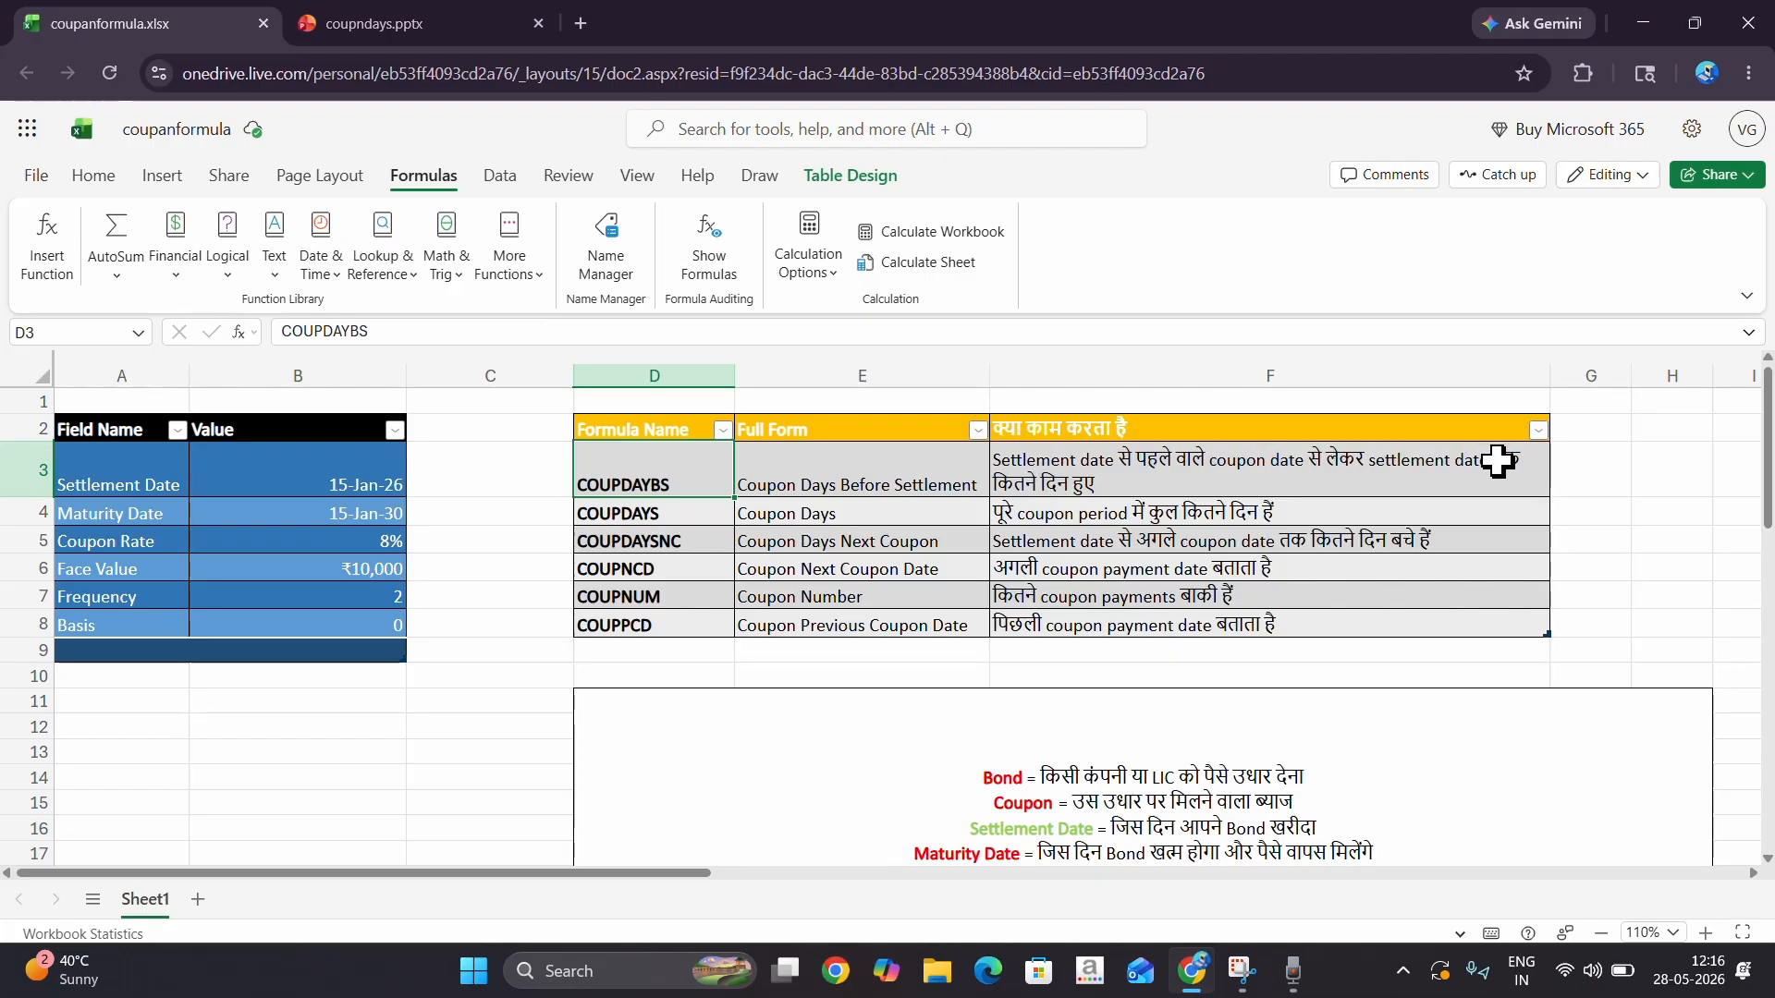
- Review the names, full forms and descriptions of the COUPDAYS and COUPDAYSNC functions in the formula table
scroll(1235, 612, down, 2)
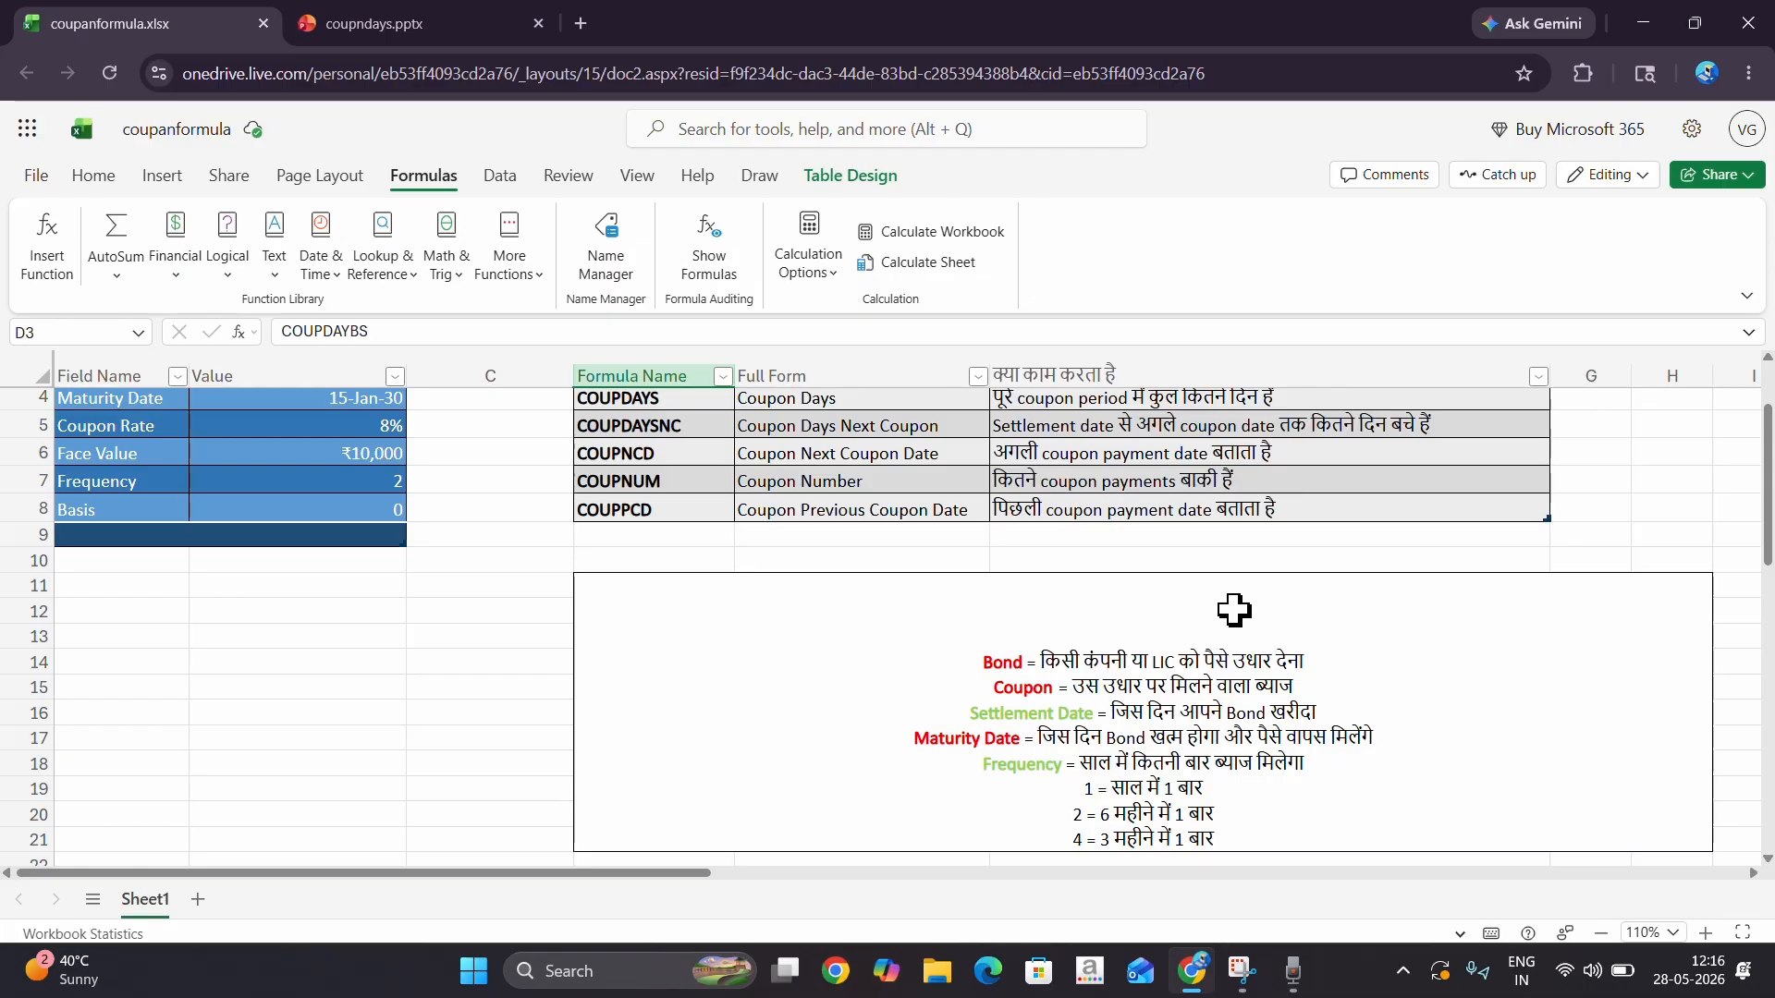
scroll(1235, 615, up, 2)
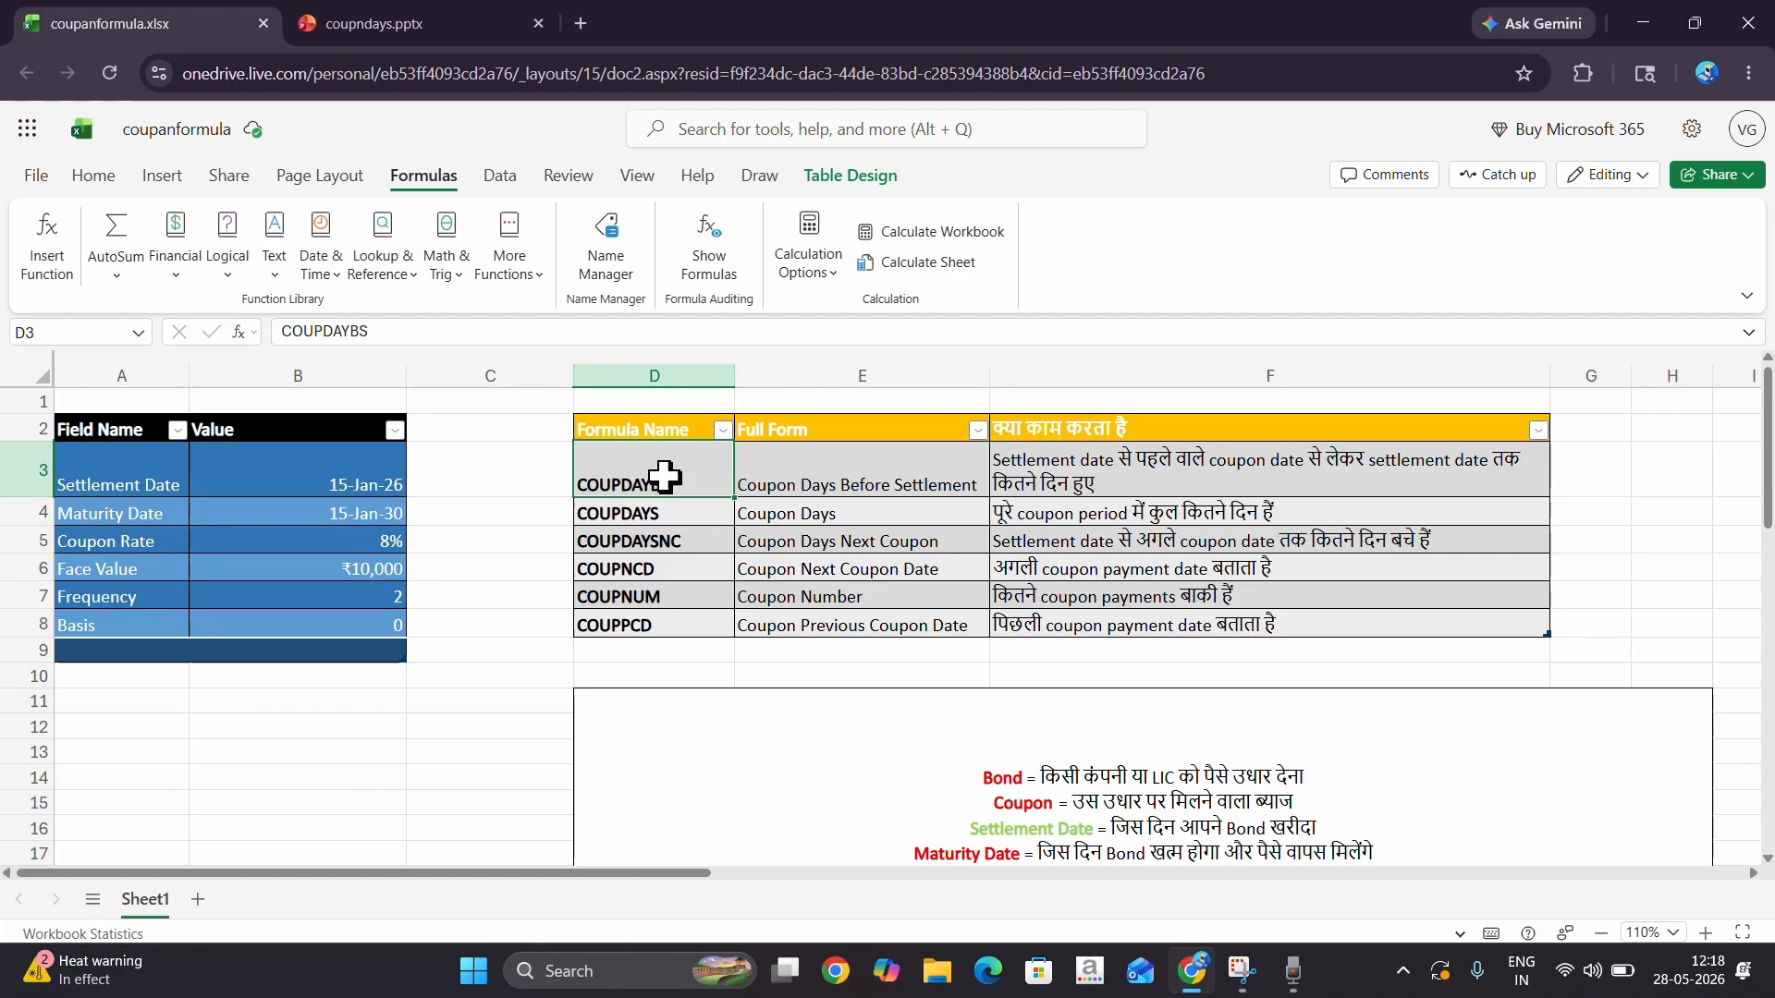
click(681, 520)
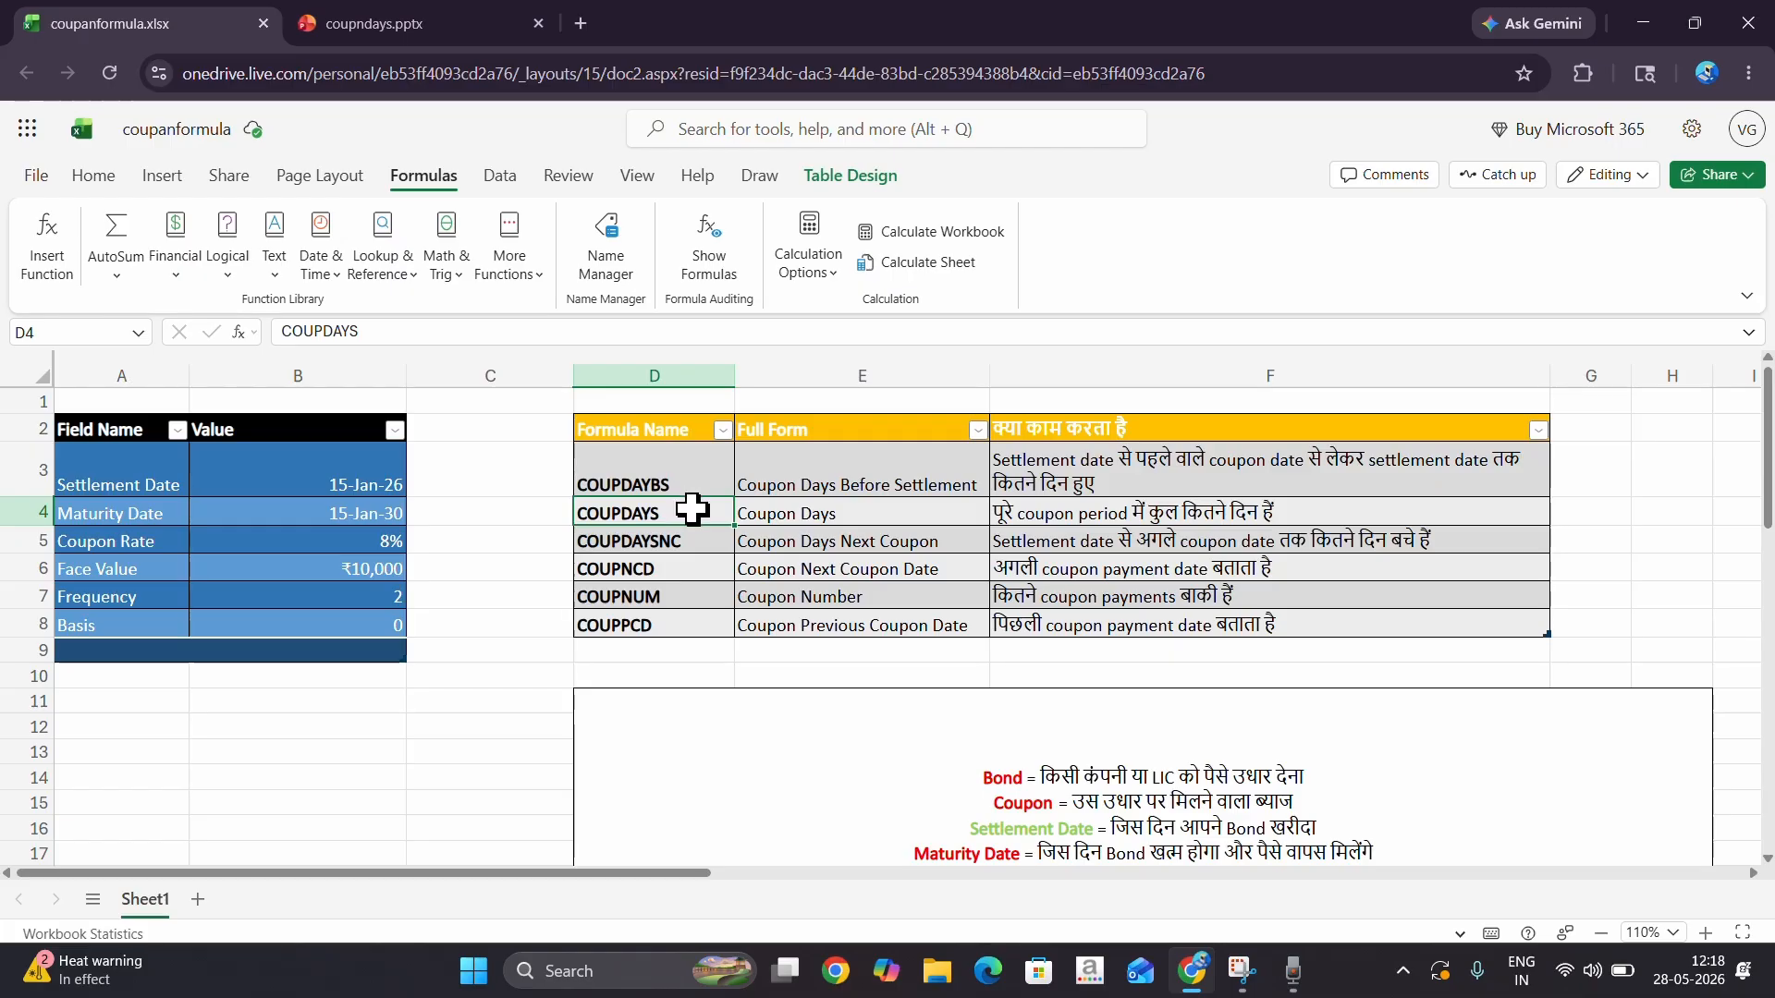
click(1172, 510)
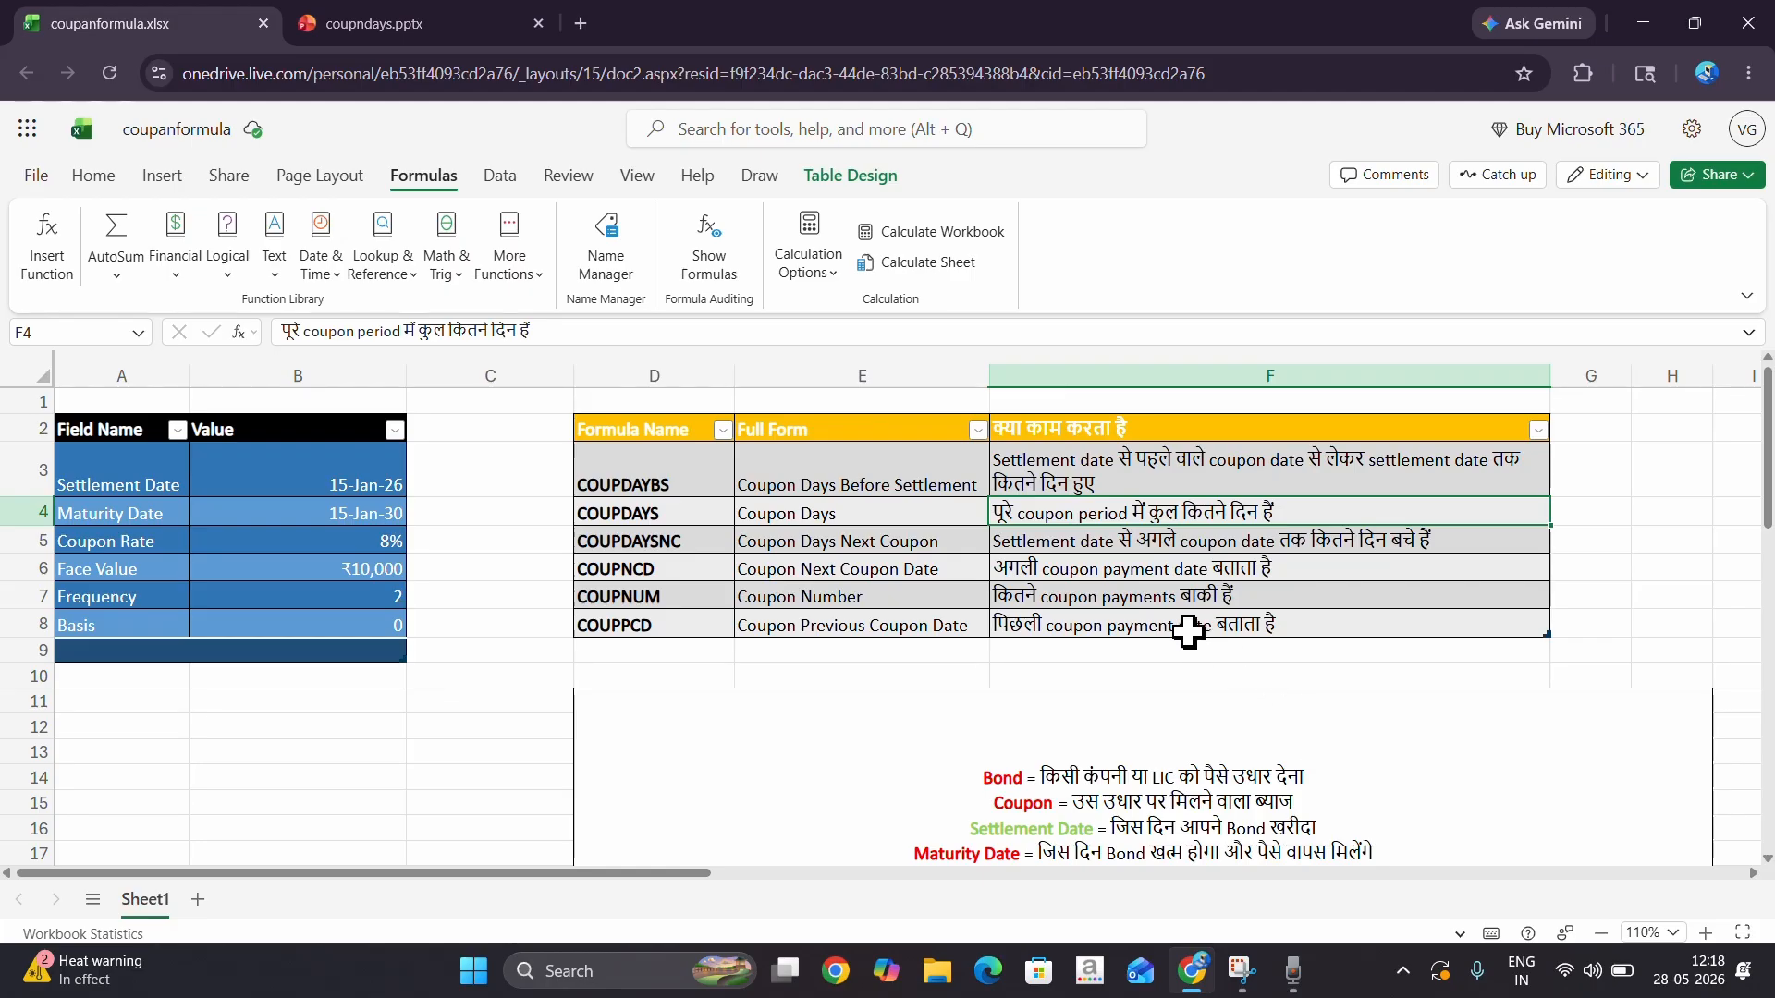
click(640, 541)
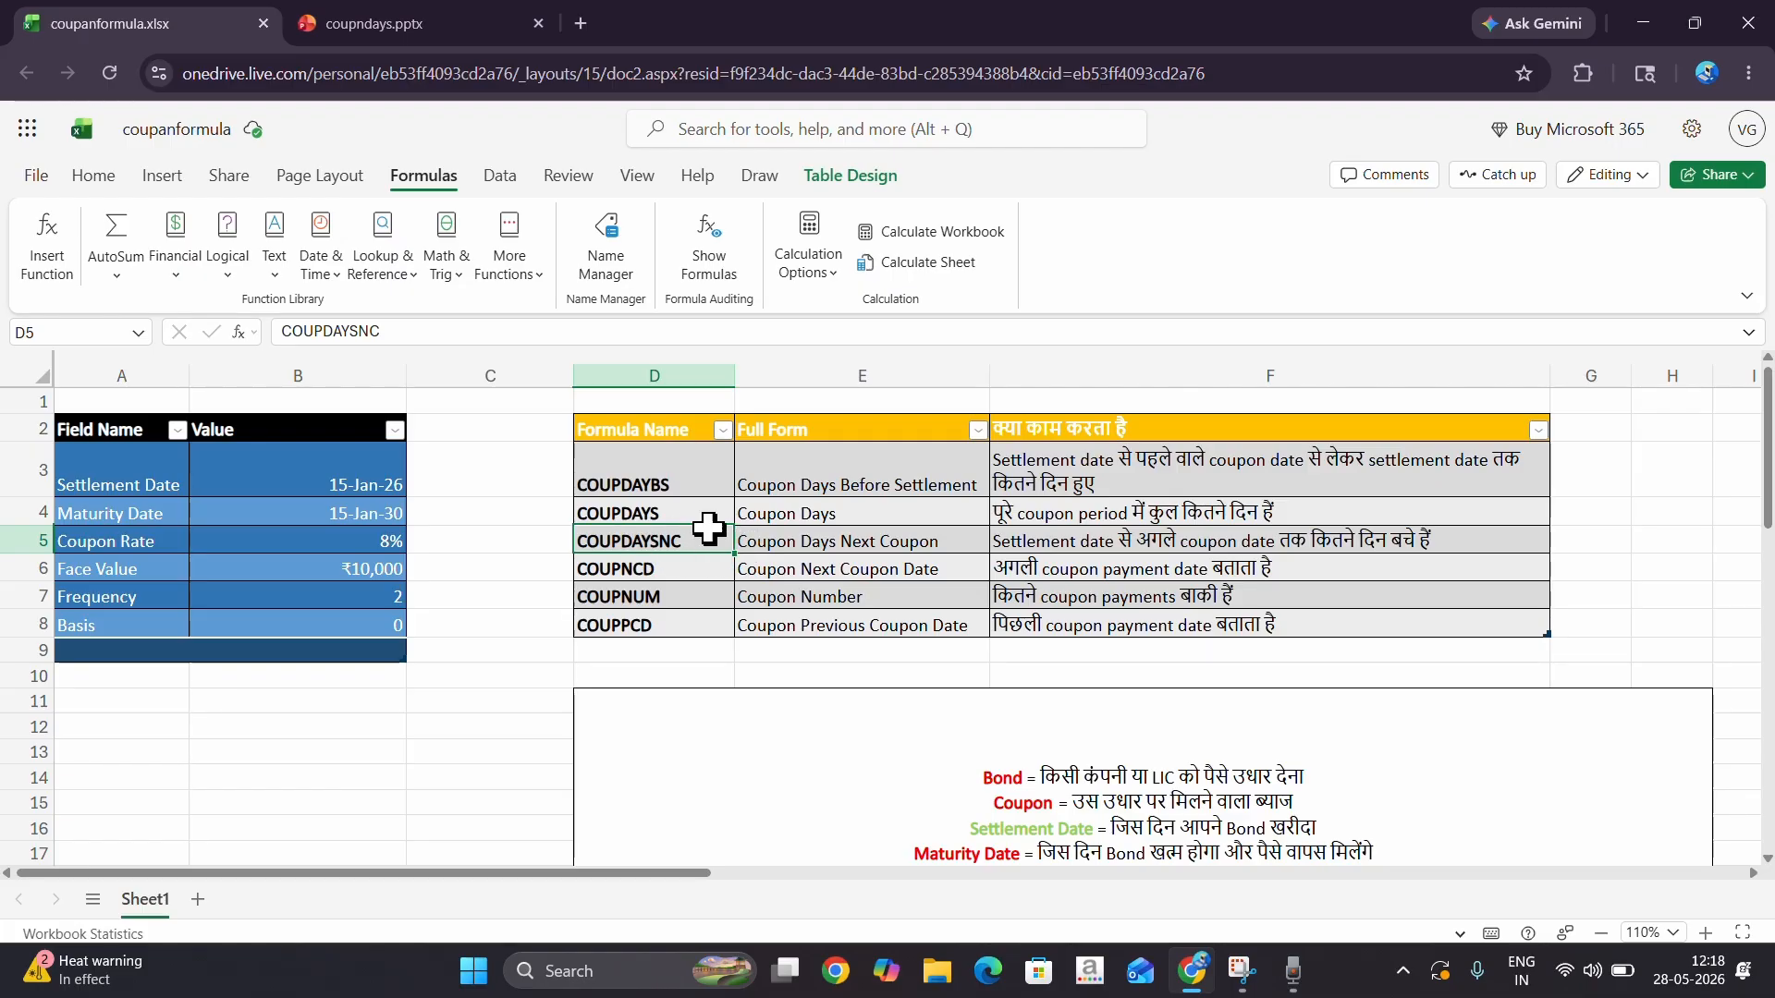
click(867, 530)
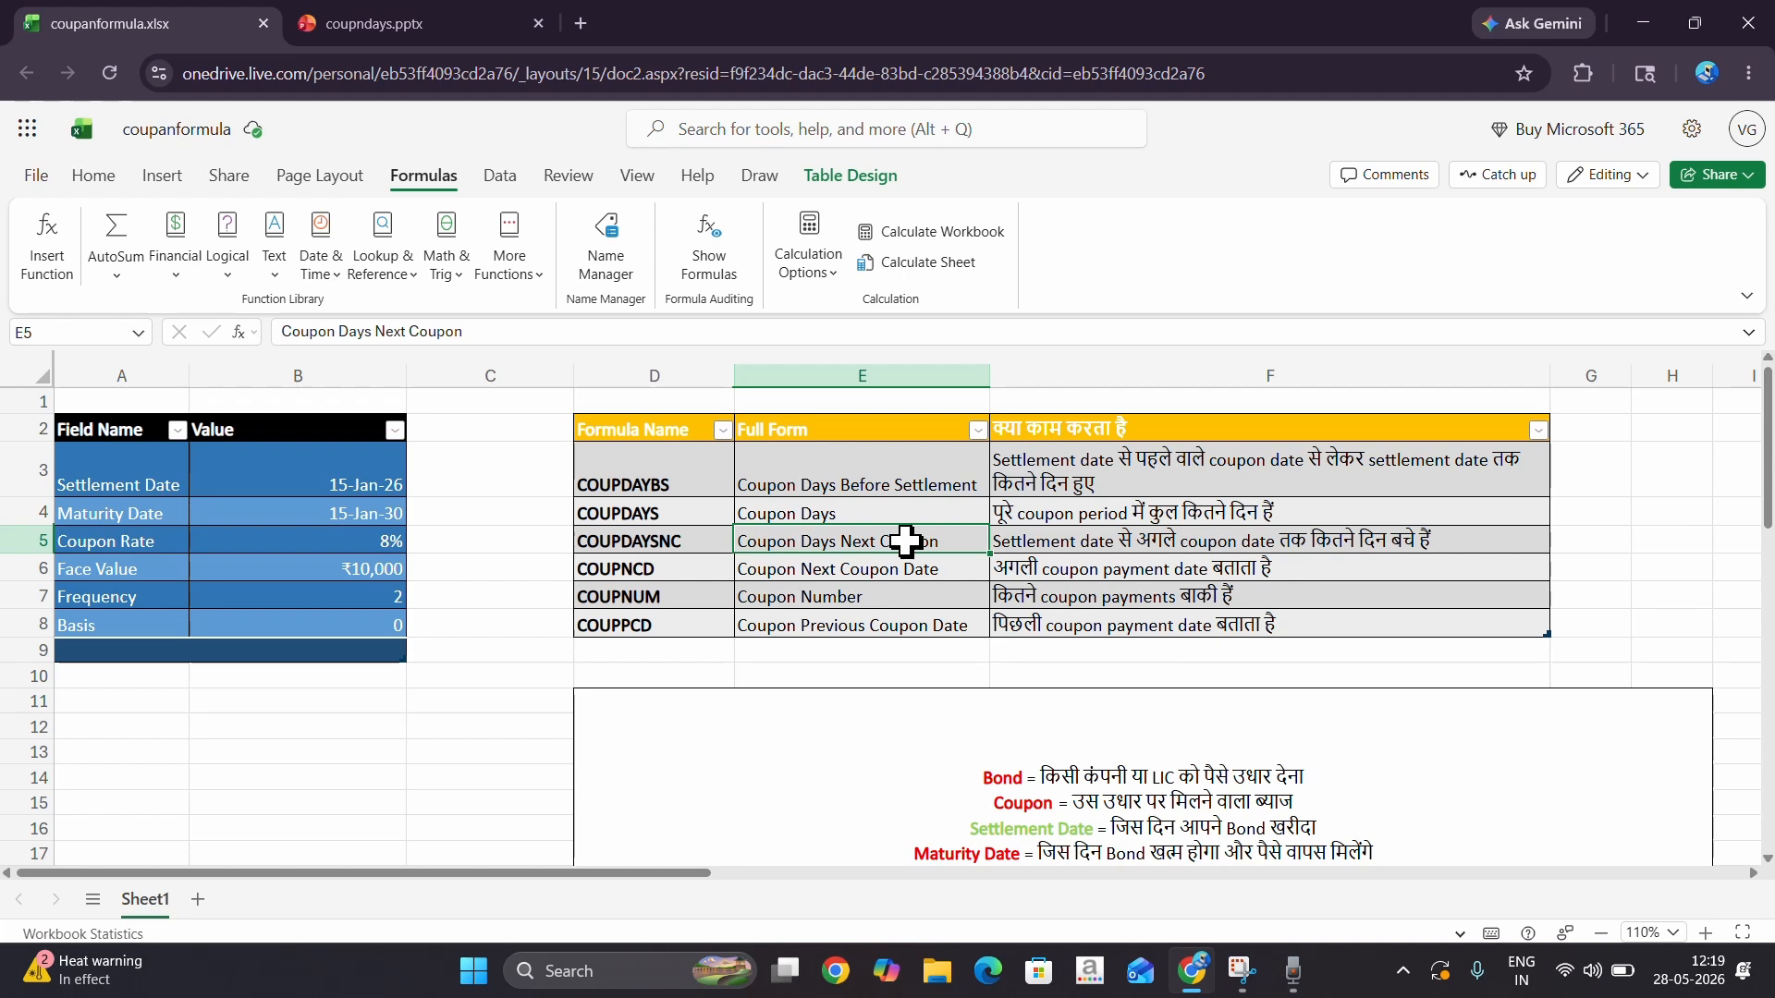
click(634, 538)
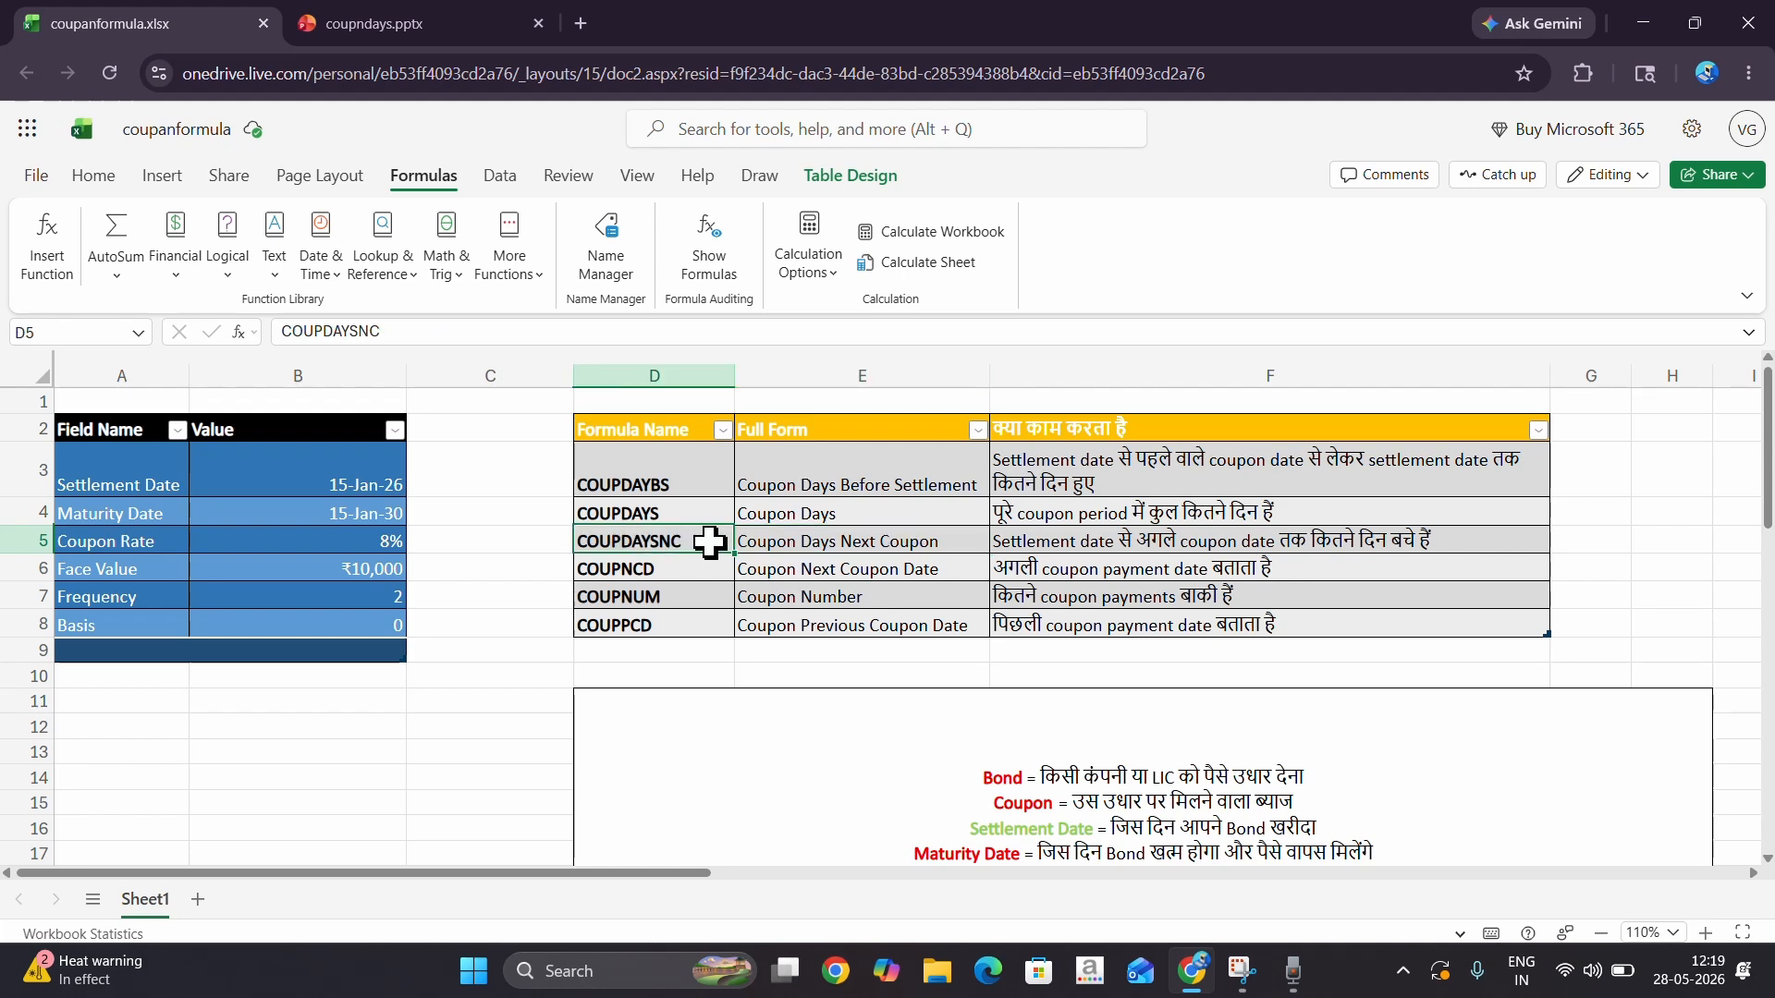
click(1003, 541)
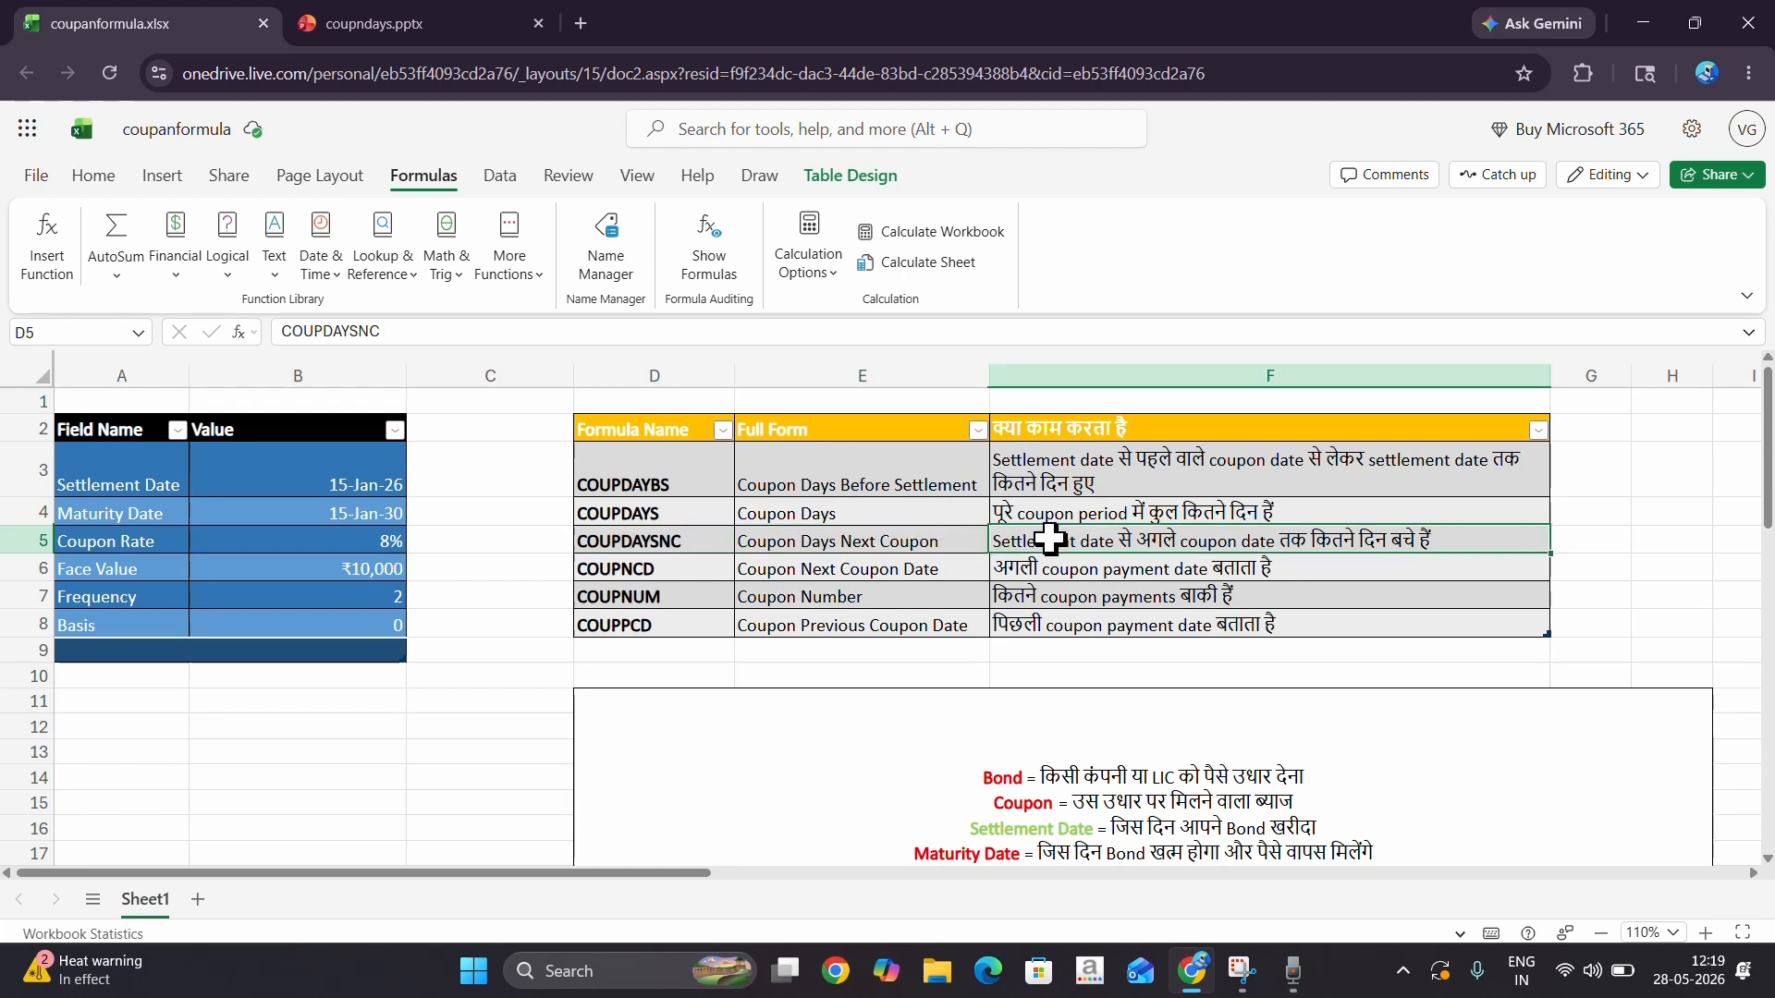
- Examine the full forms and descriptions of COUPNCD, COUPNUM and COUPPCD in the formula table
click(686, 573)
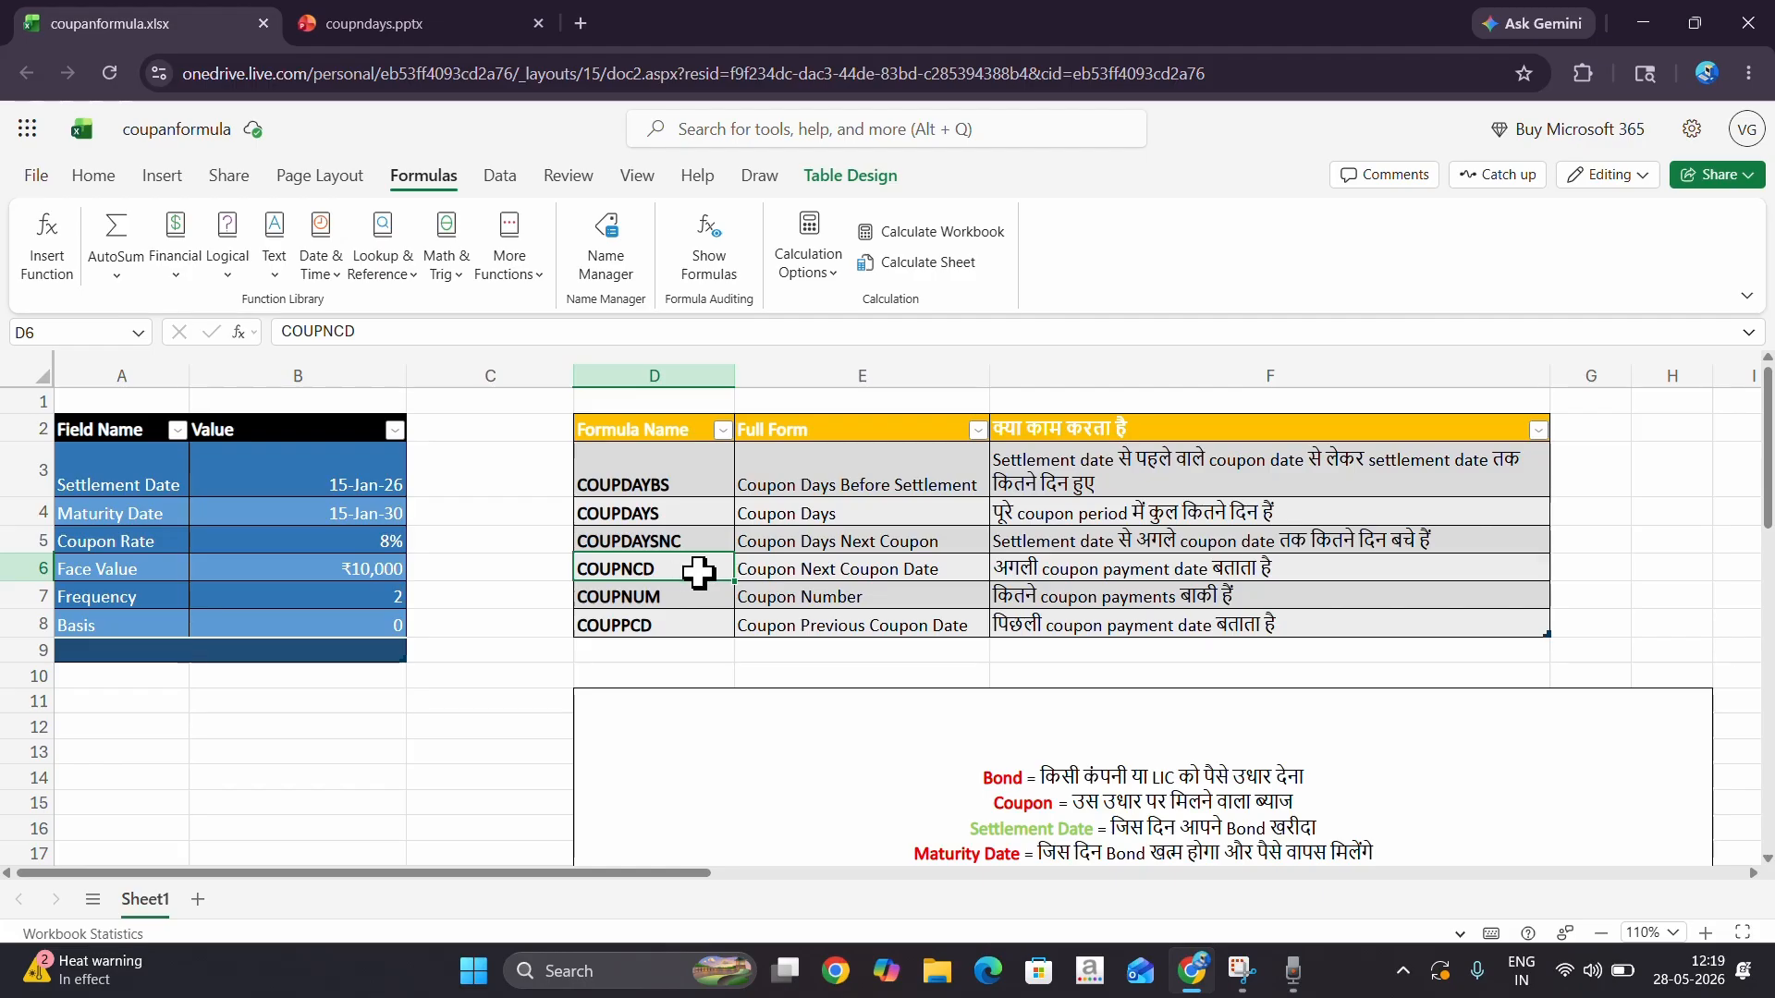
click(835, 578)
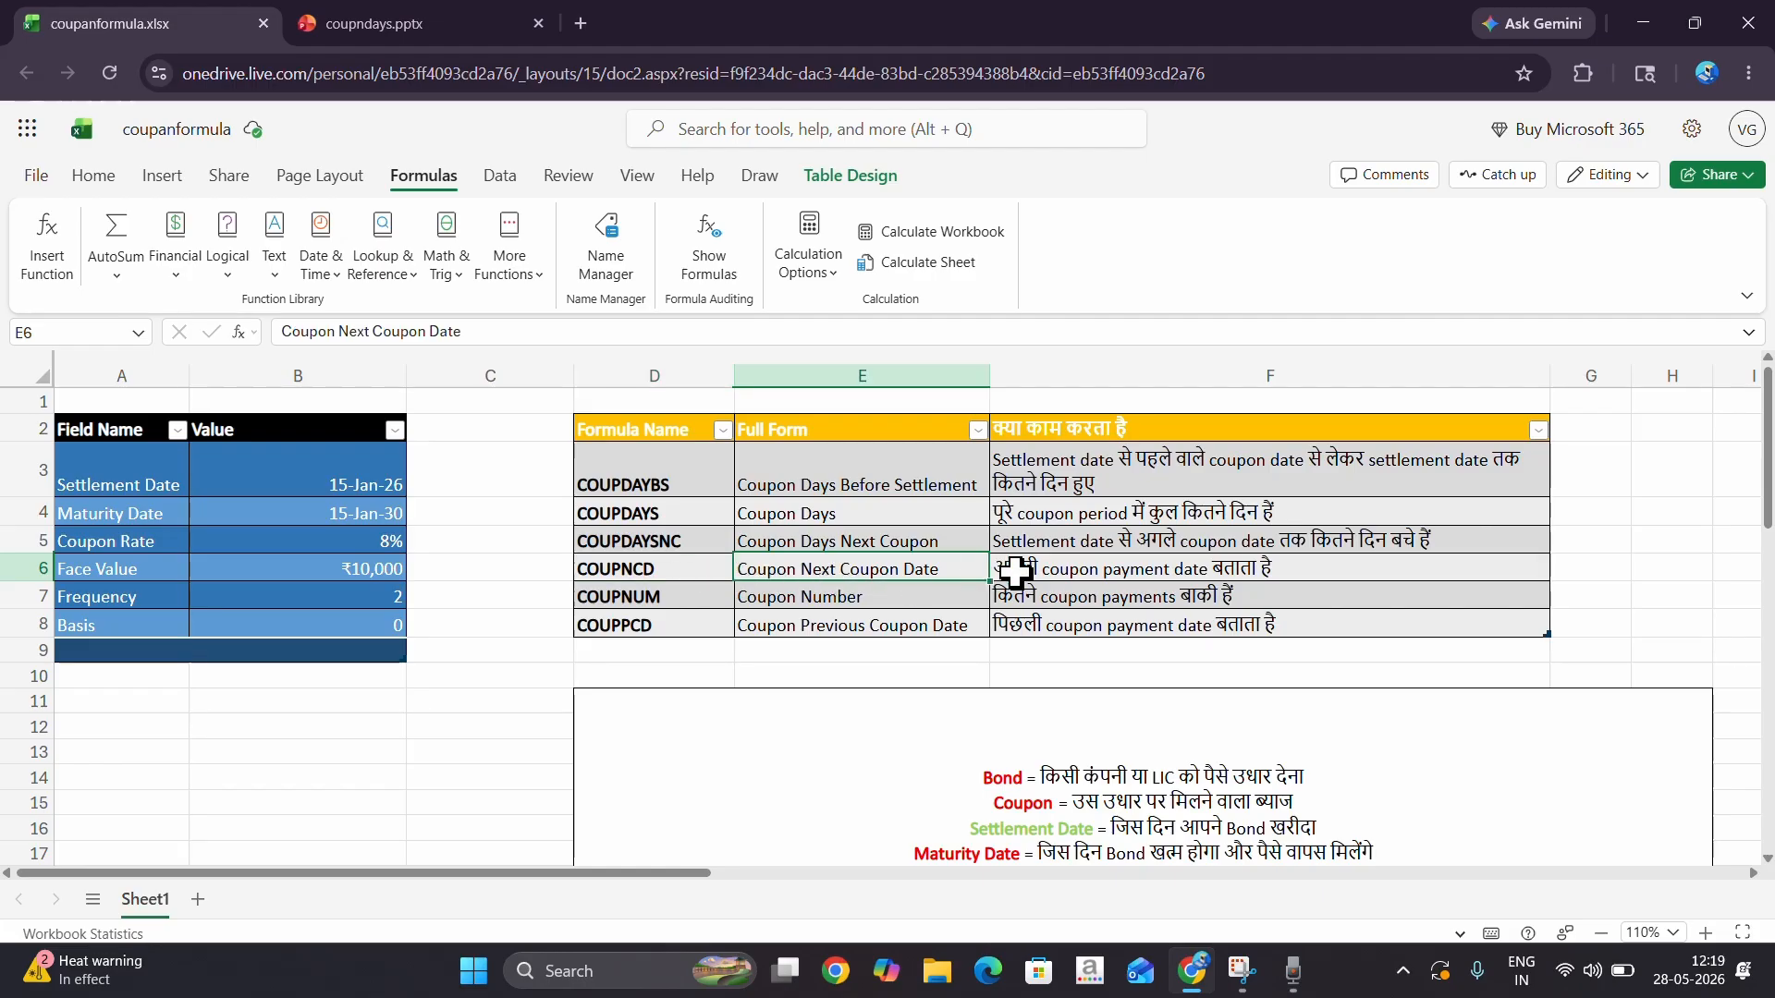
click(1068, 571)
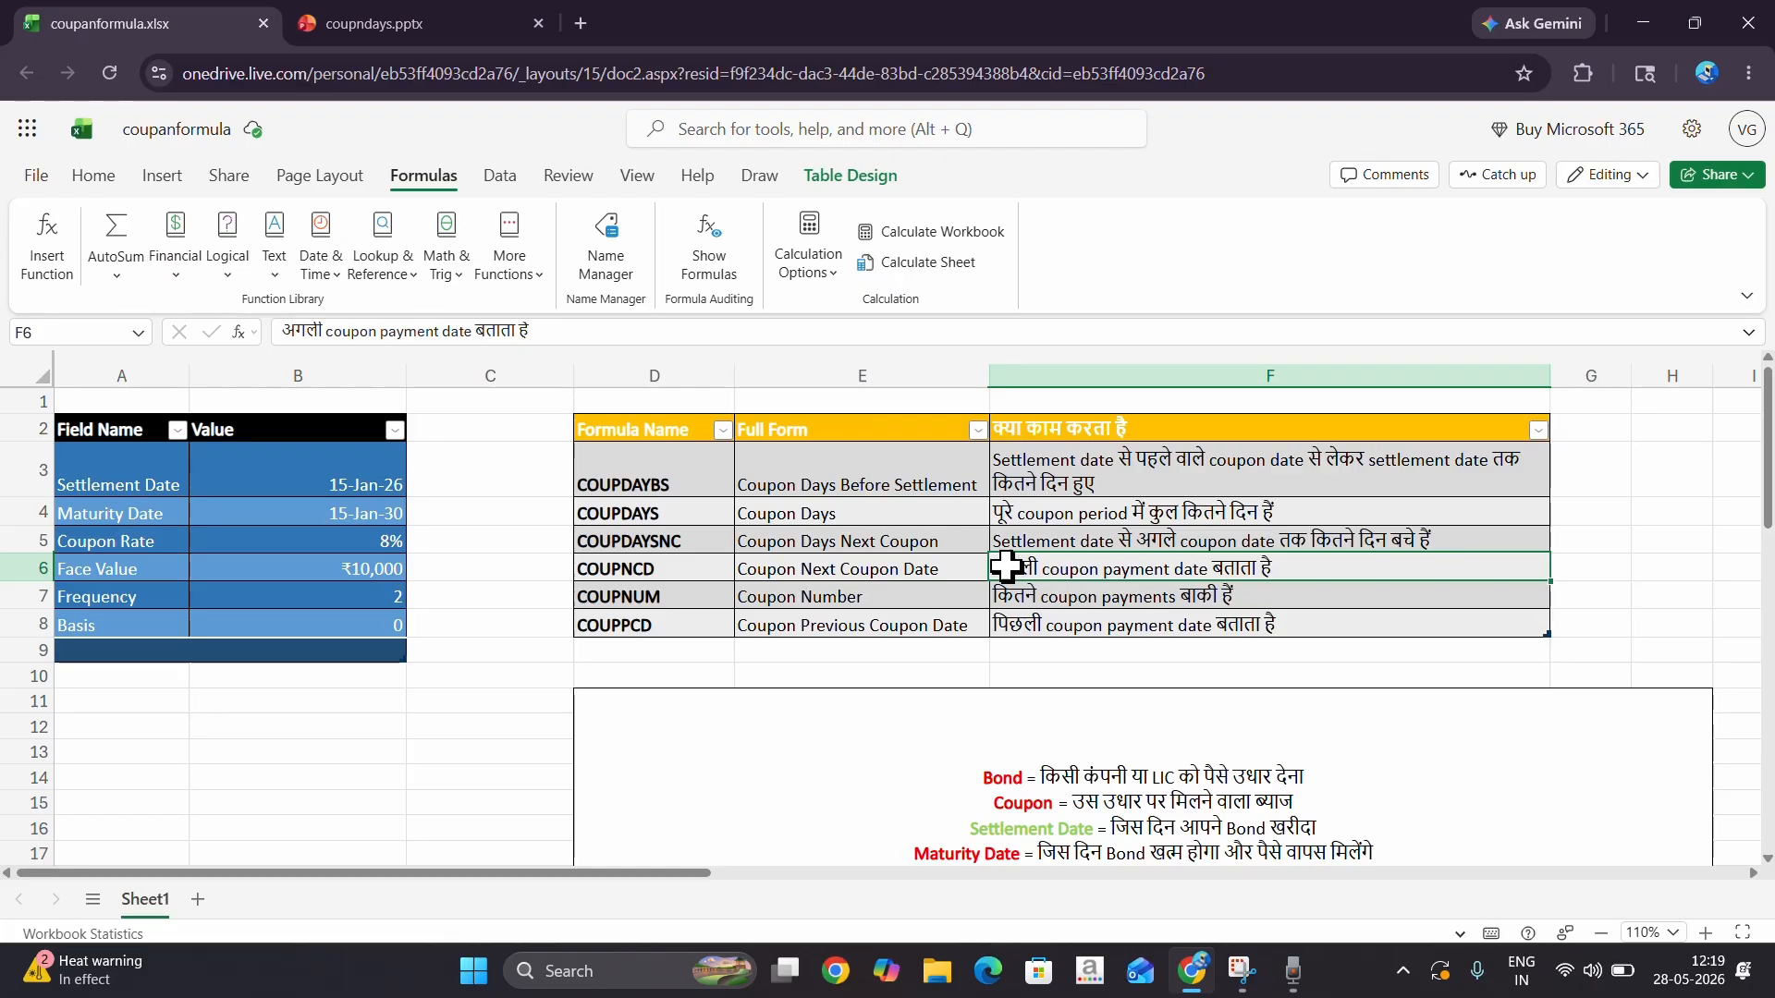
click(878, 569)
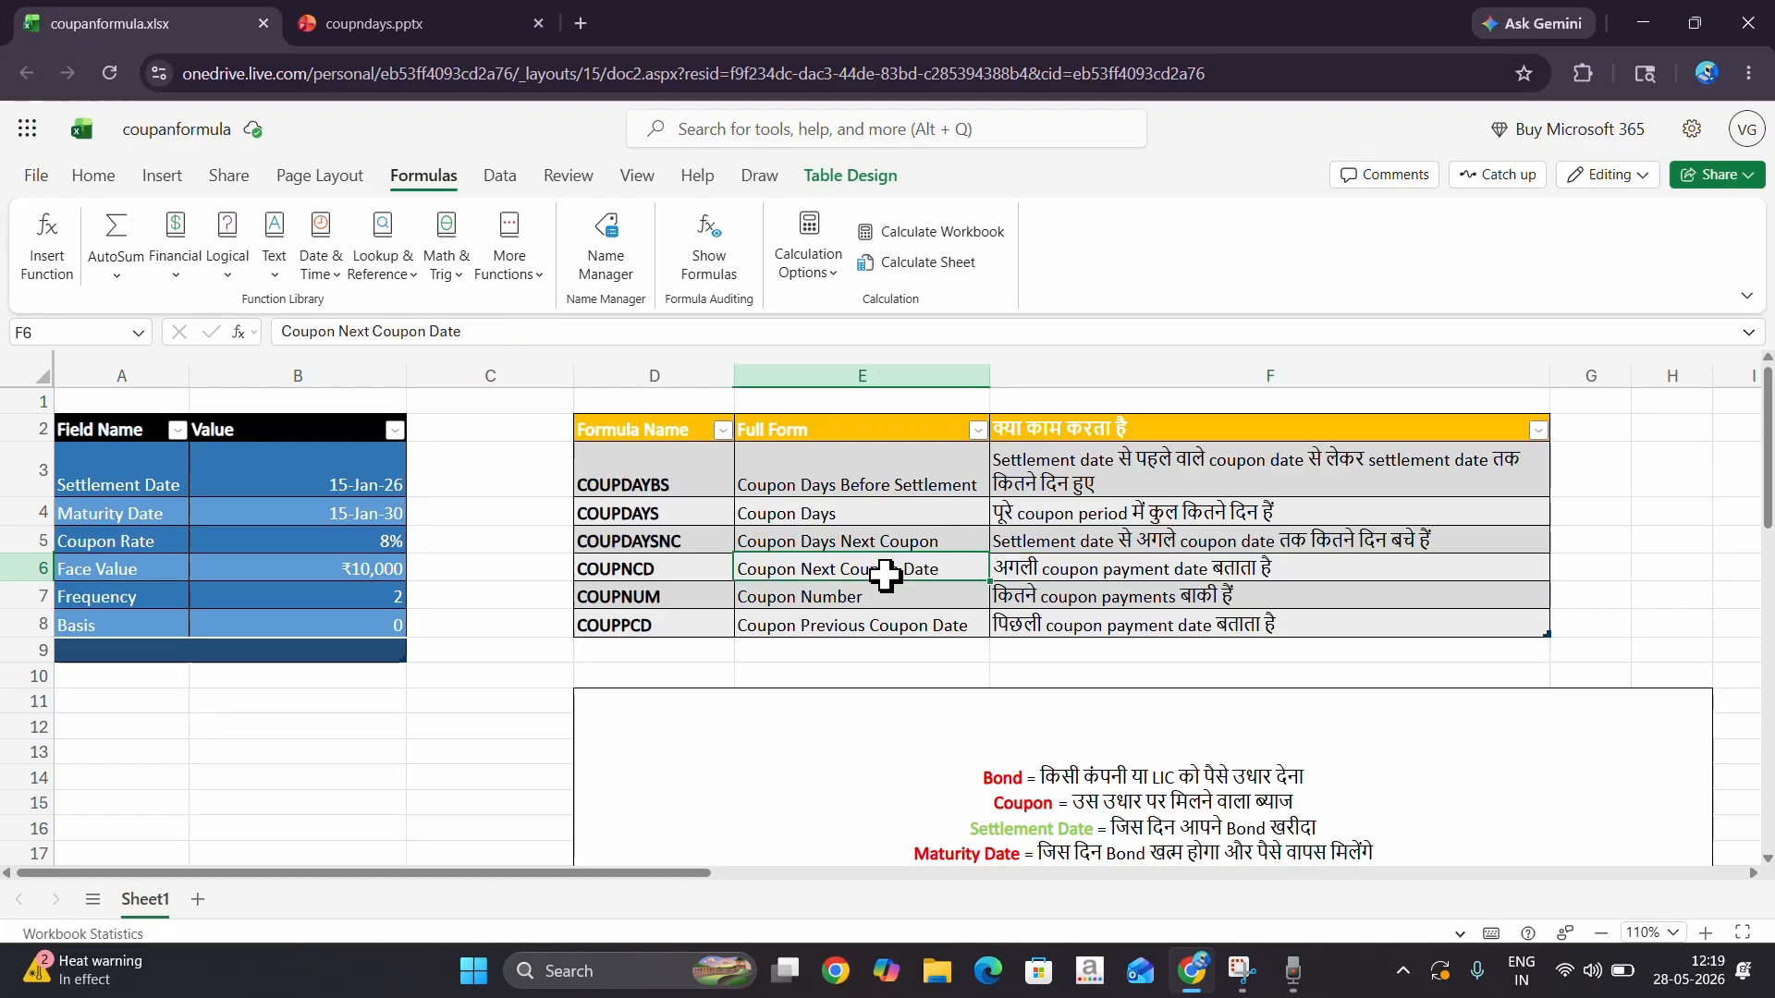
click(596, 568)
click(707, 603)
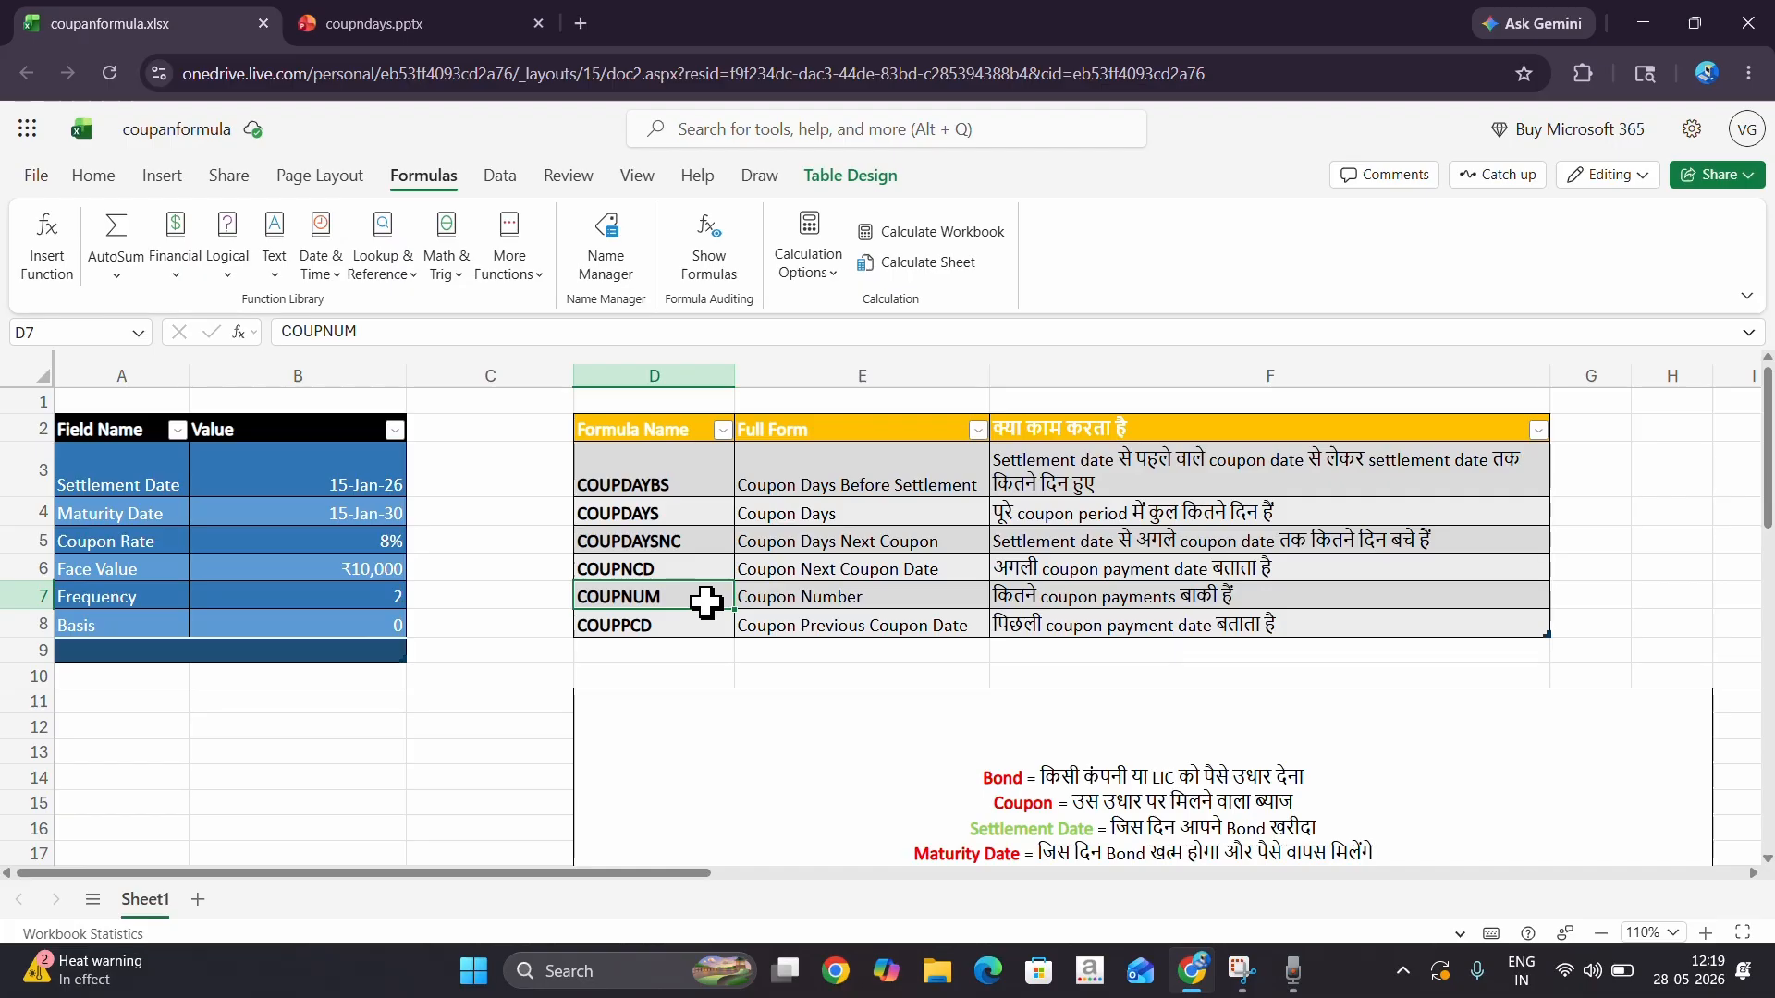
click(858, 594)
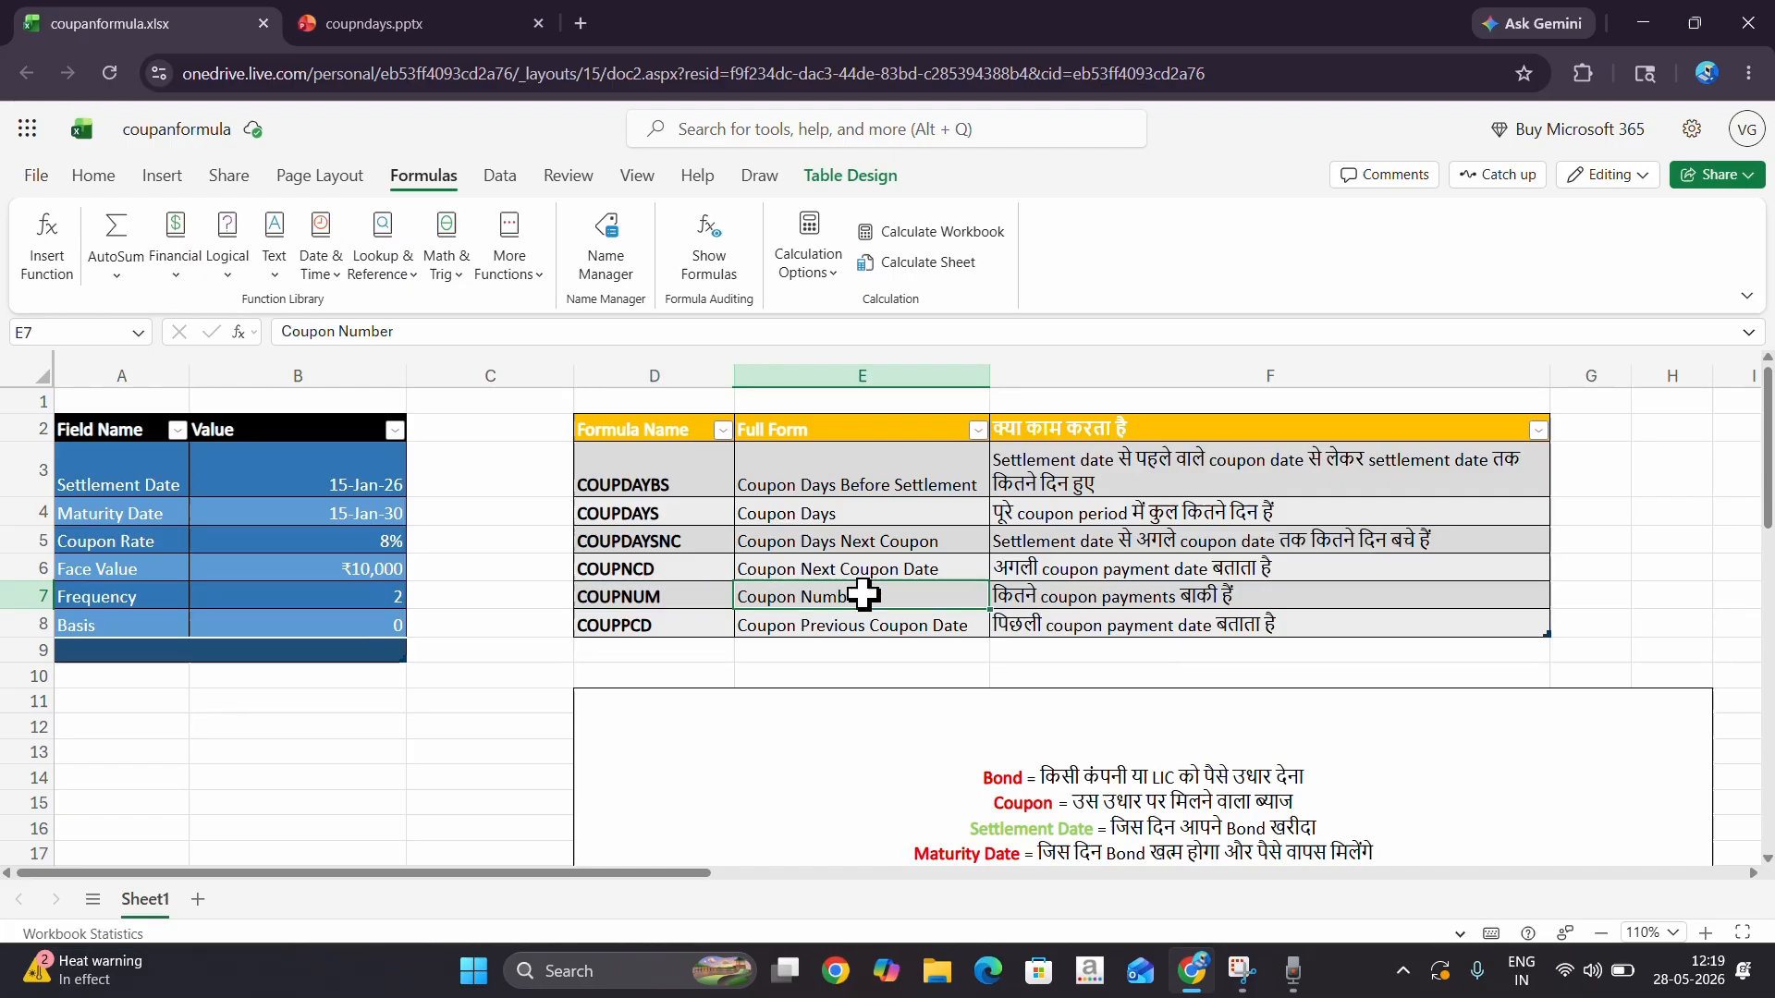
click(1042, 600)
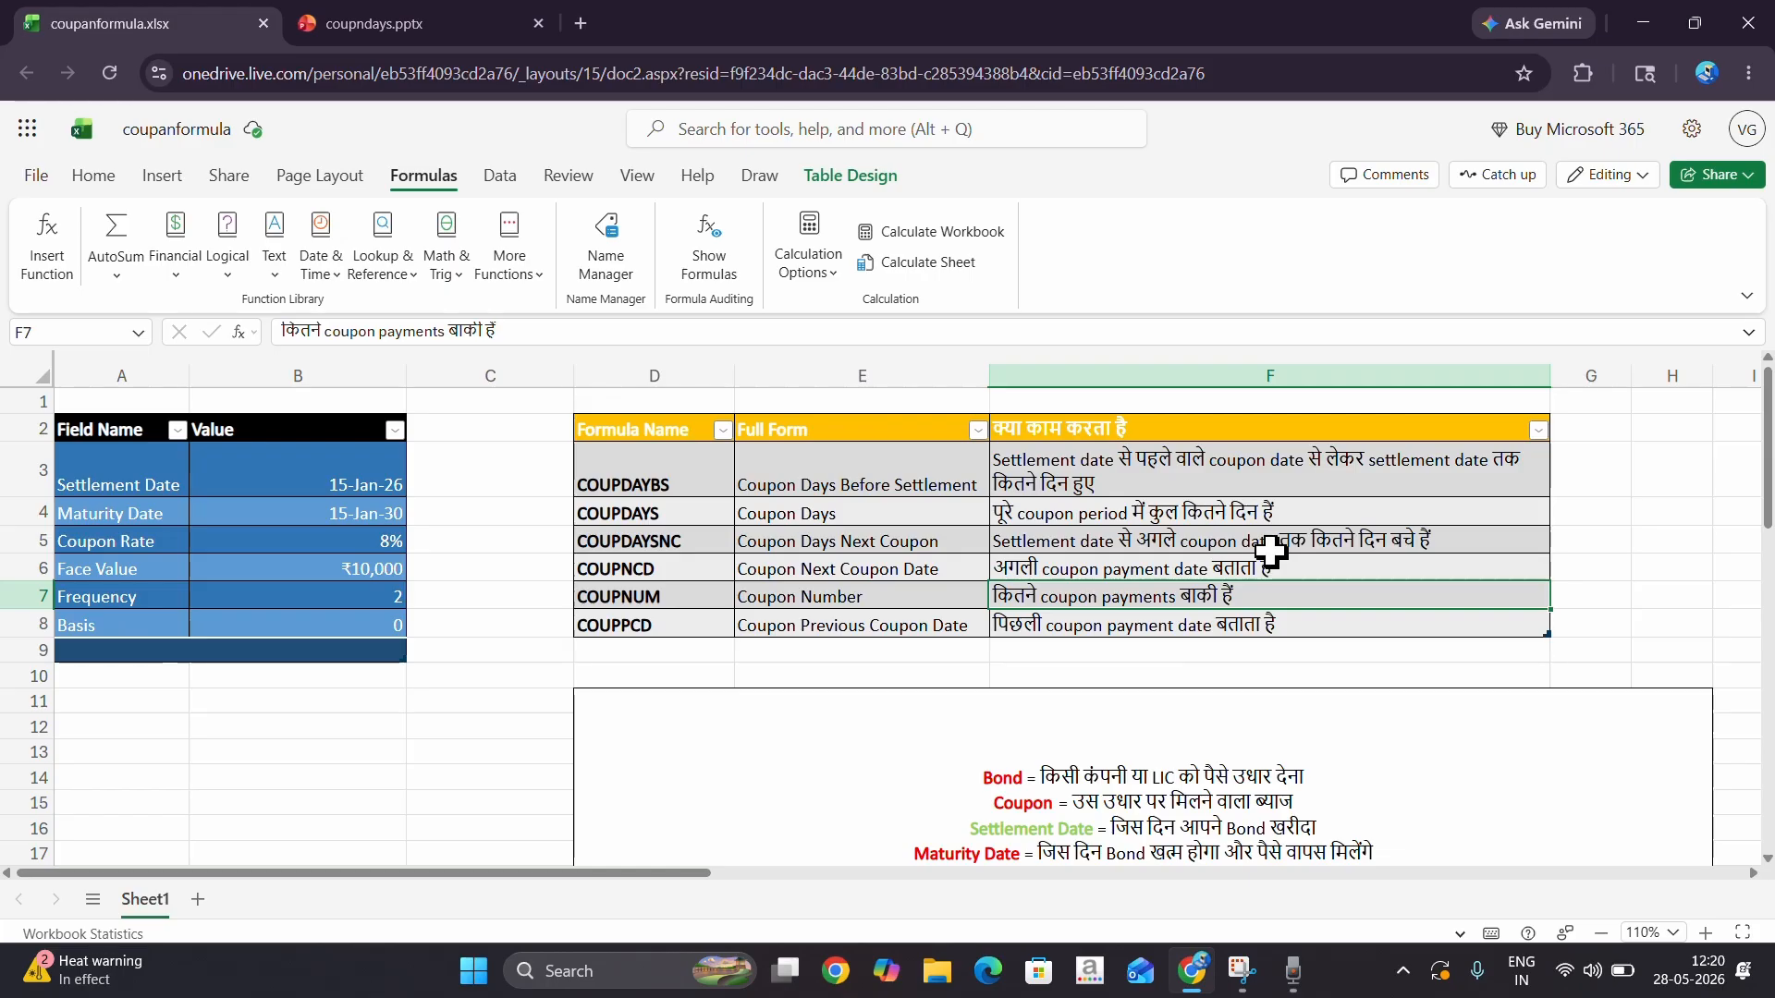
click(717, 592)
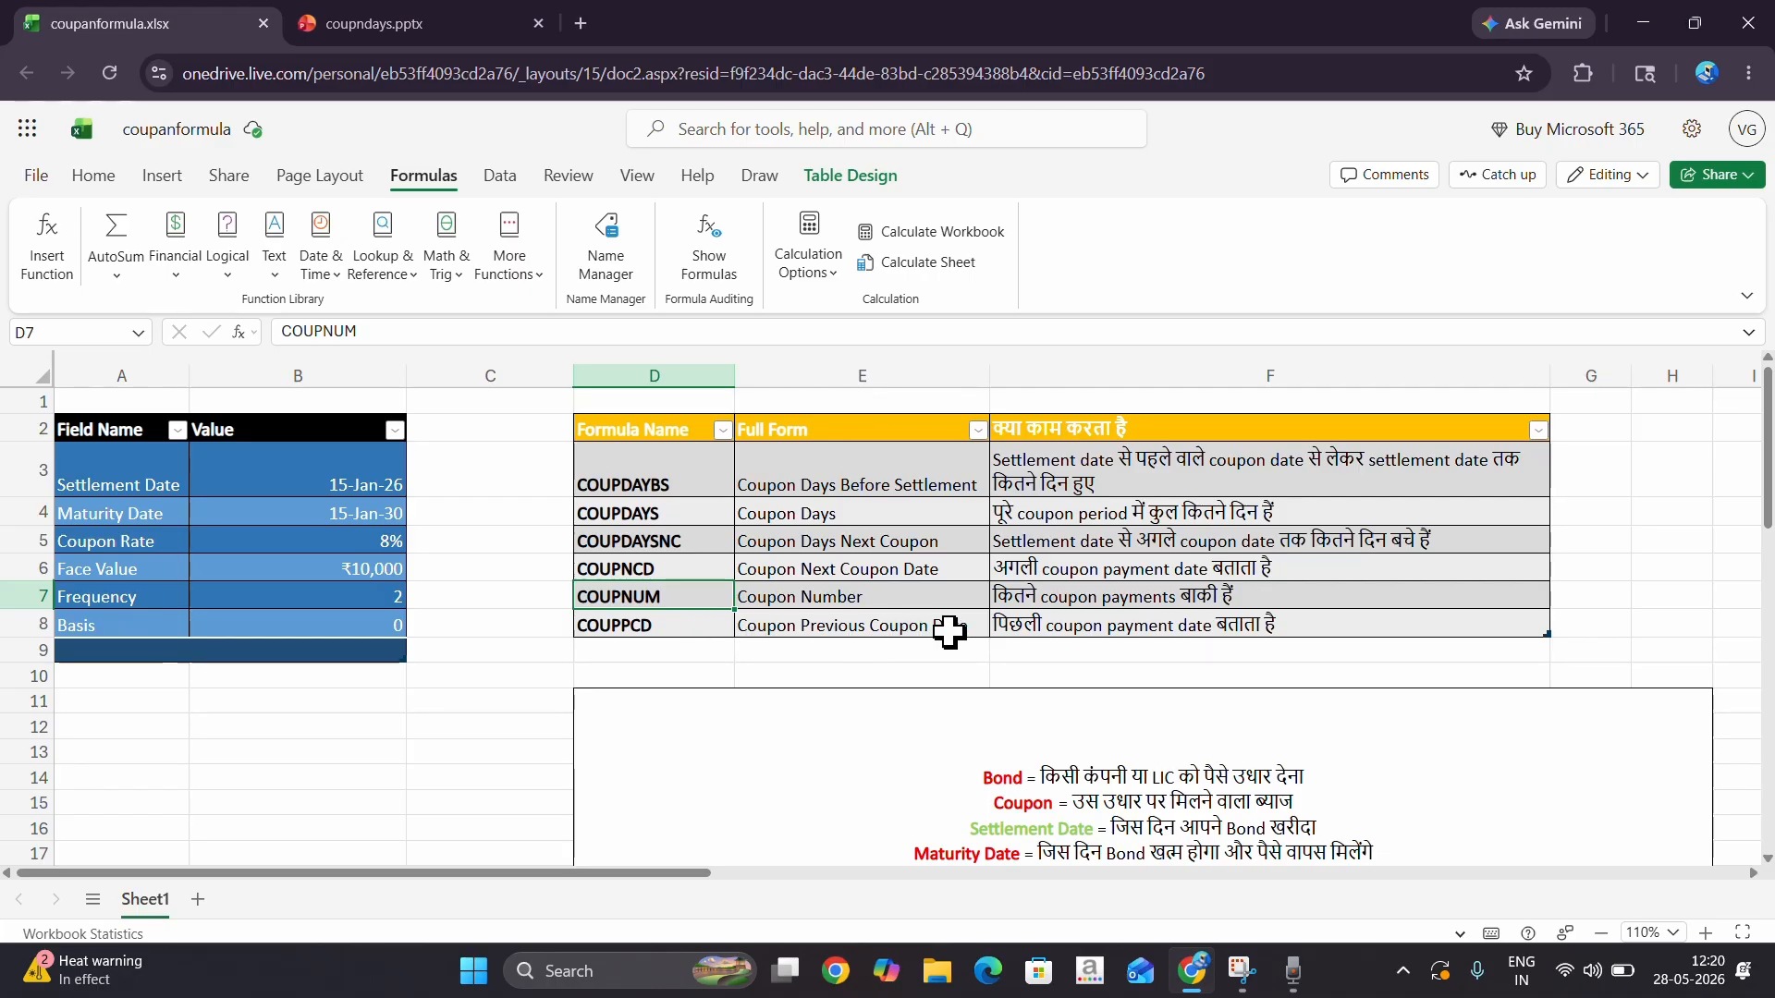
click(1034, 629)
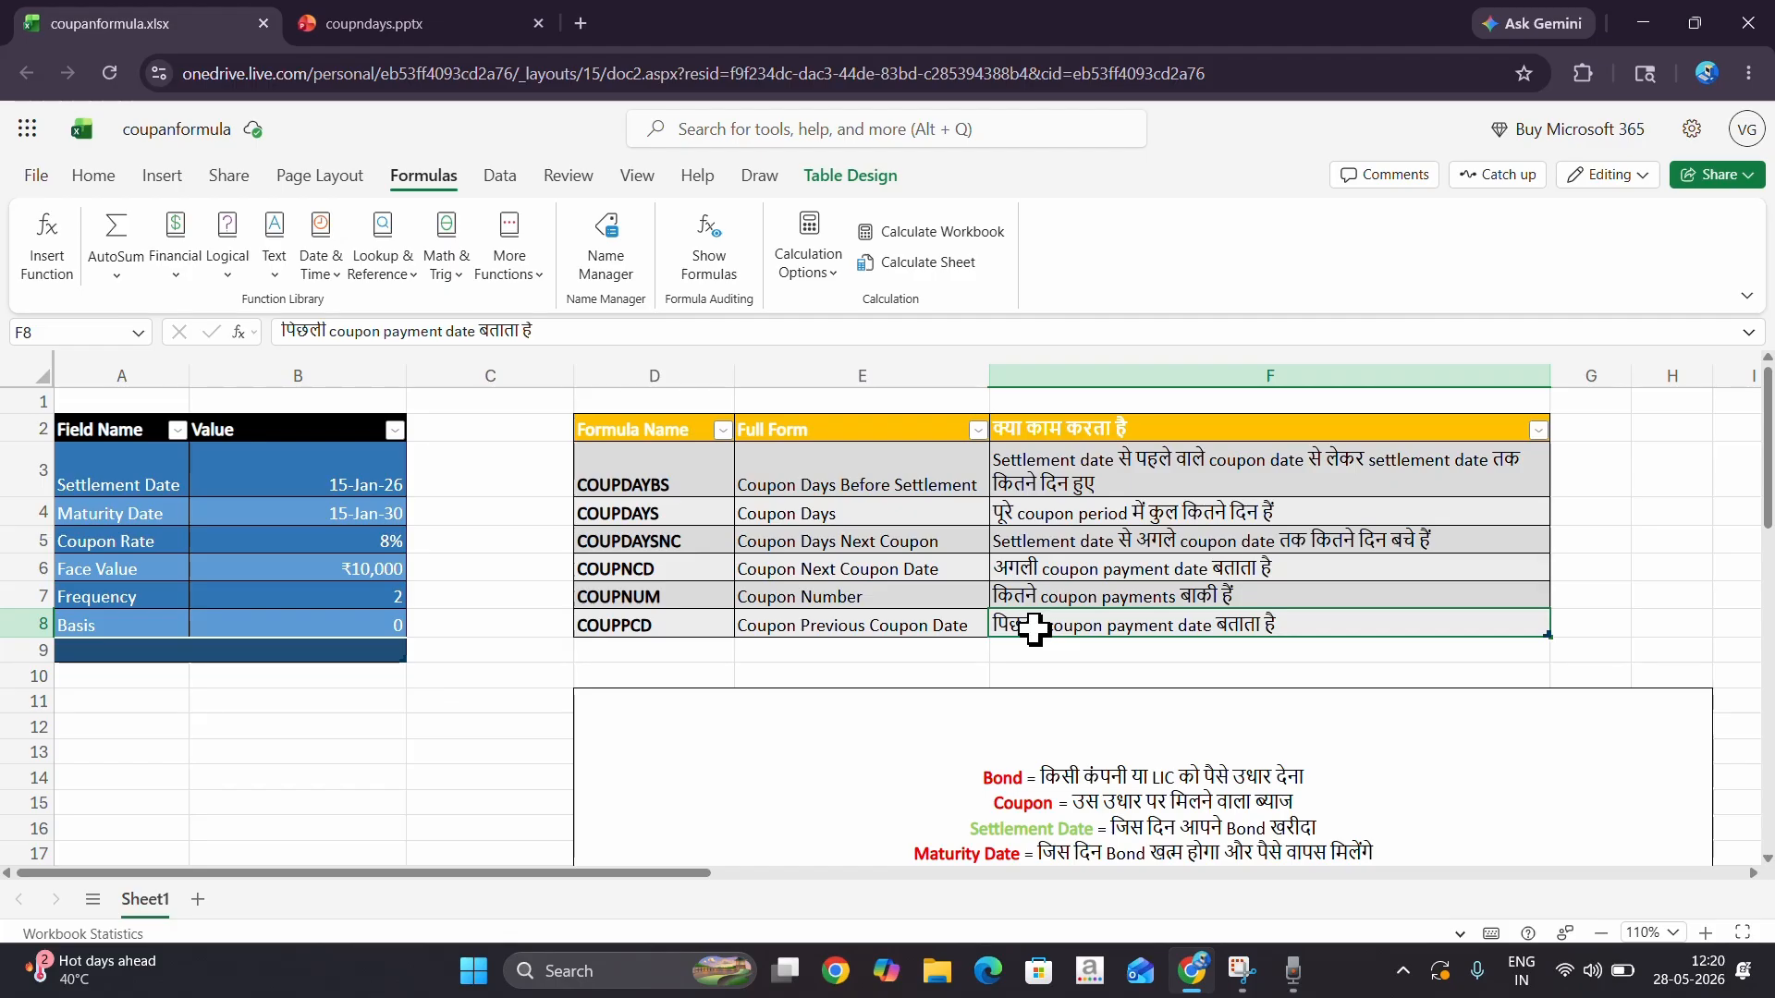
click(701, 625)
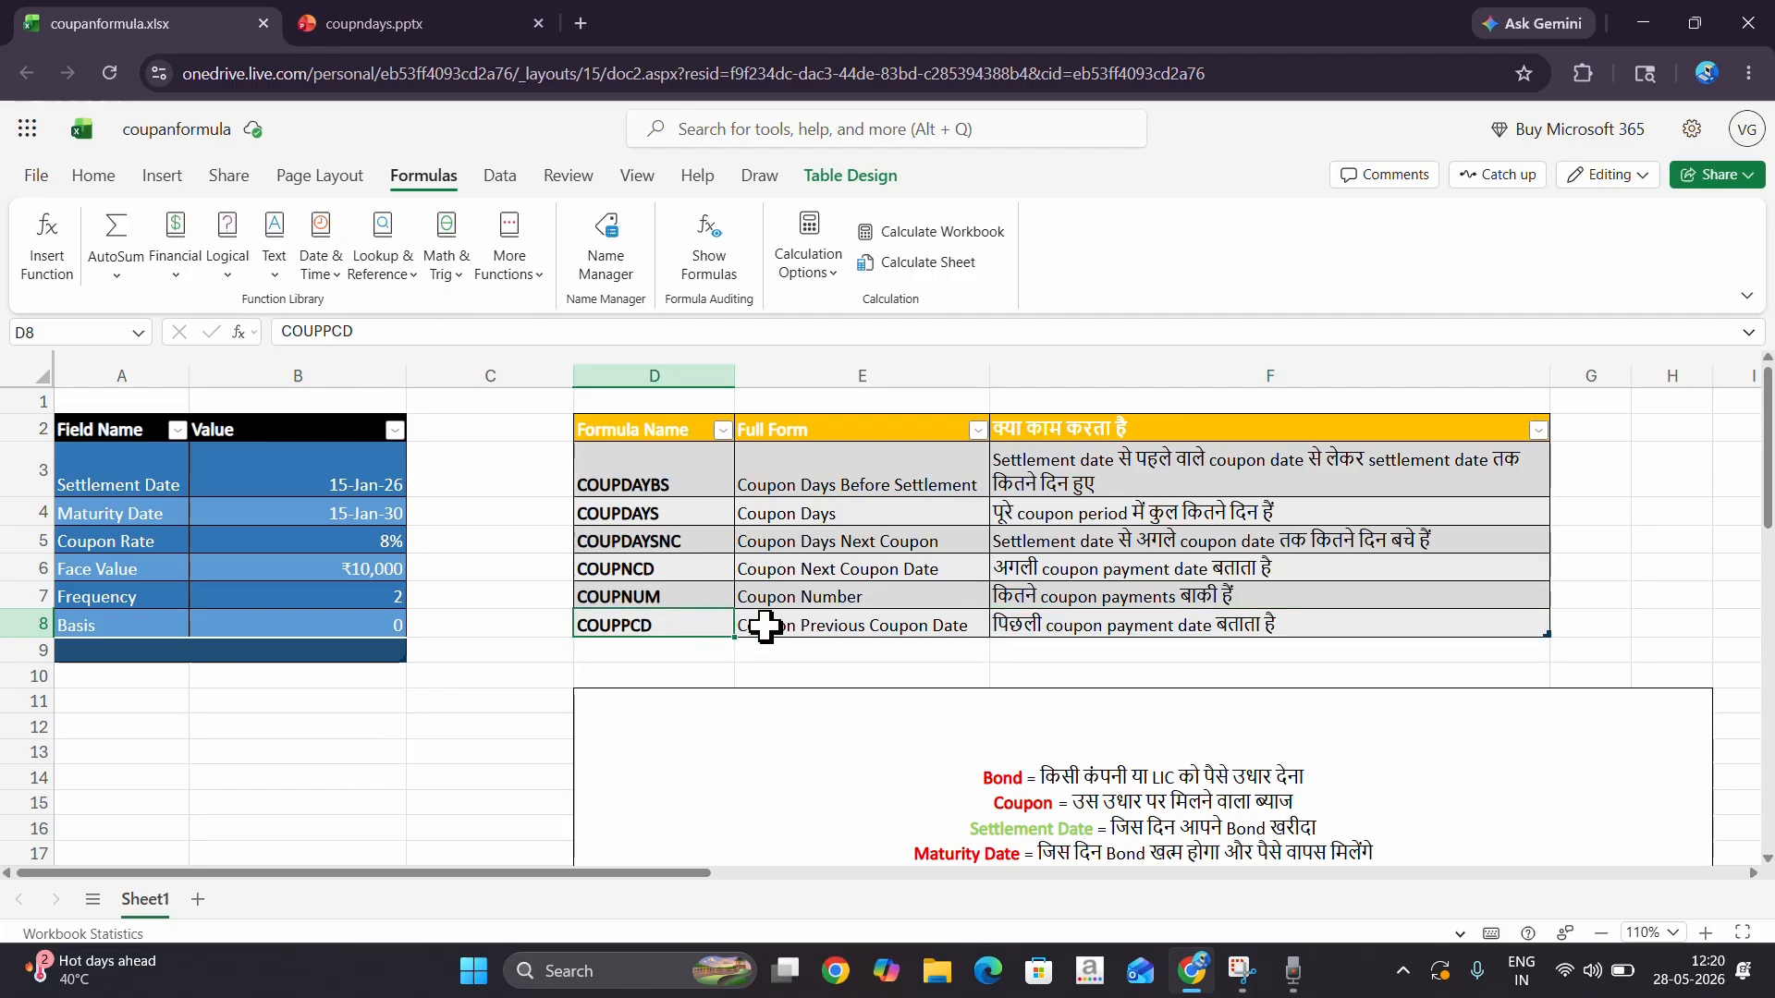
click(803, 626)
click(999, 626)
- Read the Hindi meanings of the Settlement, Maturity, Frequency and Basis arguments in the argument table below the bond definitions
scroll(1041, 622, down, 3)
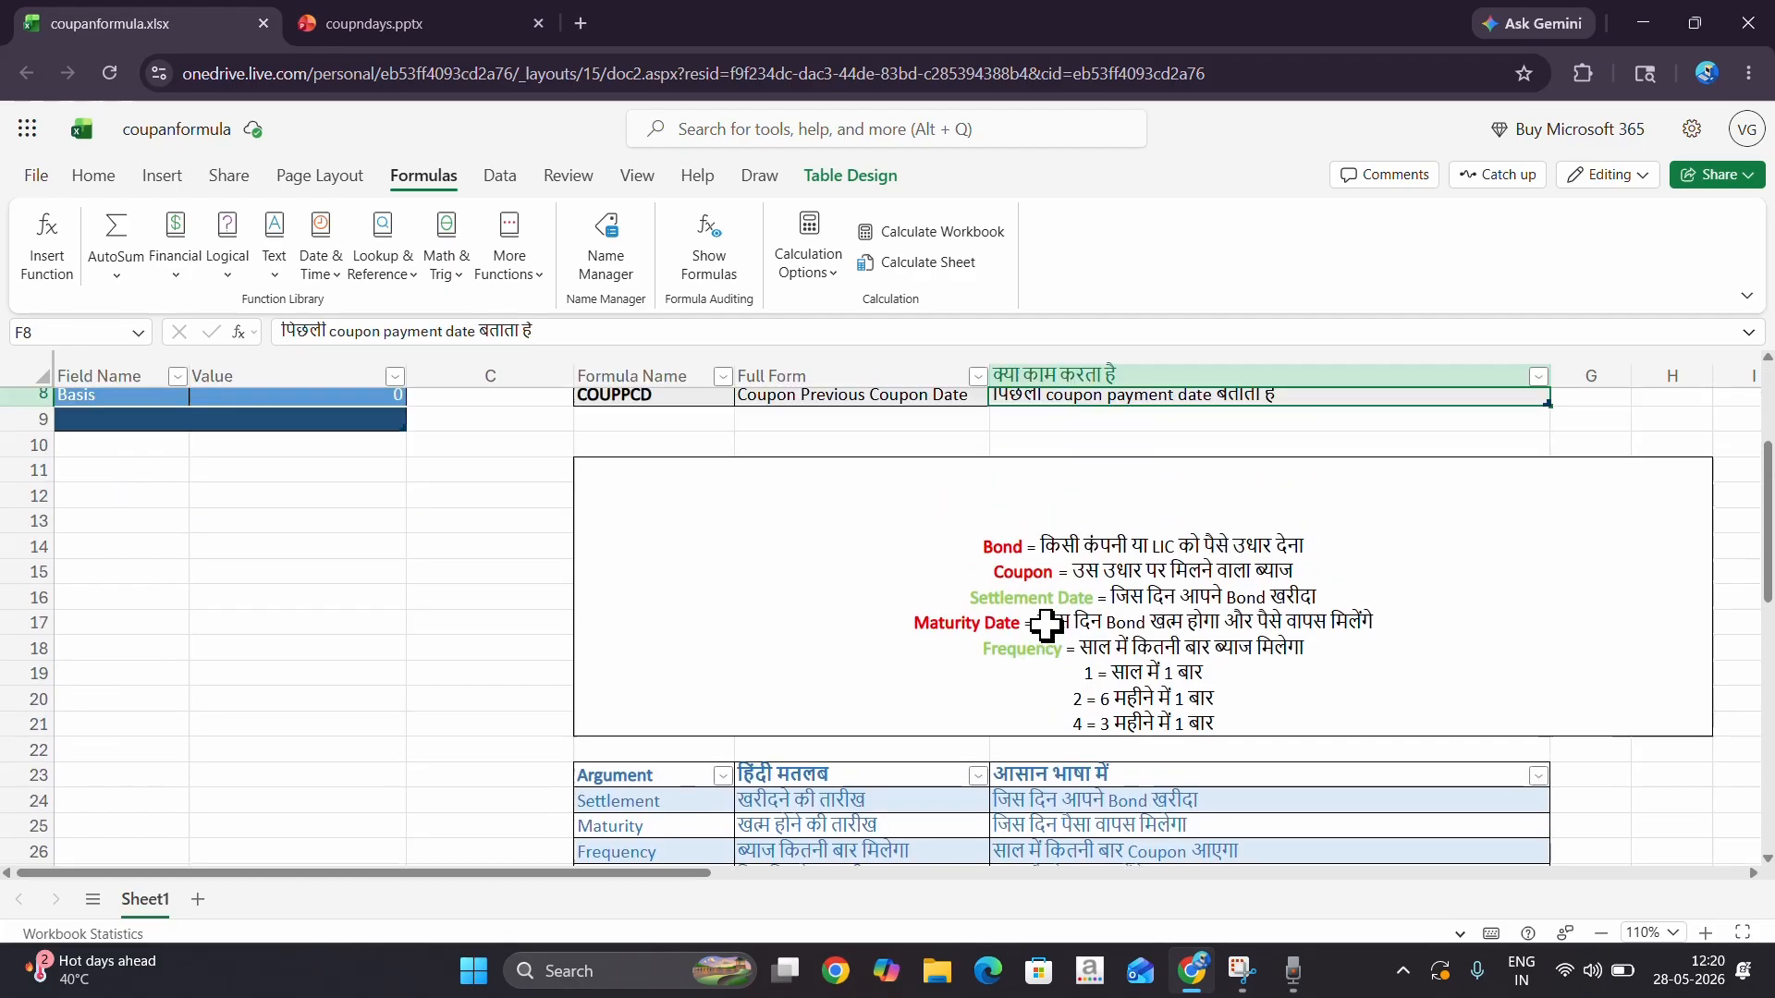
scroll(1042, 624, up, 2)
scroll(924, 642, up, 1)
scroll(903, 654, down, 4)
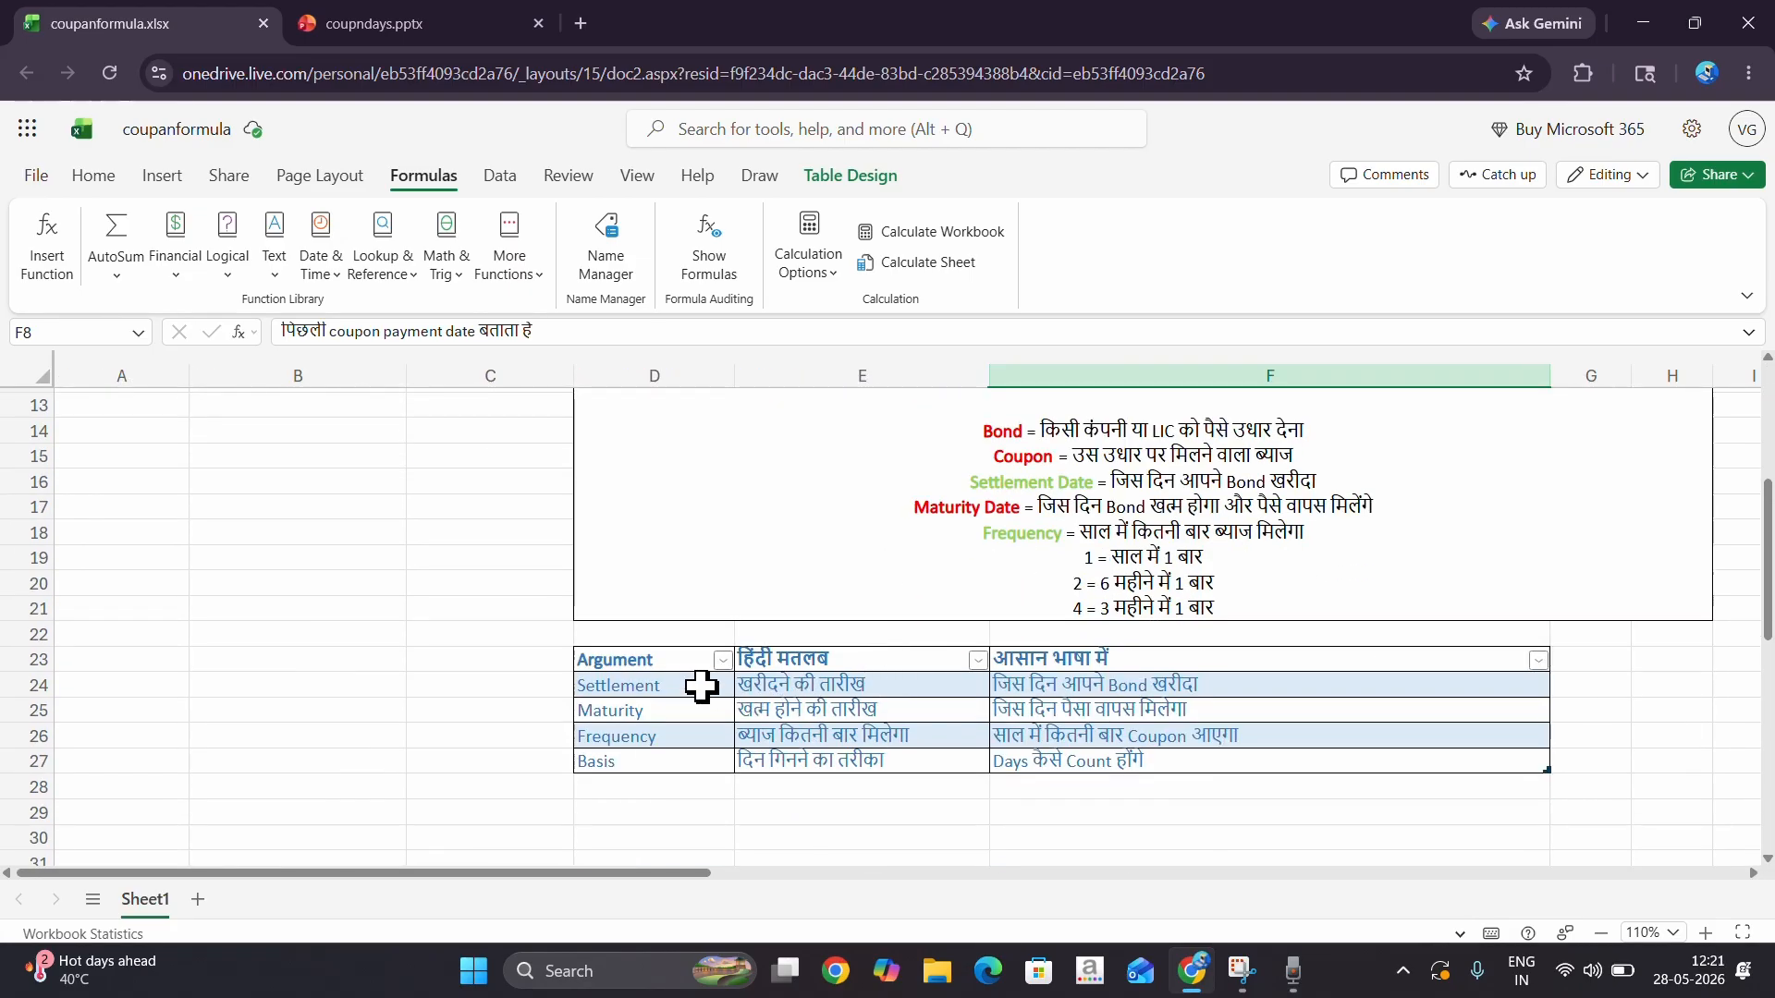
click(679, 689)
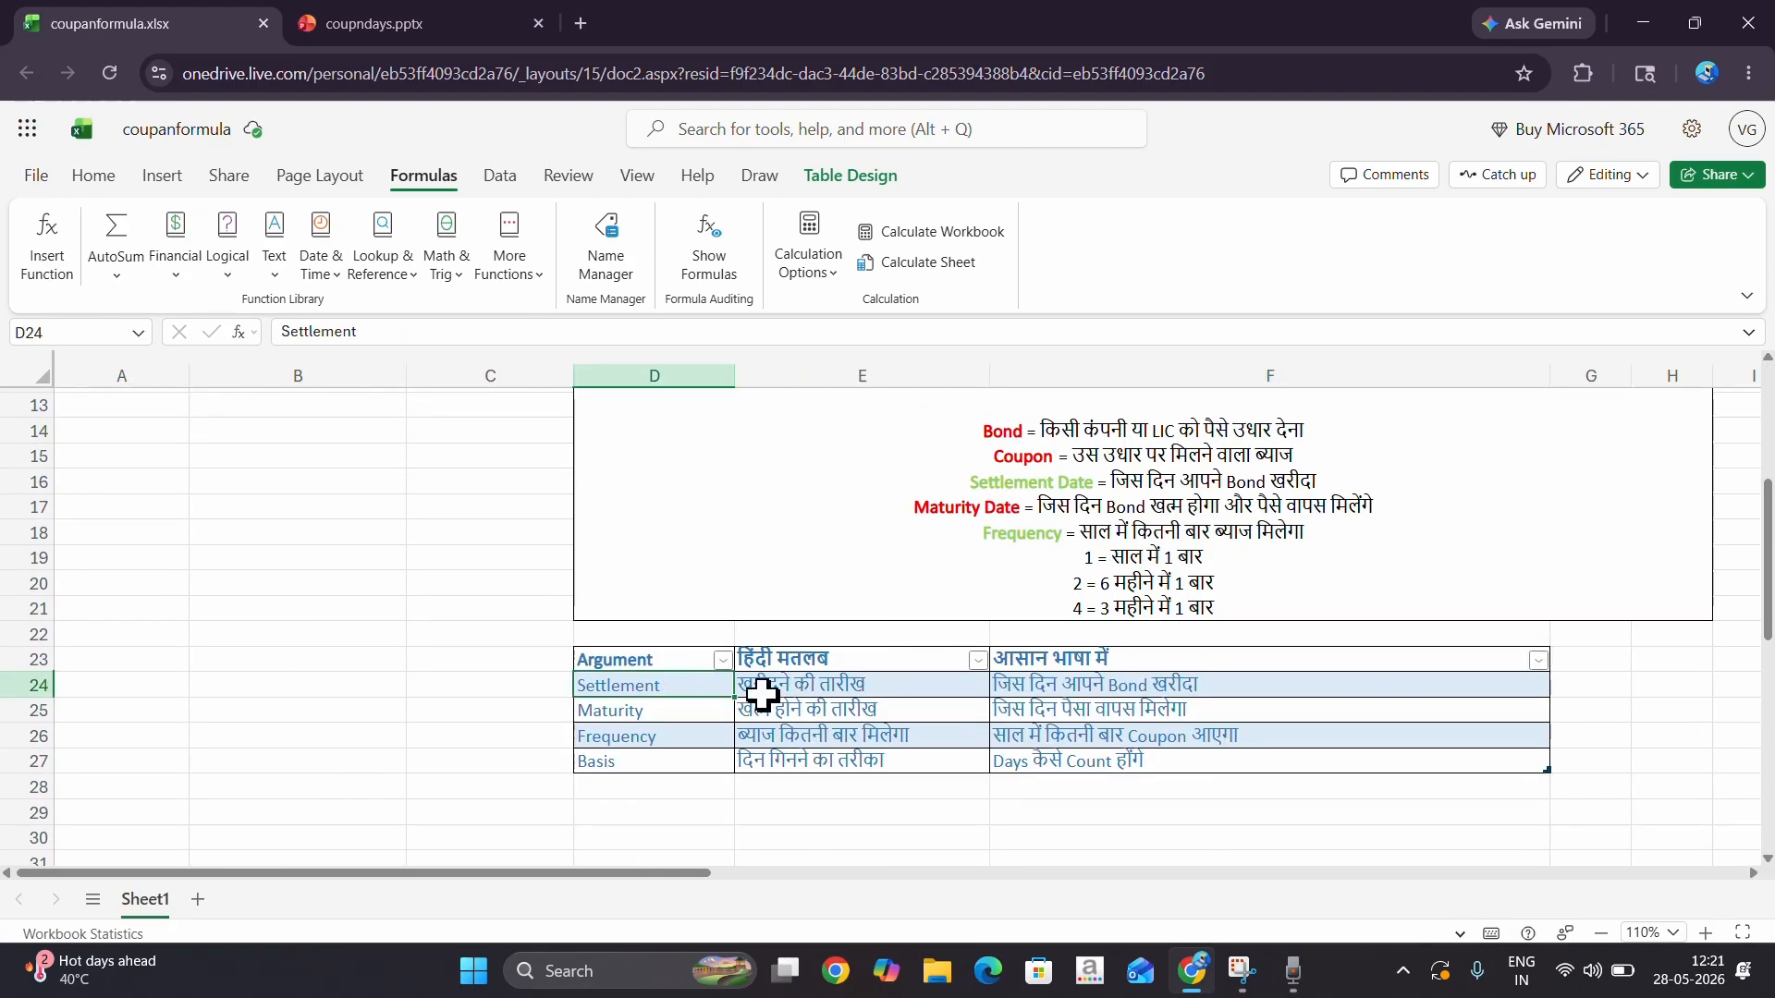
click(827, 689)
click(684, 691)
click(839, 696)
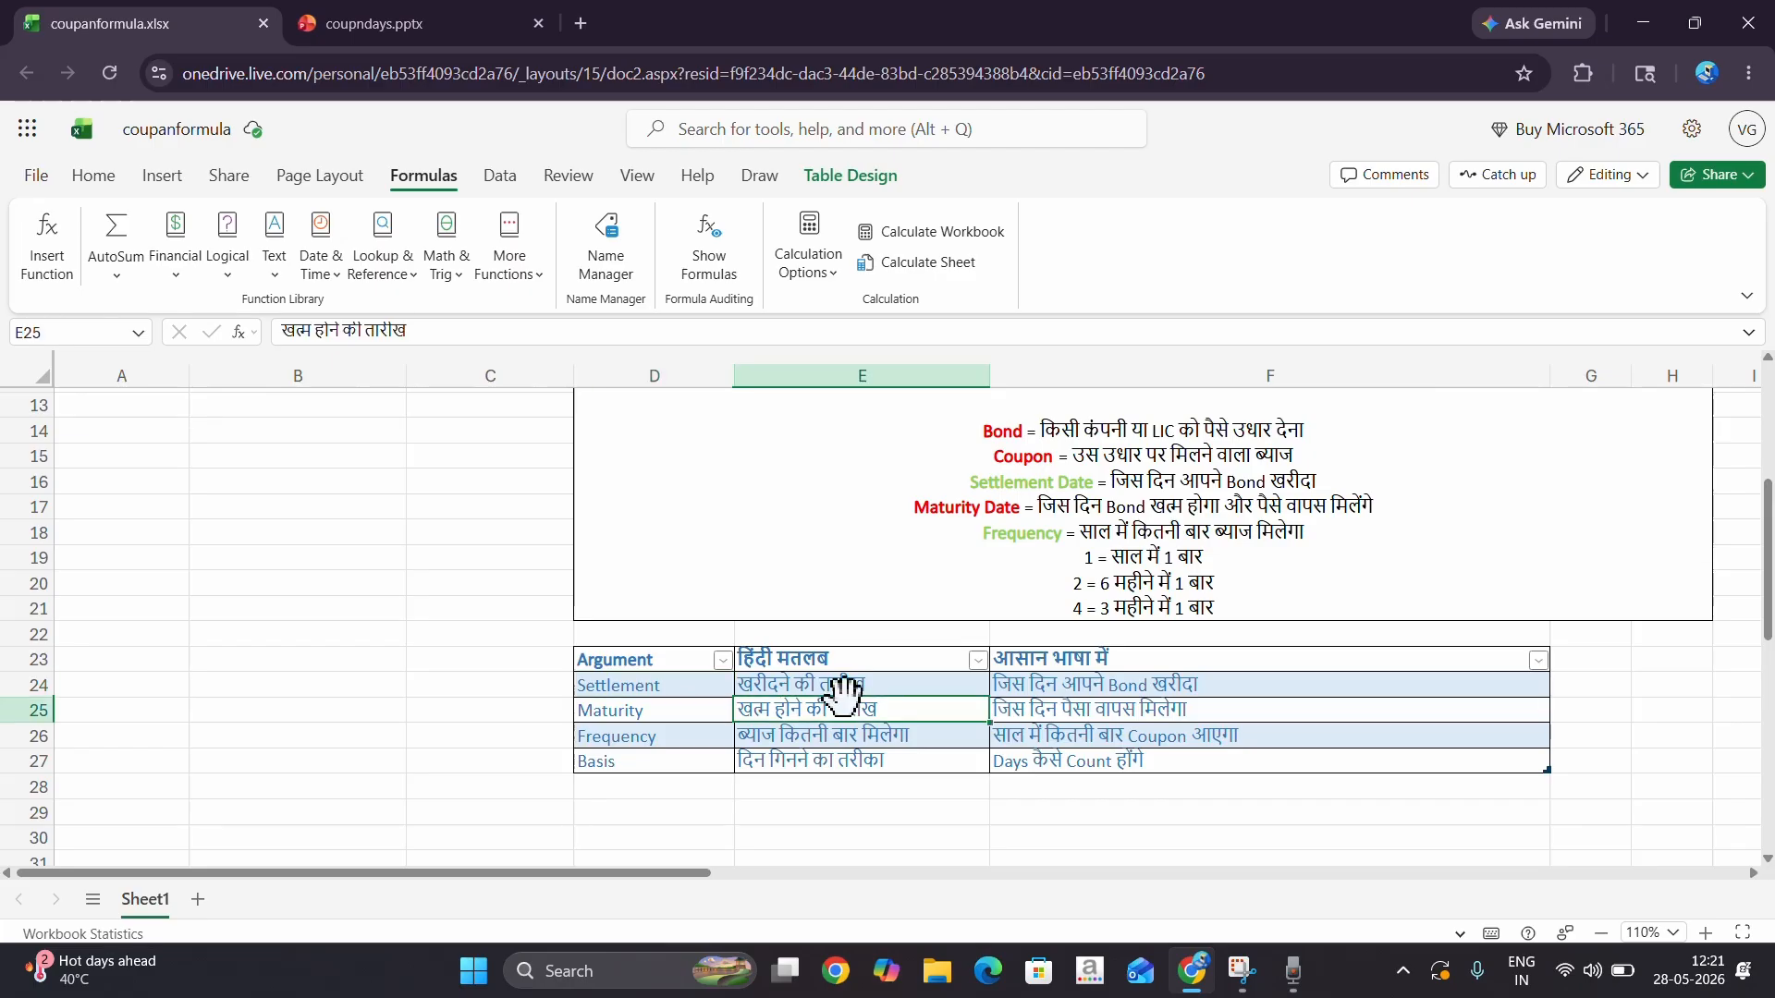
click(678, 719)
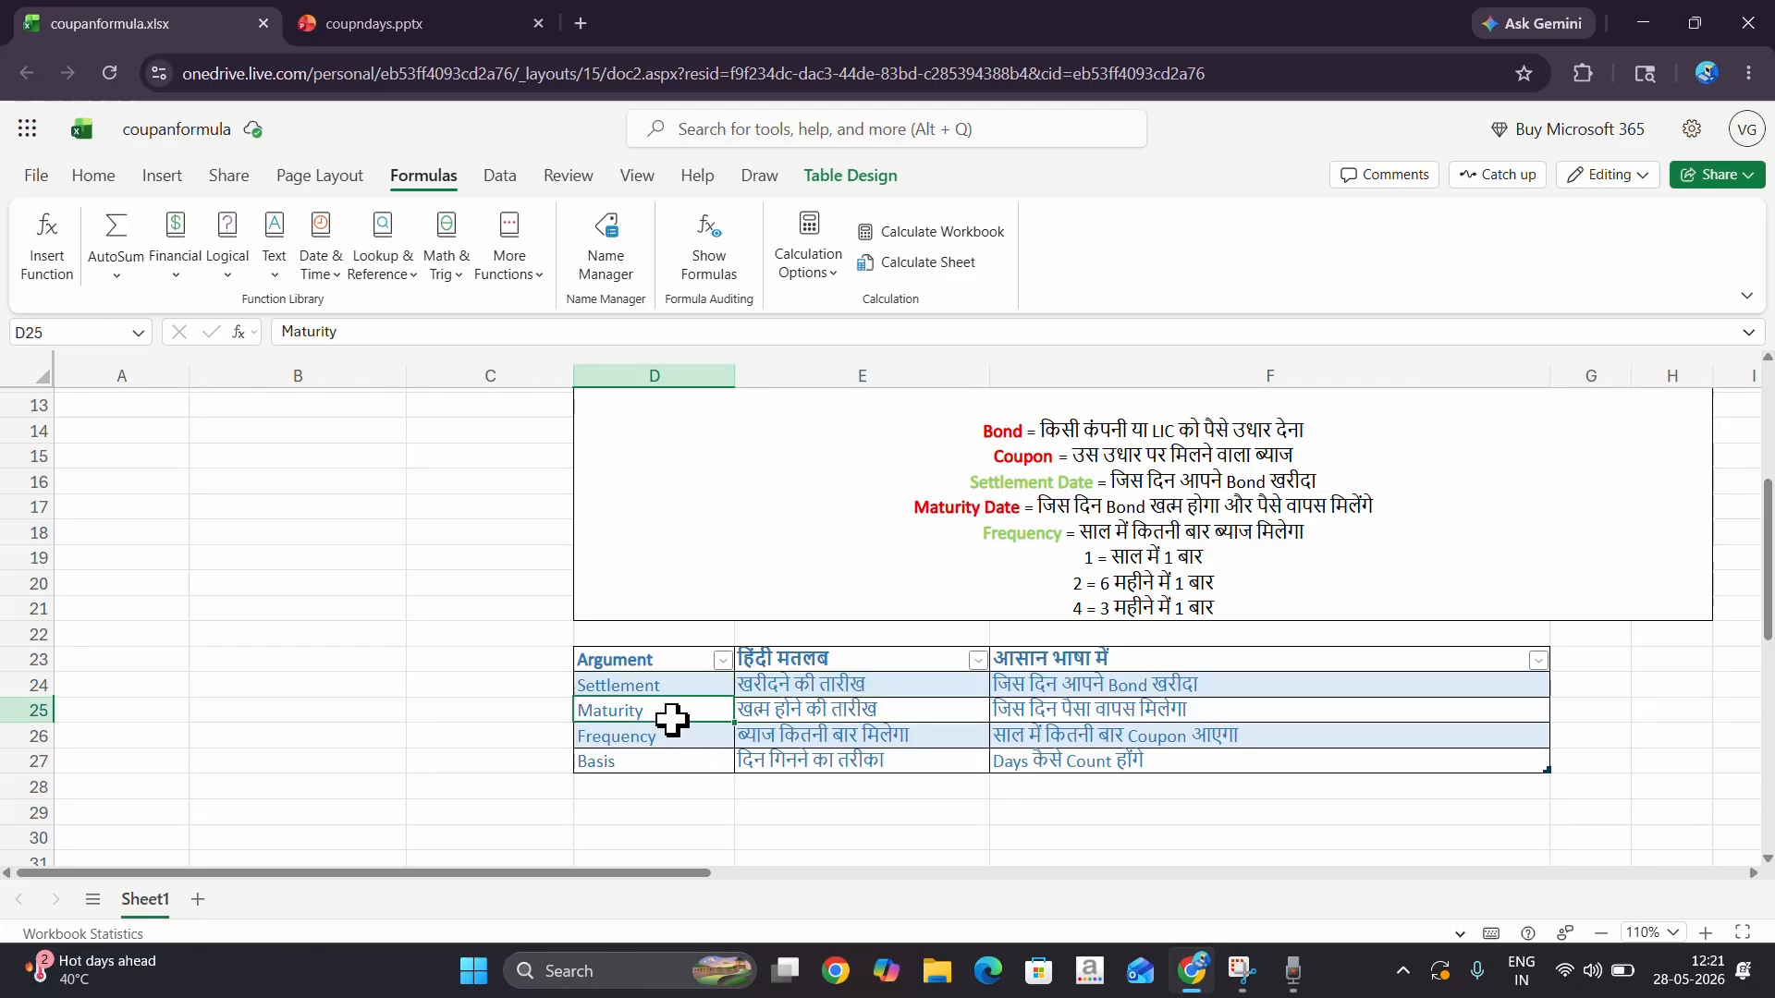
click(804, 713)
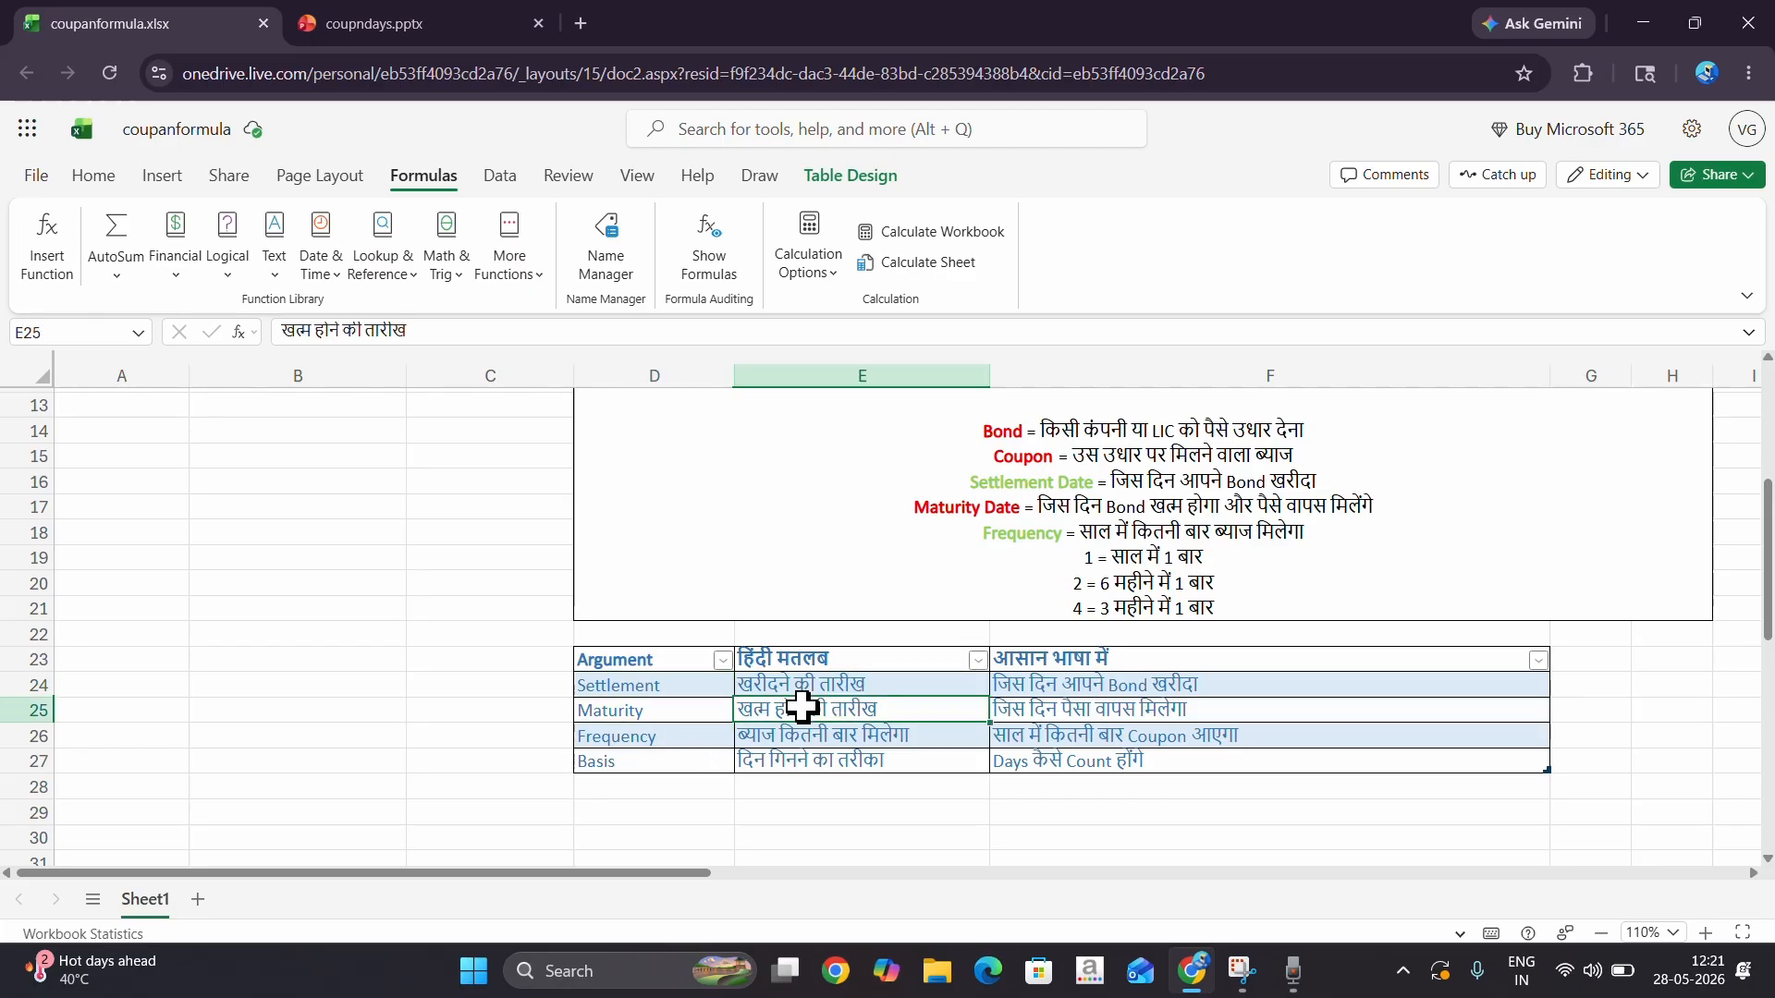
click(717, 740)
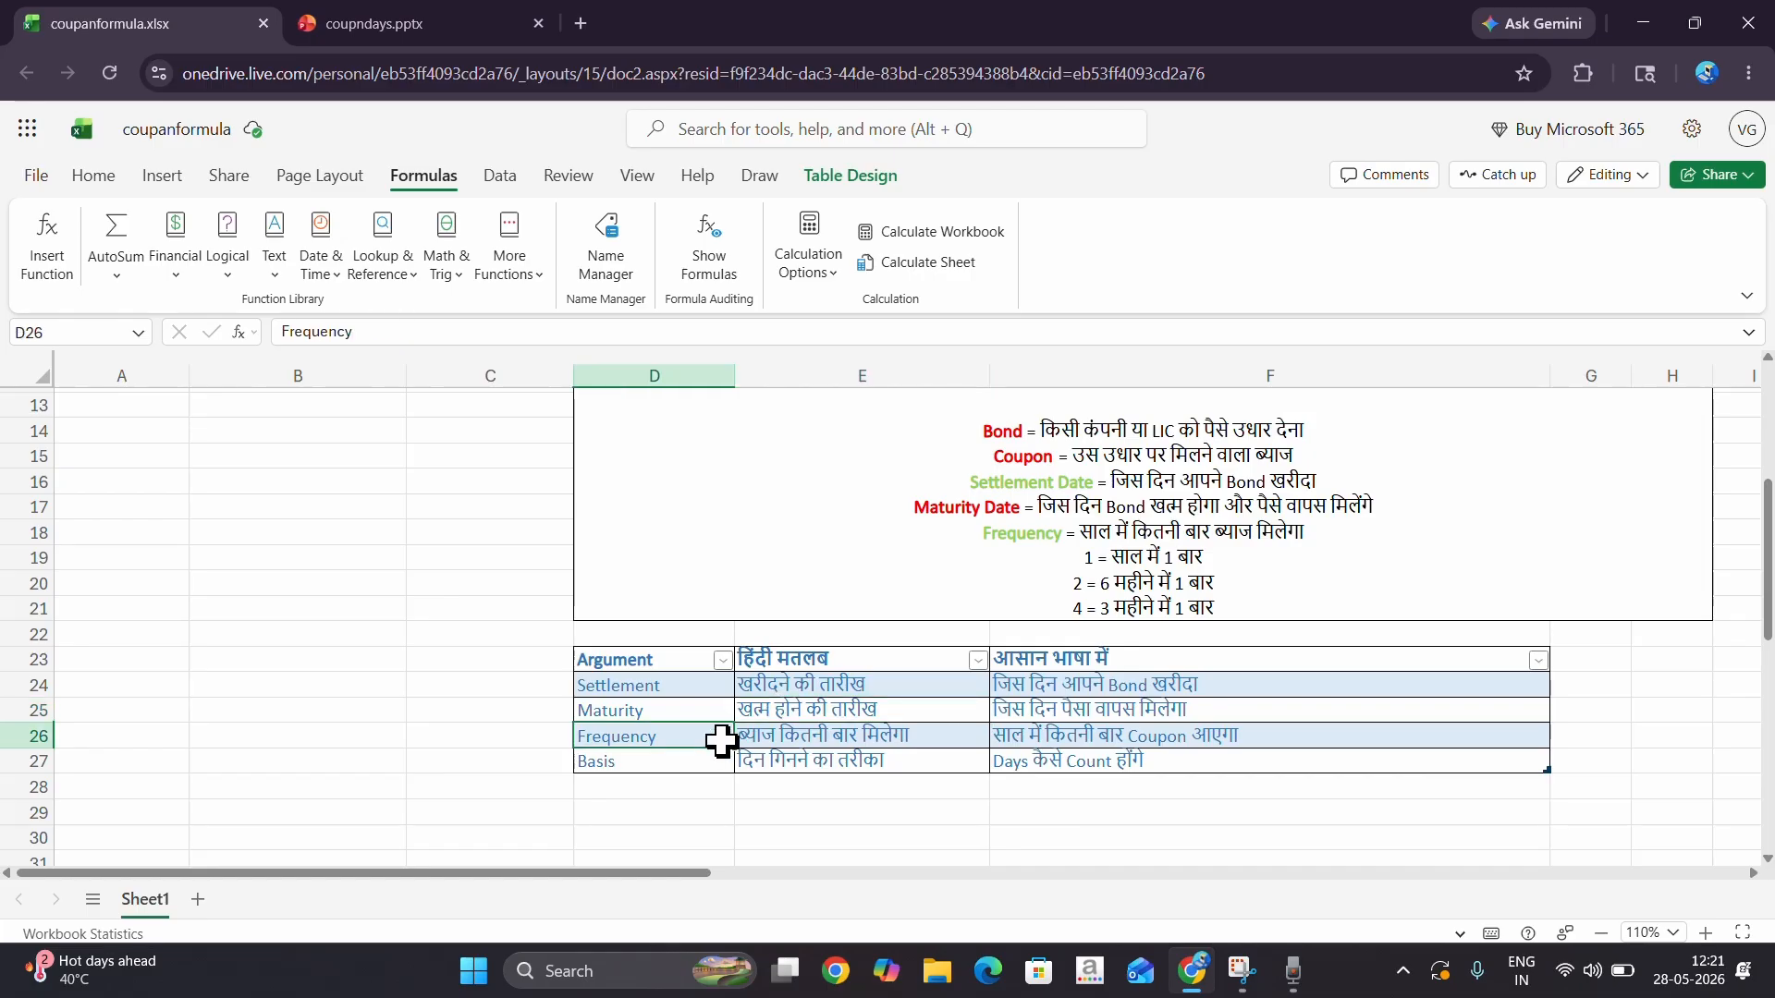
click(919, 737)
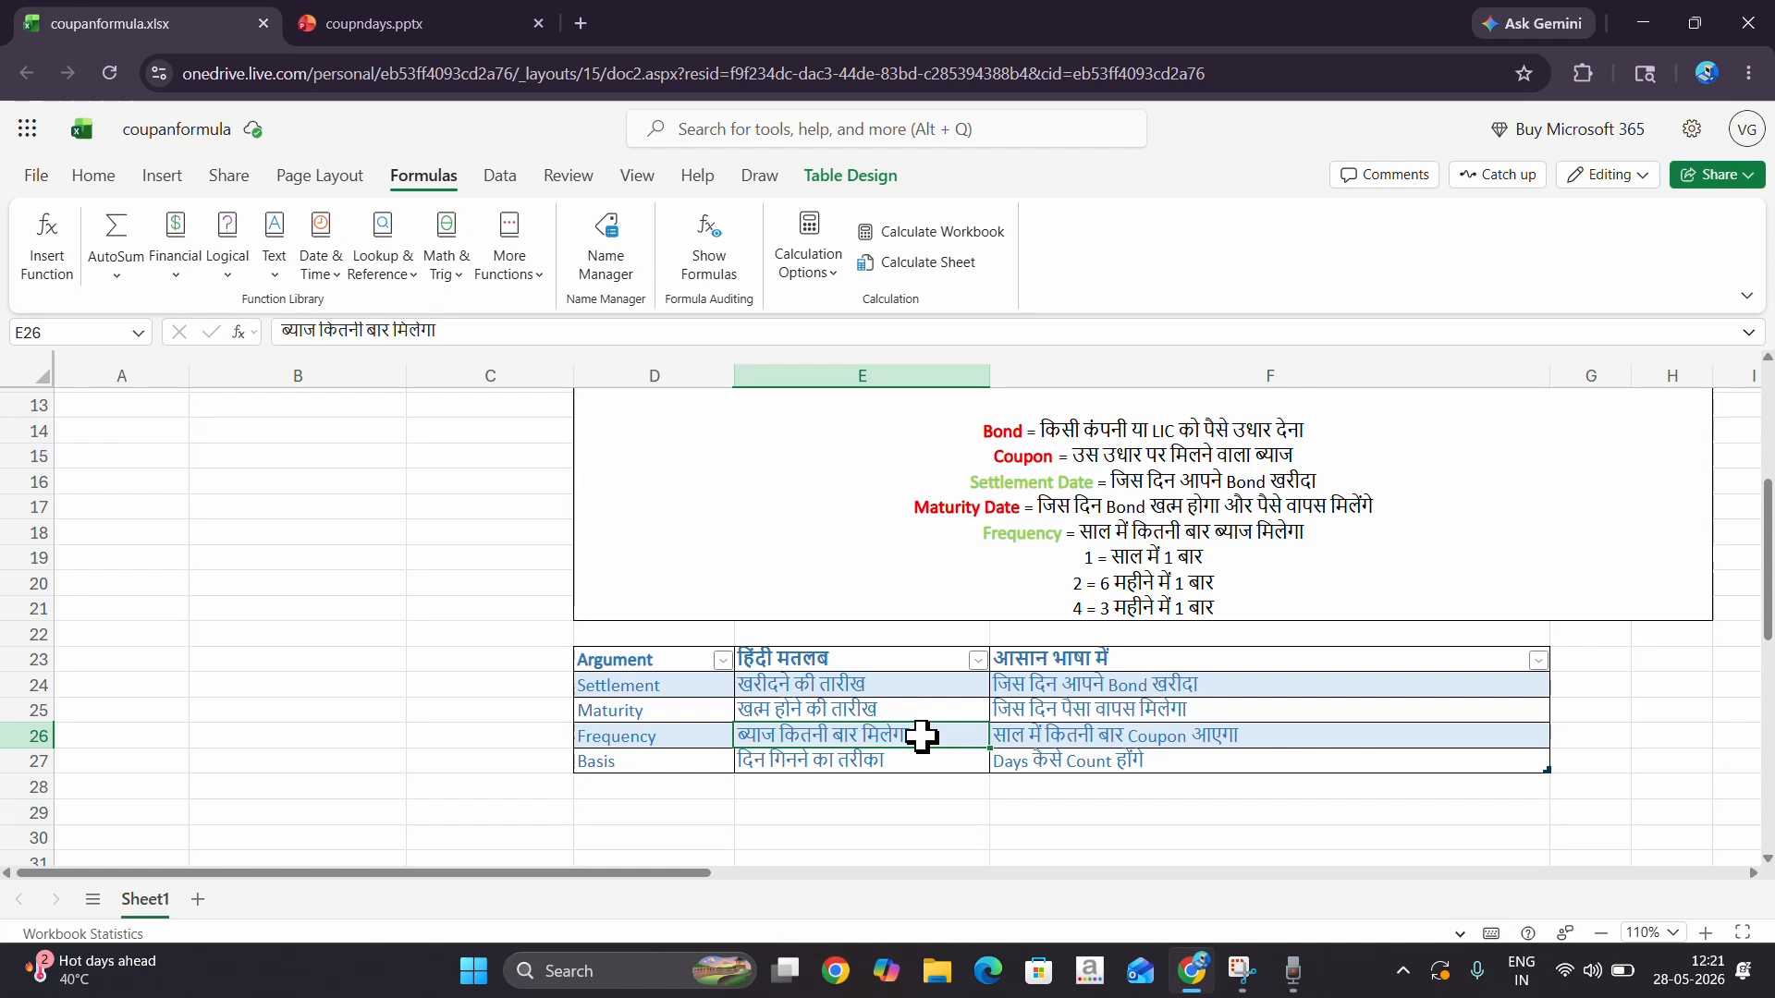
click(707, 767)
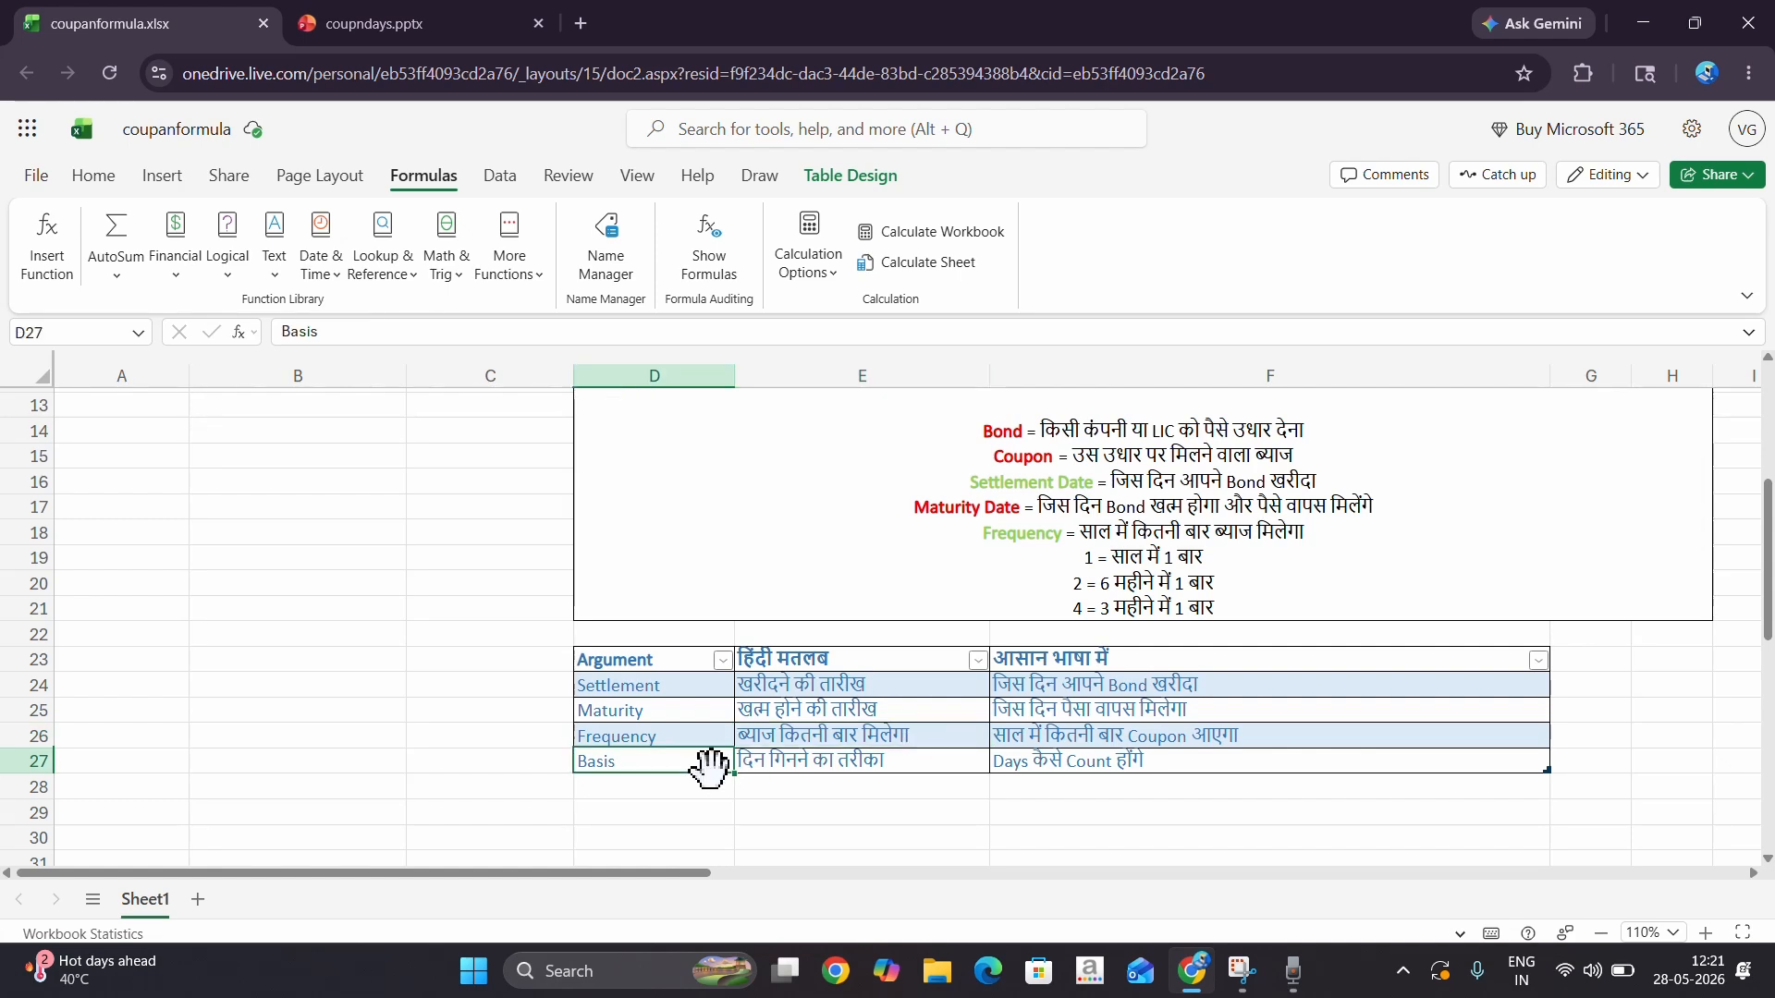
click(858, 764)
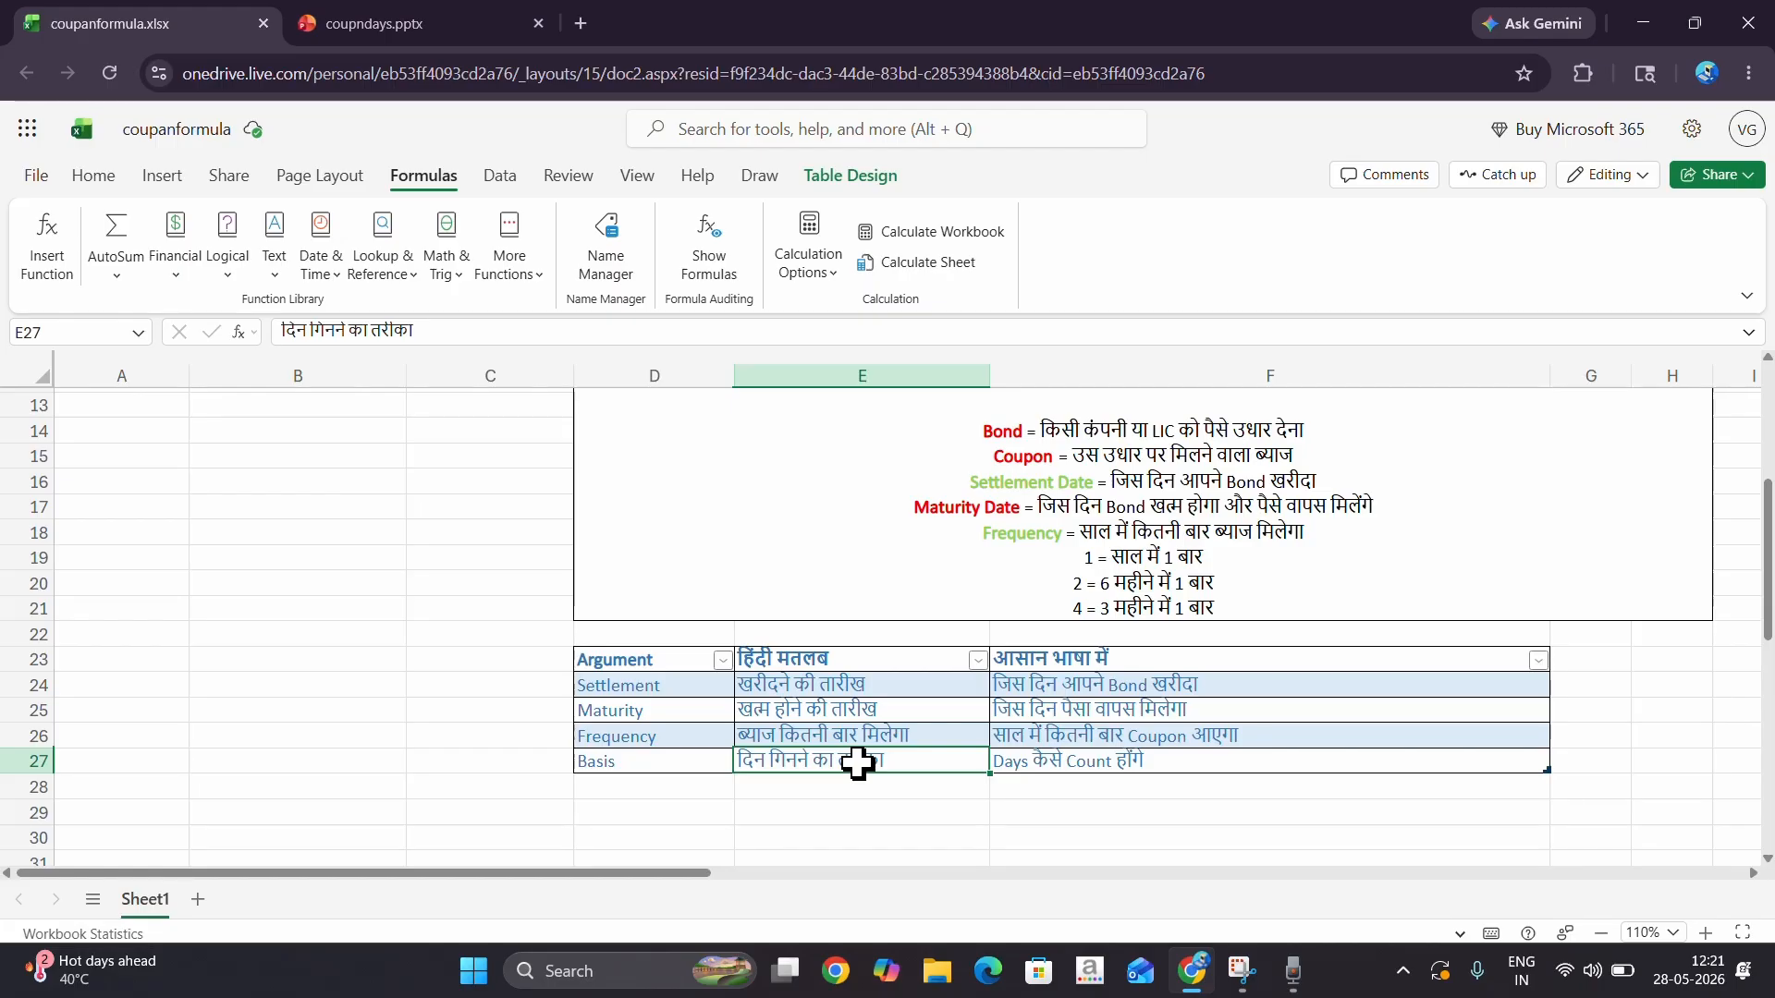
- Review the bond data table's fields and its Settlement Date and Maturity Date values
scroll(854, 758, up, 4)
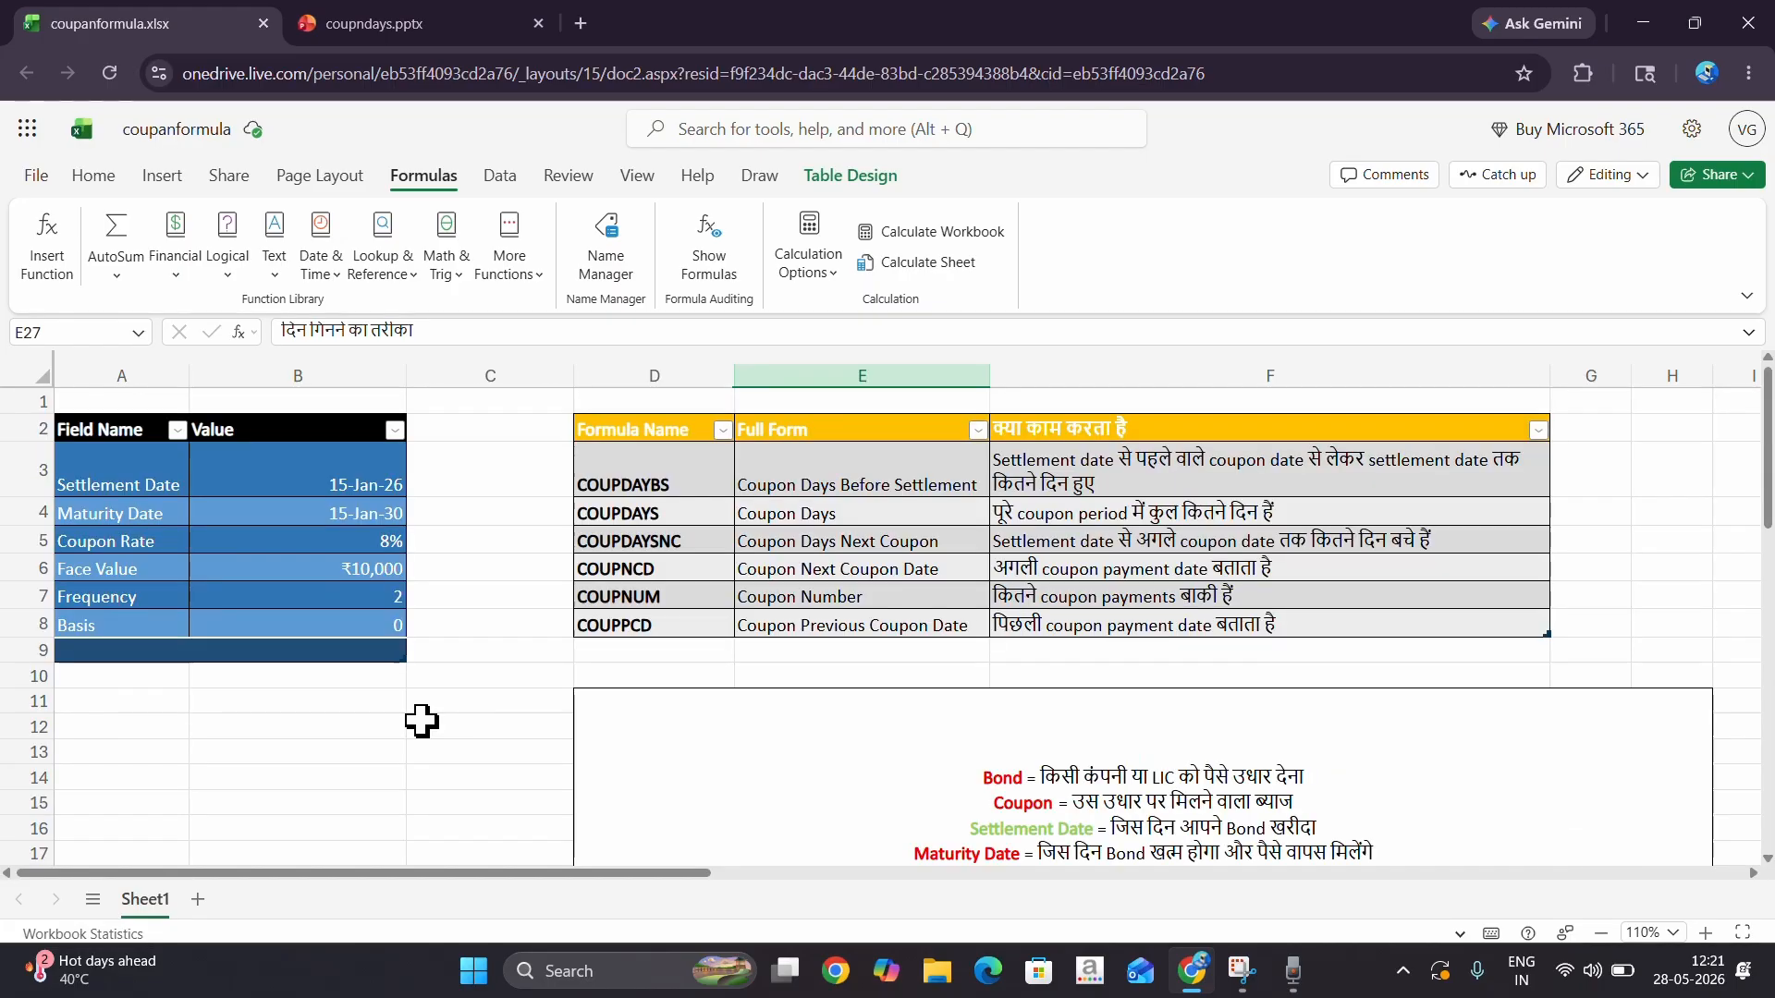
click(95, 430)
drag(95, 430, 291, 651)
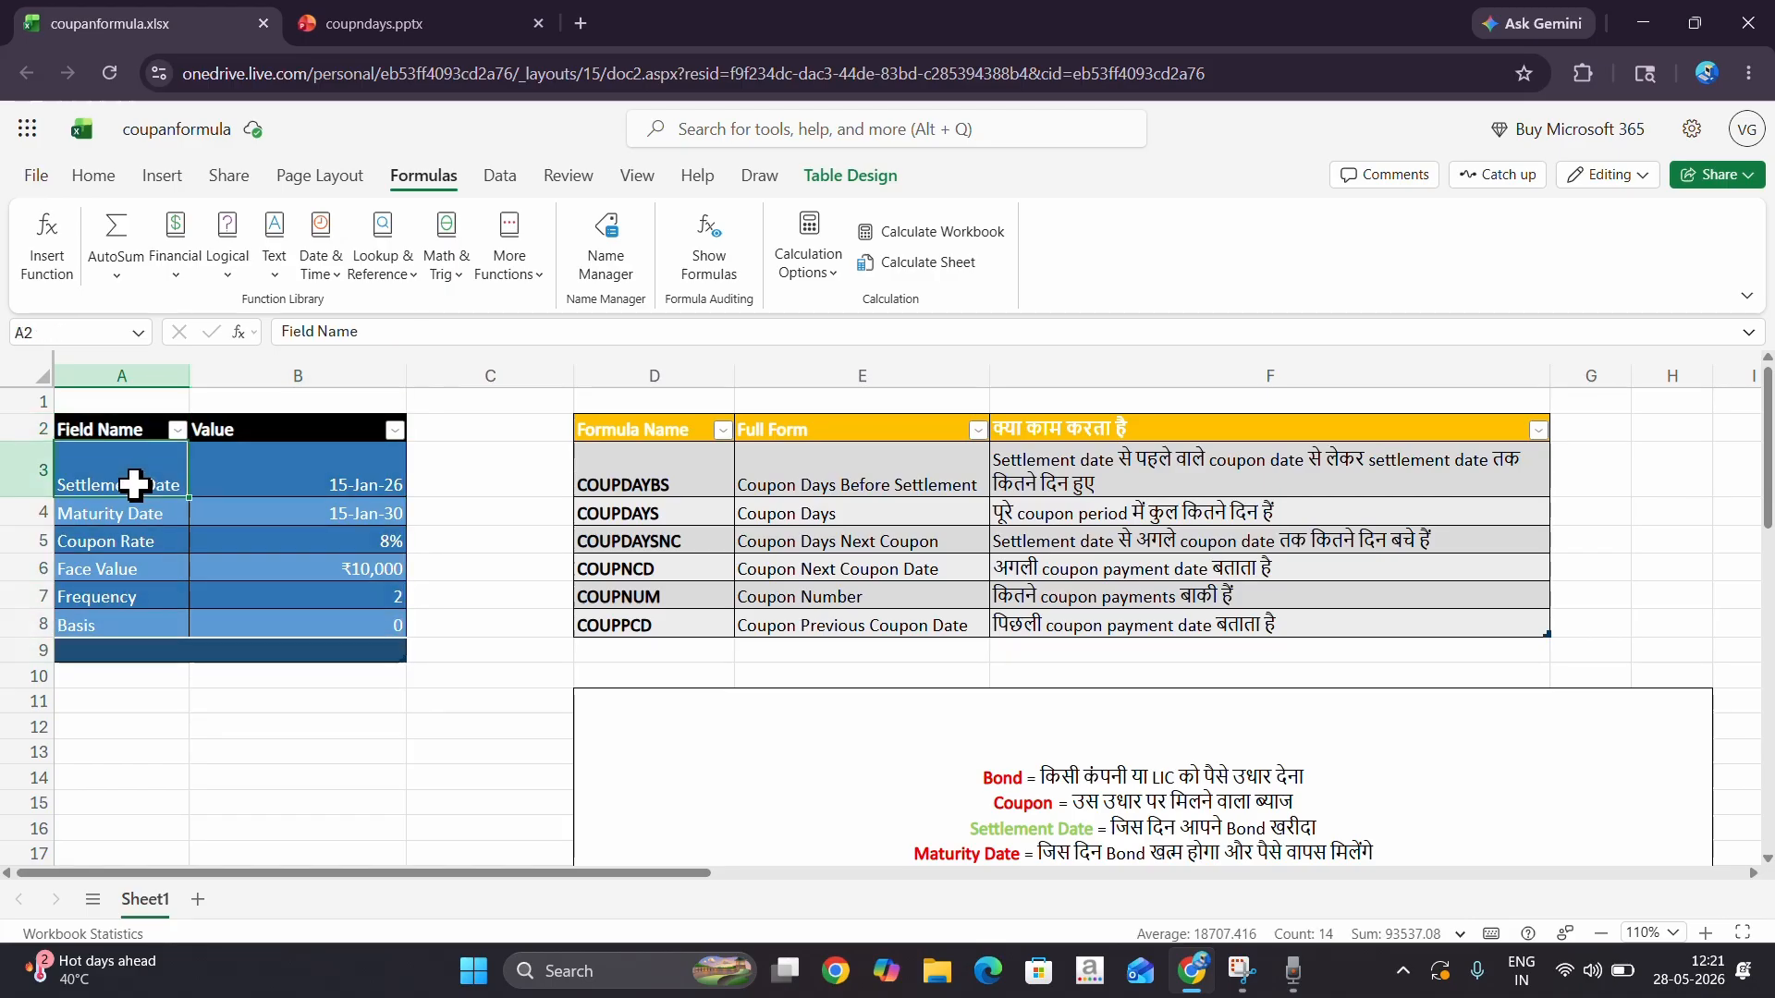
click(231, 485)
click(118, 512)
click(246, 508)
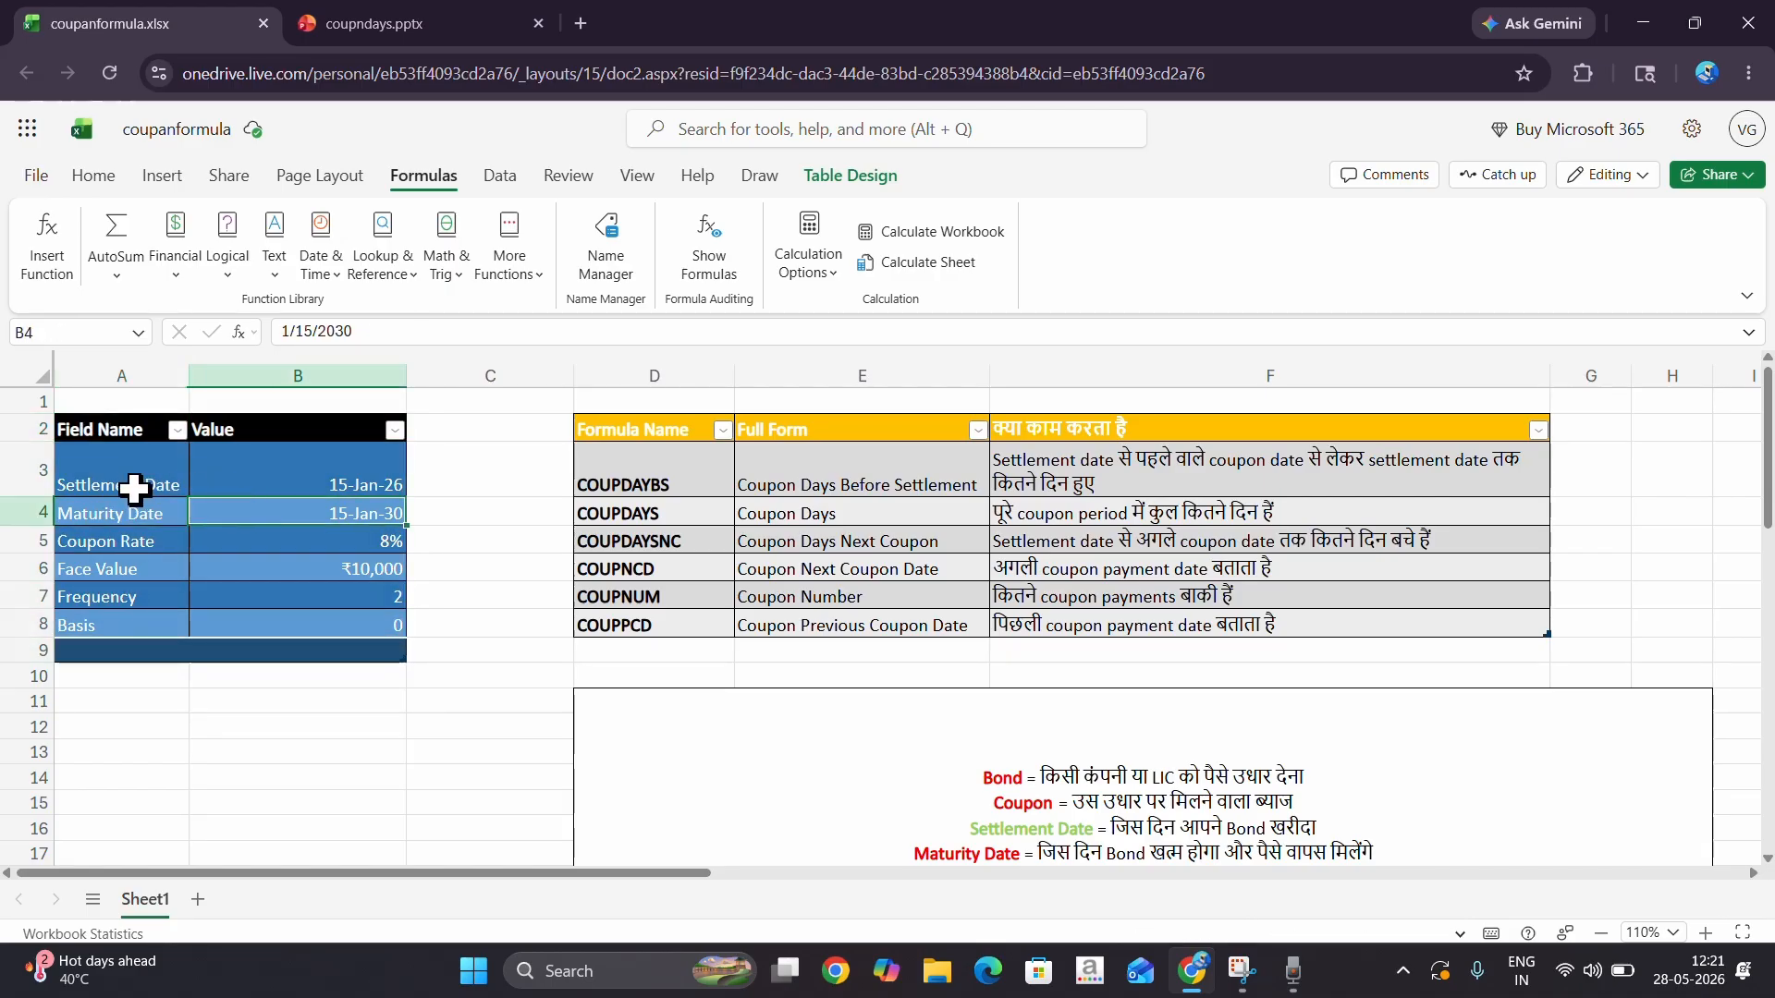
drag(131, 489, 330, 462)
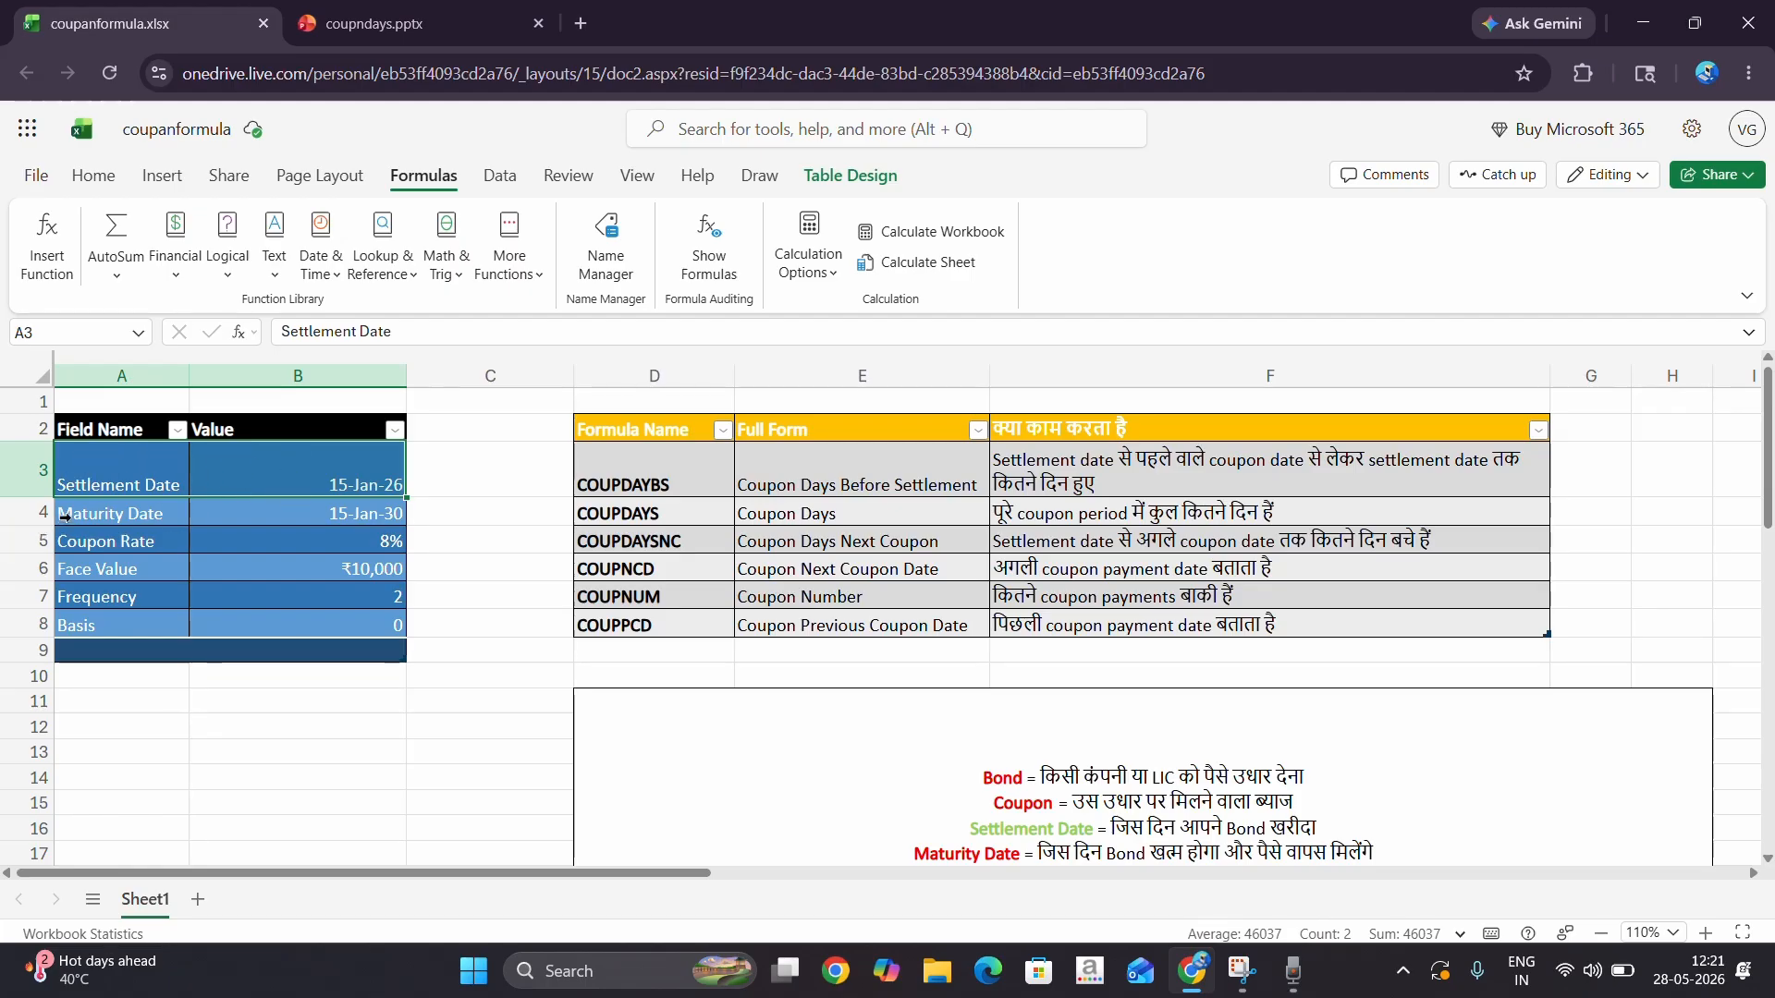
drag(65, 514, 291, 507)
click(379, 467)
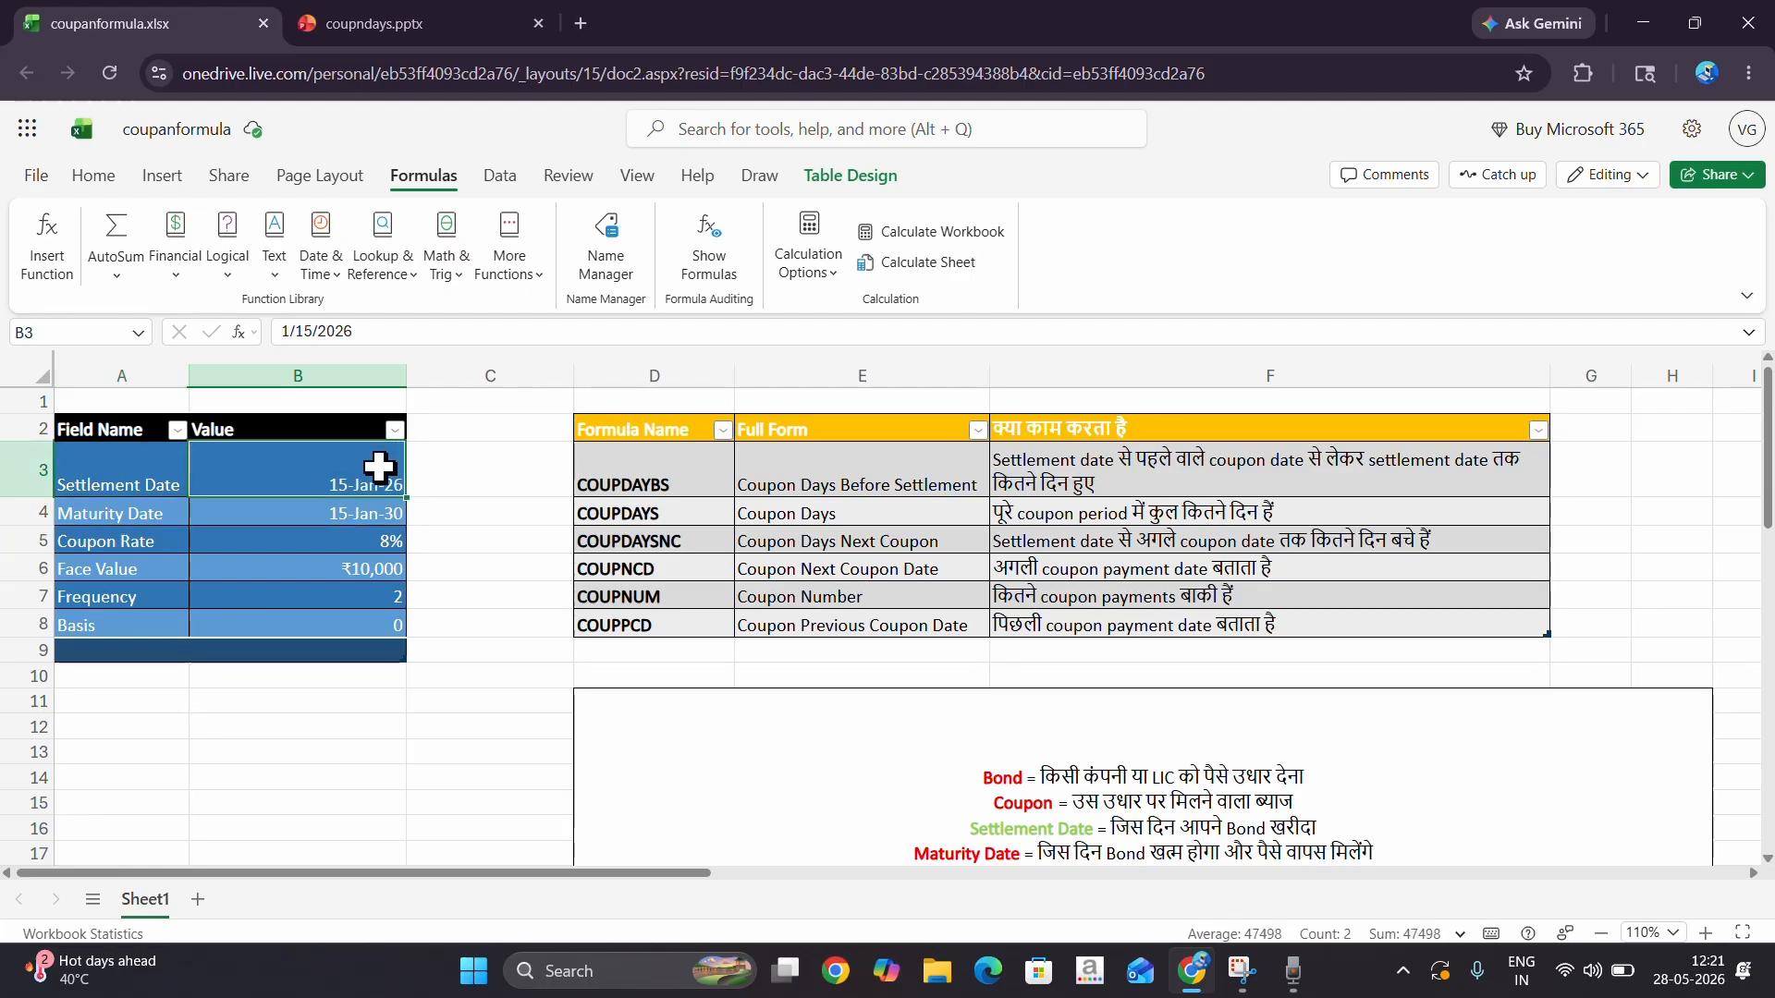
click(390, 514)
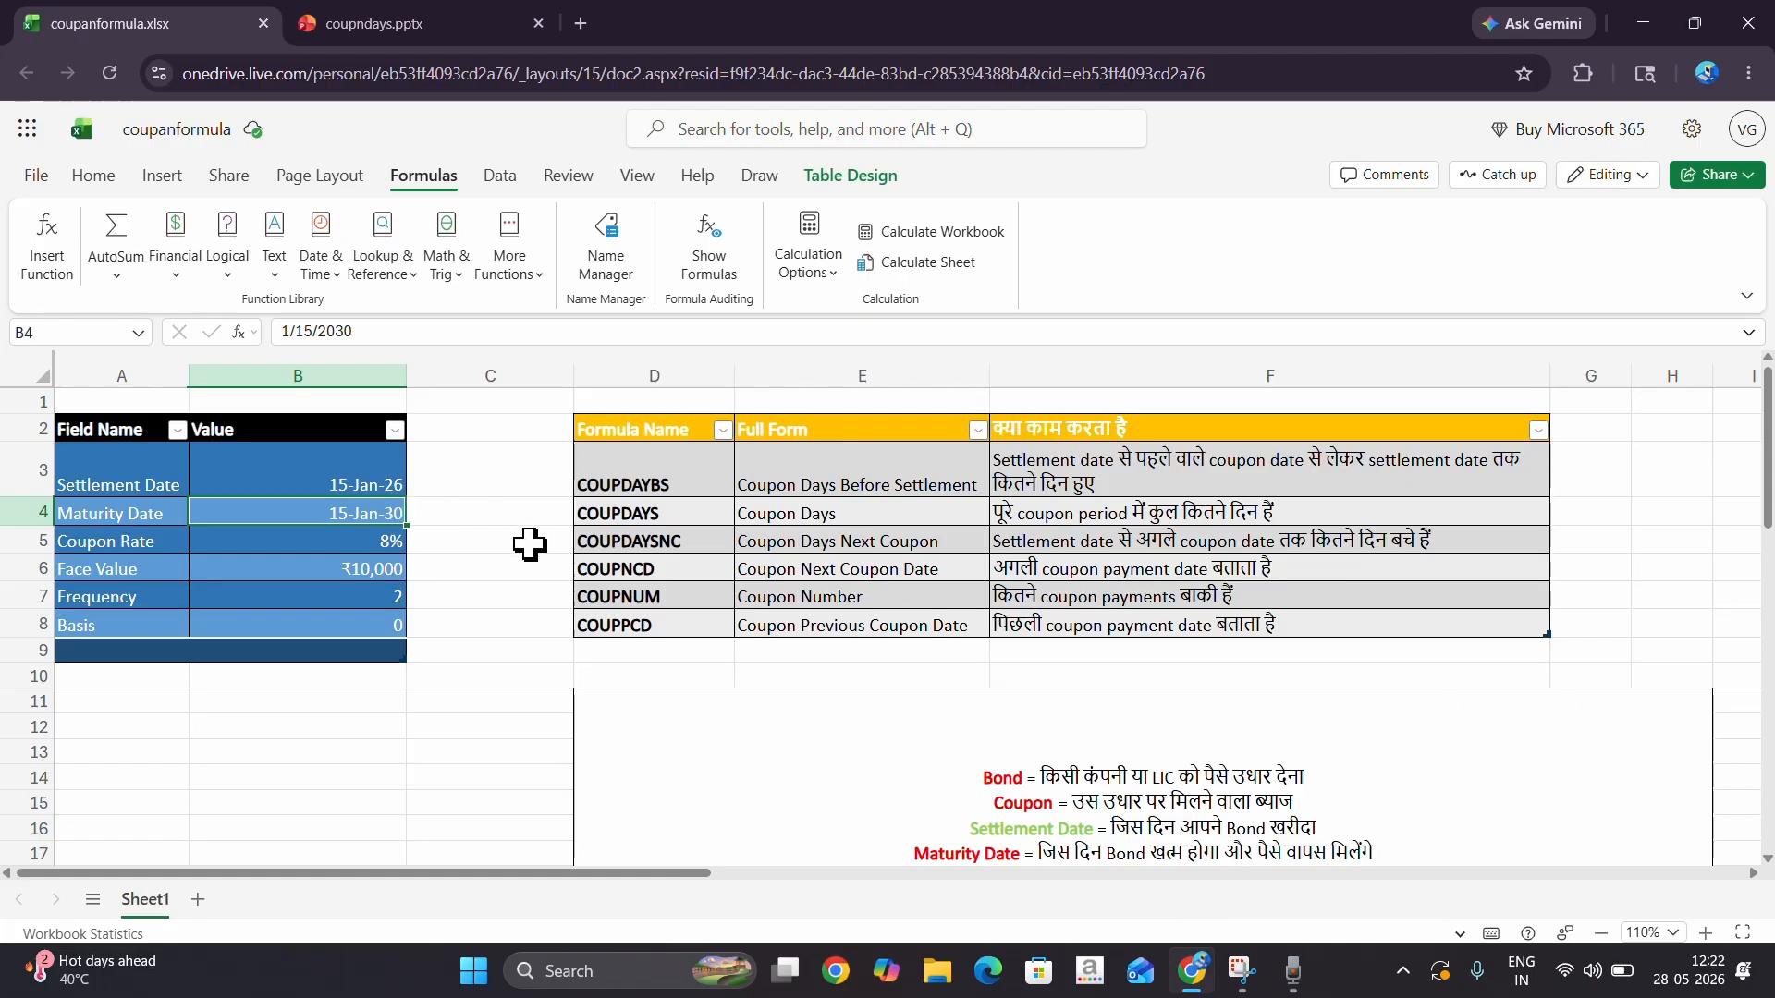
- Examine the Coupon Rate, Face Value, Frequency and Basis rows in the bond data table
click(148, 536)
click(223, 536)
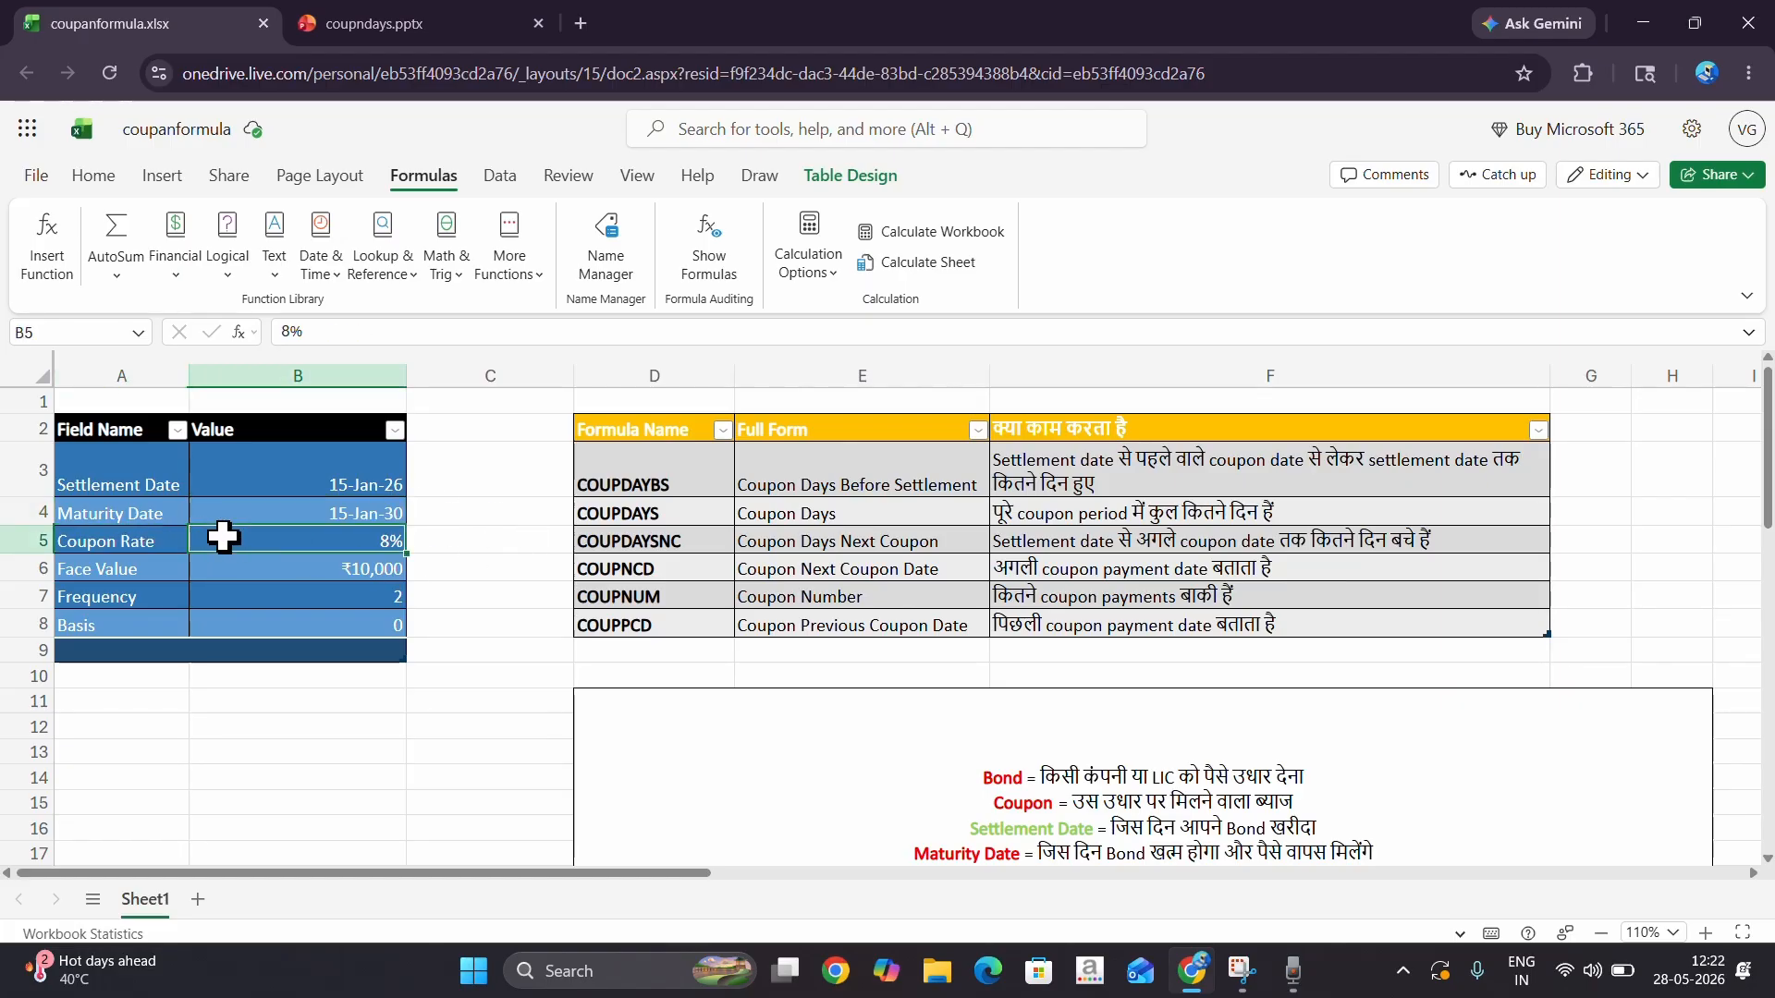
click(142, 567)
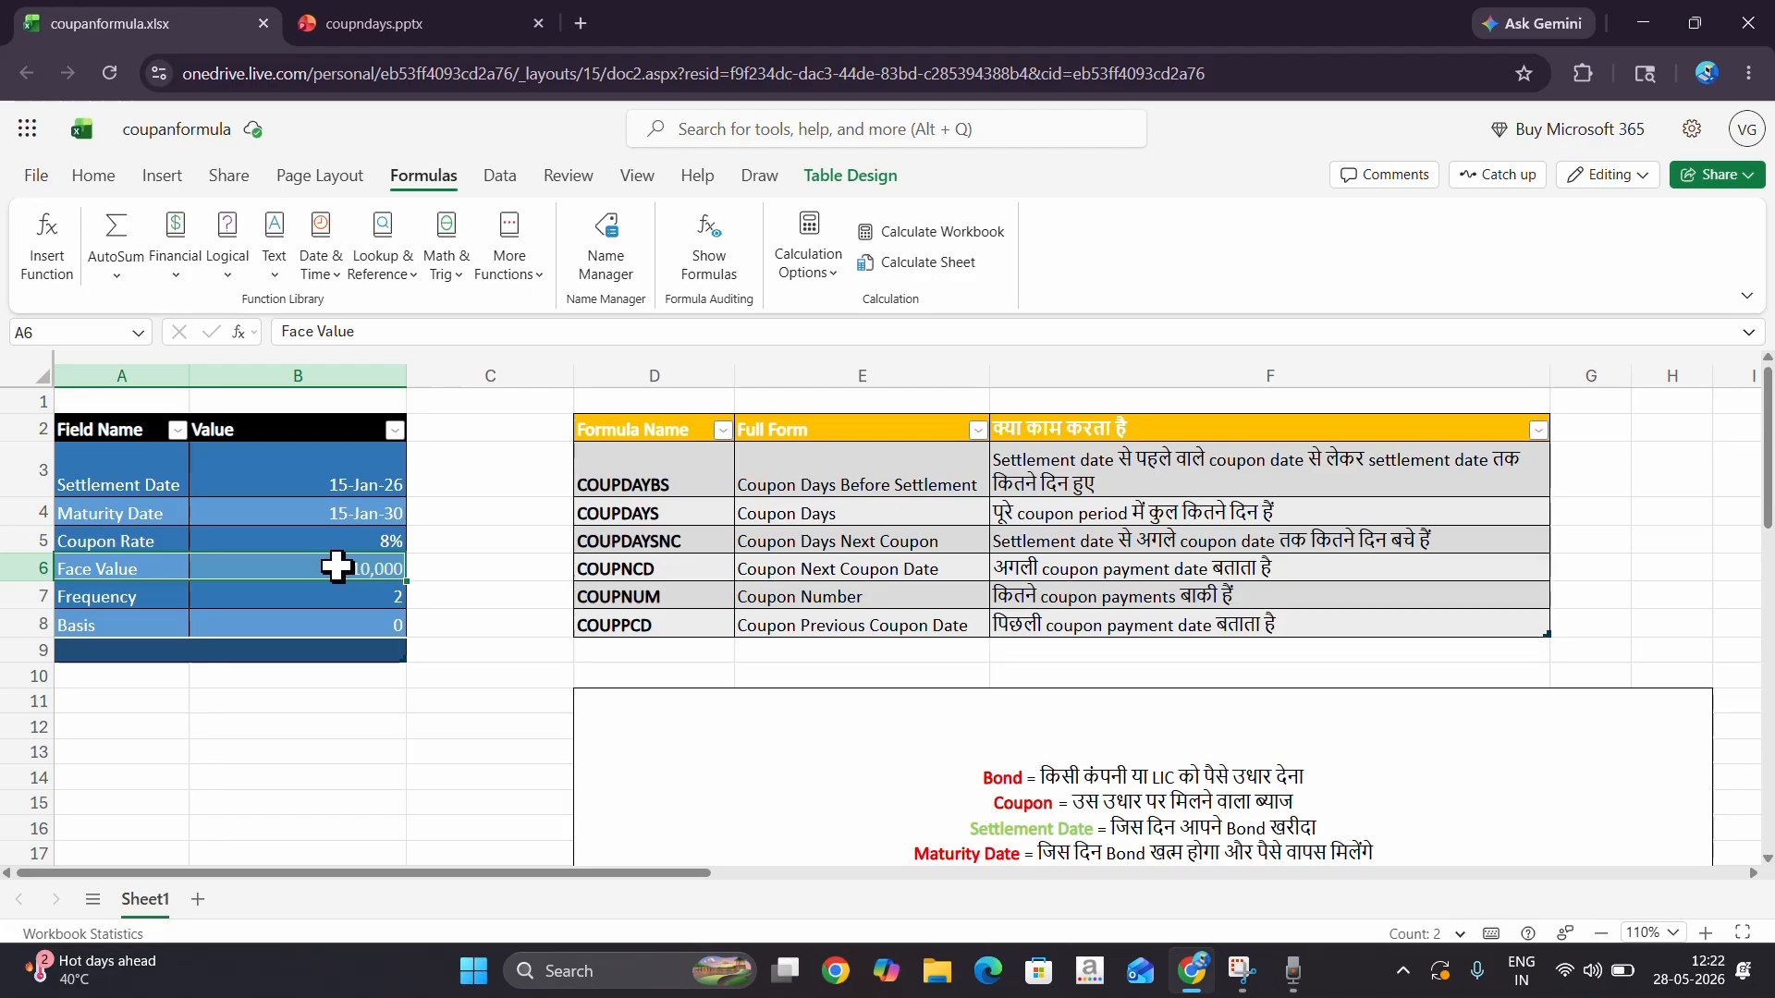
click(248, 601)
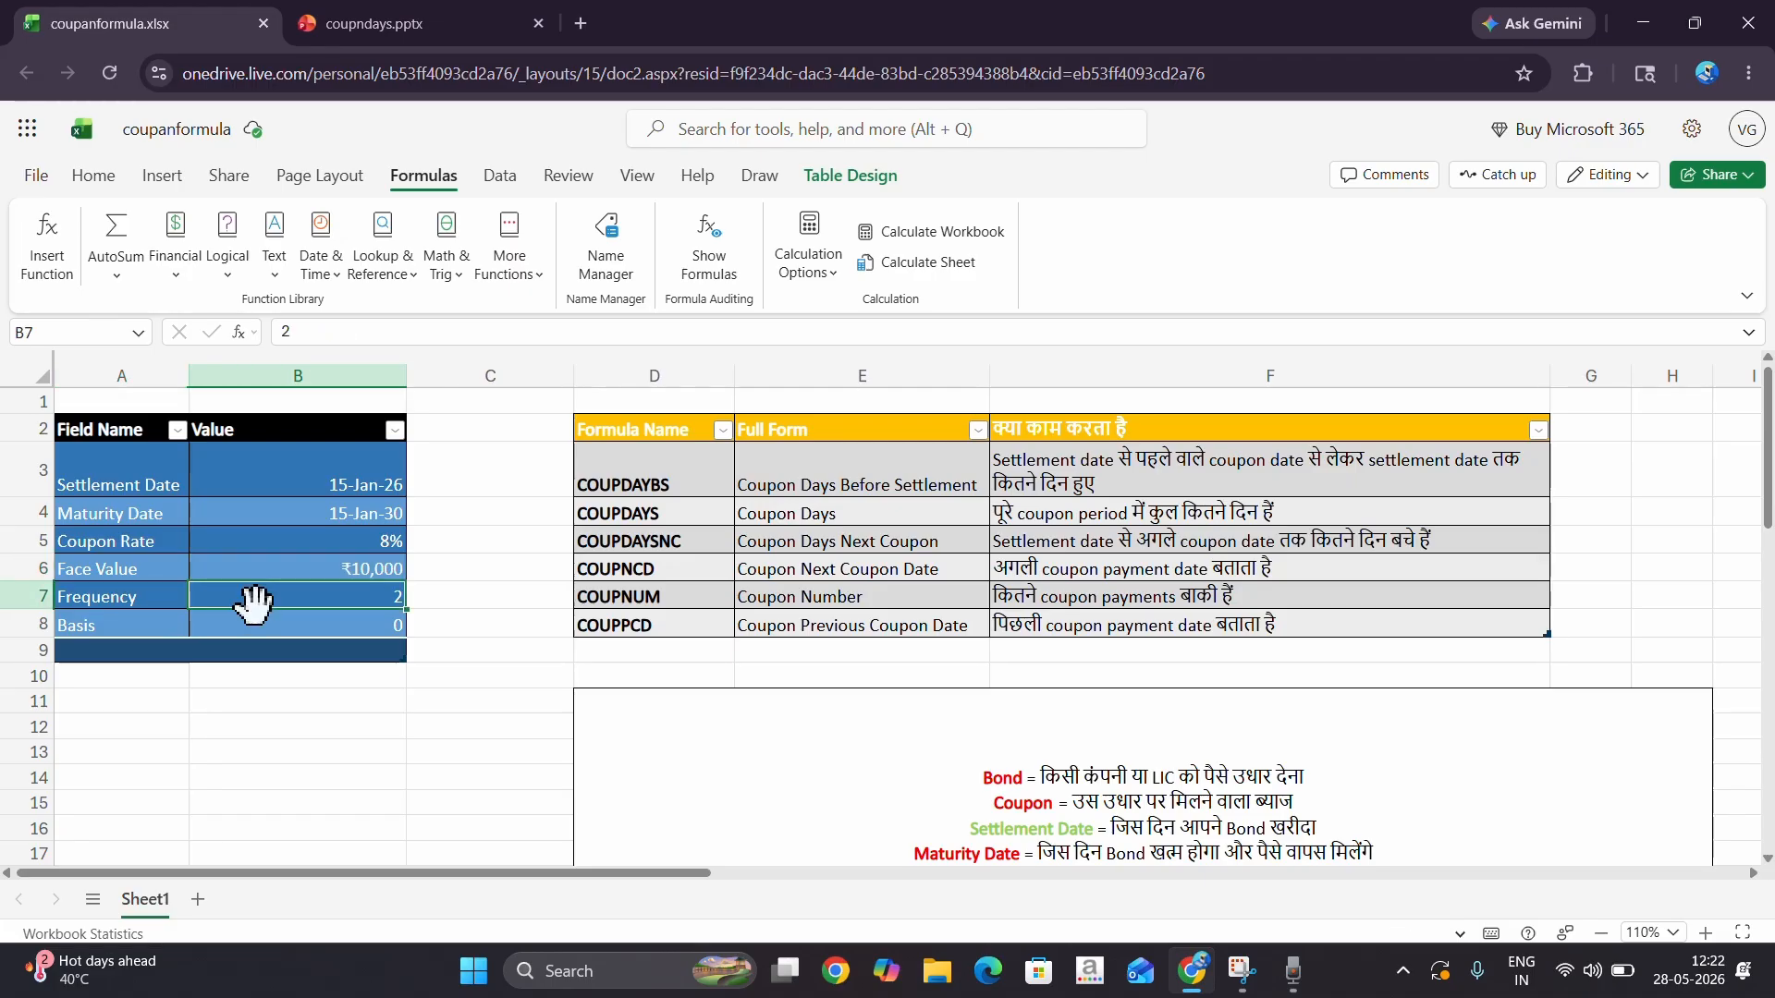
drag(261, 598, 295, 639)
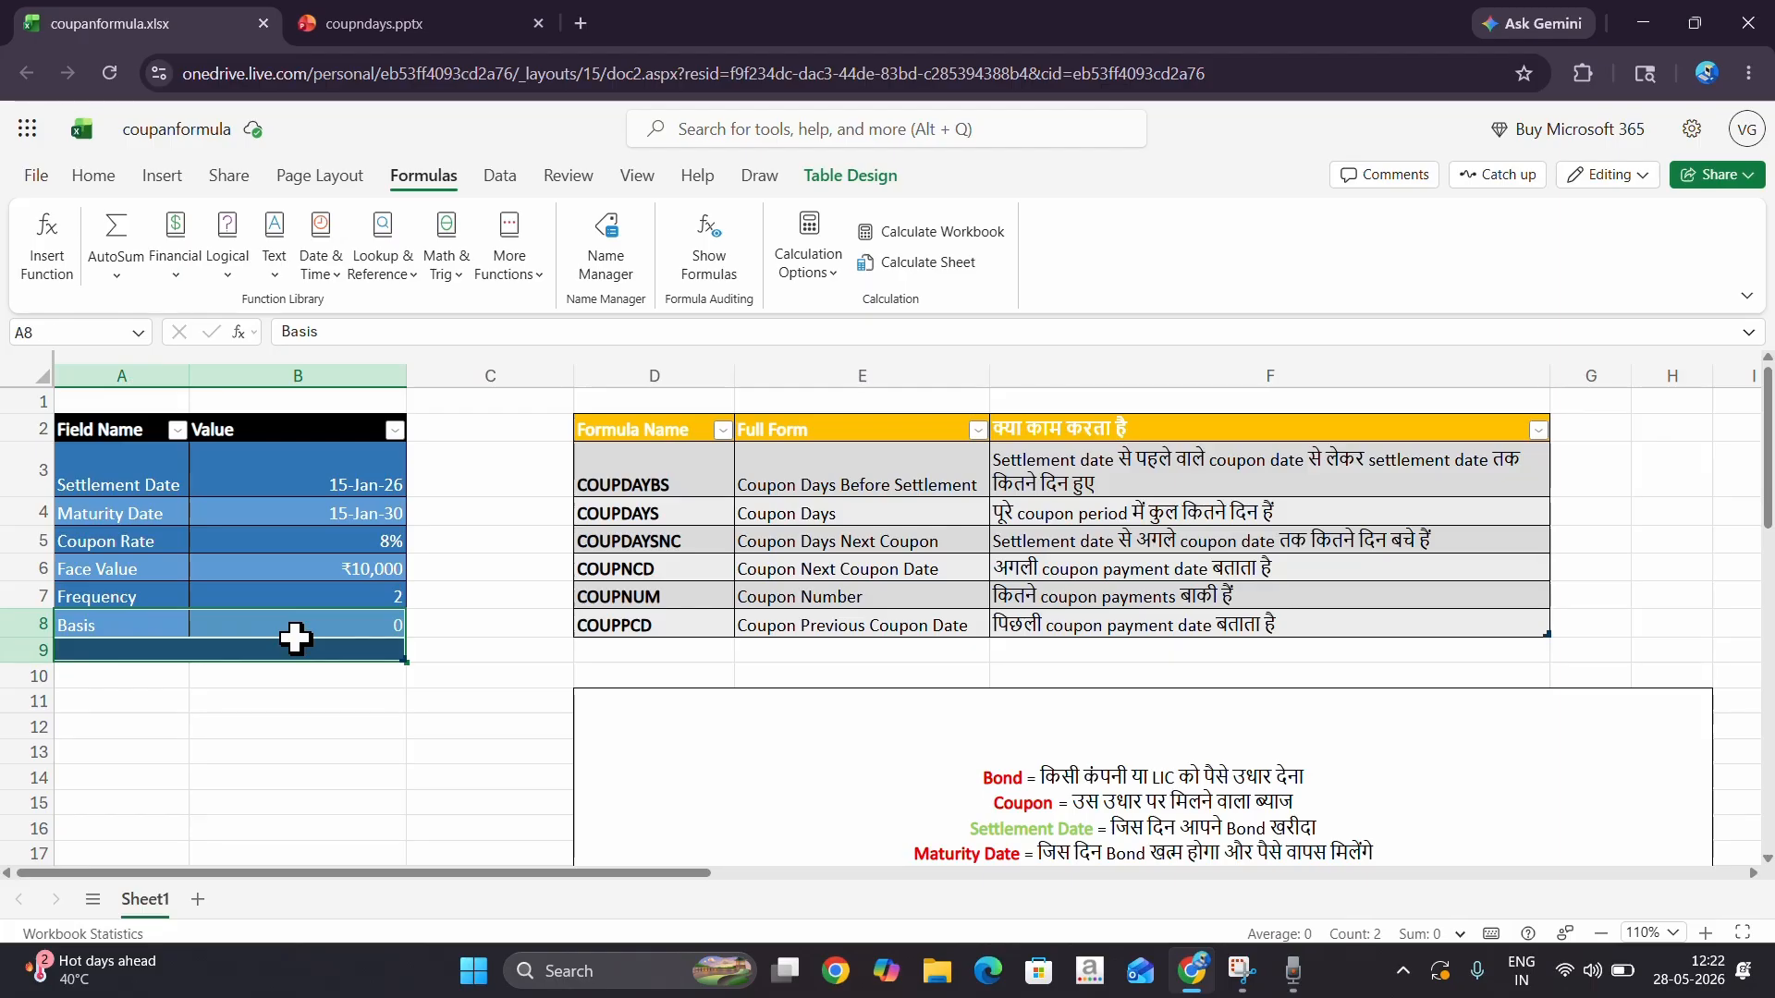
click(880, 481)
- Enter =COUPDAYBS(B3,B4,2,0) in cell B10, using semiannual frequency and US (NASD) 30/360 basis
click(259, 676)
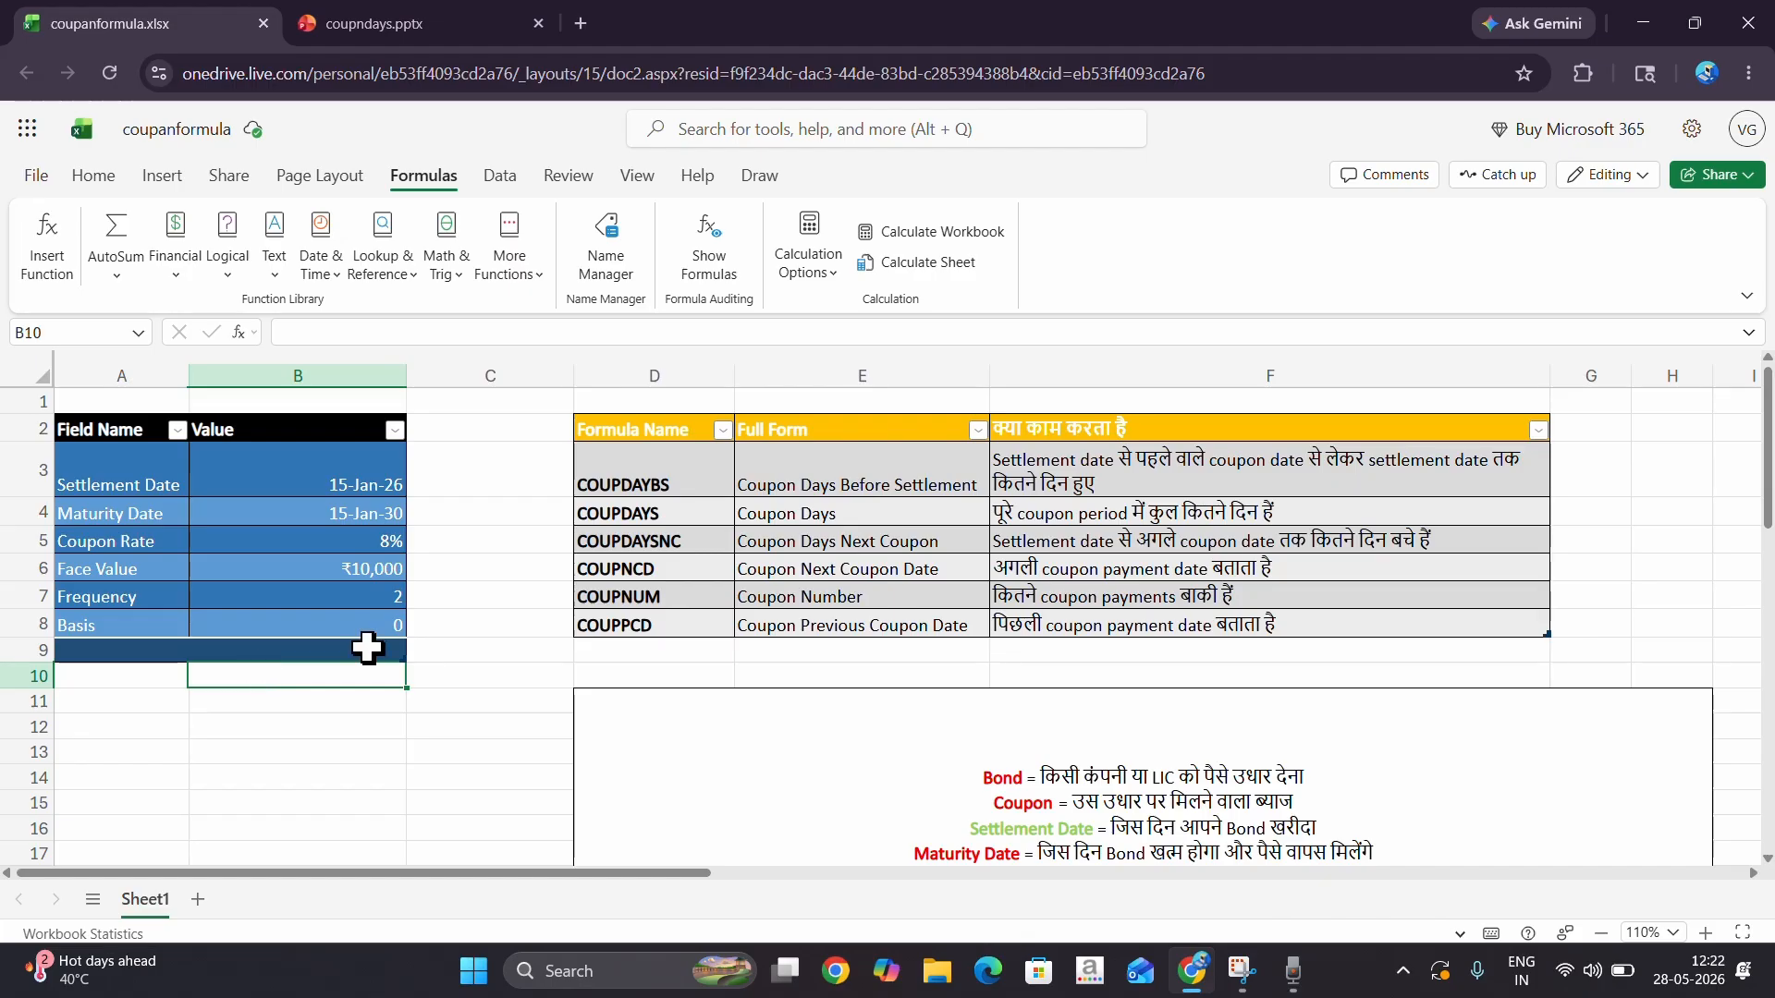
text(=)
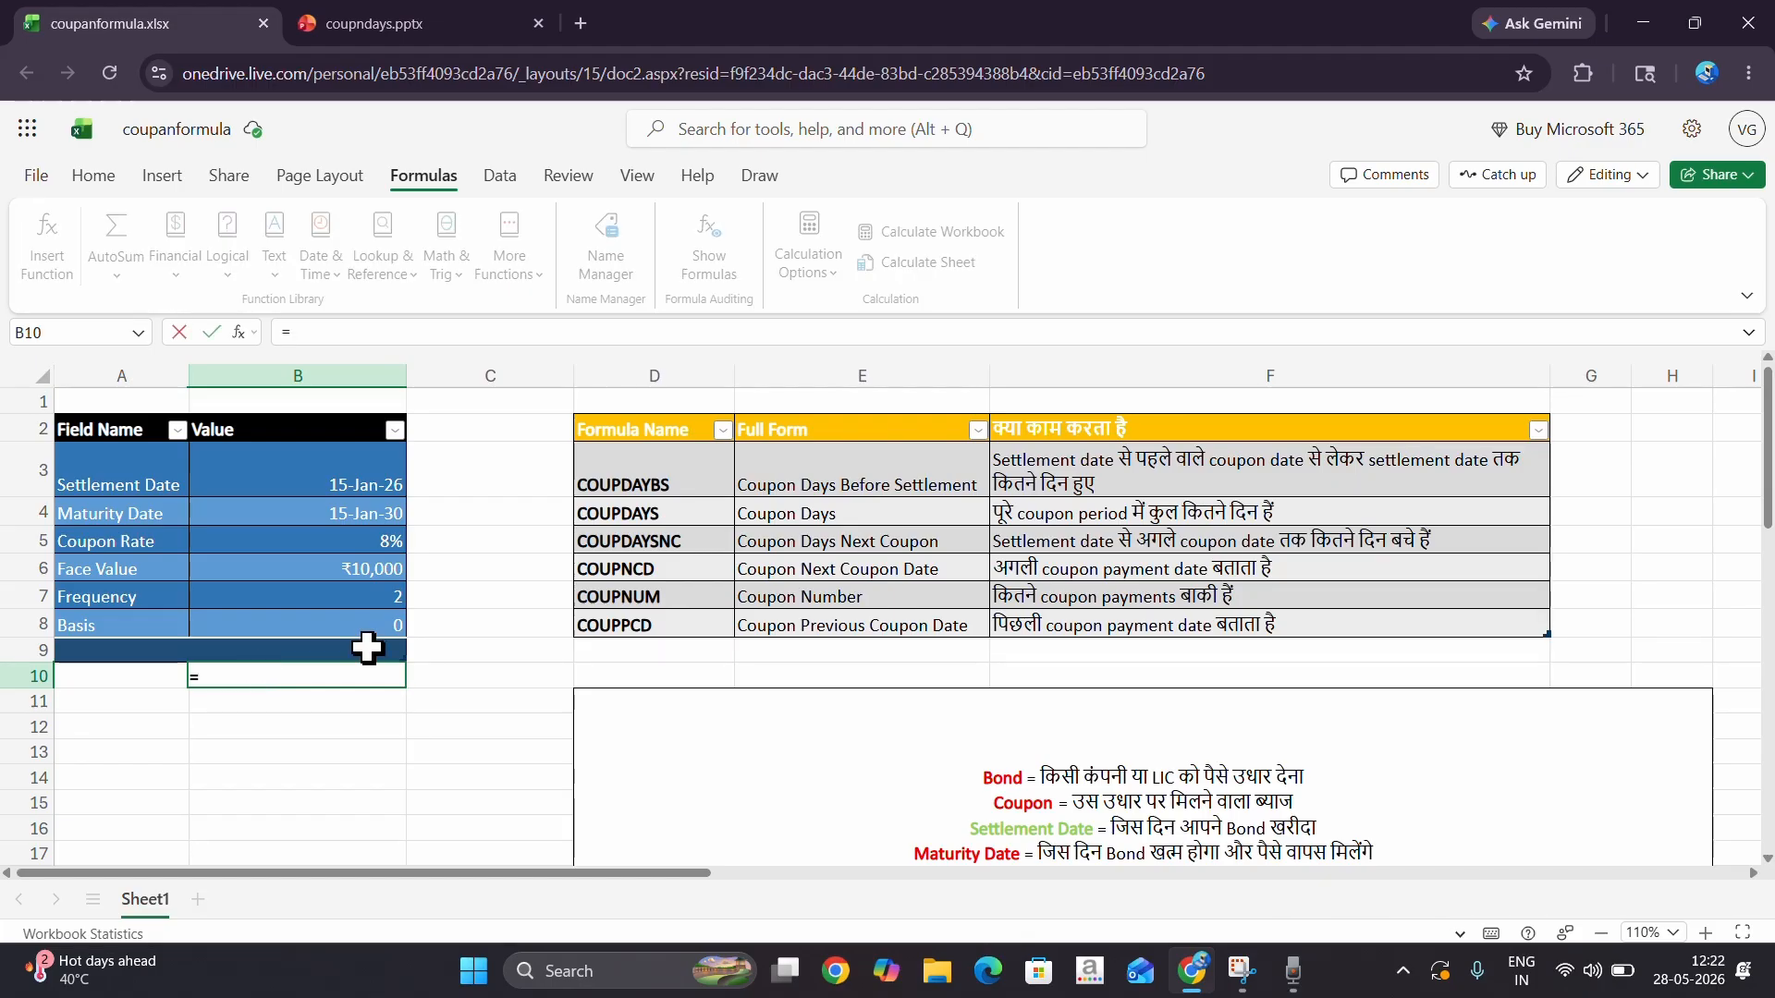
text(coup)
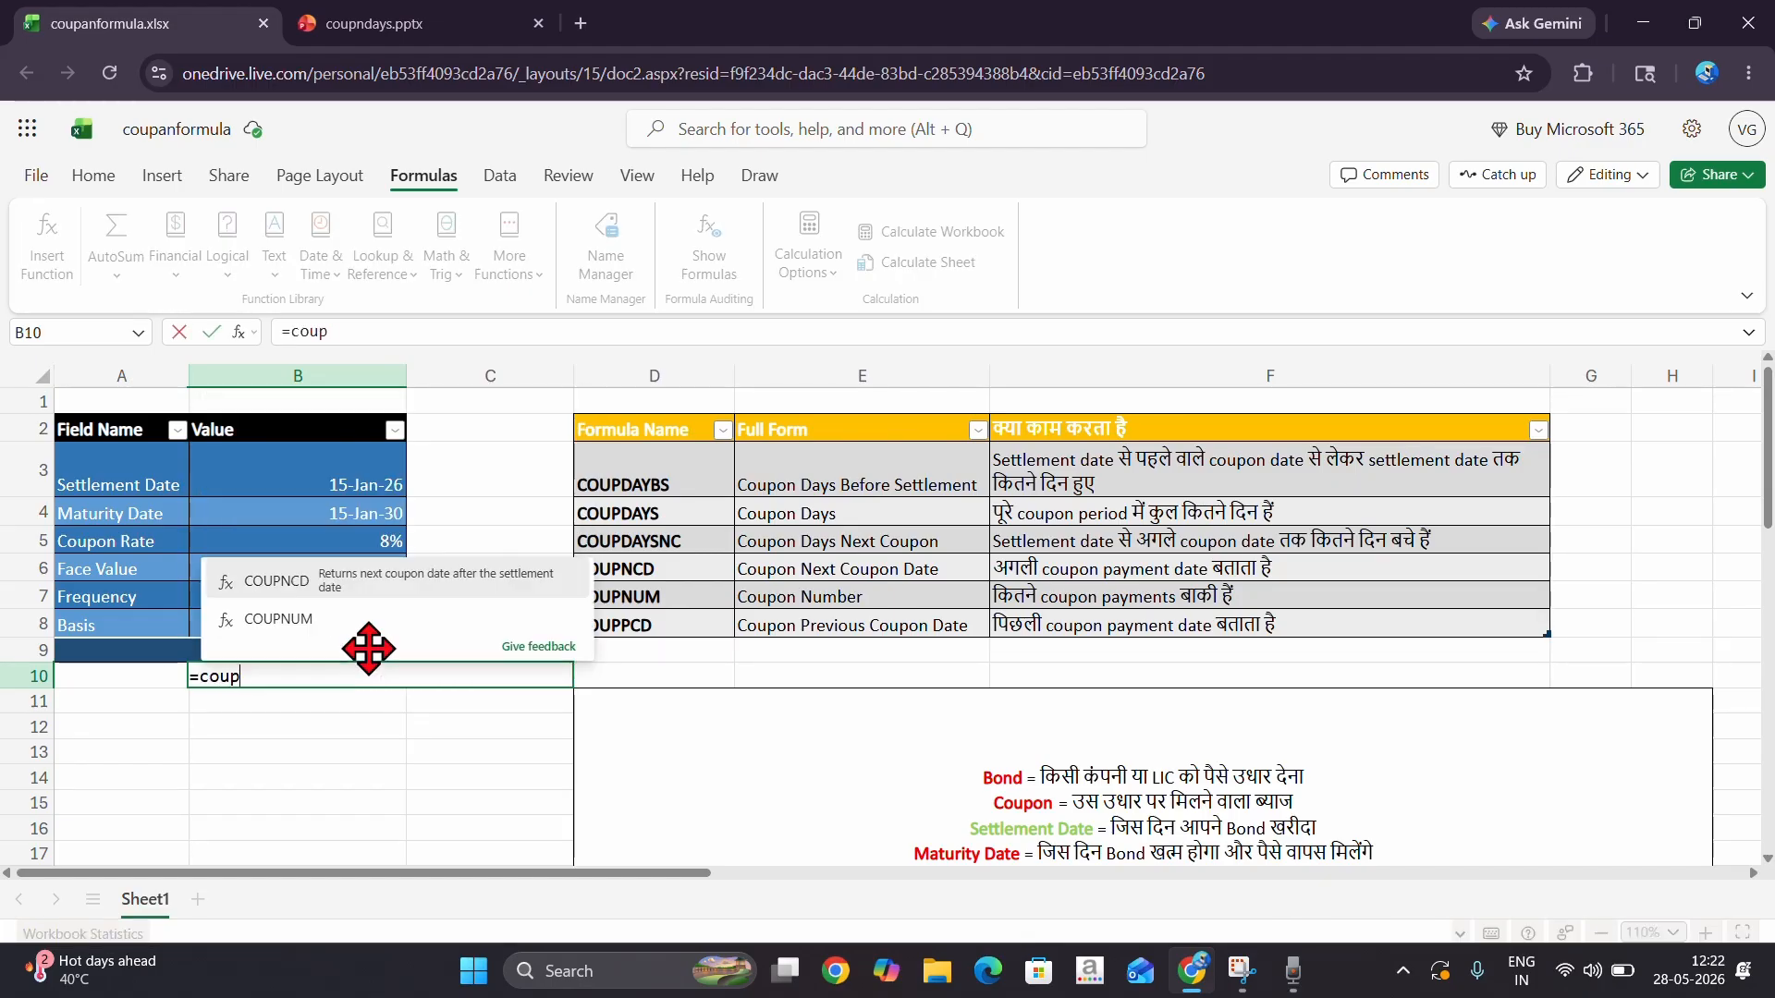
text(nday)
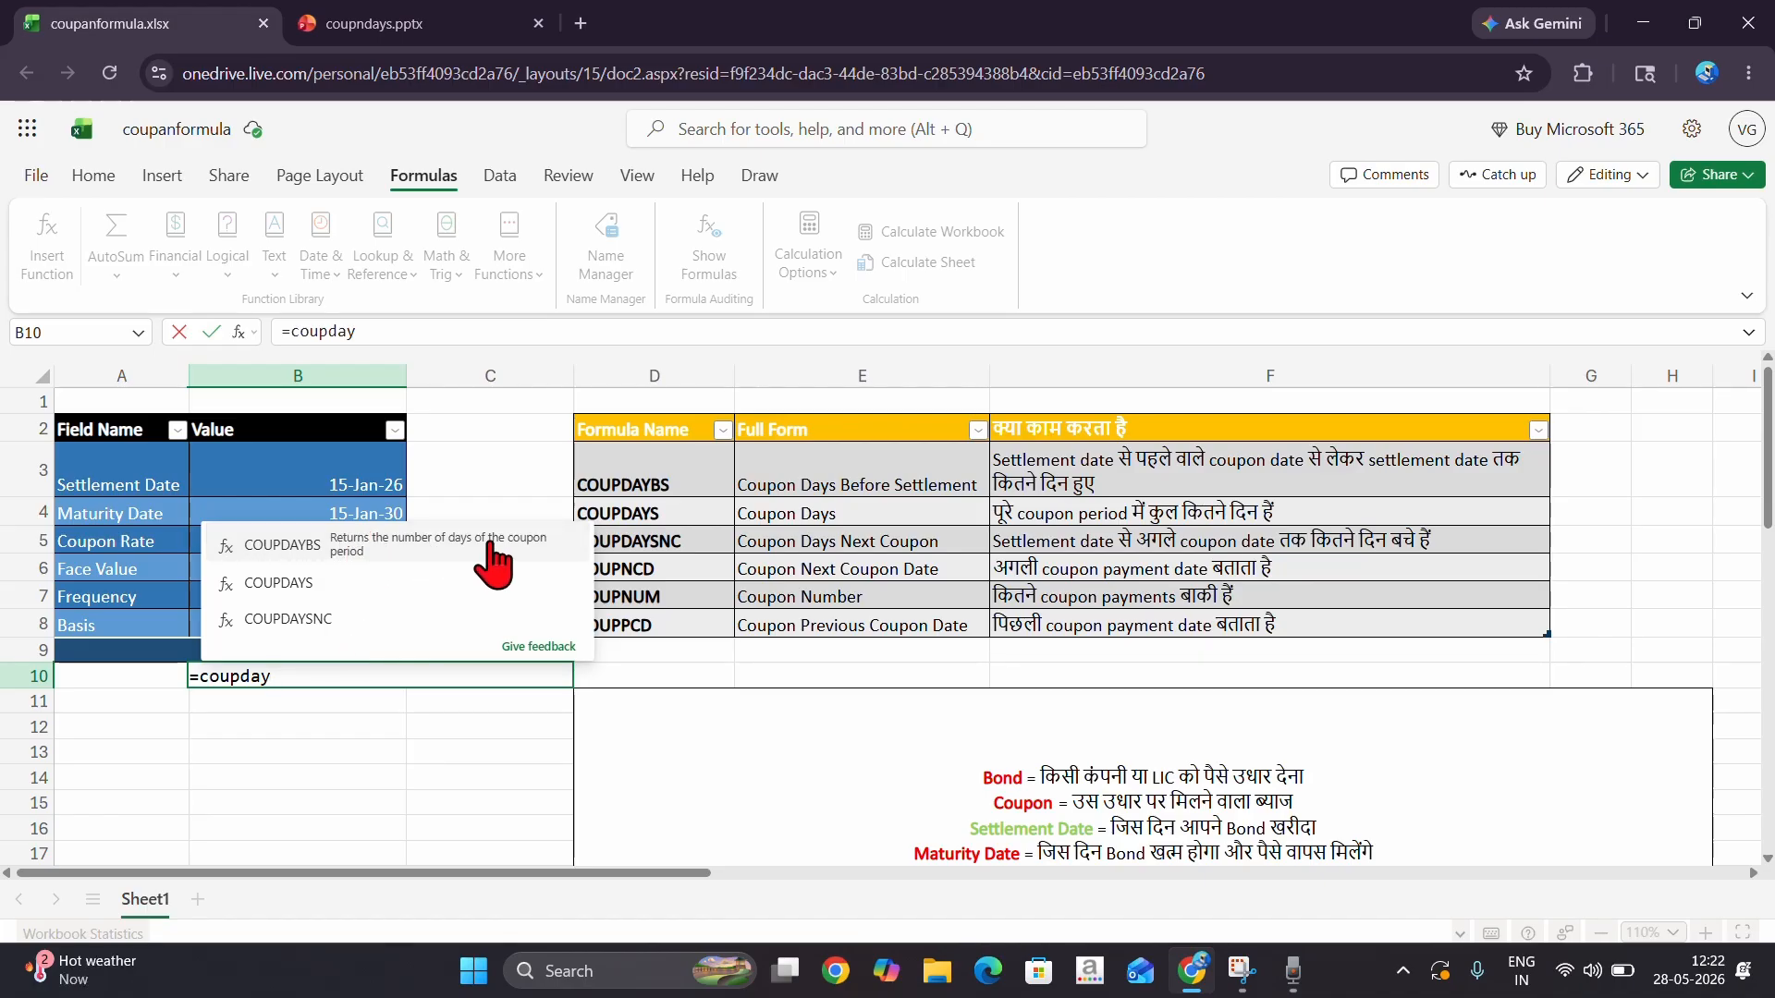
click(513, 553)
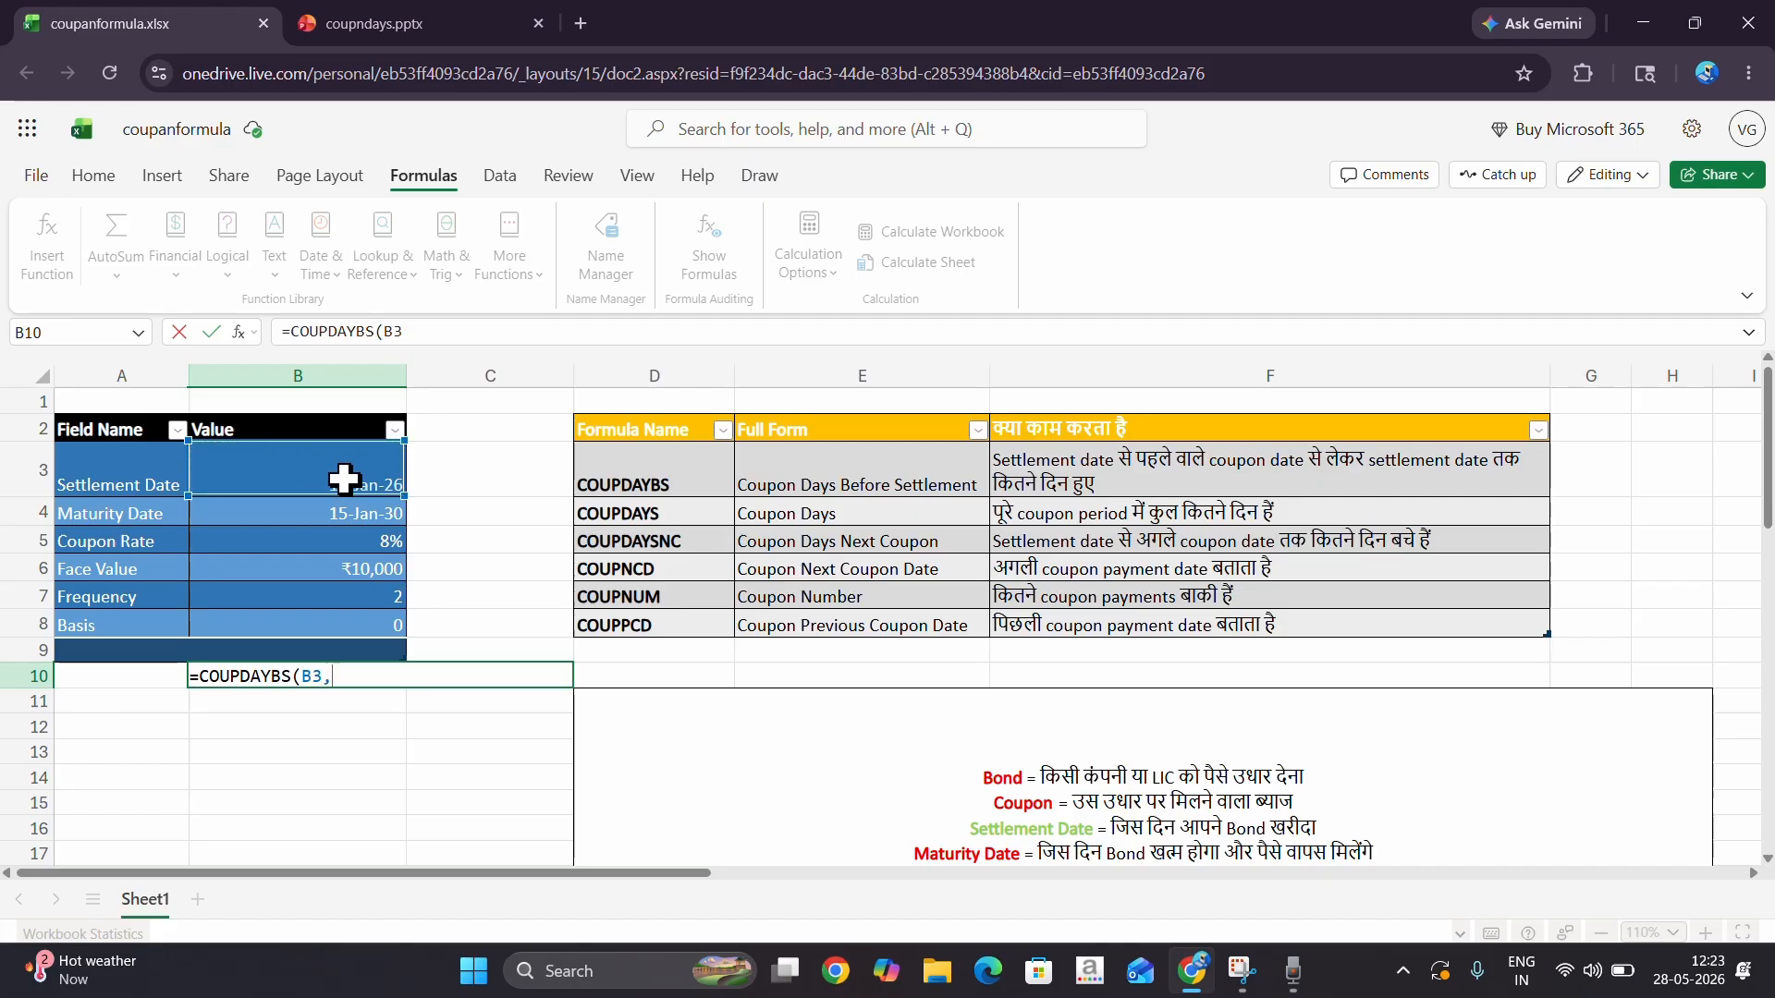
click(340, 511)
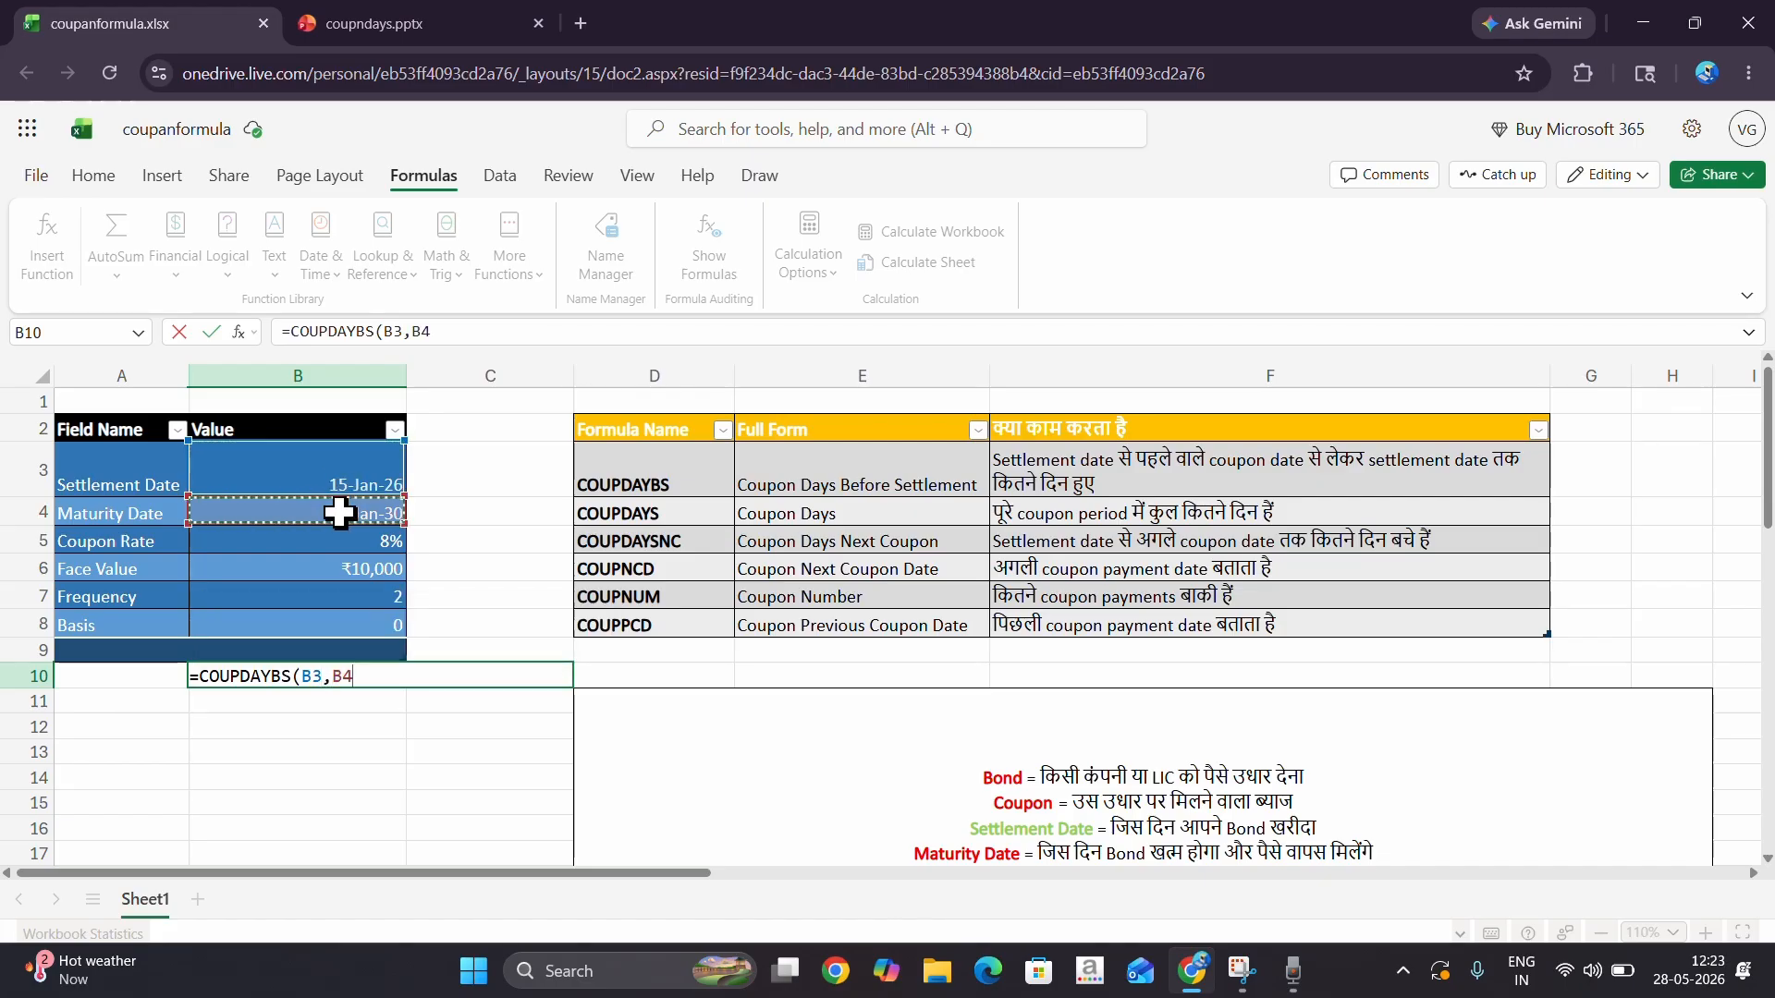
text(,)
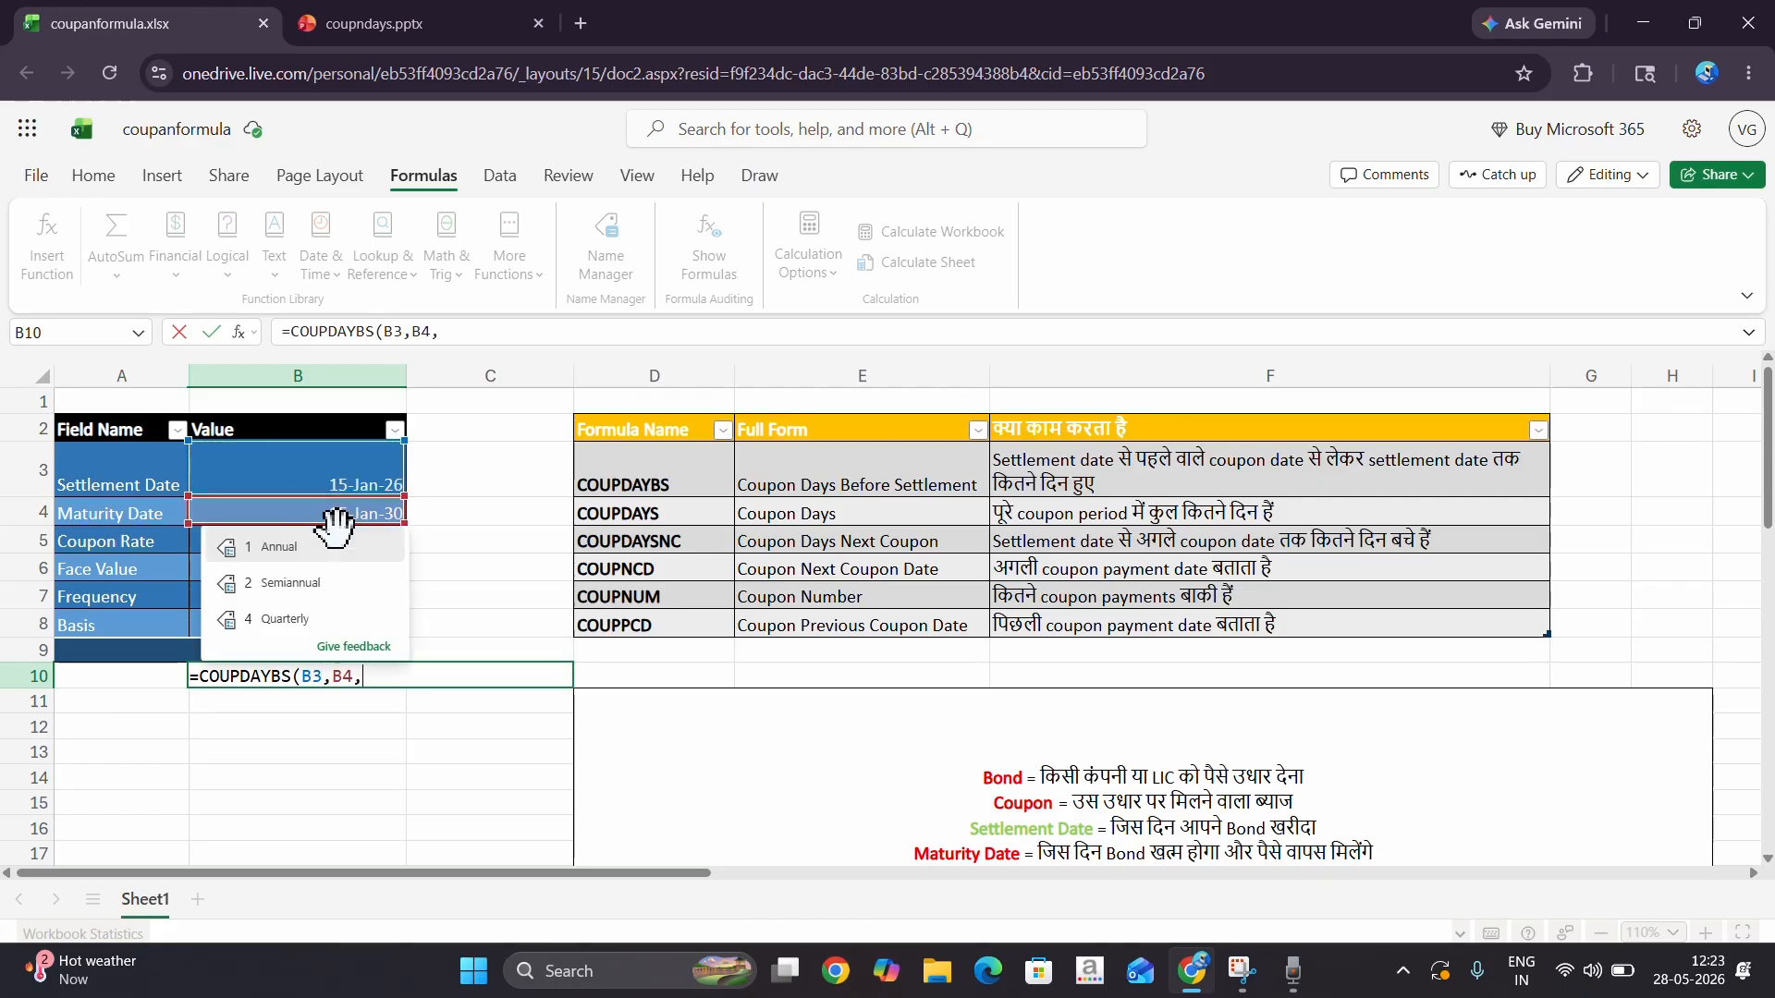
click(340, 583)
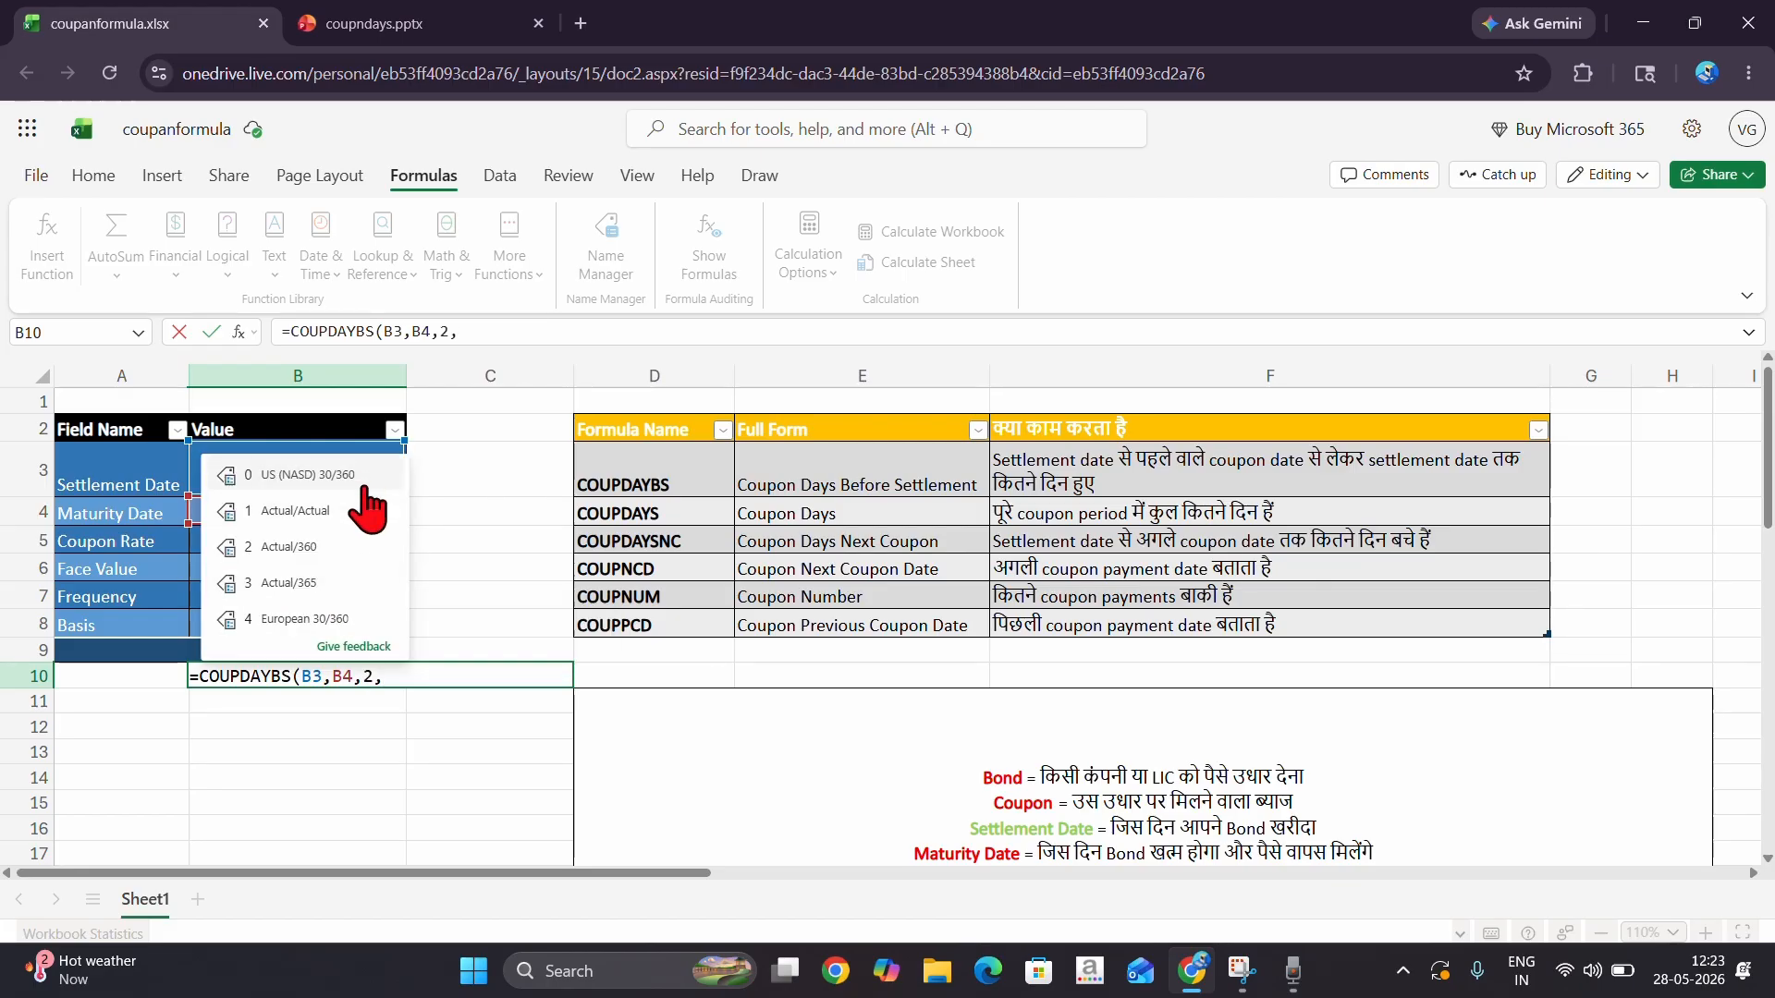
click(294, 474)
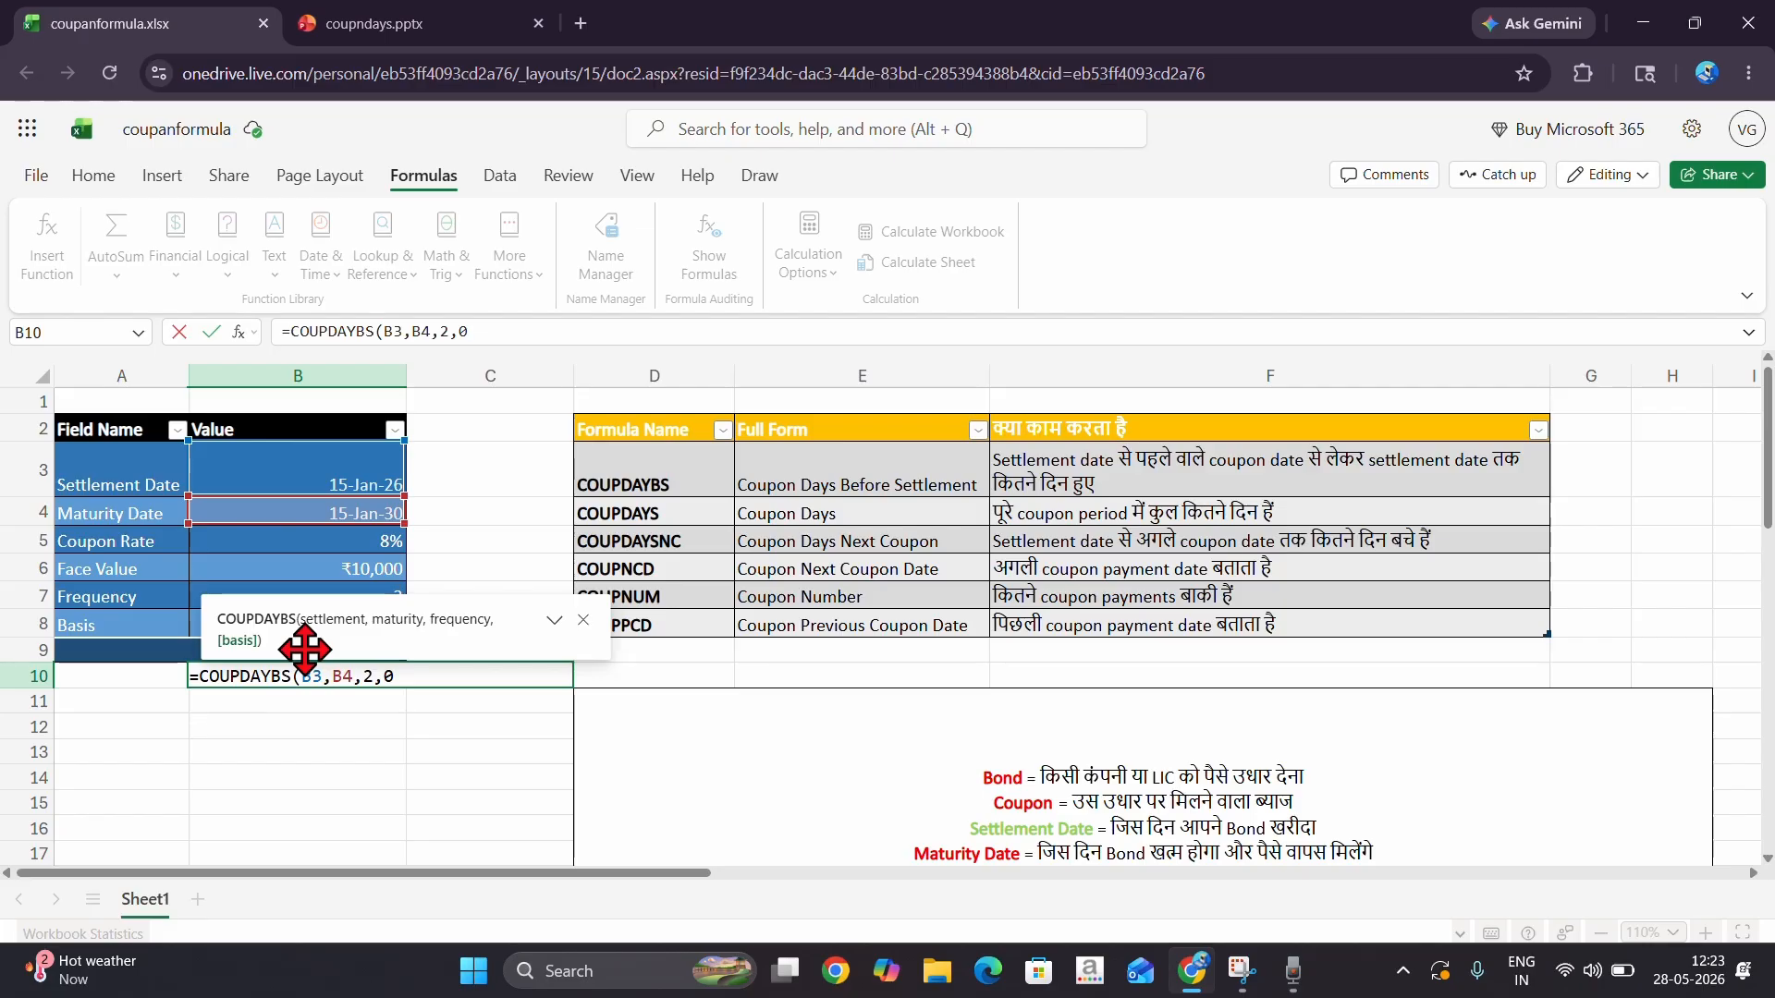
key(Return)
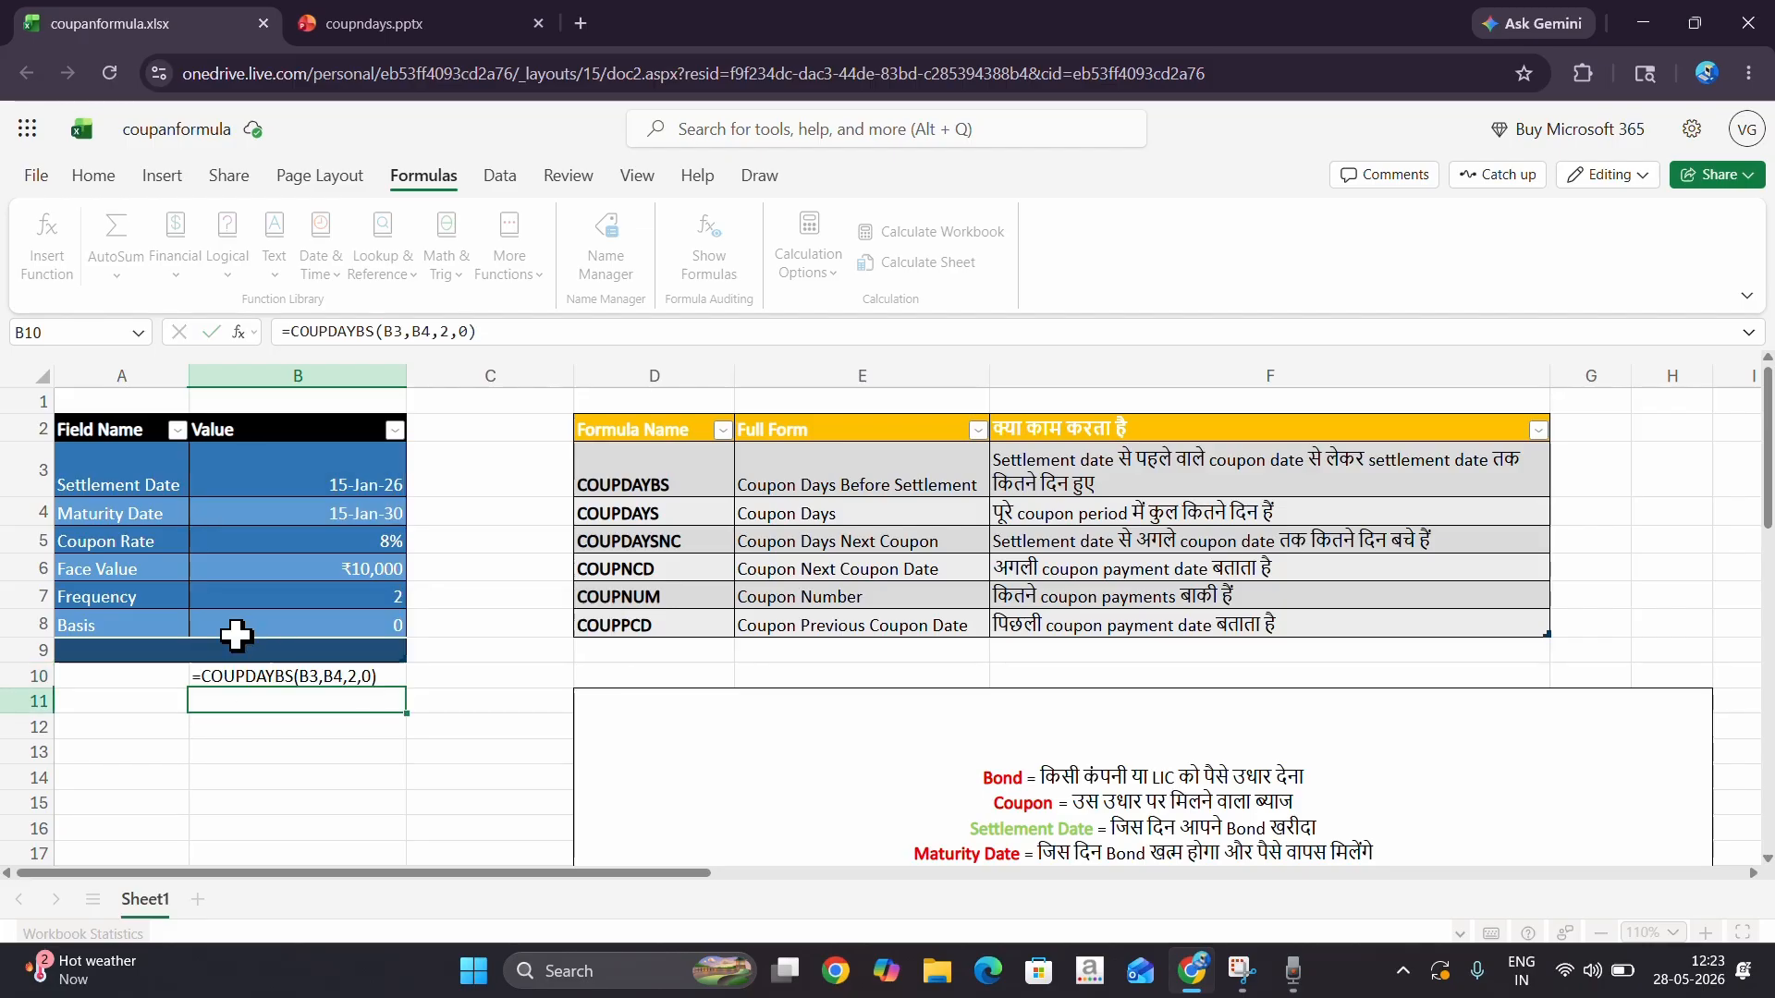
- Try changing the basis argument of the COUPDAYBS formula in B10 to 1
key(Up)
key(F2)
key(BackSpace)
key(BackSpace)
text(1)
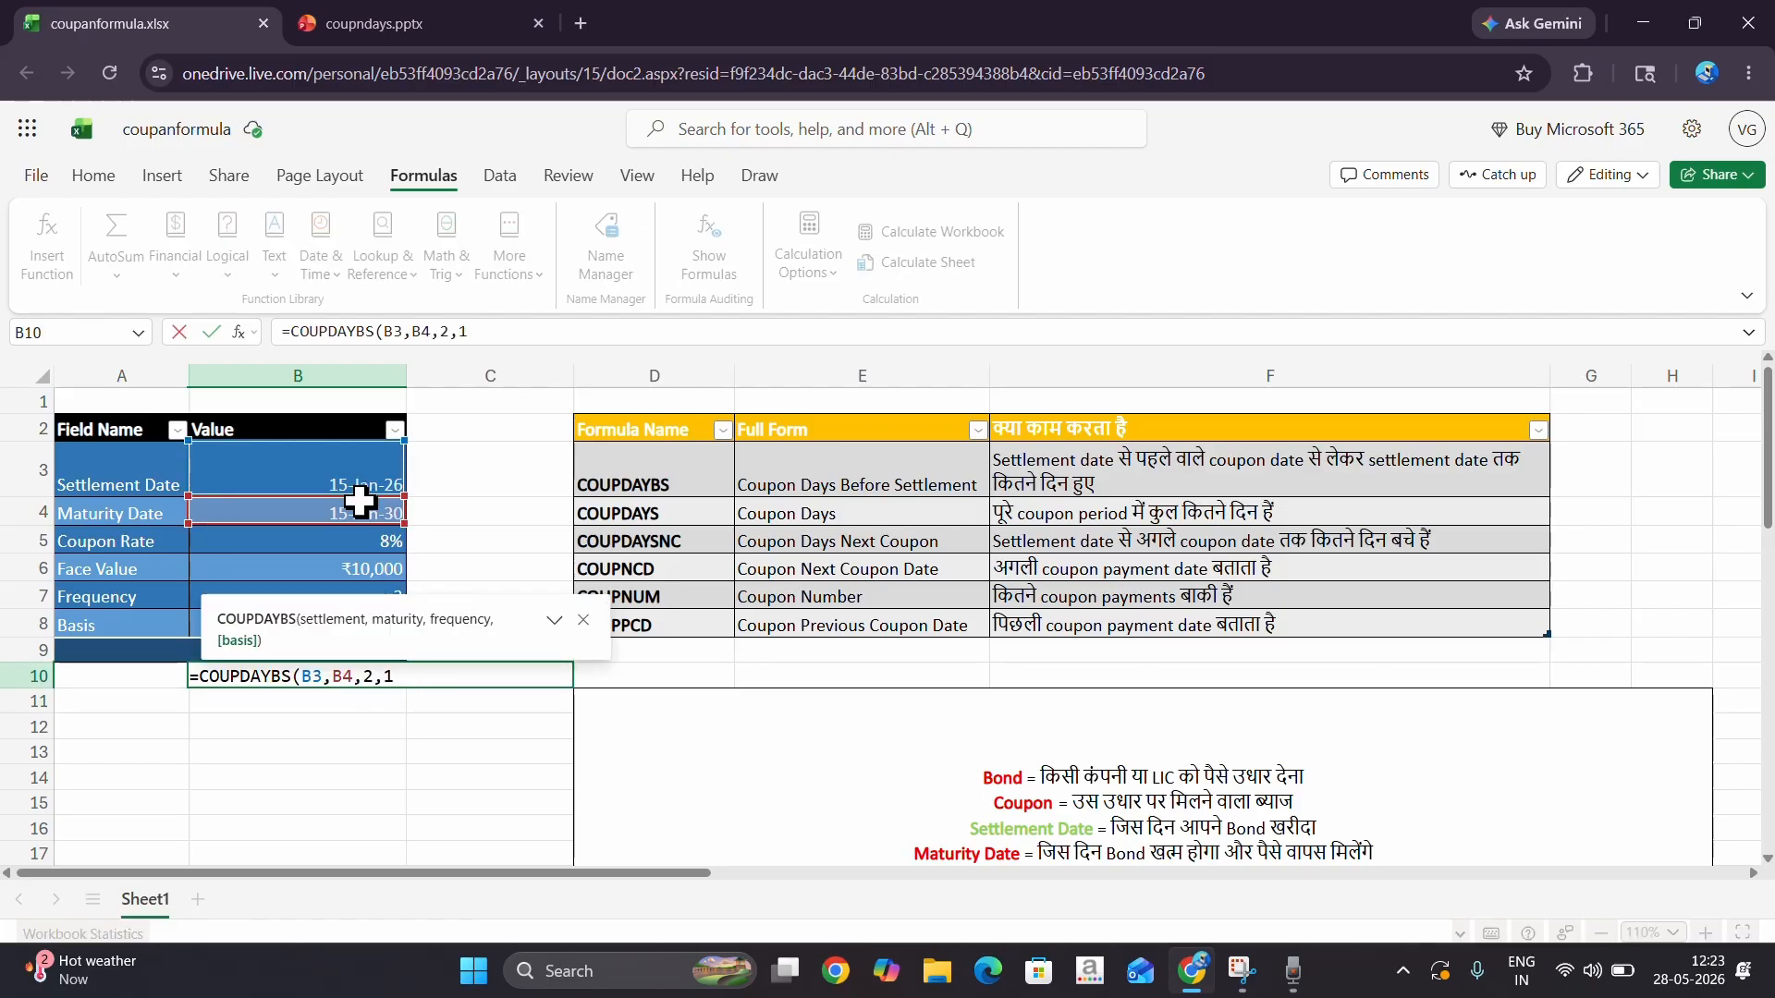
key(Escape)
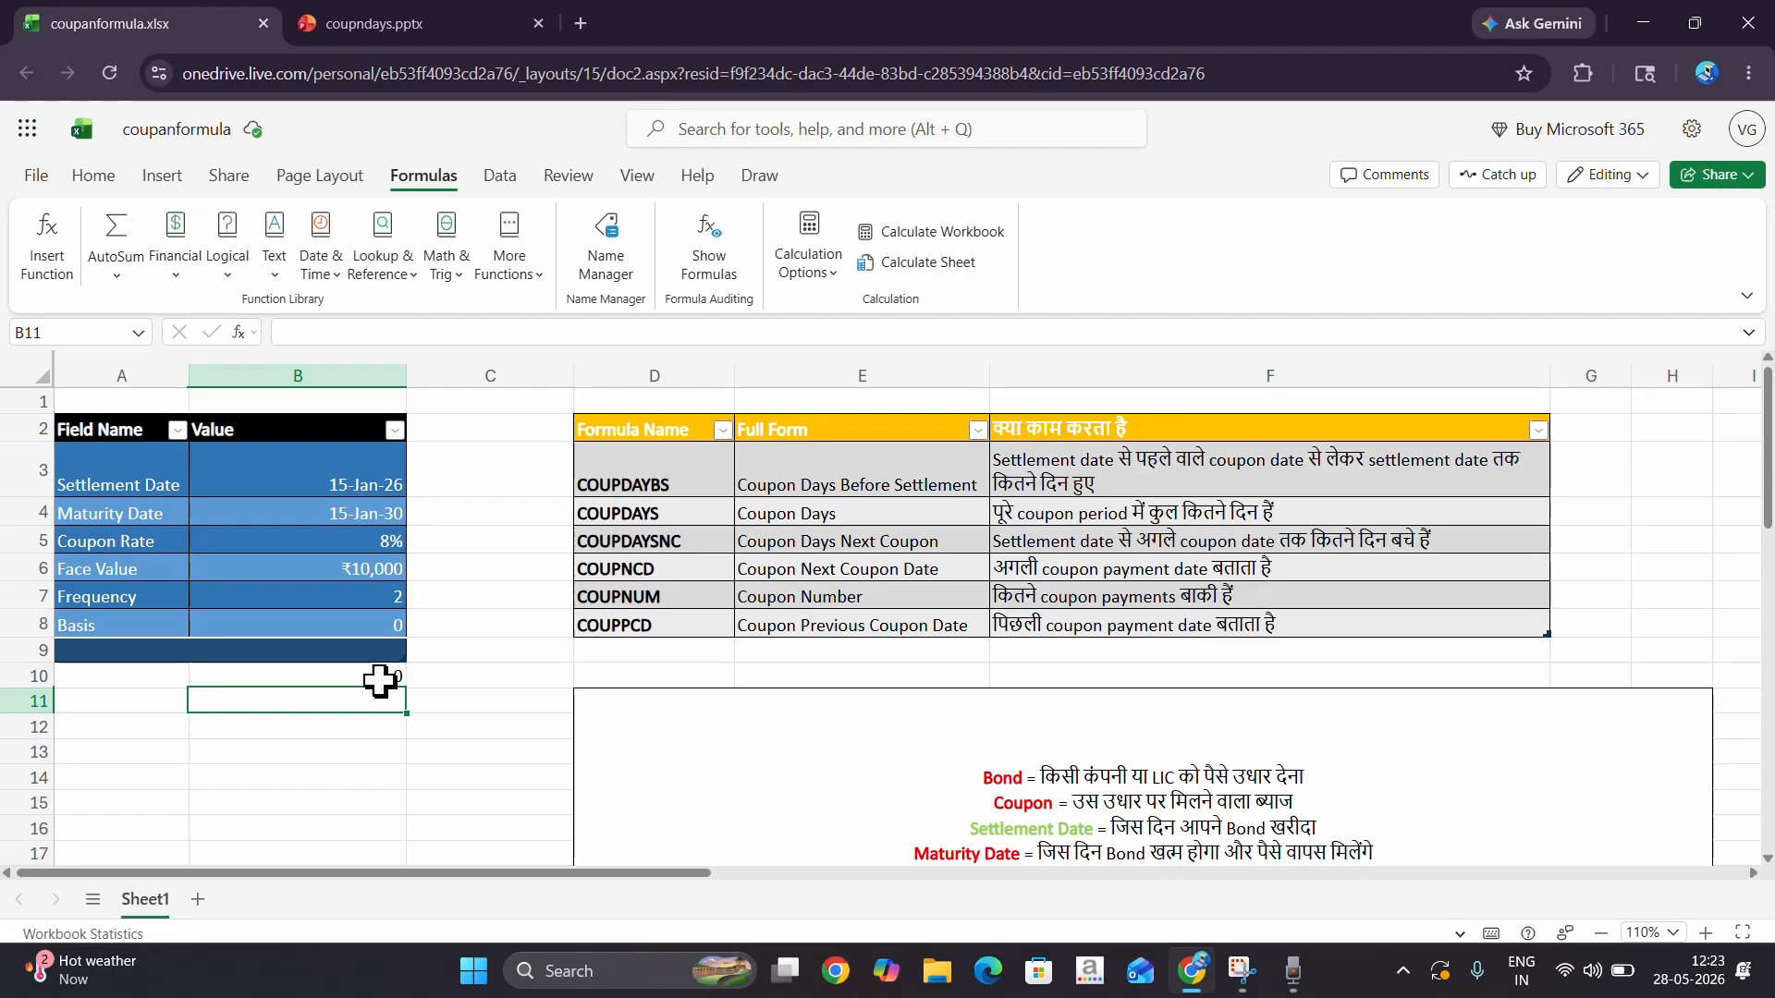
- Clear the COUPDAYBS formula from cell B10
double_click(381, 682)
key(Escape)
key(Delete)
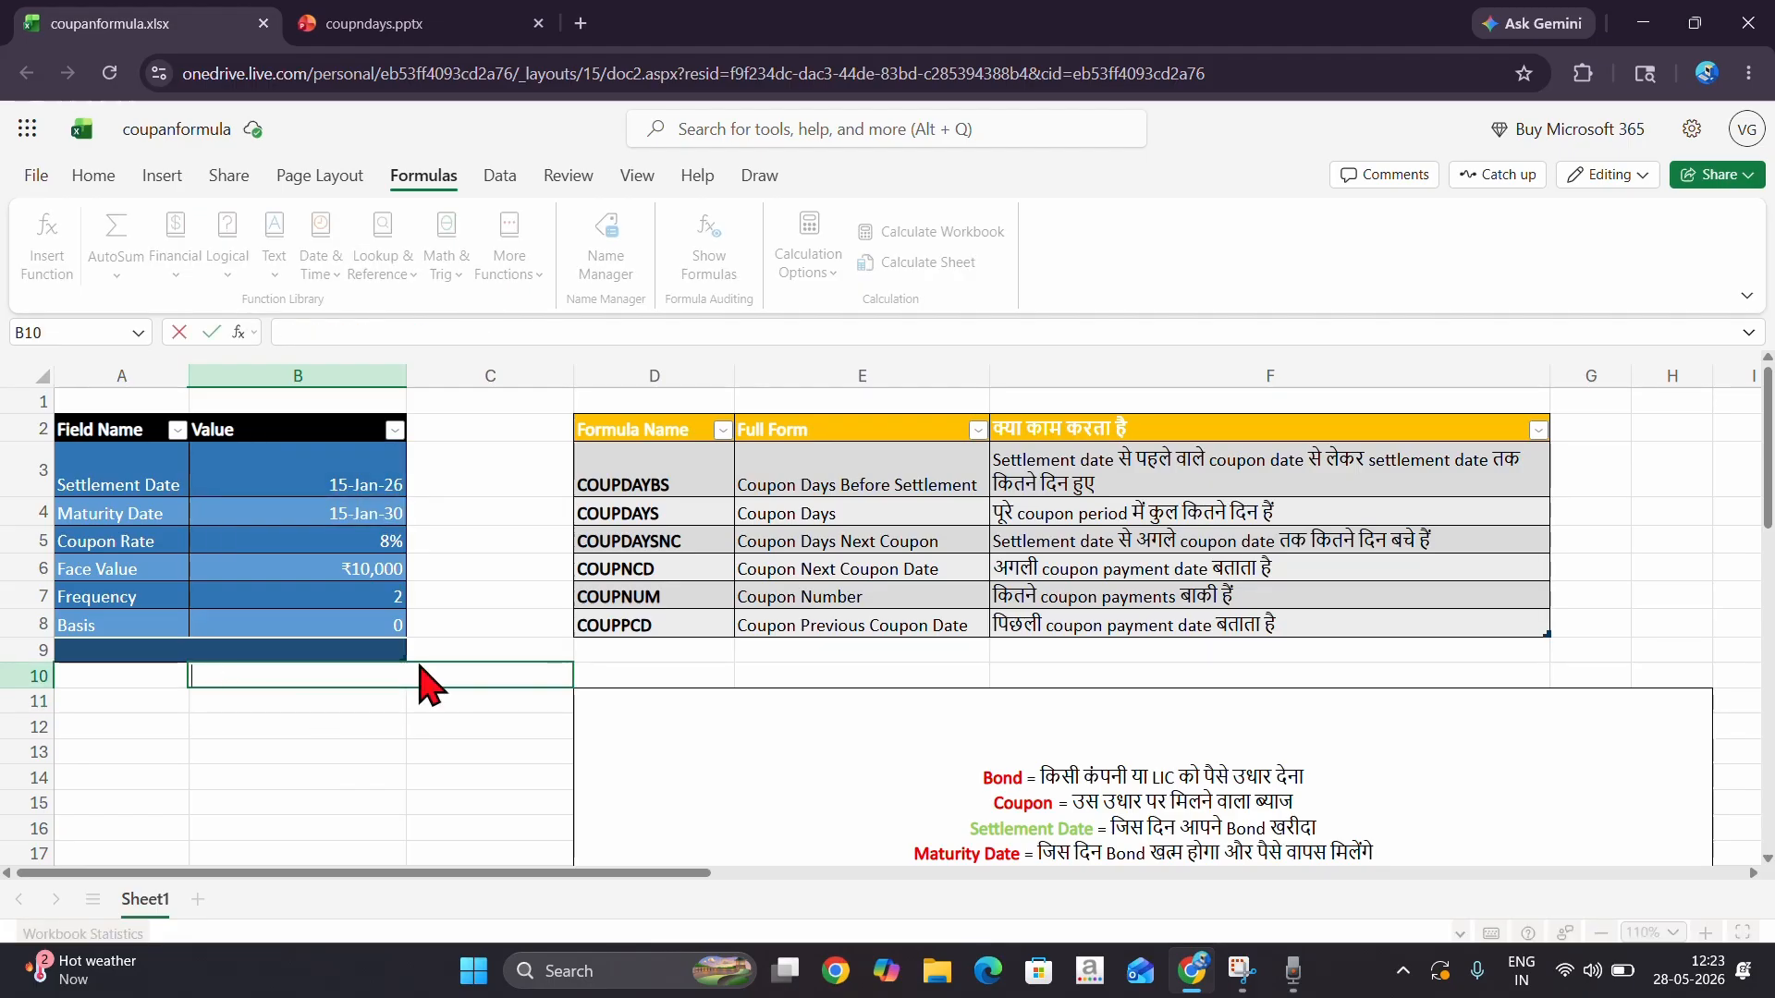
click(404, 718)
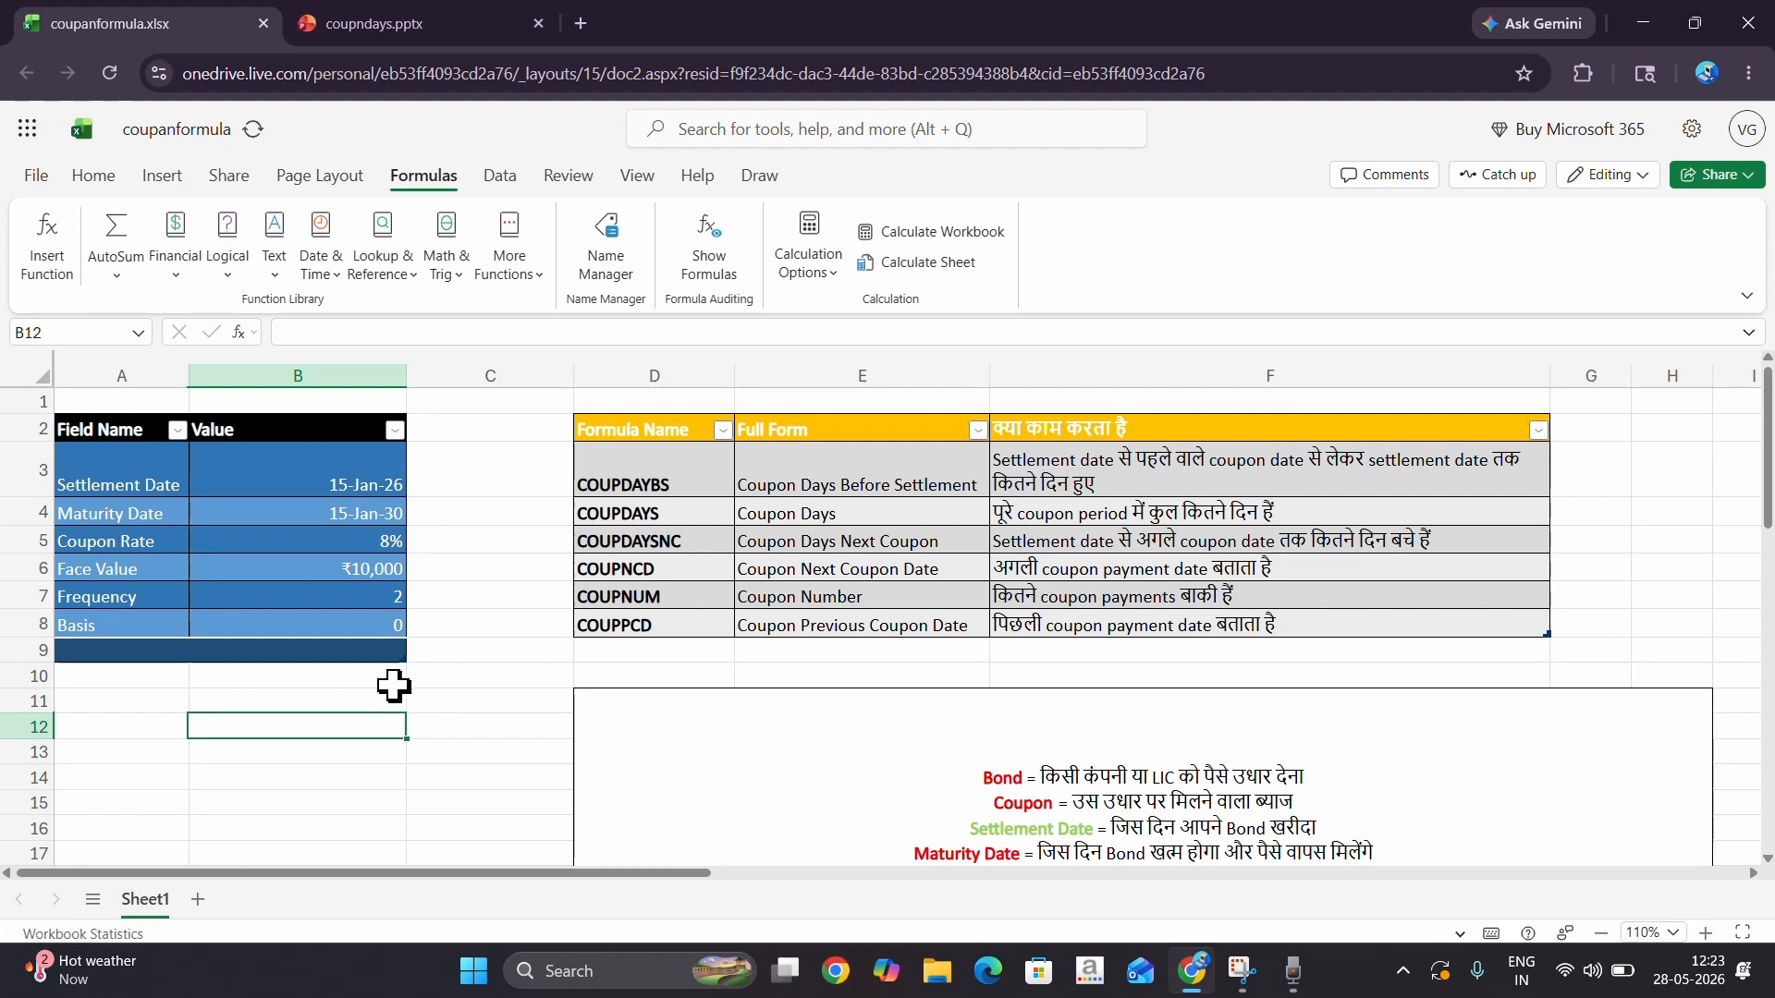
- Begin inserting the financial function COUPDAYBS in cell B10, with B3 as settlement and B4 as maturity
click(361, 673)
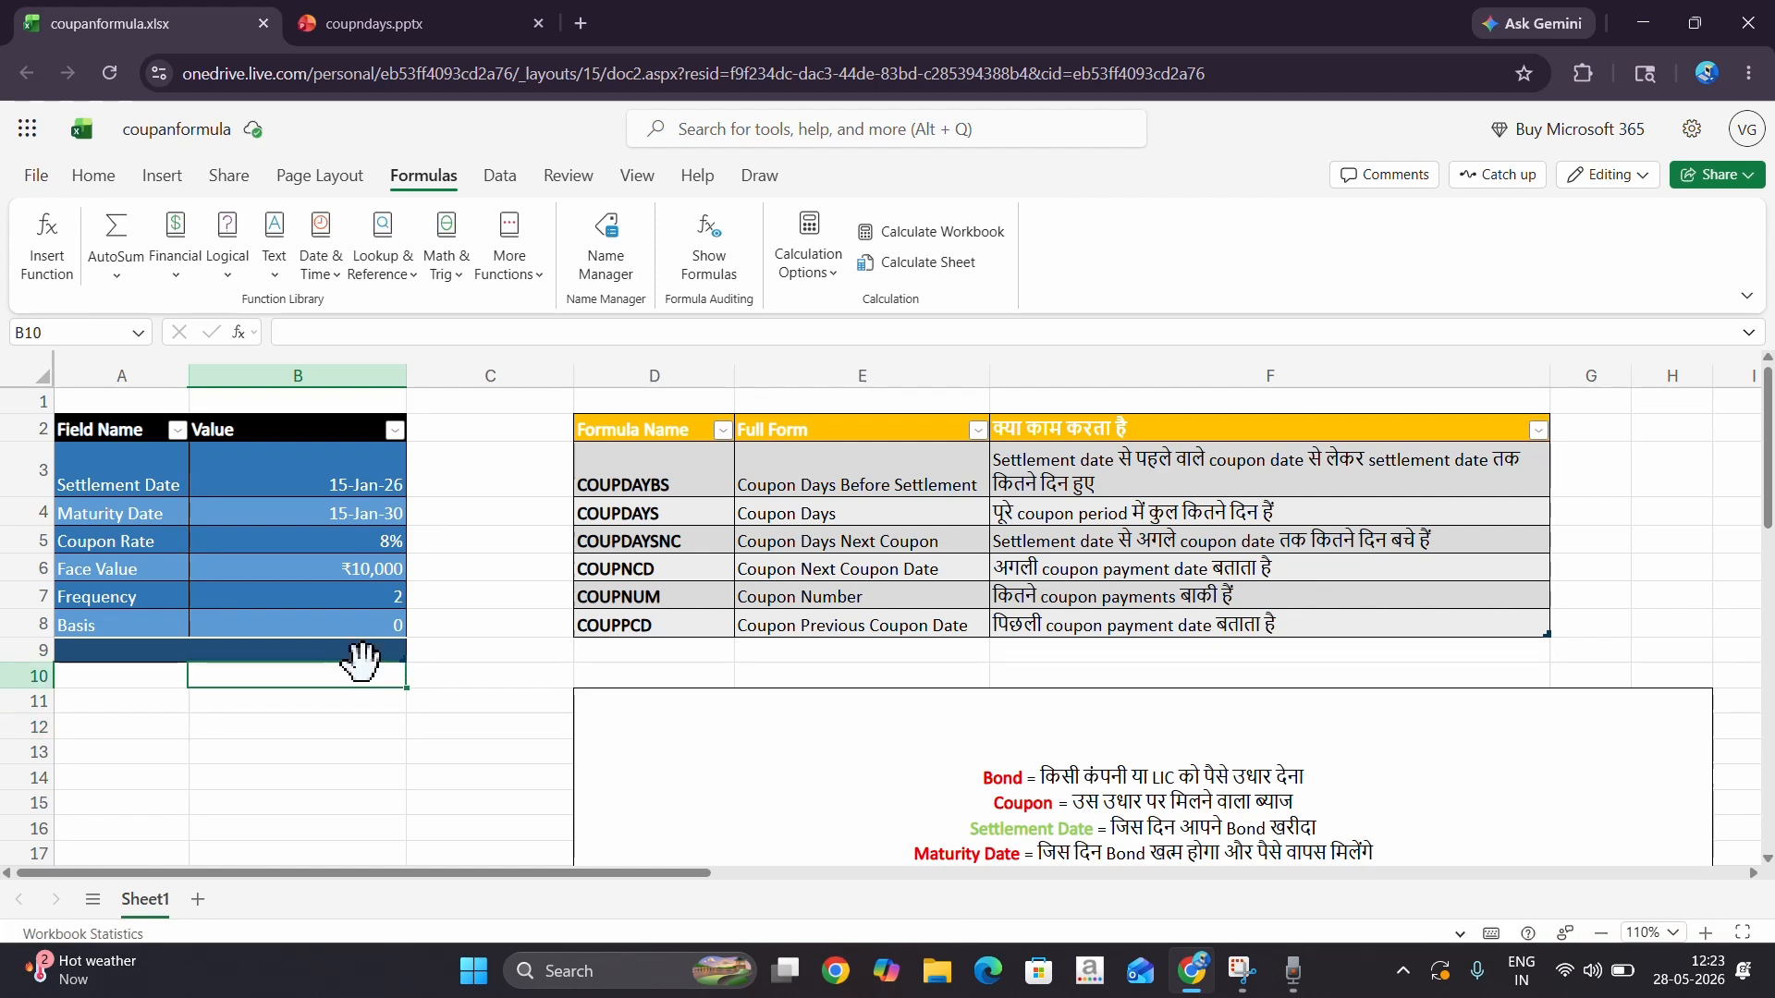
click(181, 274)
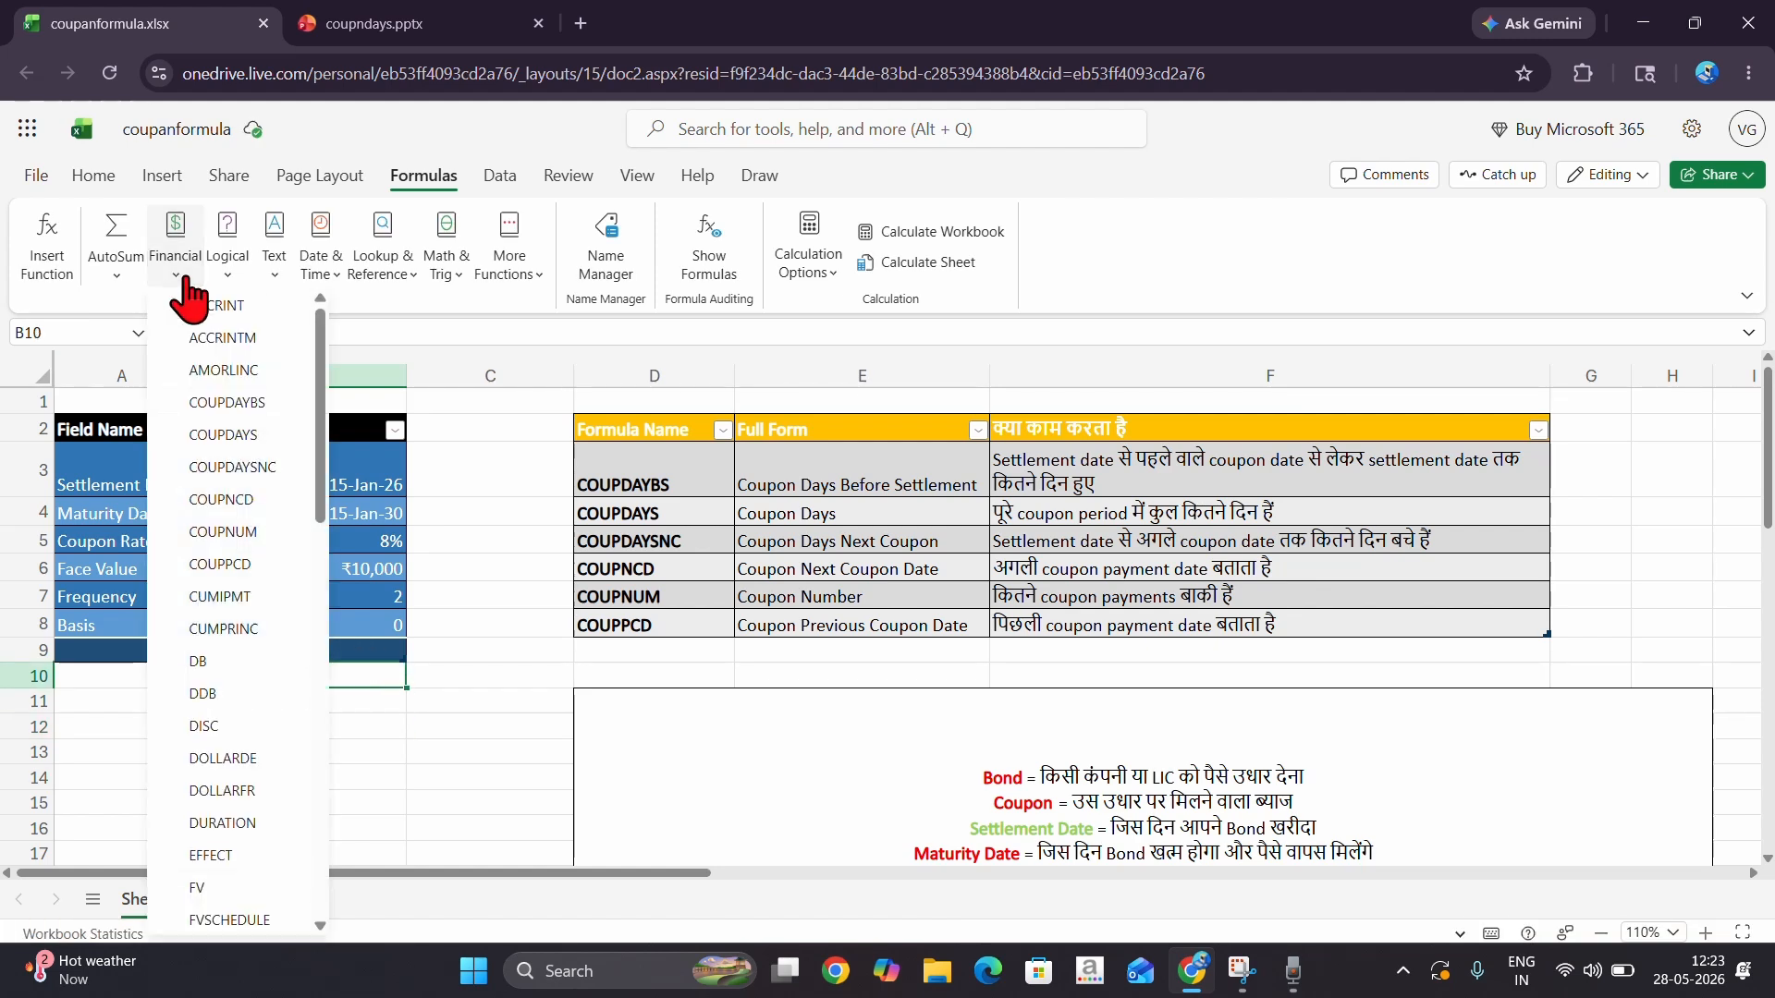
click(269, 405)
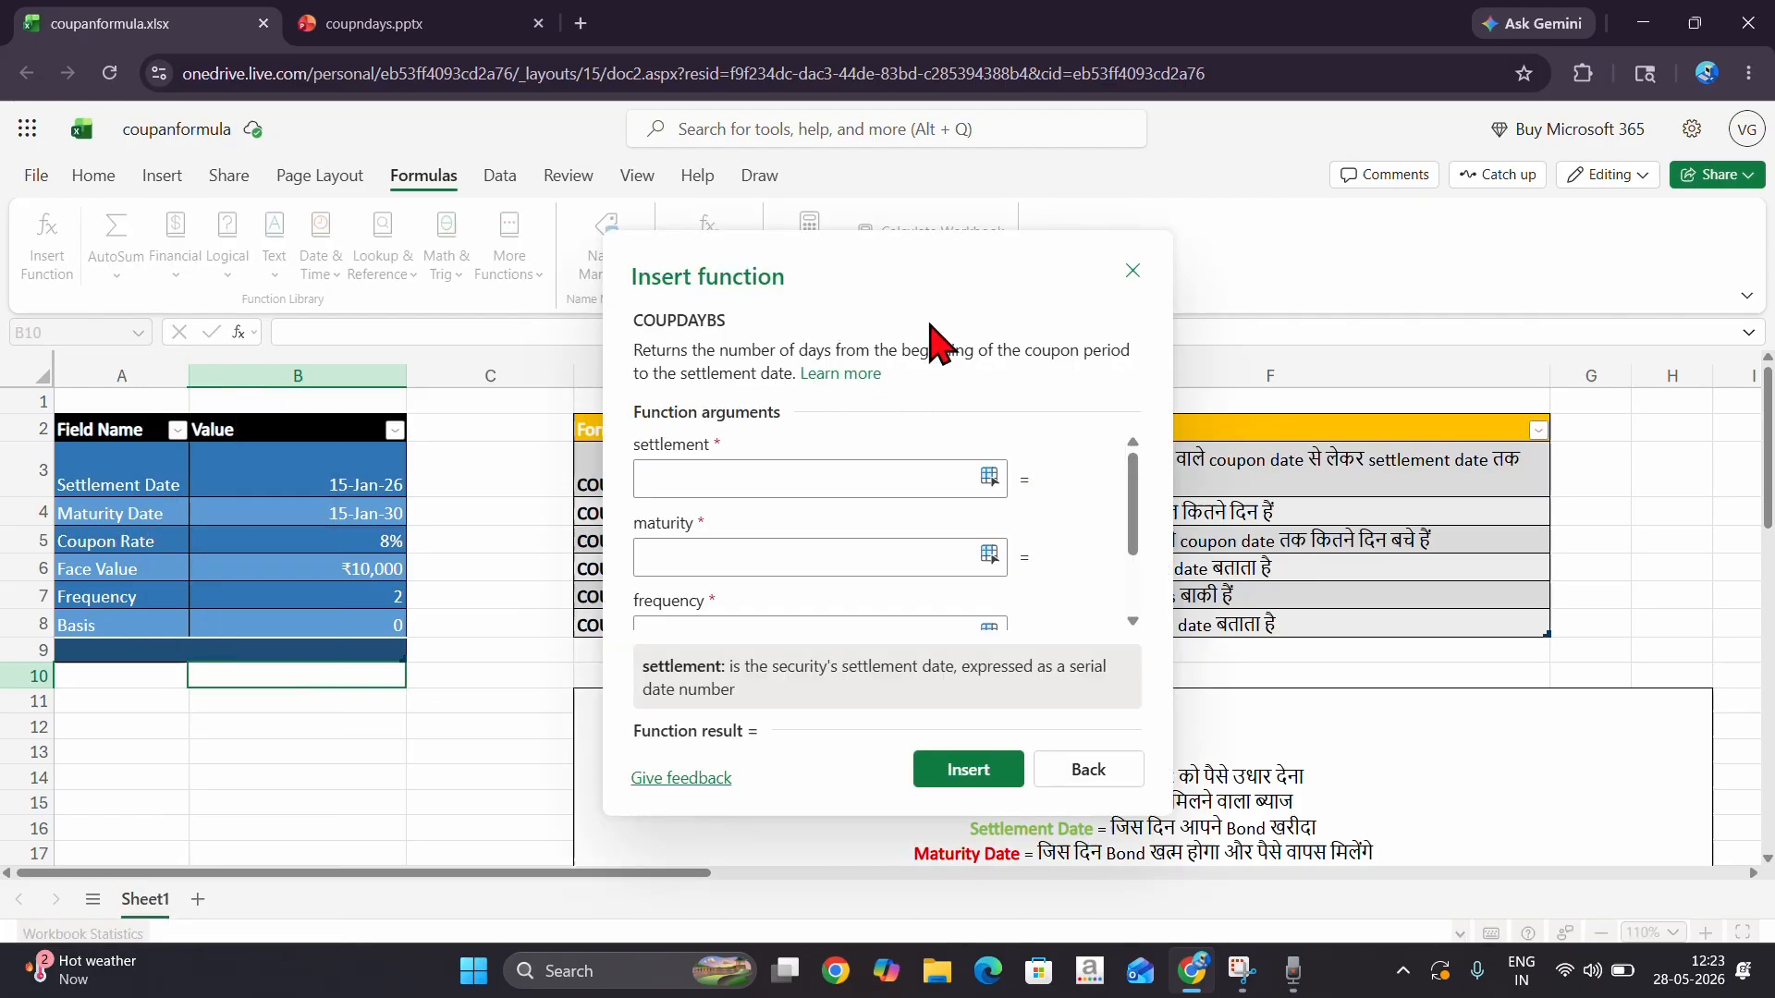
click(908, 469)
click(371, 497)
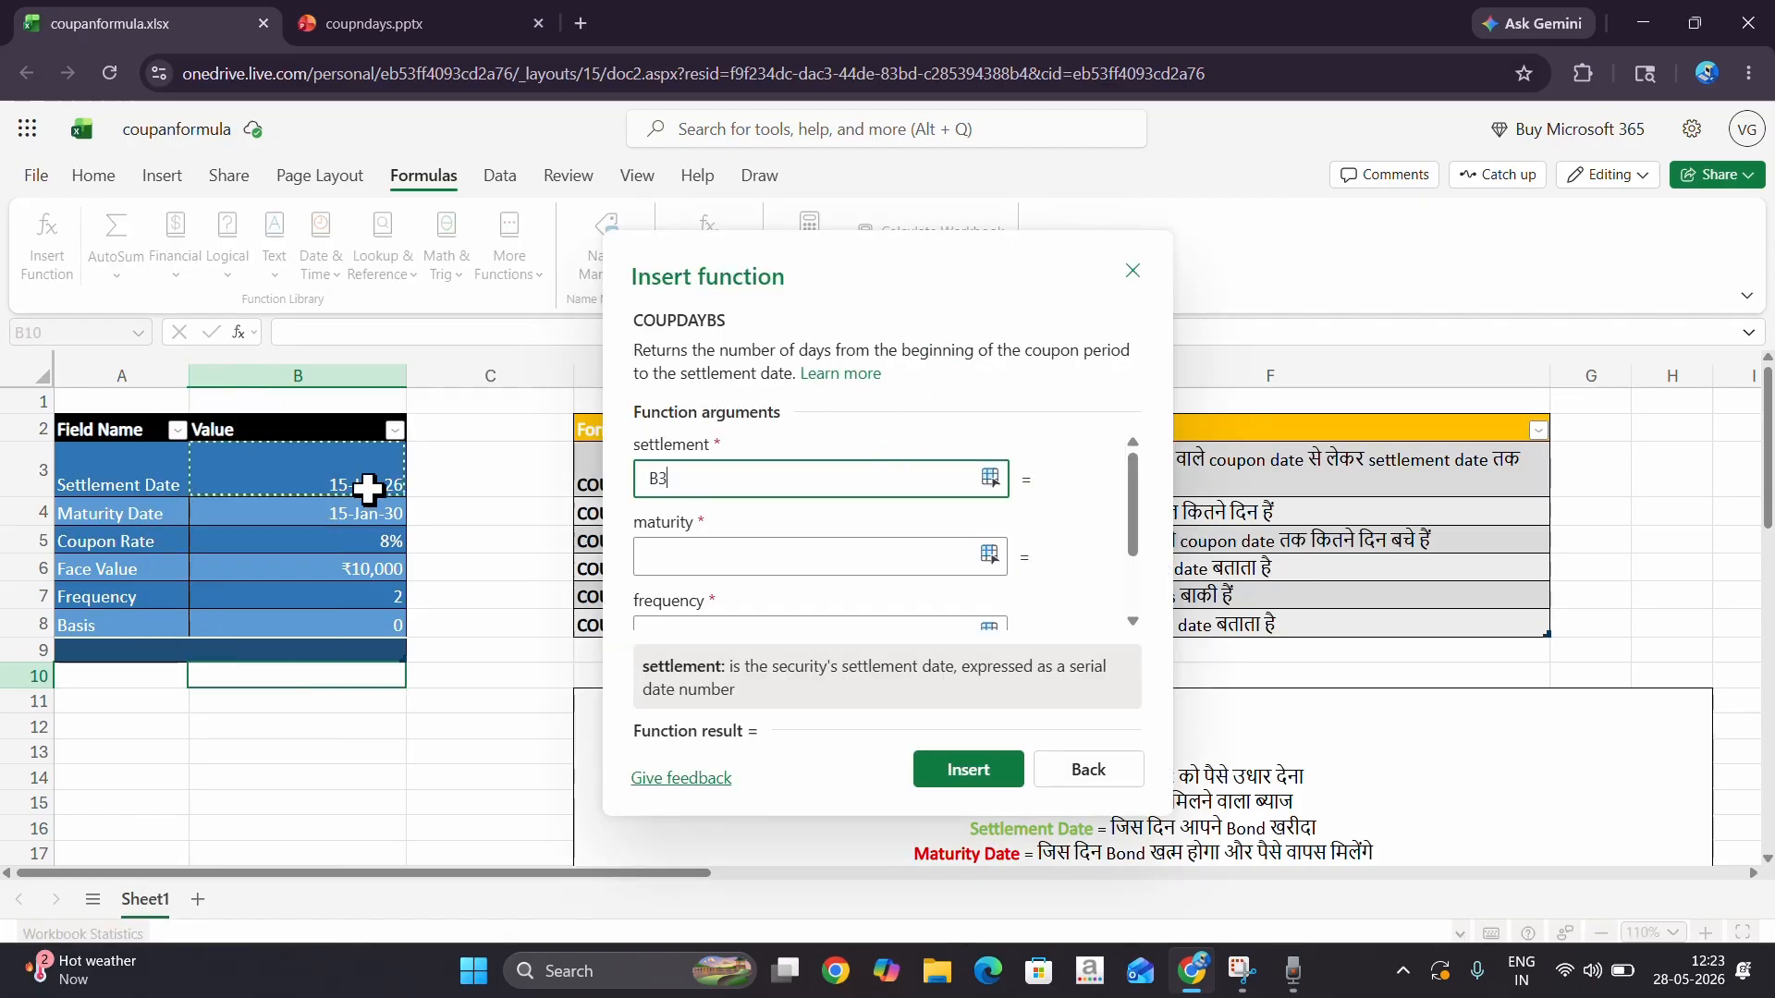
click(708, 544)
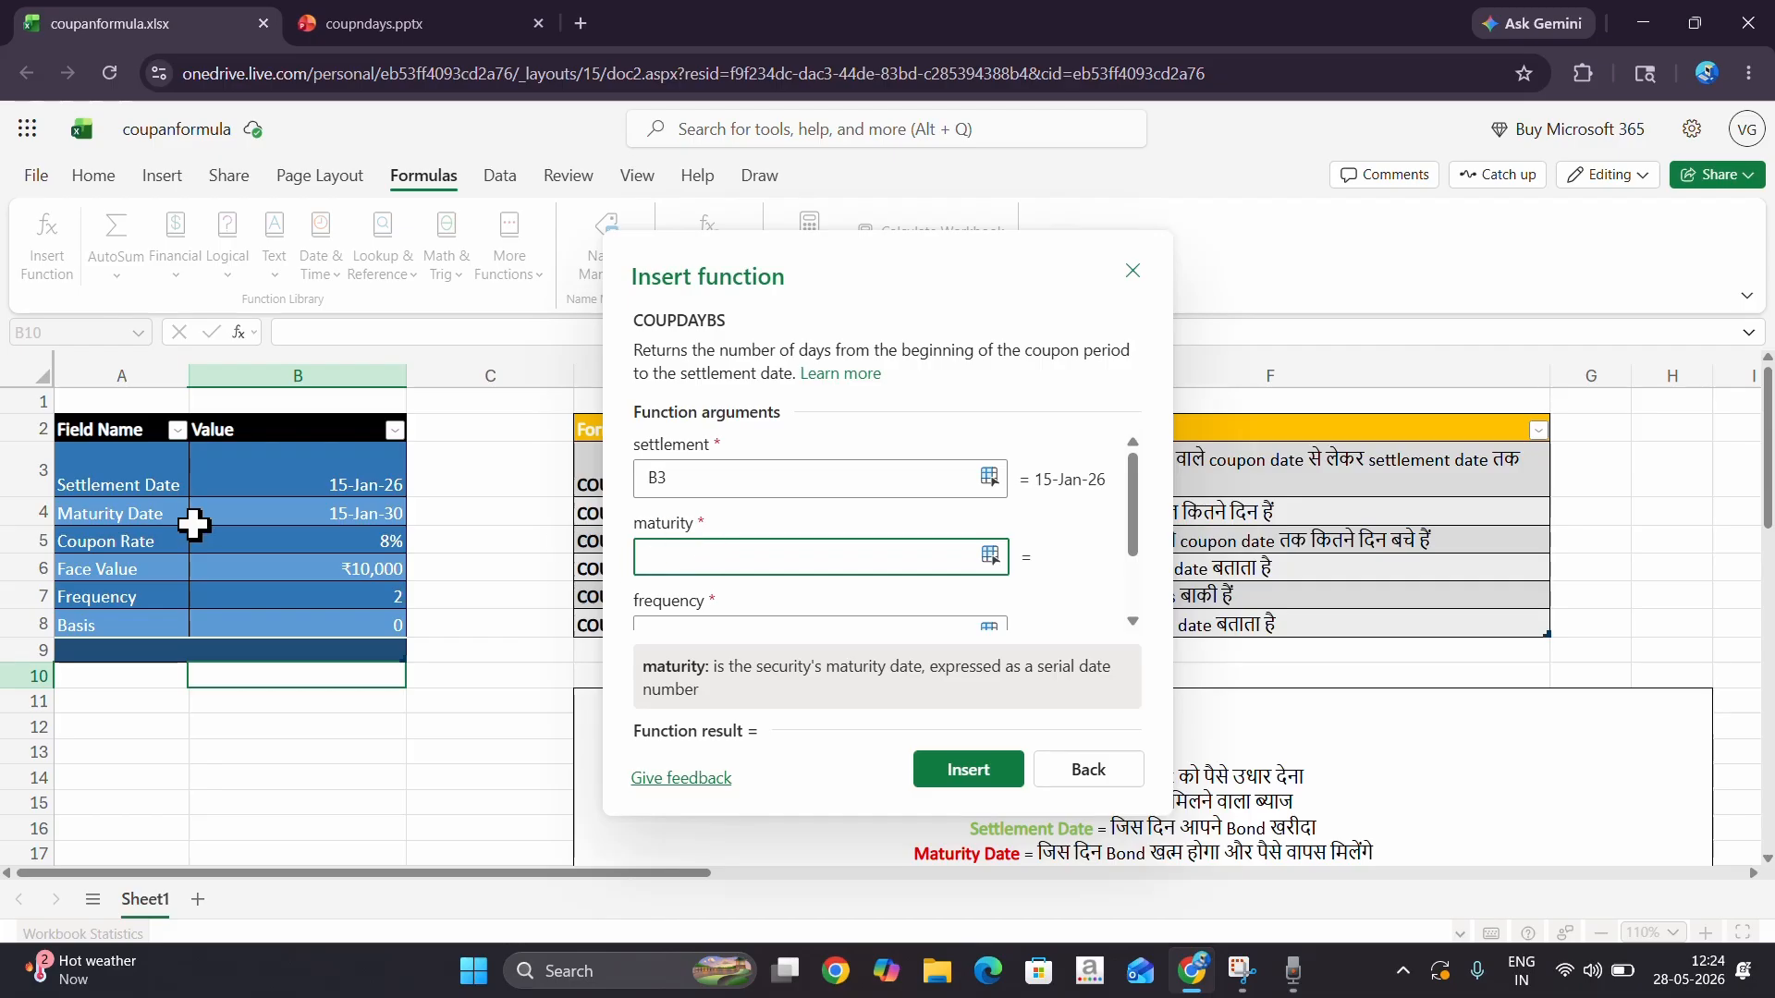
click(270, 515)
- Set the COUPDAYBS frequency argument to B7 and basis to B8, and insert the function
scroll(645, 515, down, 1)
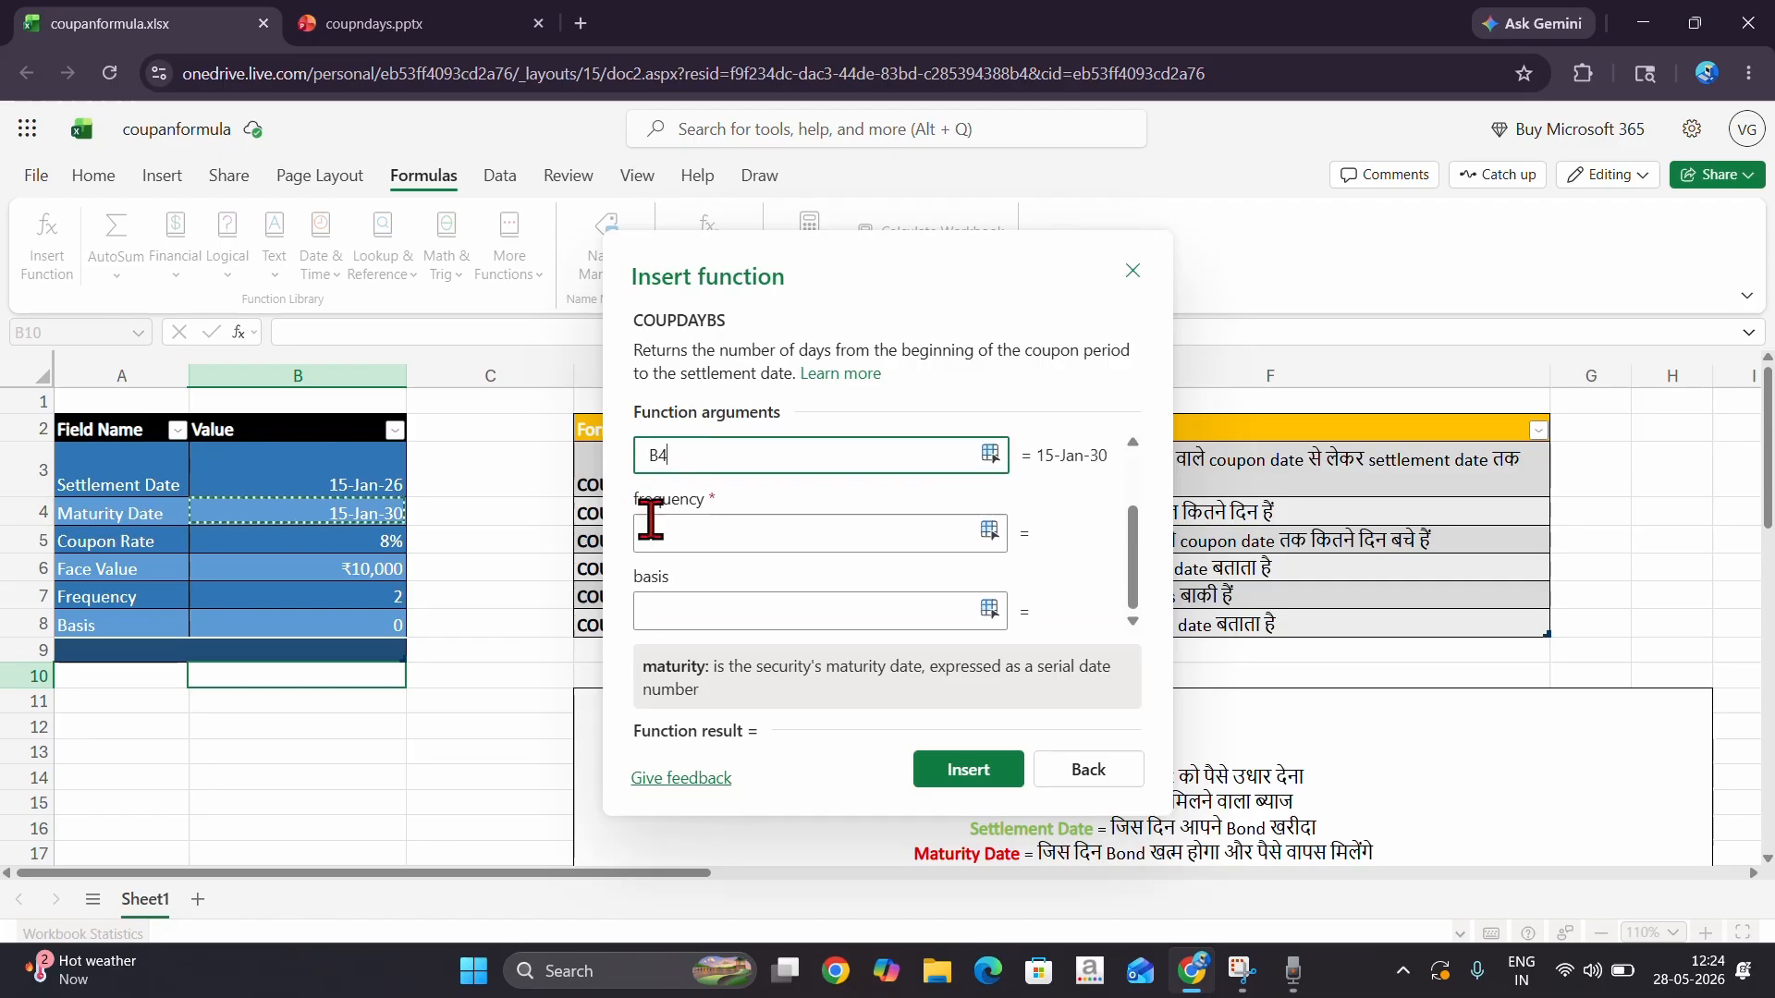
click(703, 531)
click(293, 590)
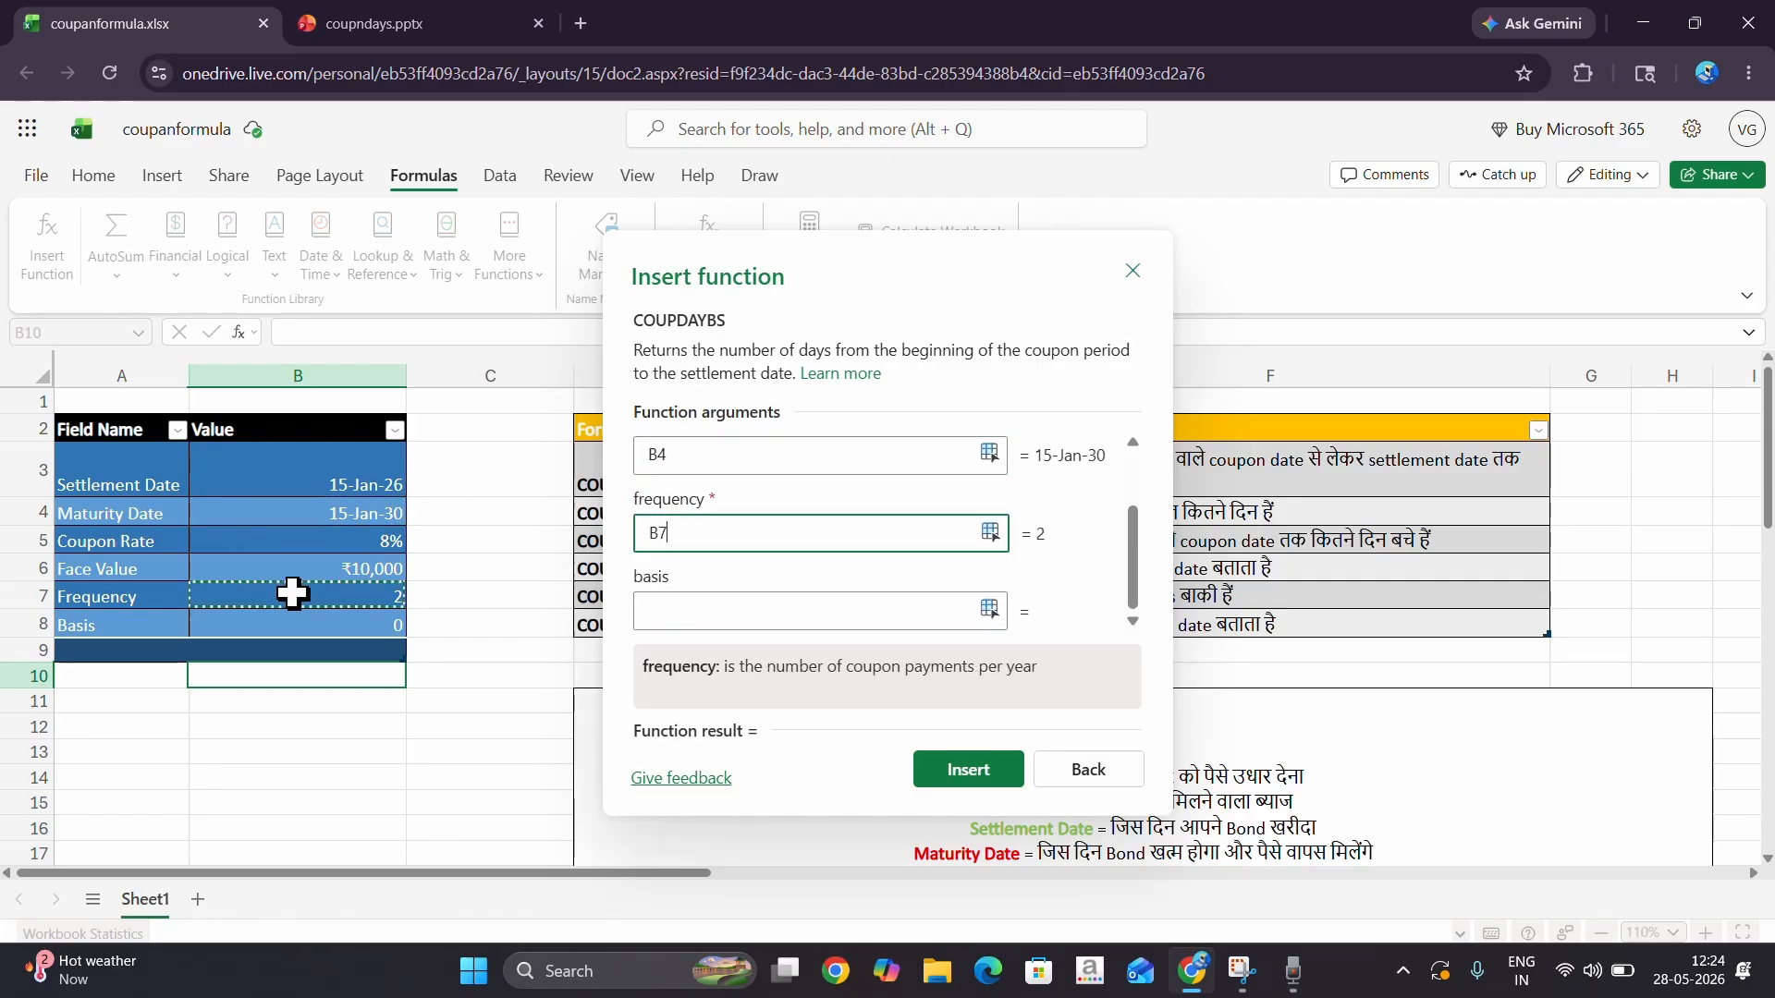
click(704, 603)
click(348, 625)
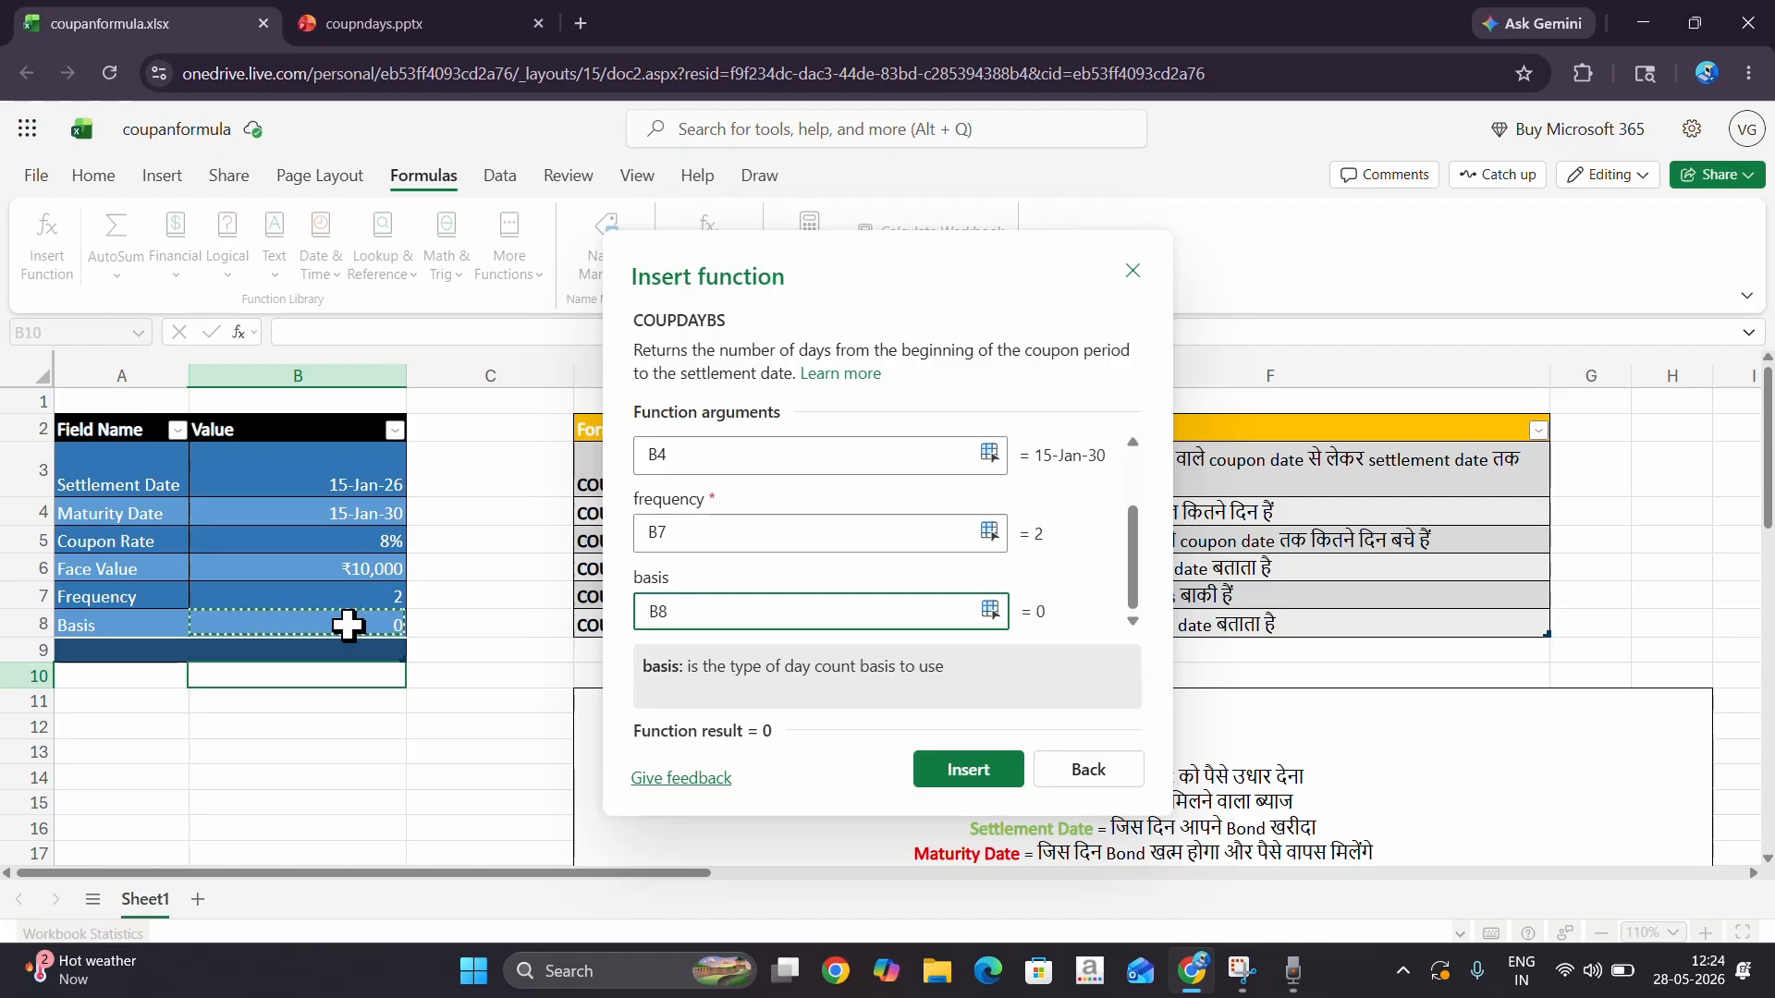
click(968, 770)
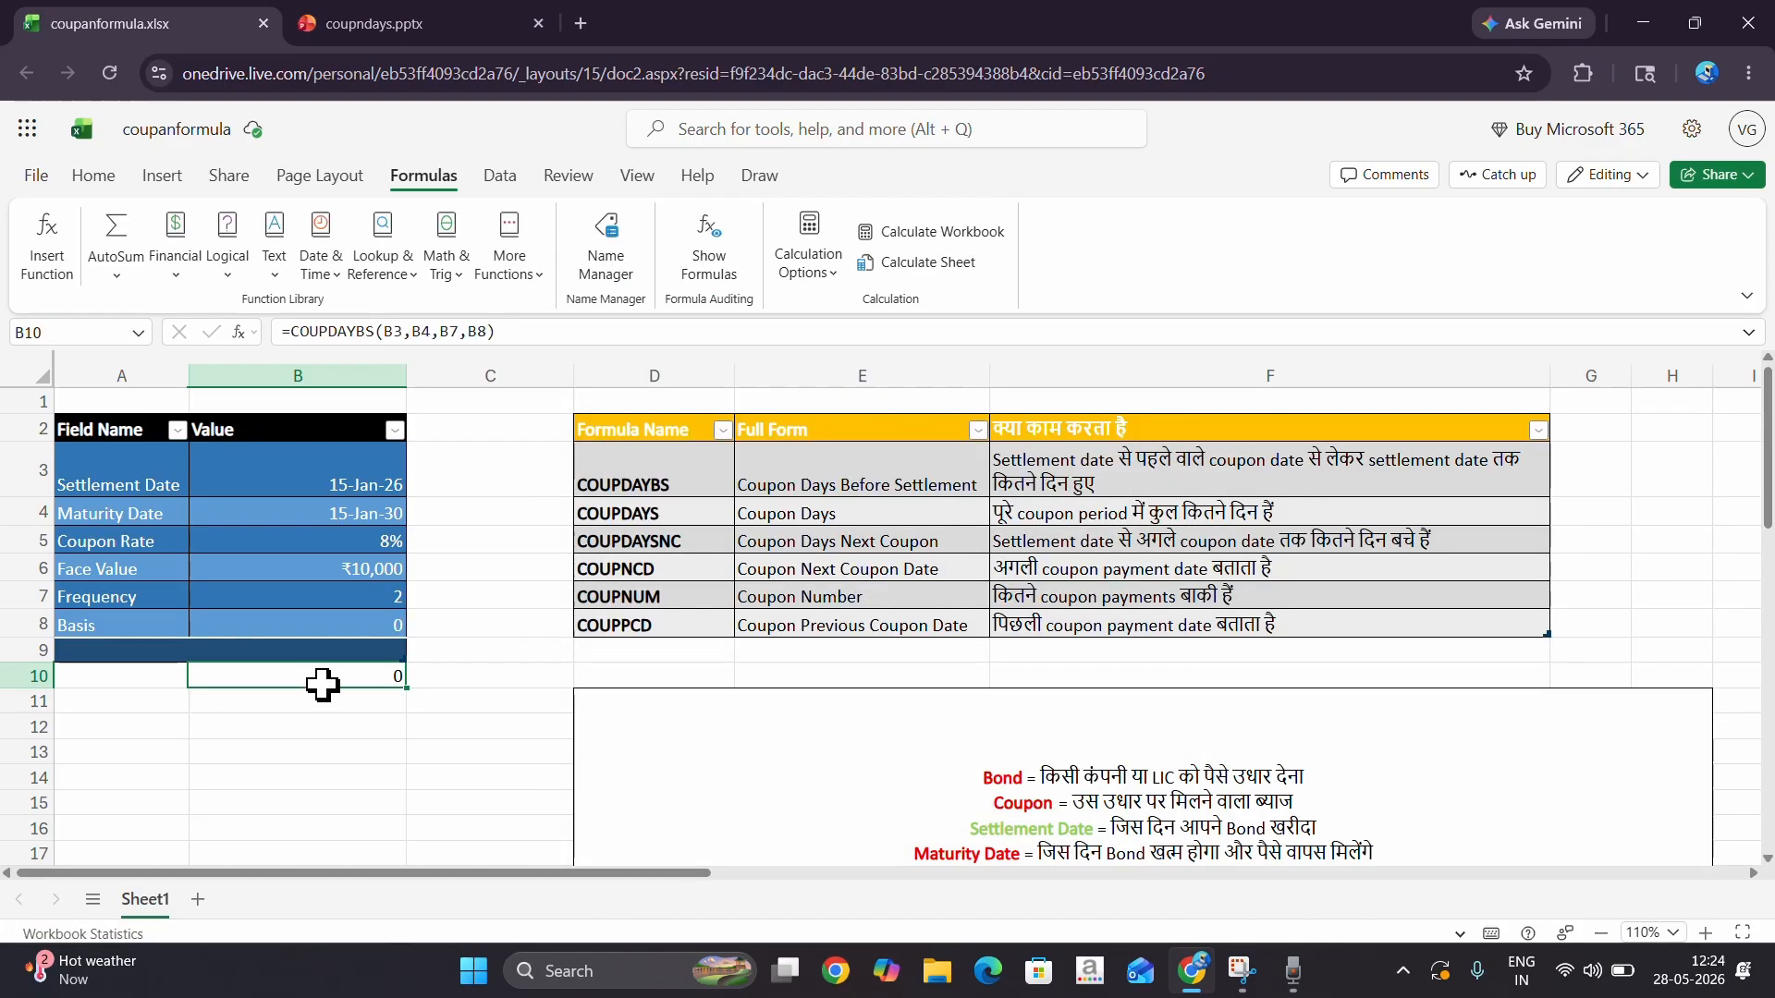
- Review the settlement and maturity dates in B3 and B4 against the COUPDAYBS formula in B10
click(90, 176)
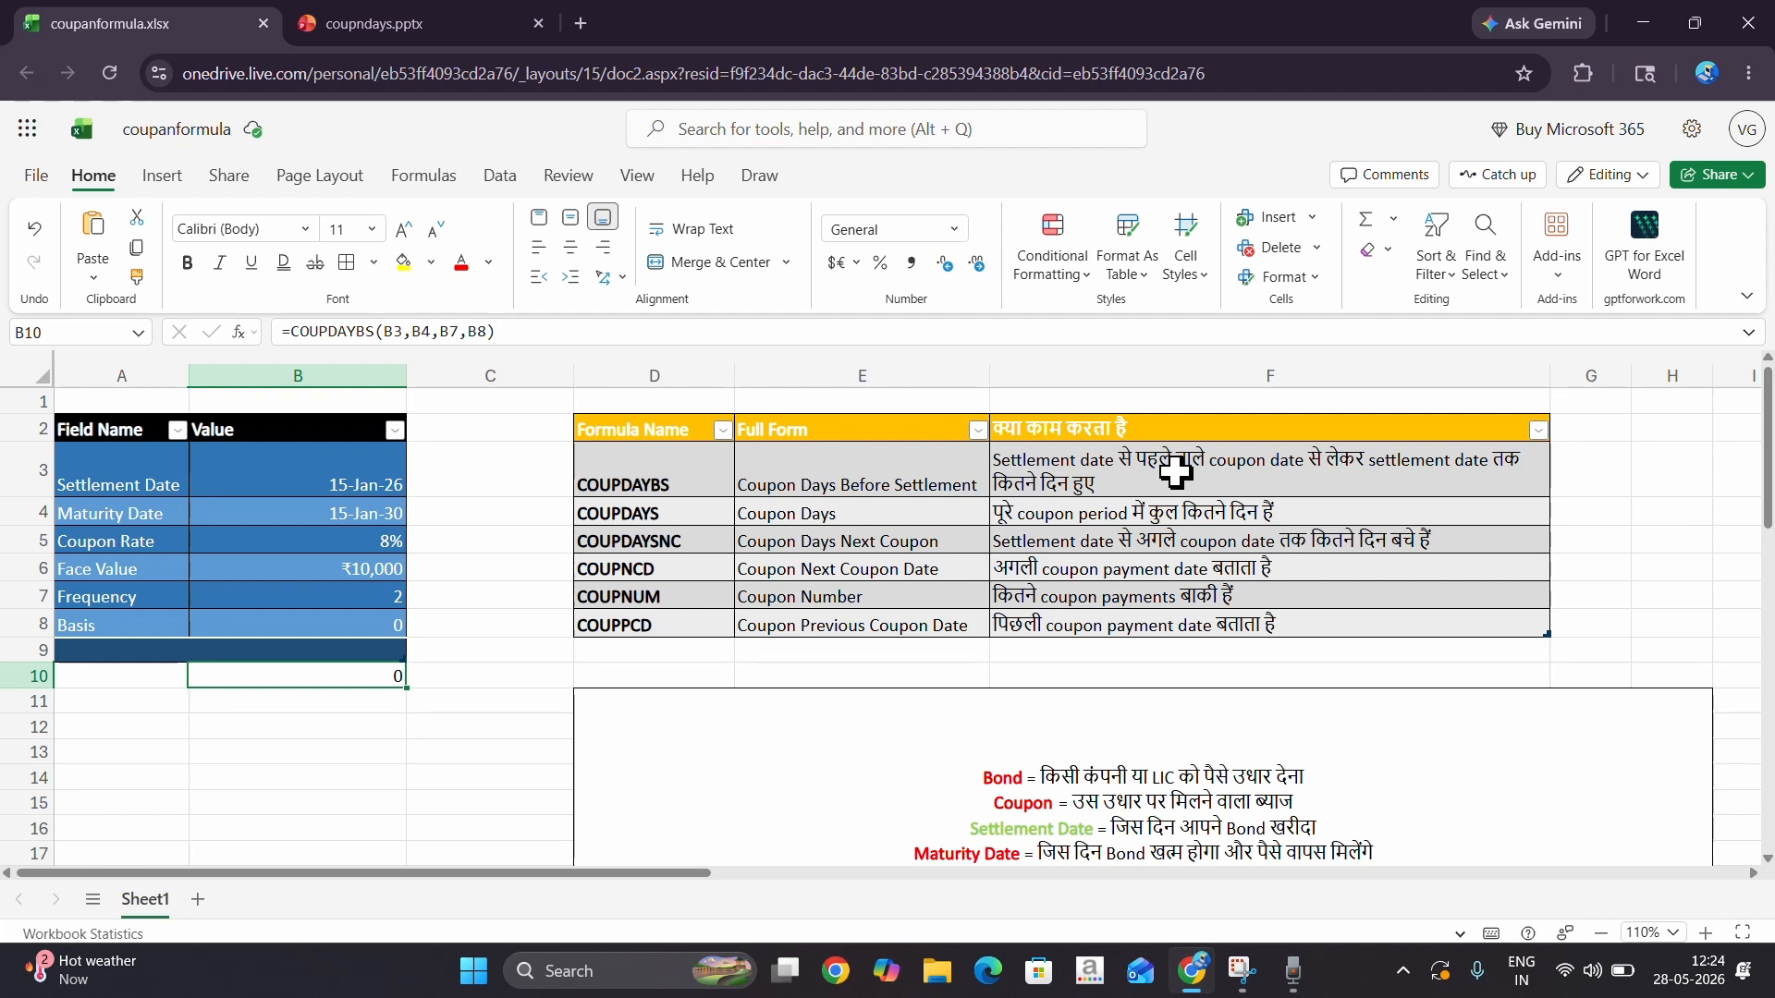
drag(379, 481, 412, 530)
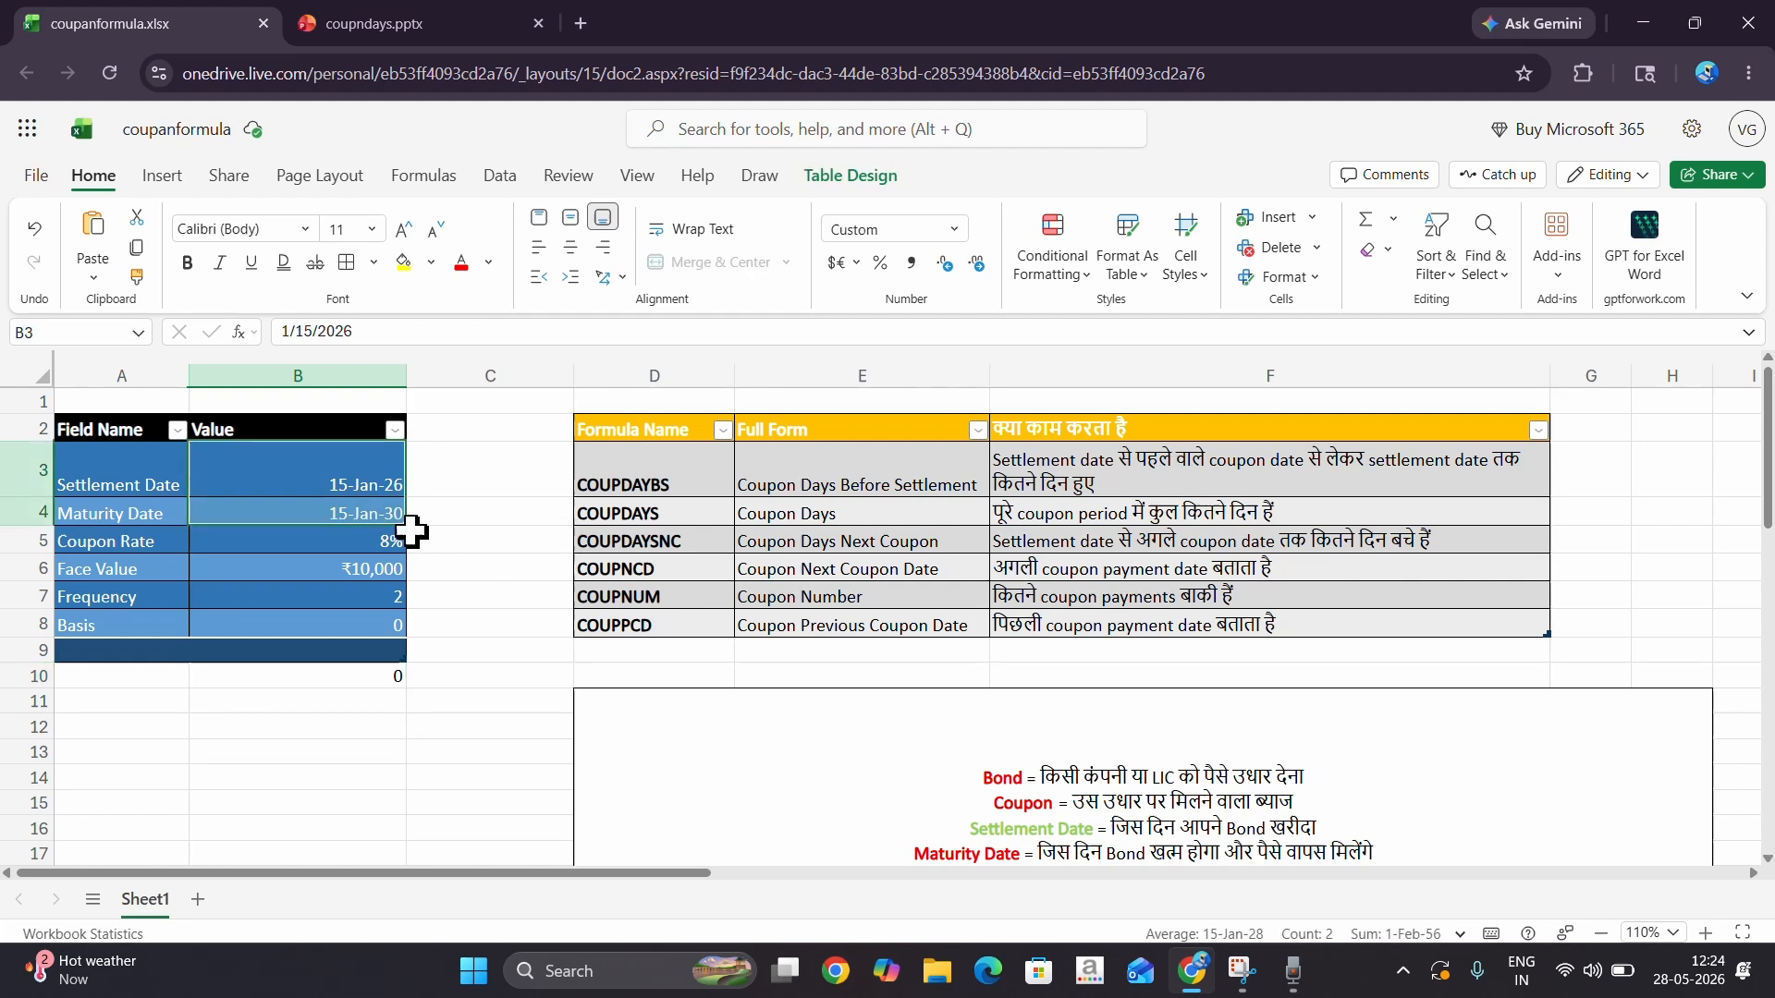
click(356, 491)
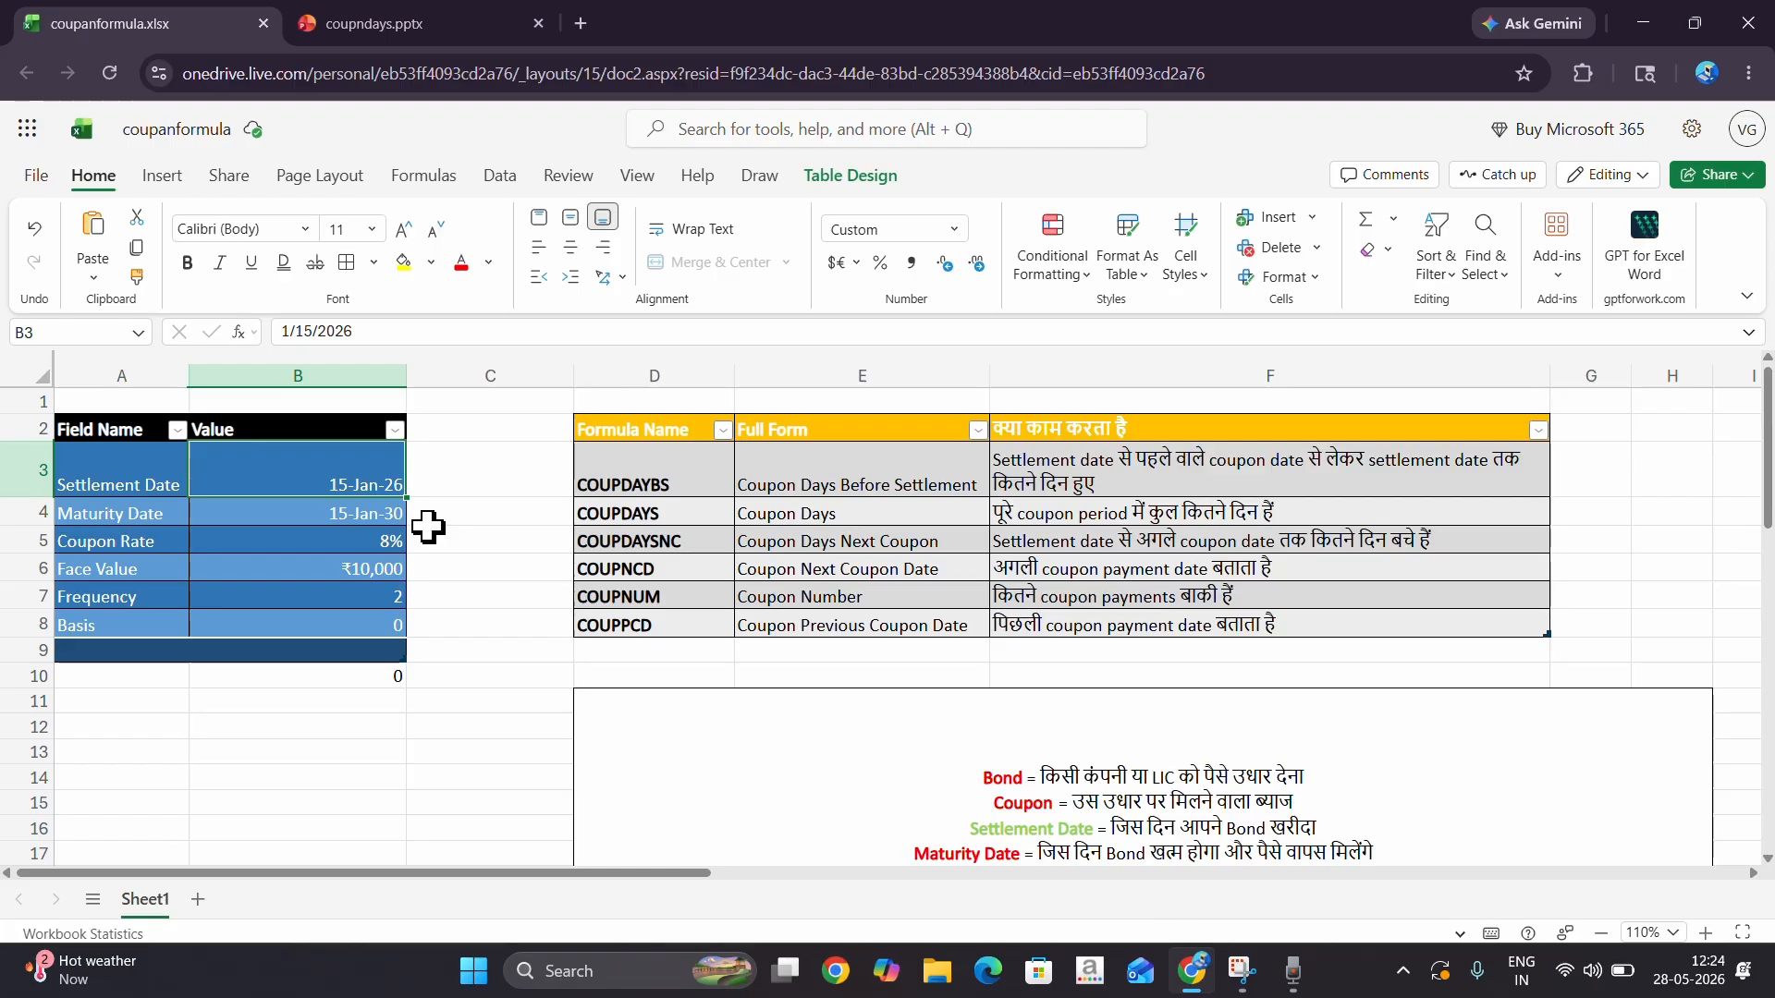
click(354, 519)
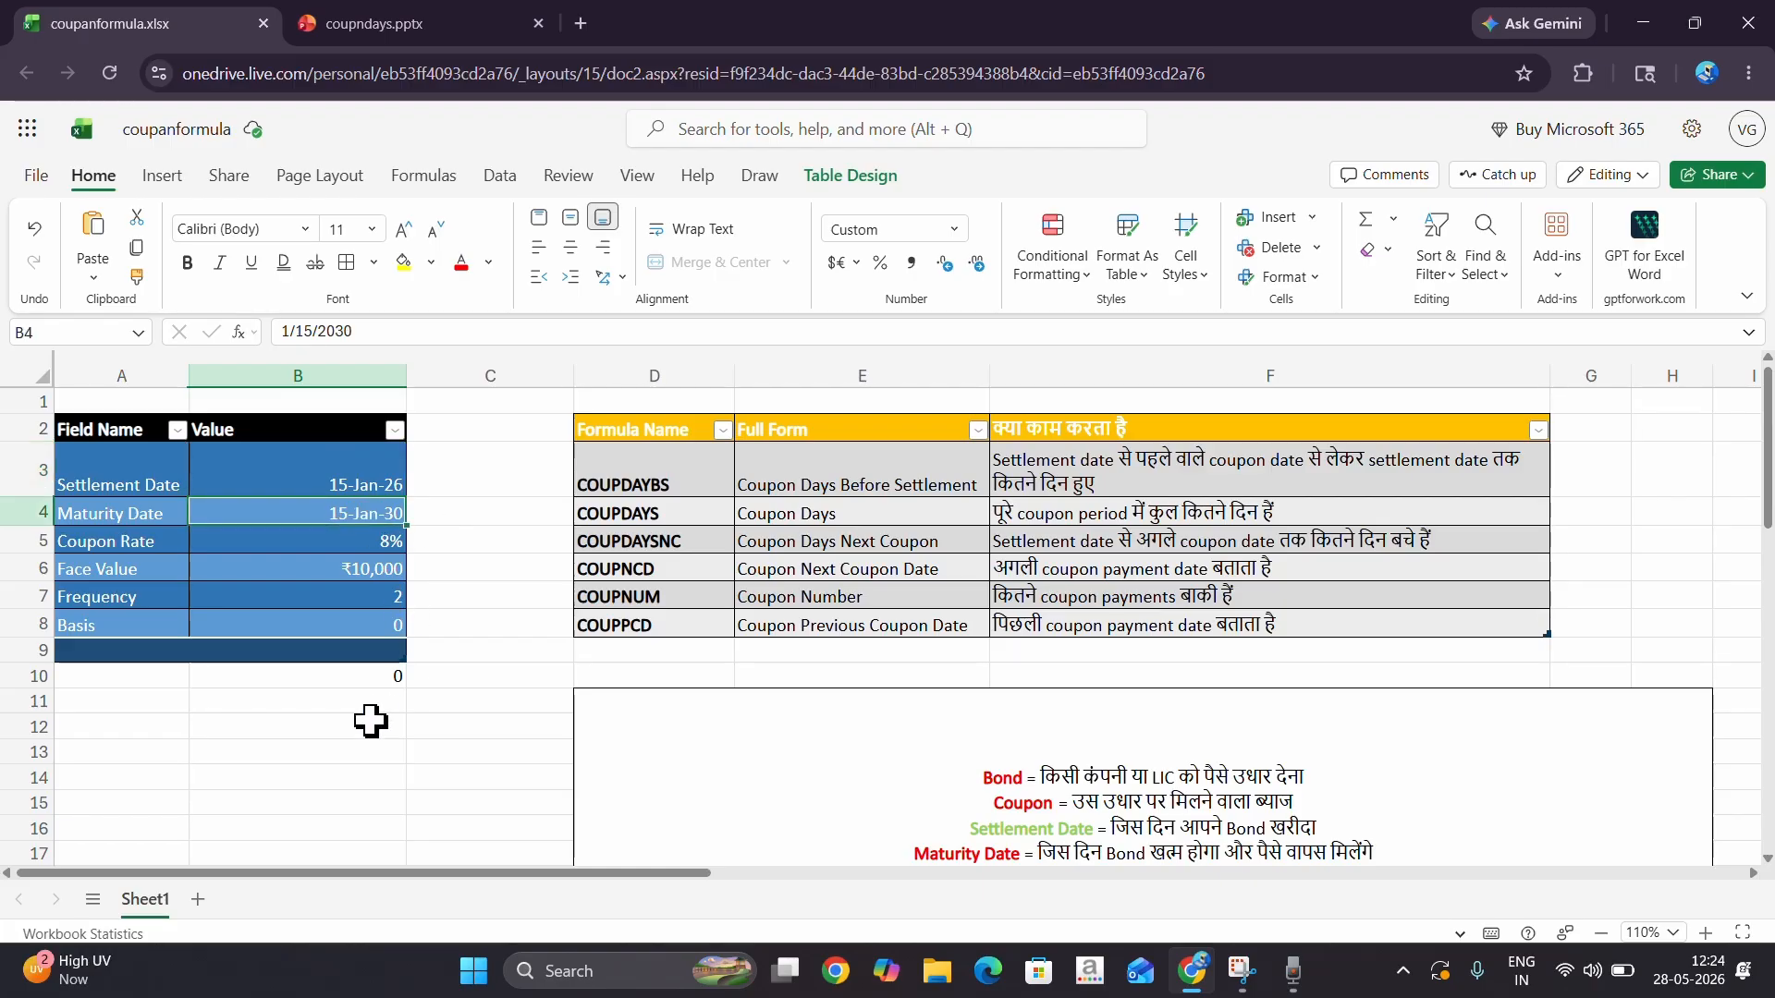
click(338, 680)
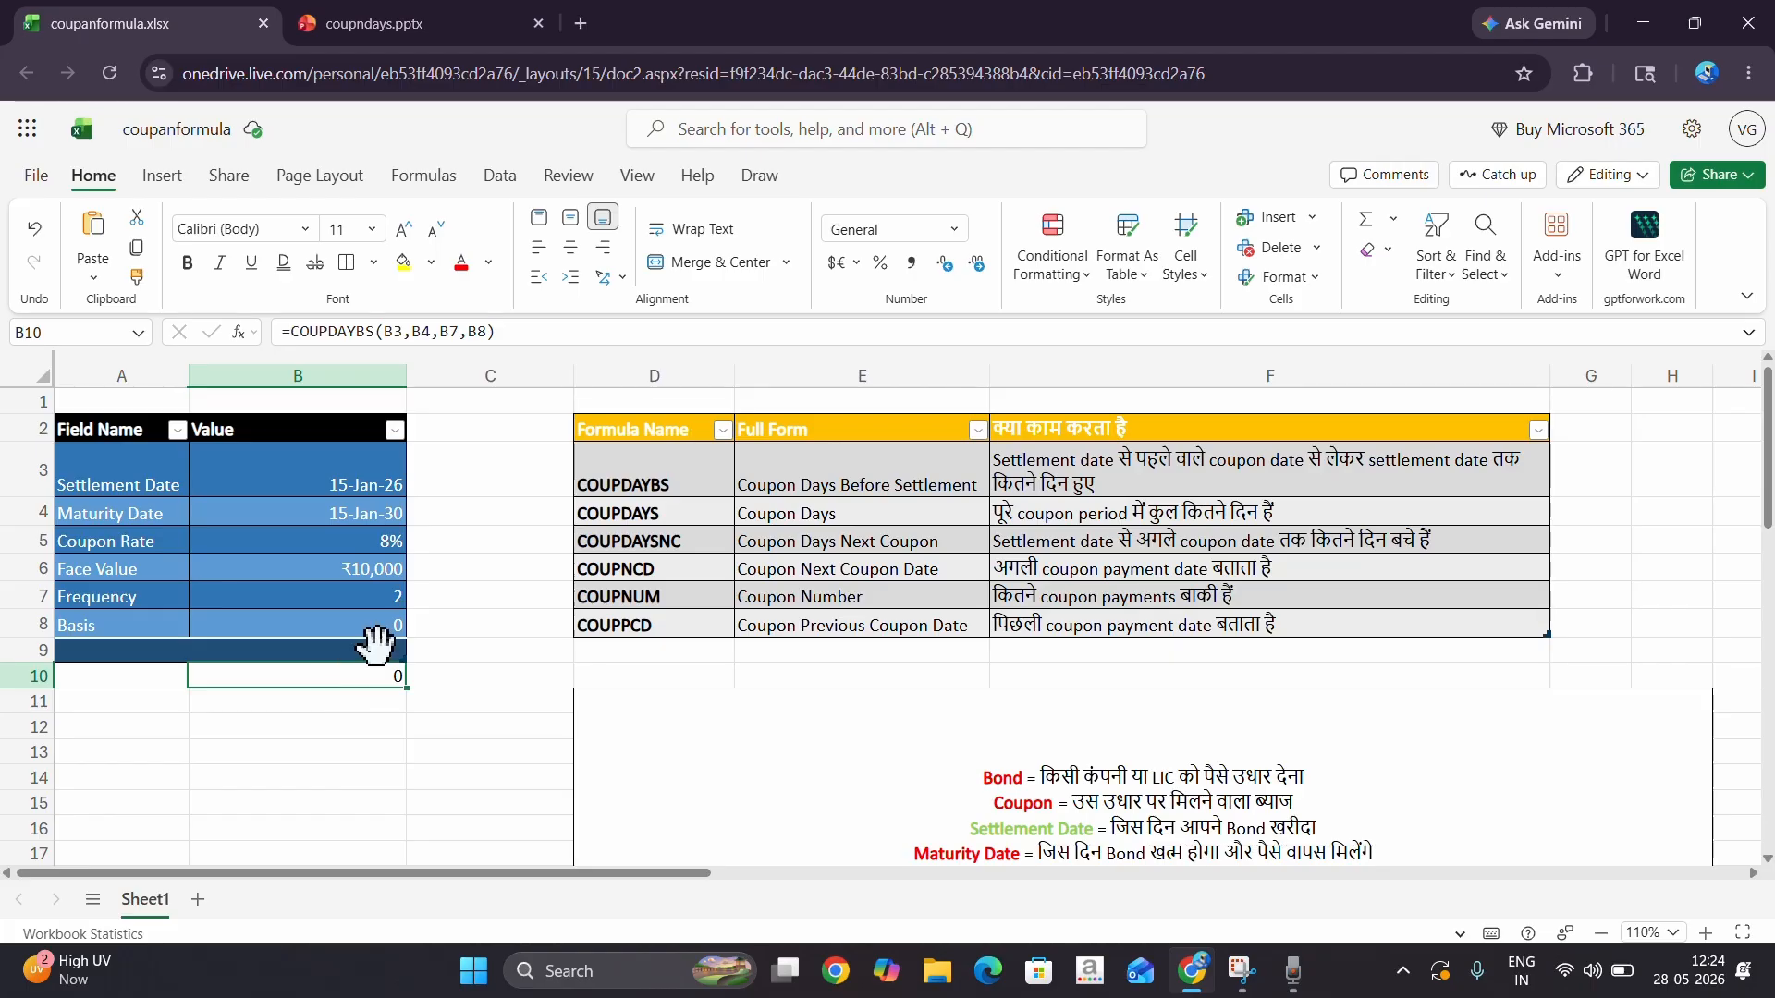
- Begin inserting the financial function COUPDAYS in cell B11, with B3 as settlement and B4 as maturity
click(658, 511)
click(367, 698)
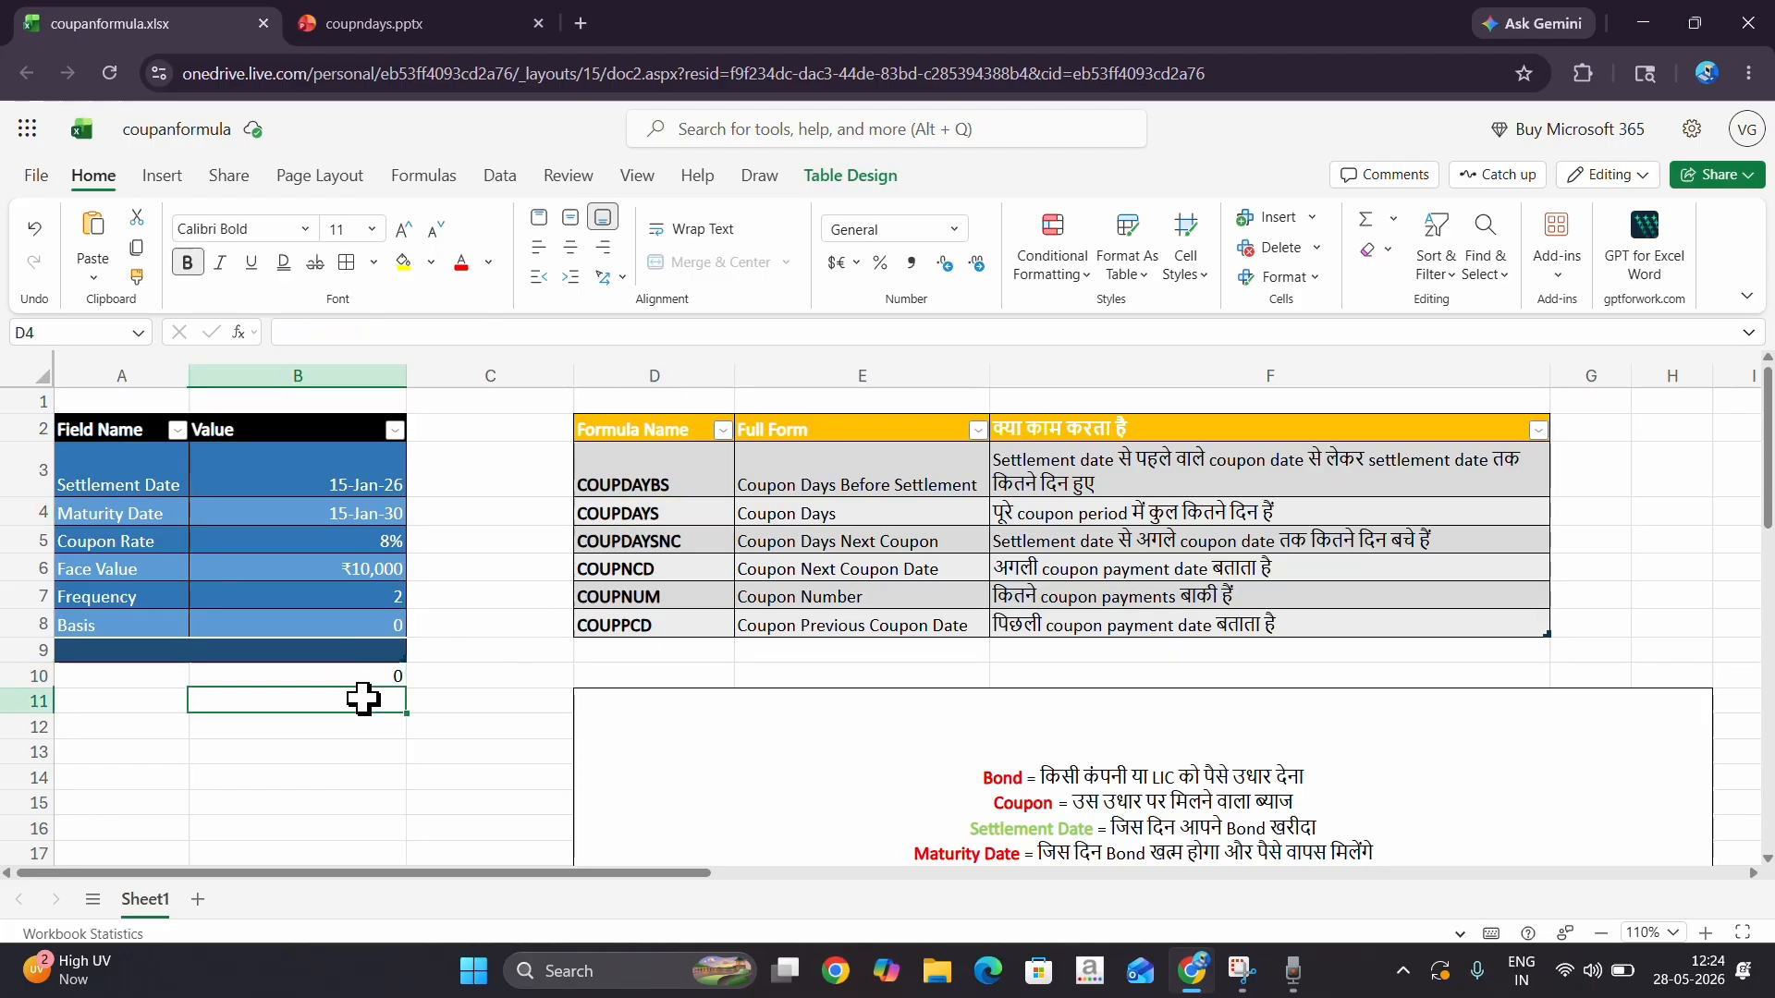
click(424, 175)
click(174, 233)
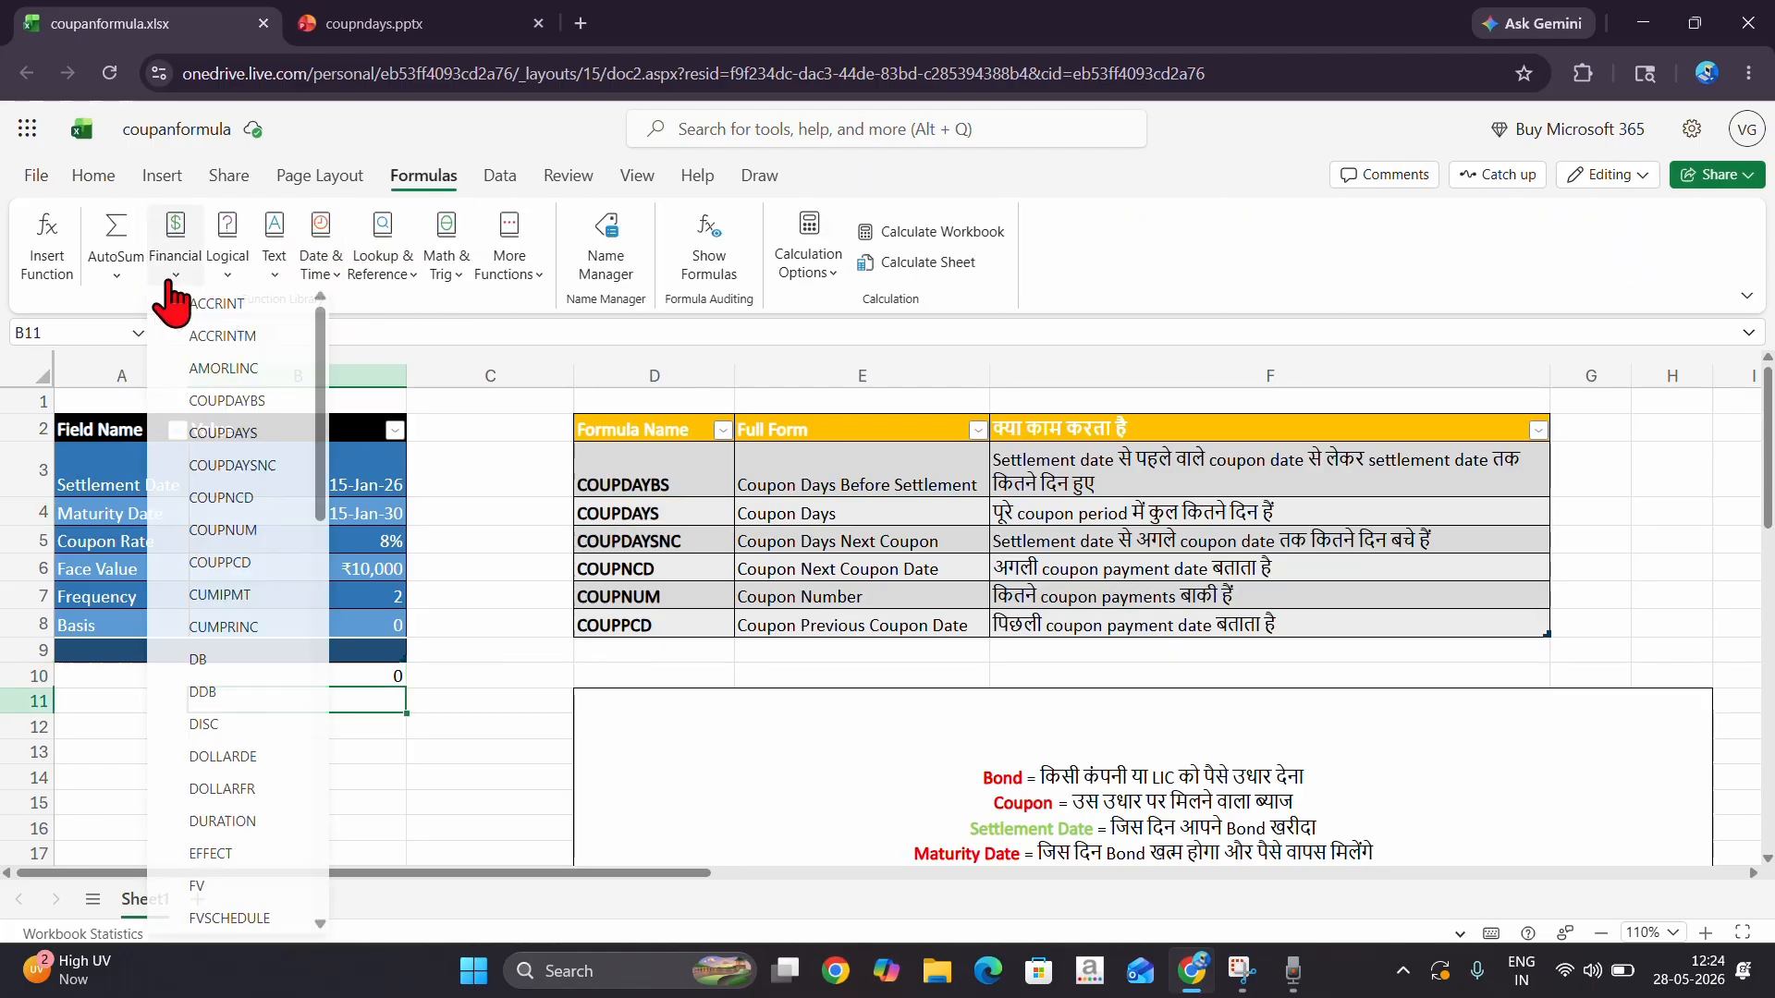
click(275, 449)
click(688, 481)
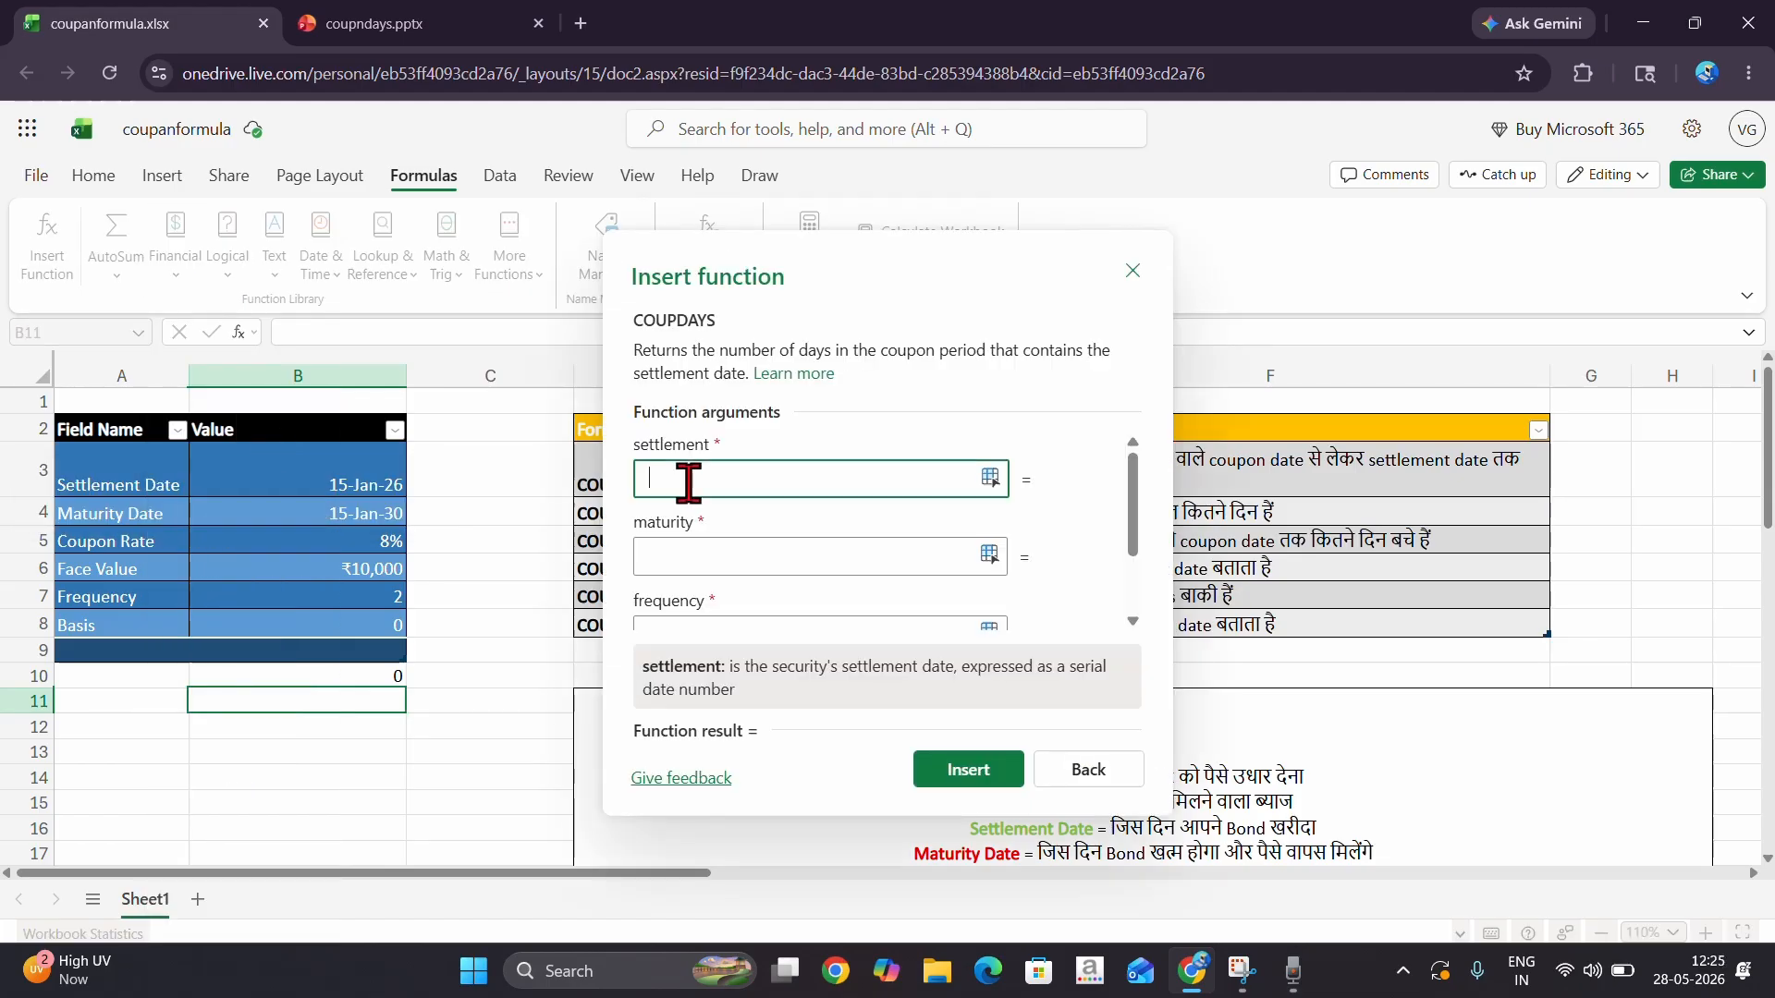
click(388, 476)
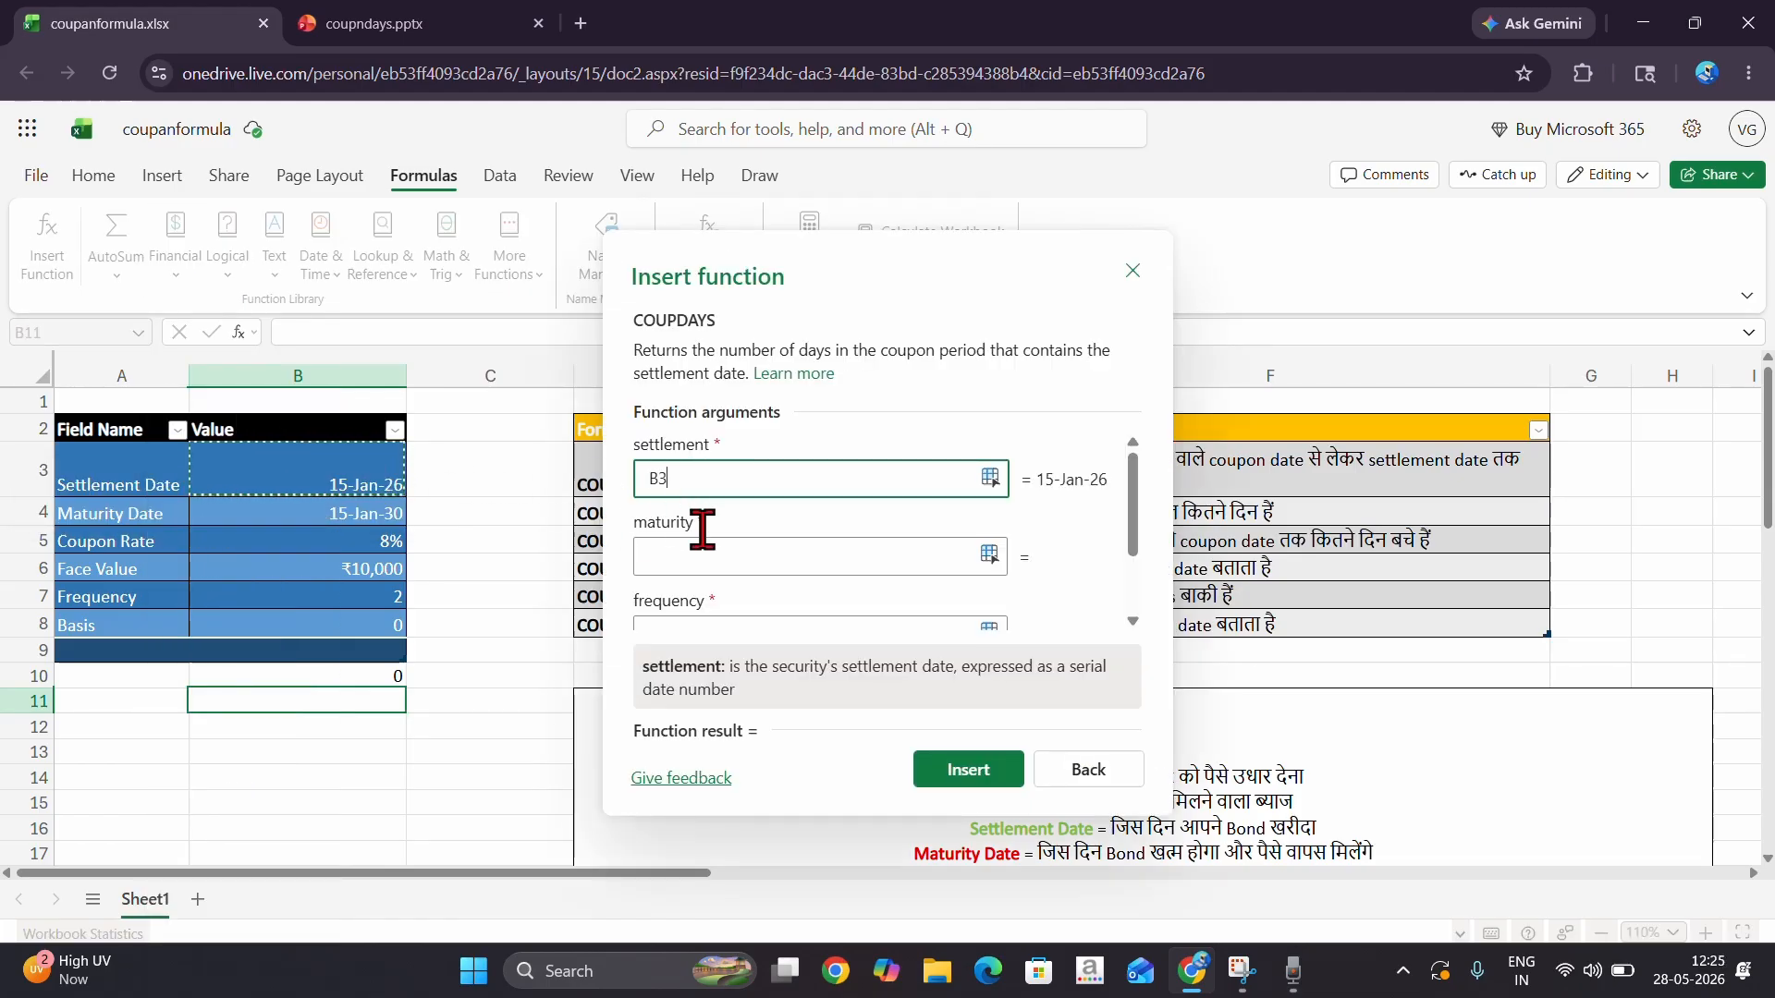
click(698, 540)
click(198, 510)
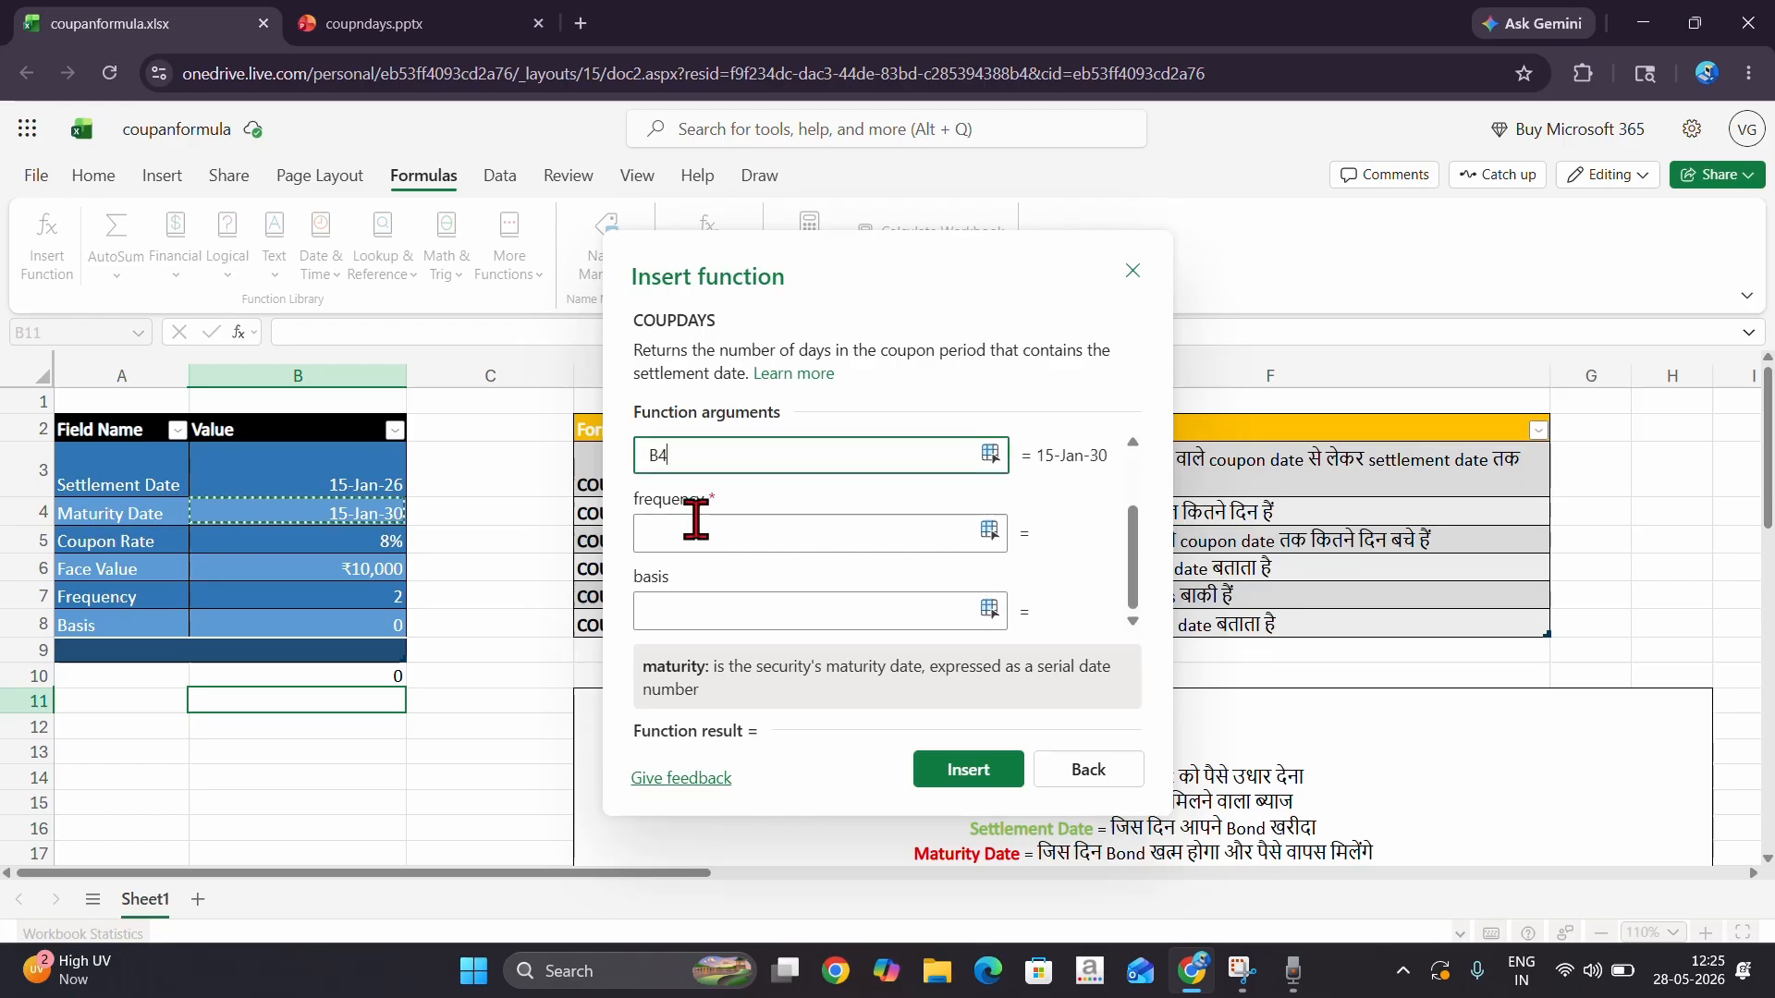
- Set the COUPDAYS frequency argument to B7 and basis to B8, and insert the function
click(692, 524)
click(303, 599)
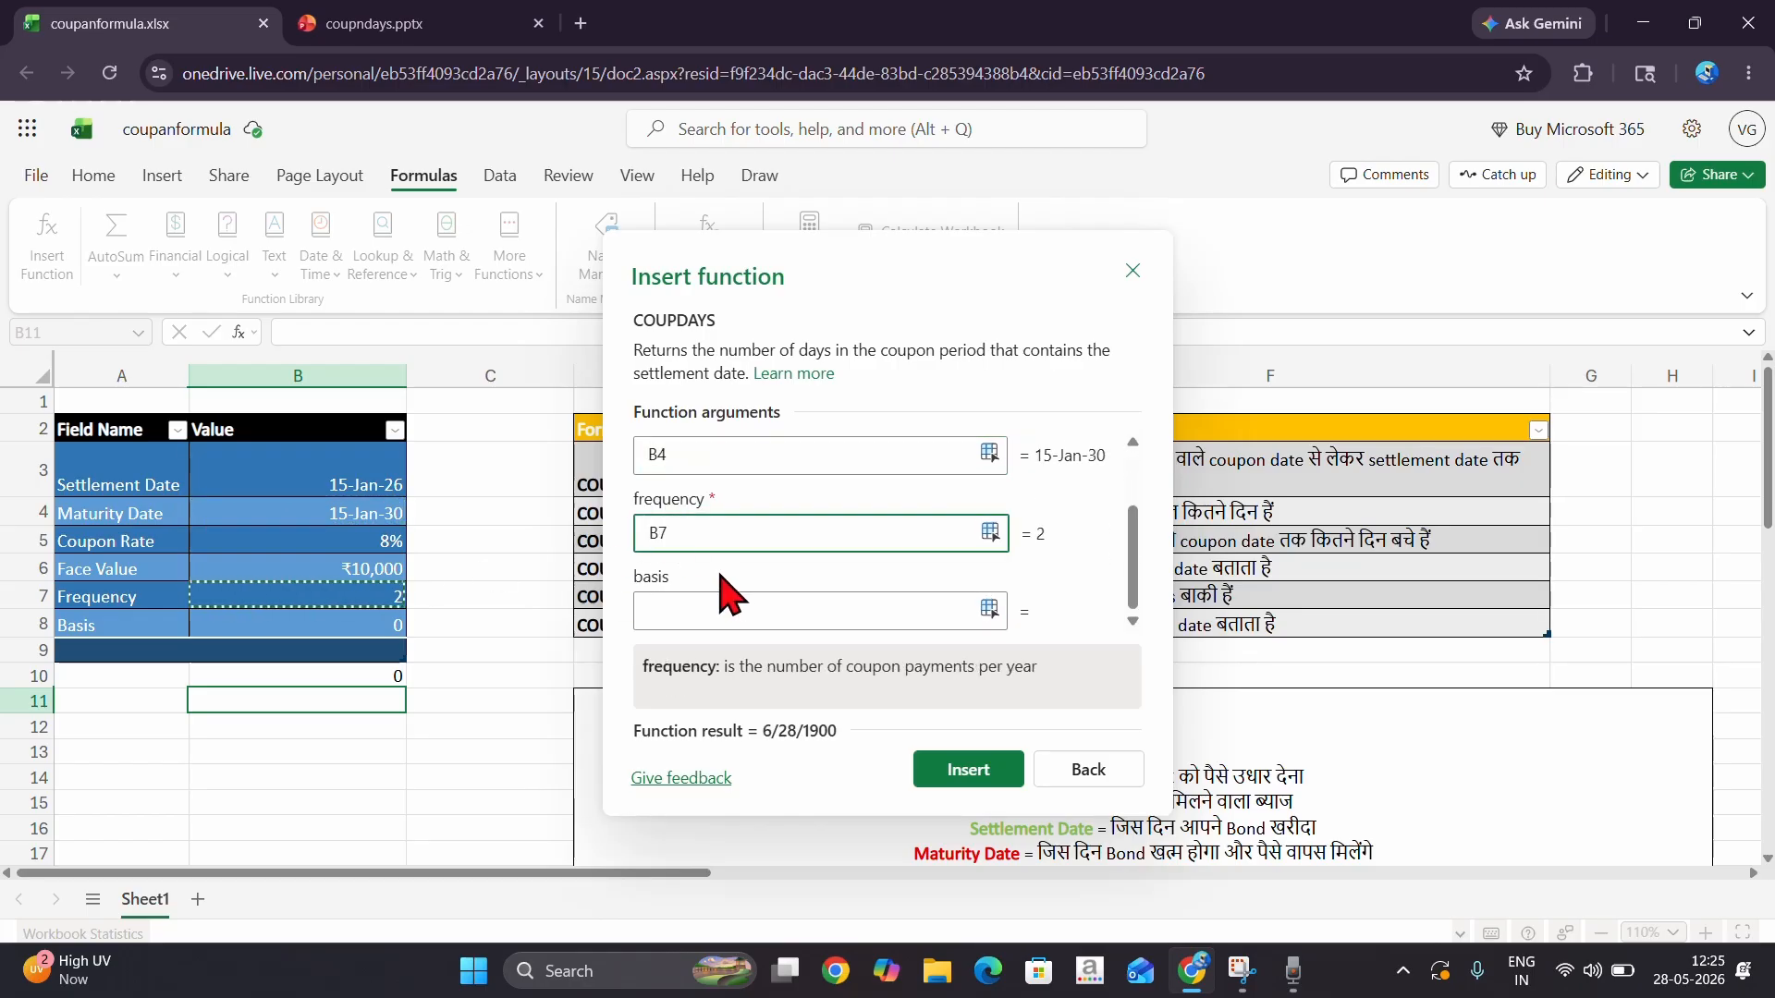
click(664, 607)
drag(265, 627, 267, 647)
click(733, 603)
key(BackSpace)
key(BackSpace)
key(BackSpace)
key(BackSpace)
key(BackSpace)
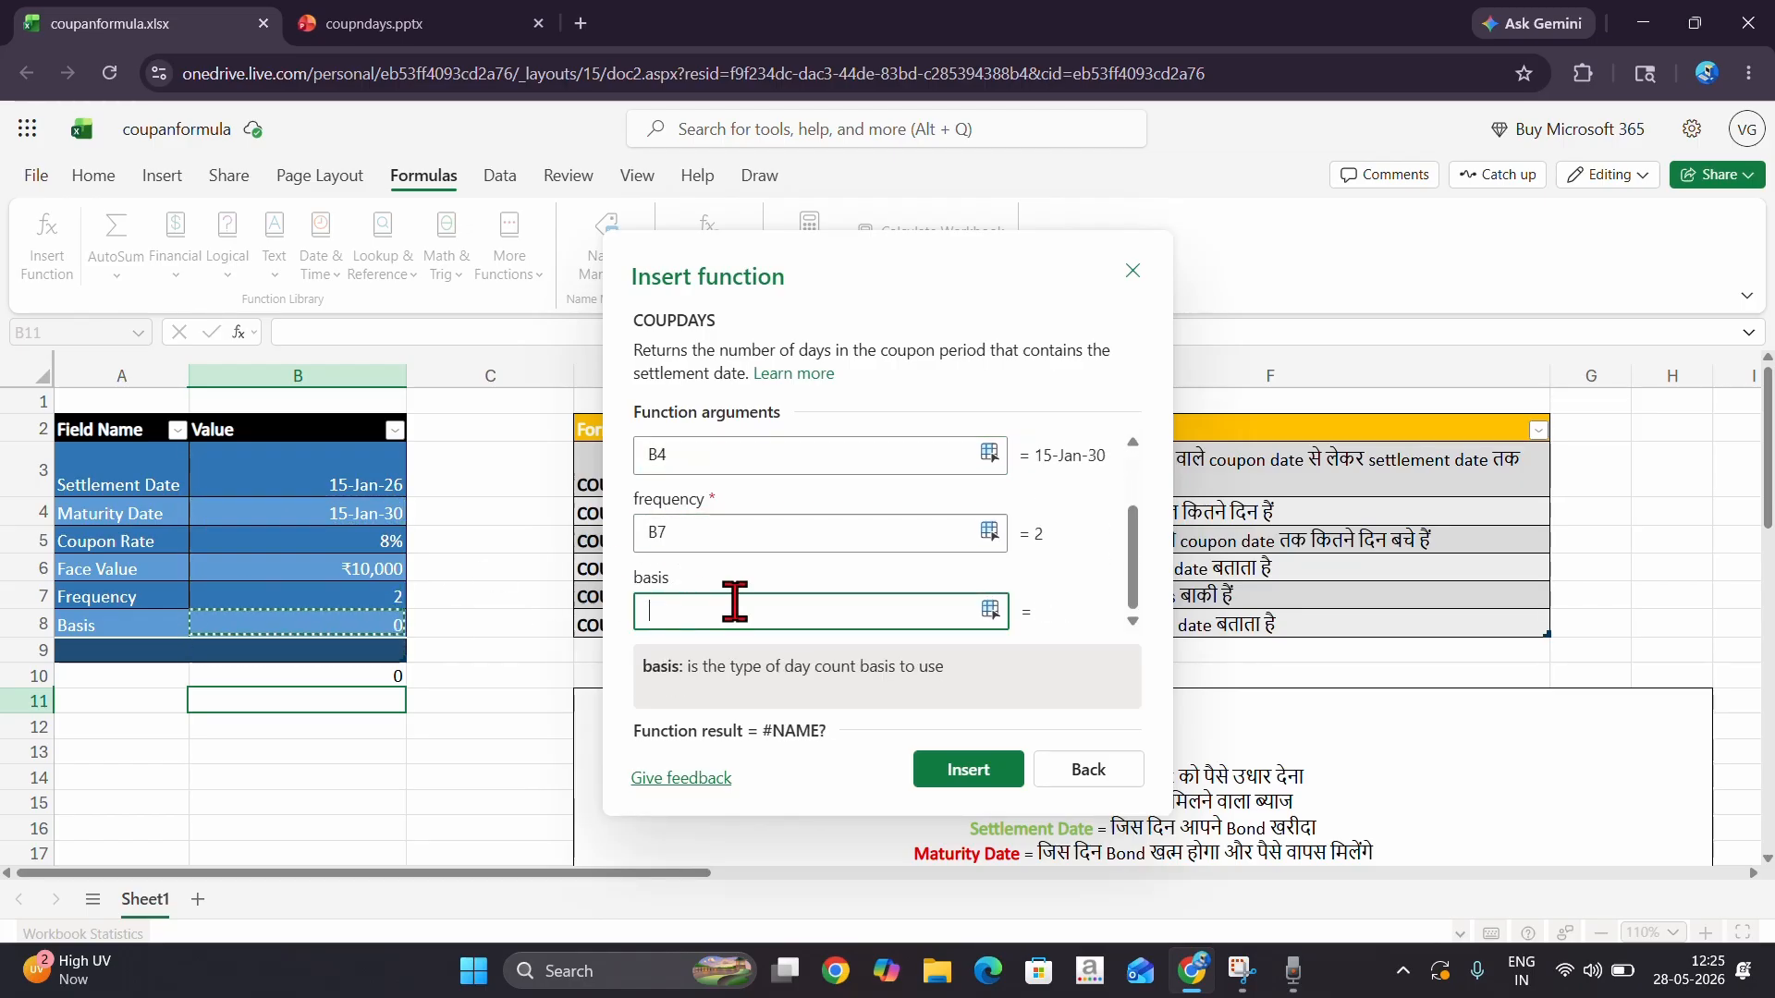
click(309, 621)
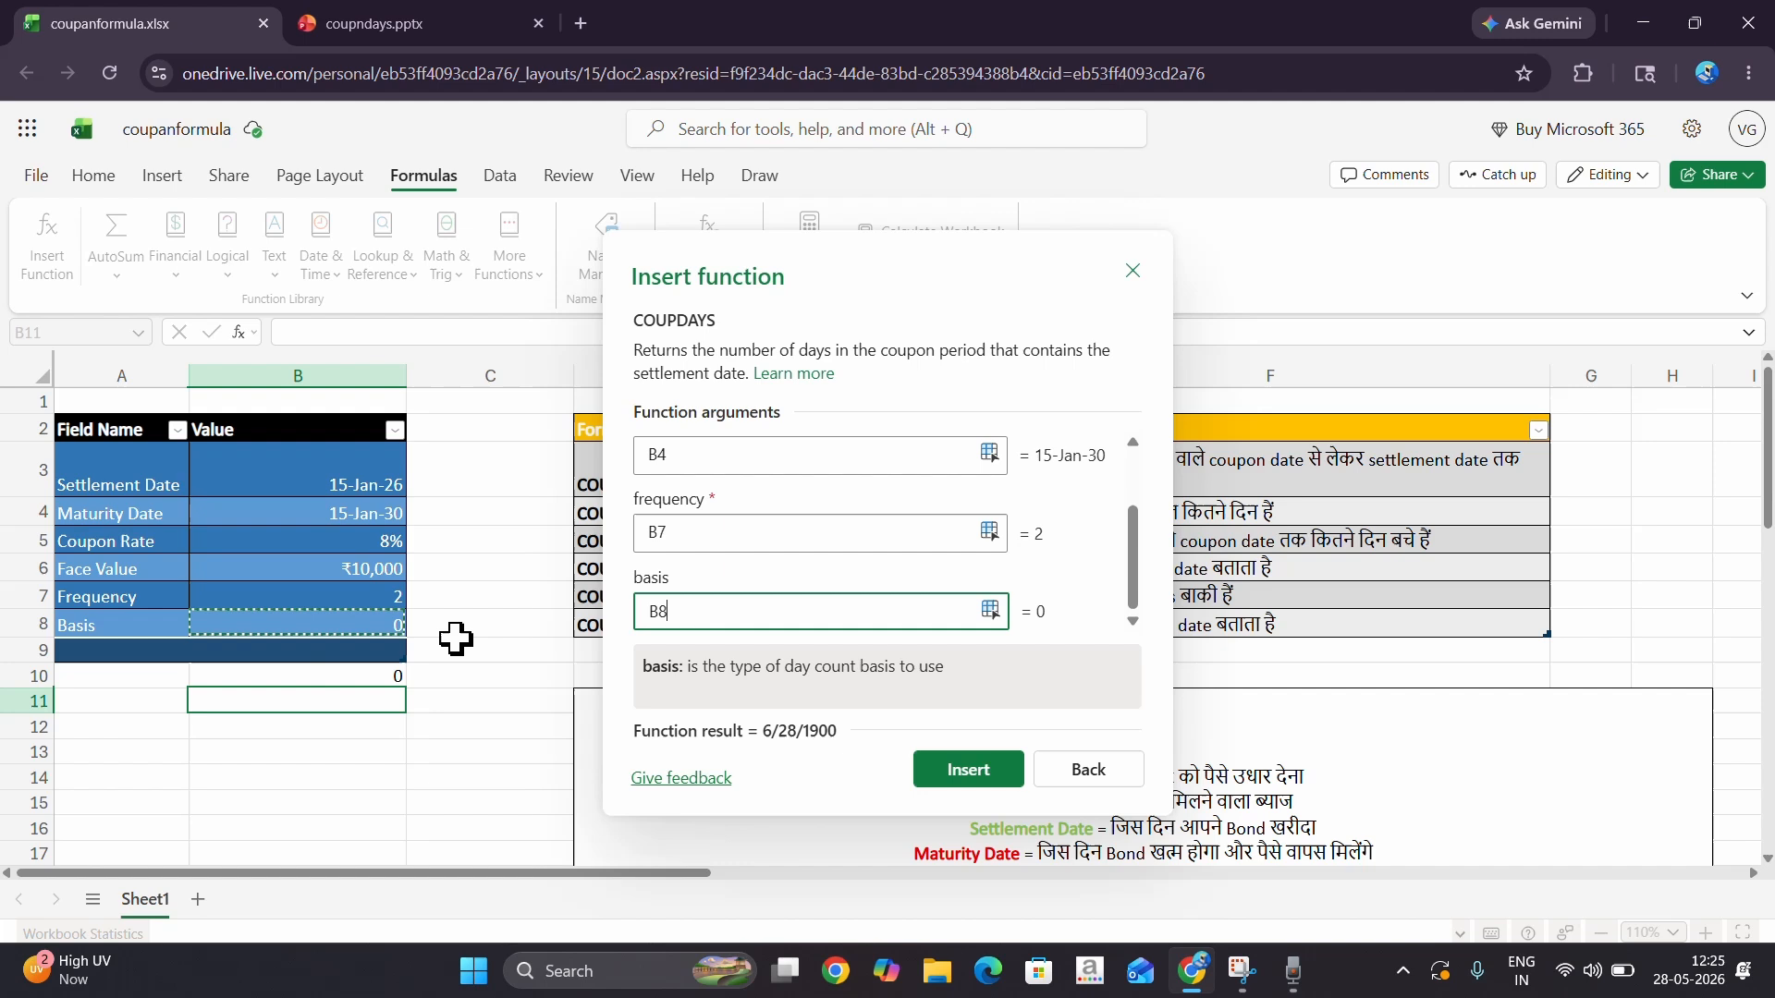
click(999, 778)
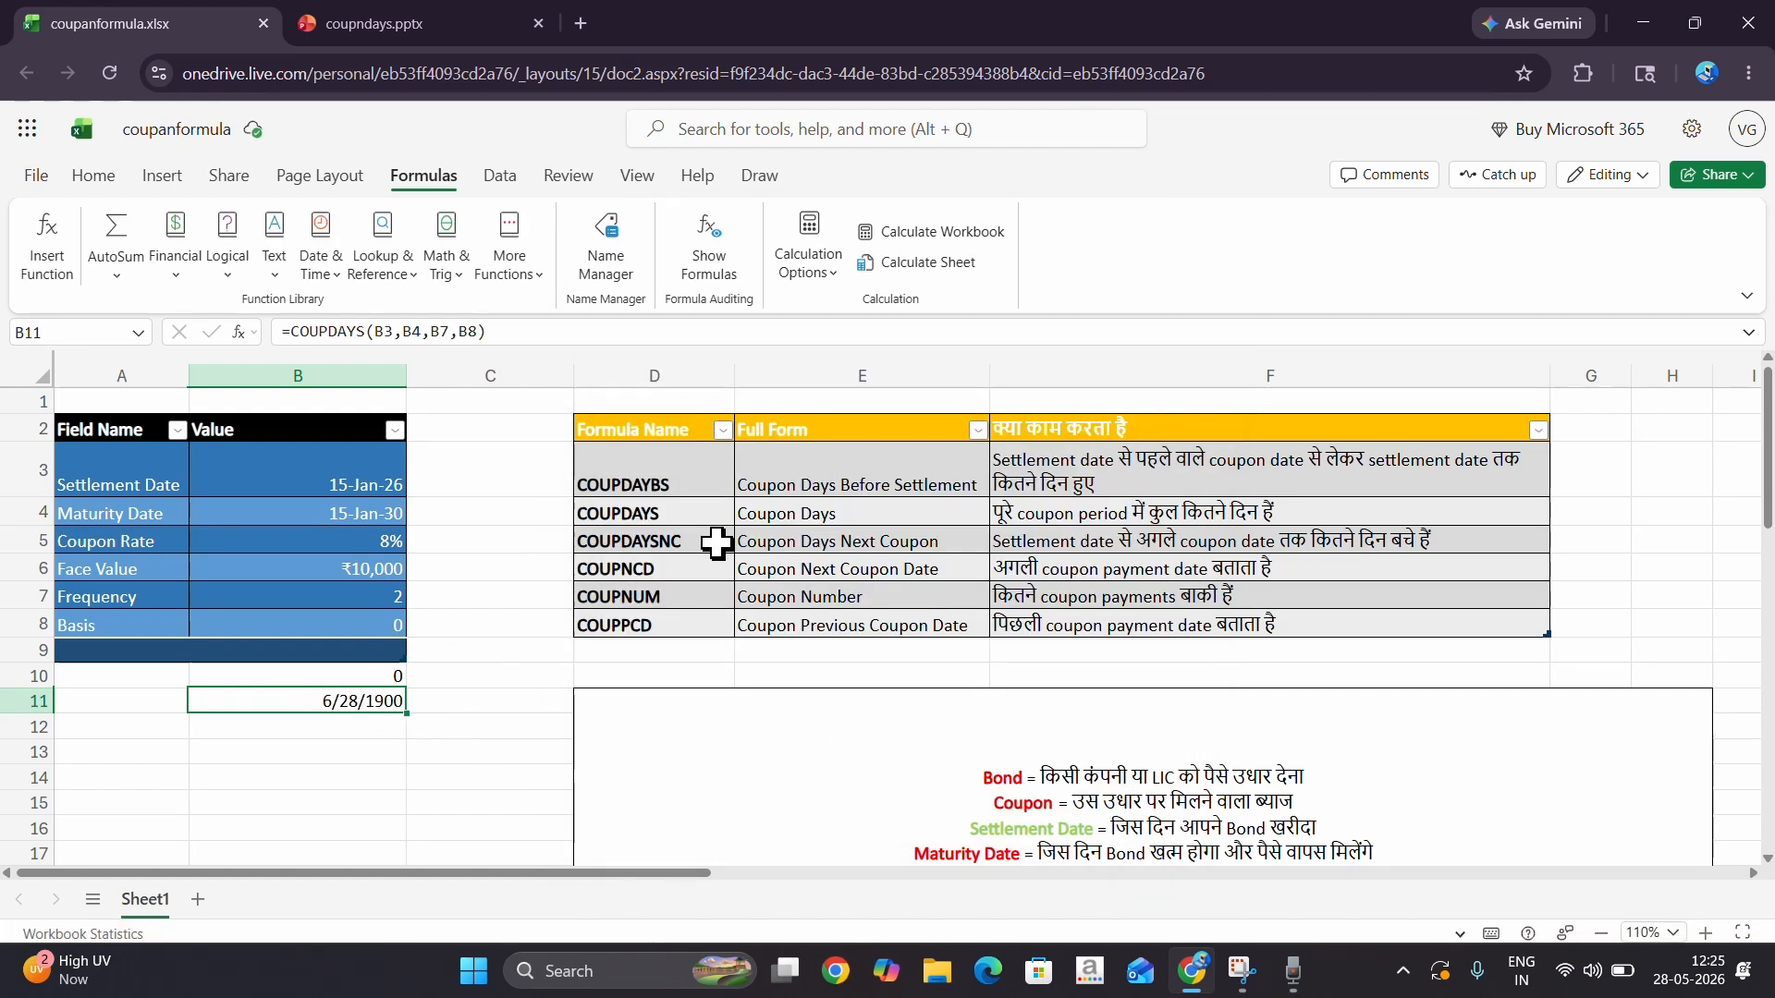
- Change the number format of the COUPDAYS result in B11 to Number
click(1279, 516)
click(380, 702)
click(91, 177)
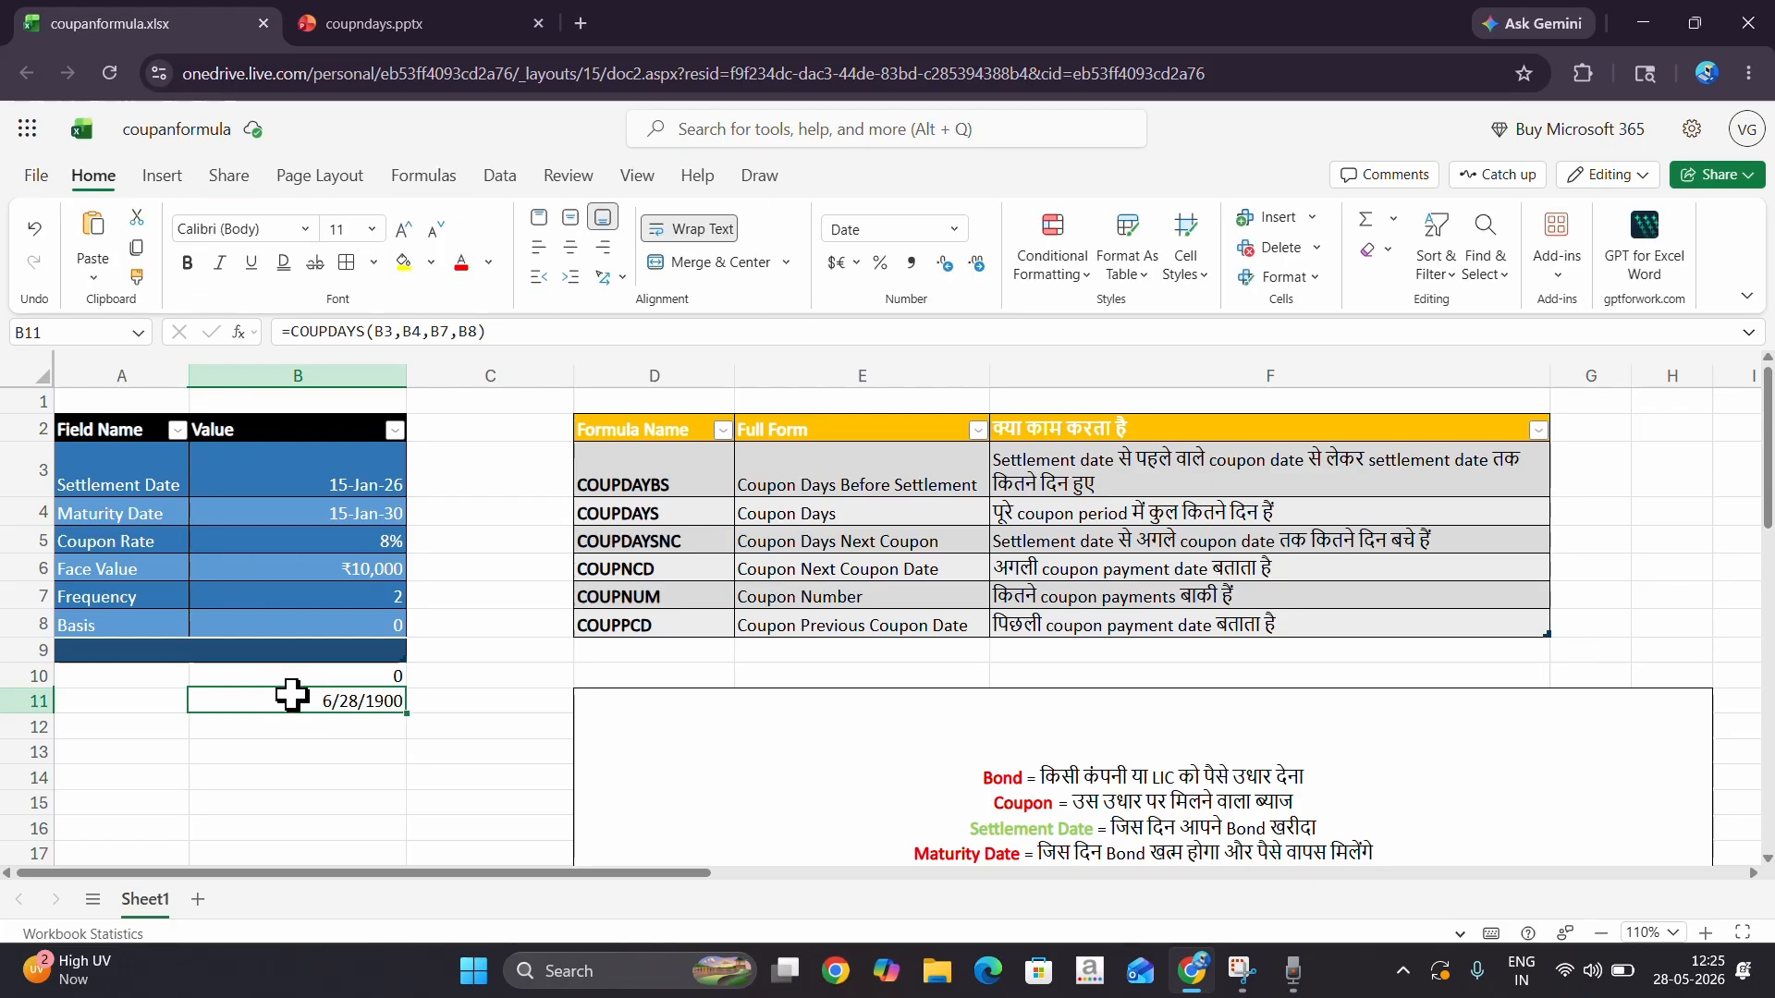
click(953, 229)
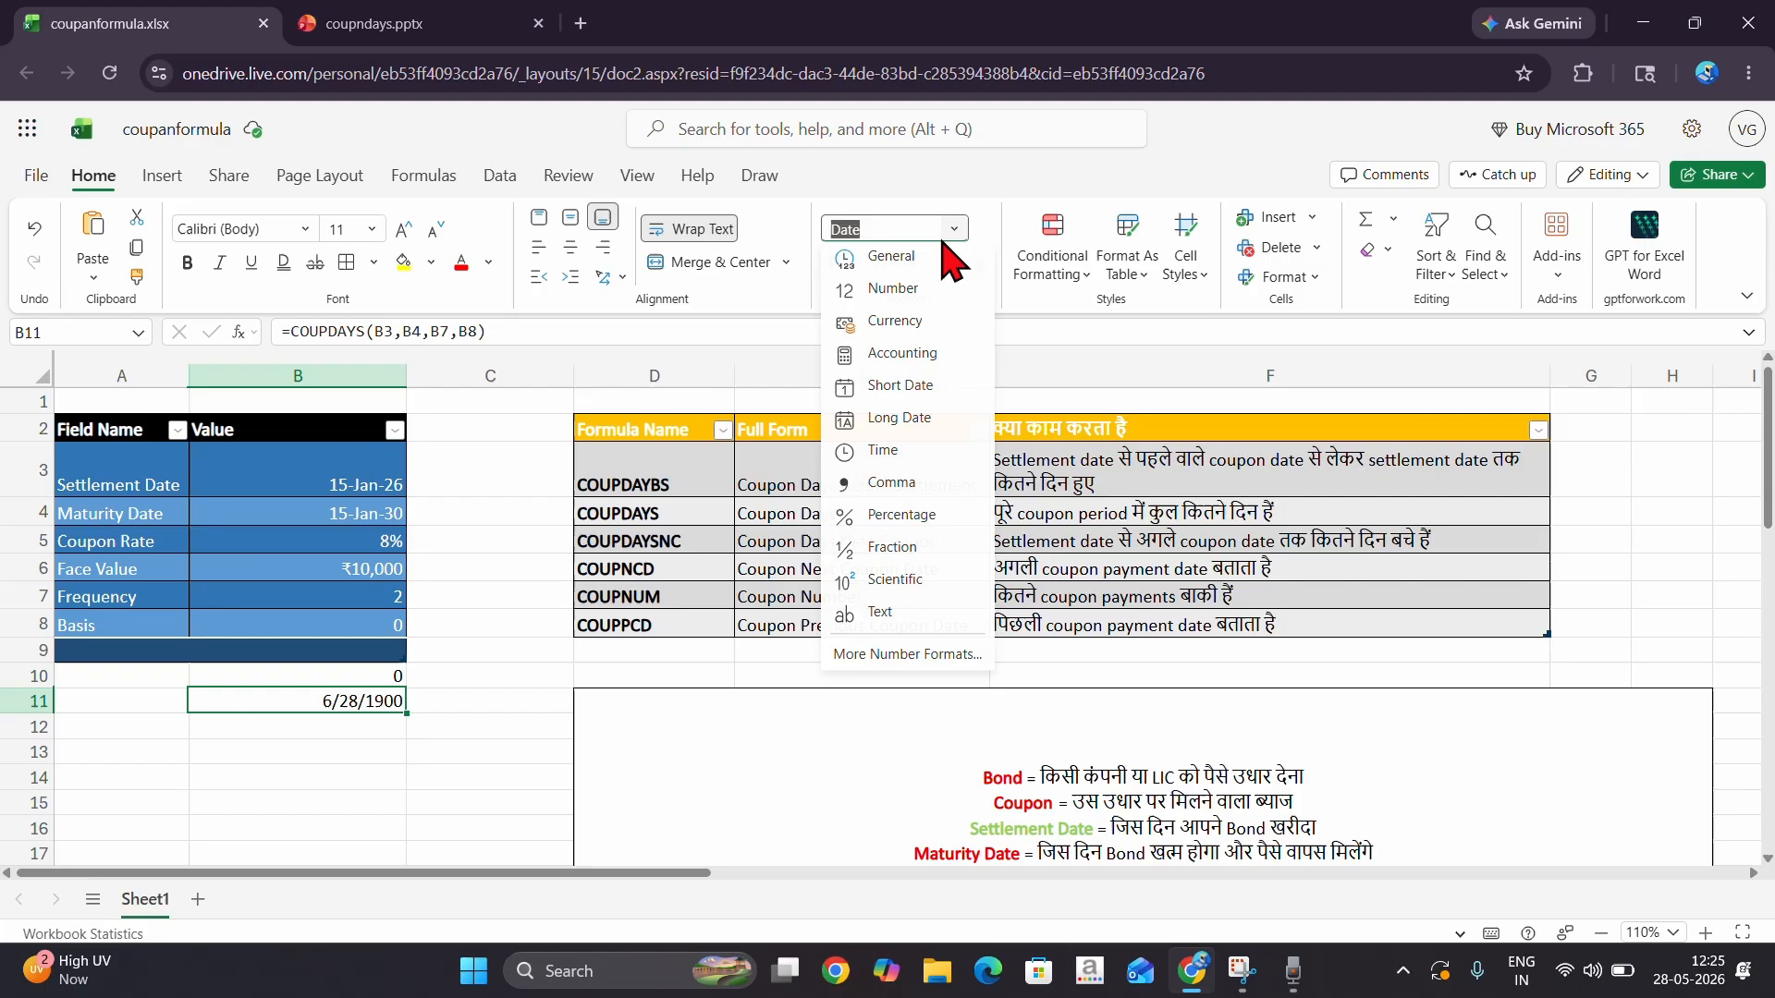
click(935, 290)
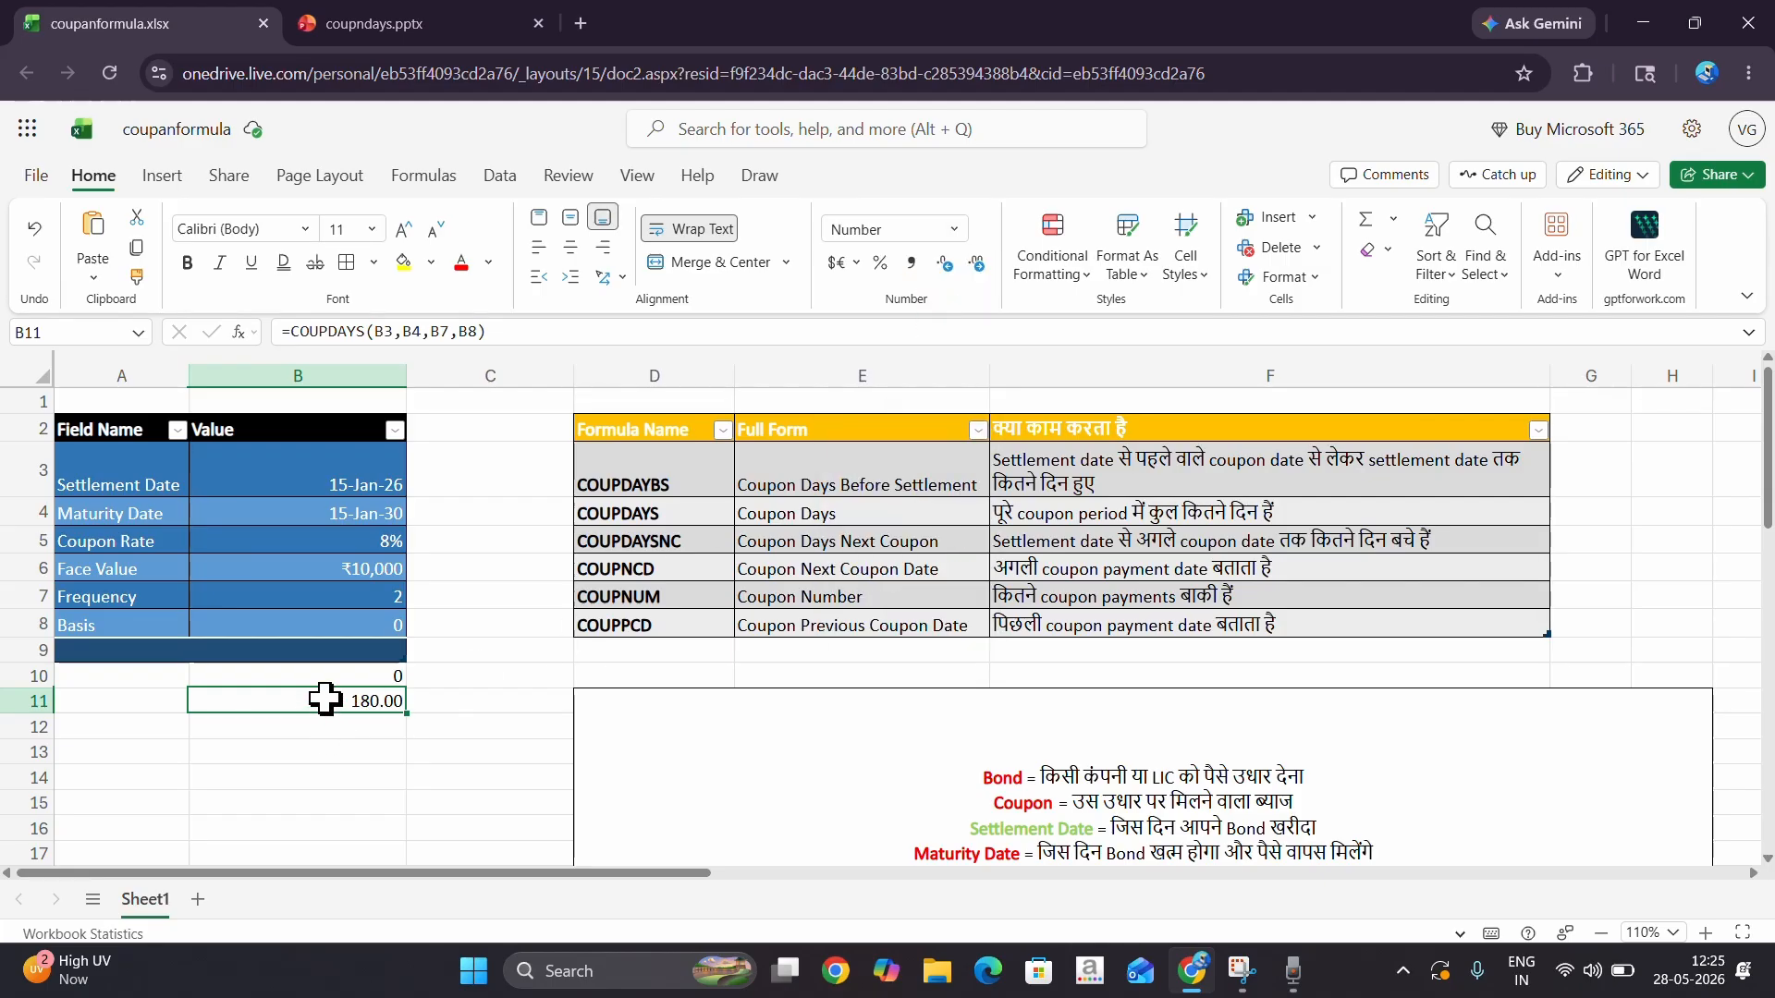
- Begin inserting the financial function COUPDAYSNC in cell B12, with B3 as settlement and B4 as maturity
click(325, 733)
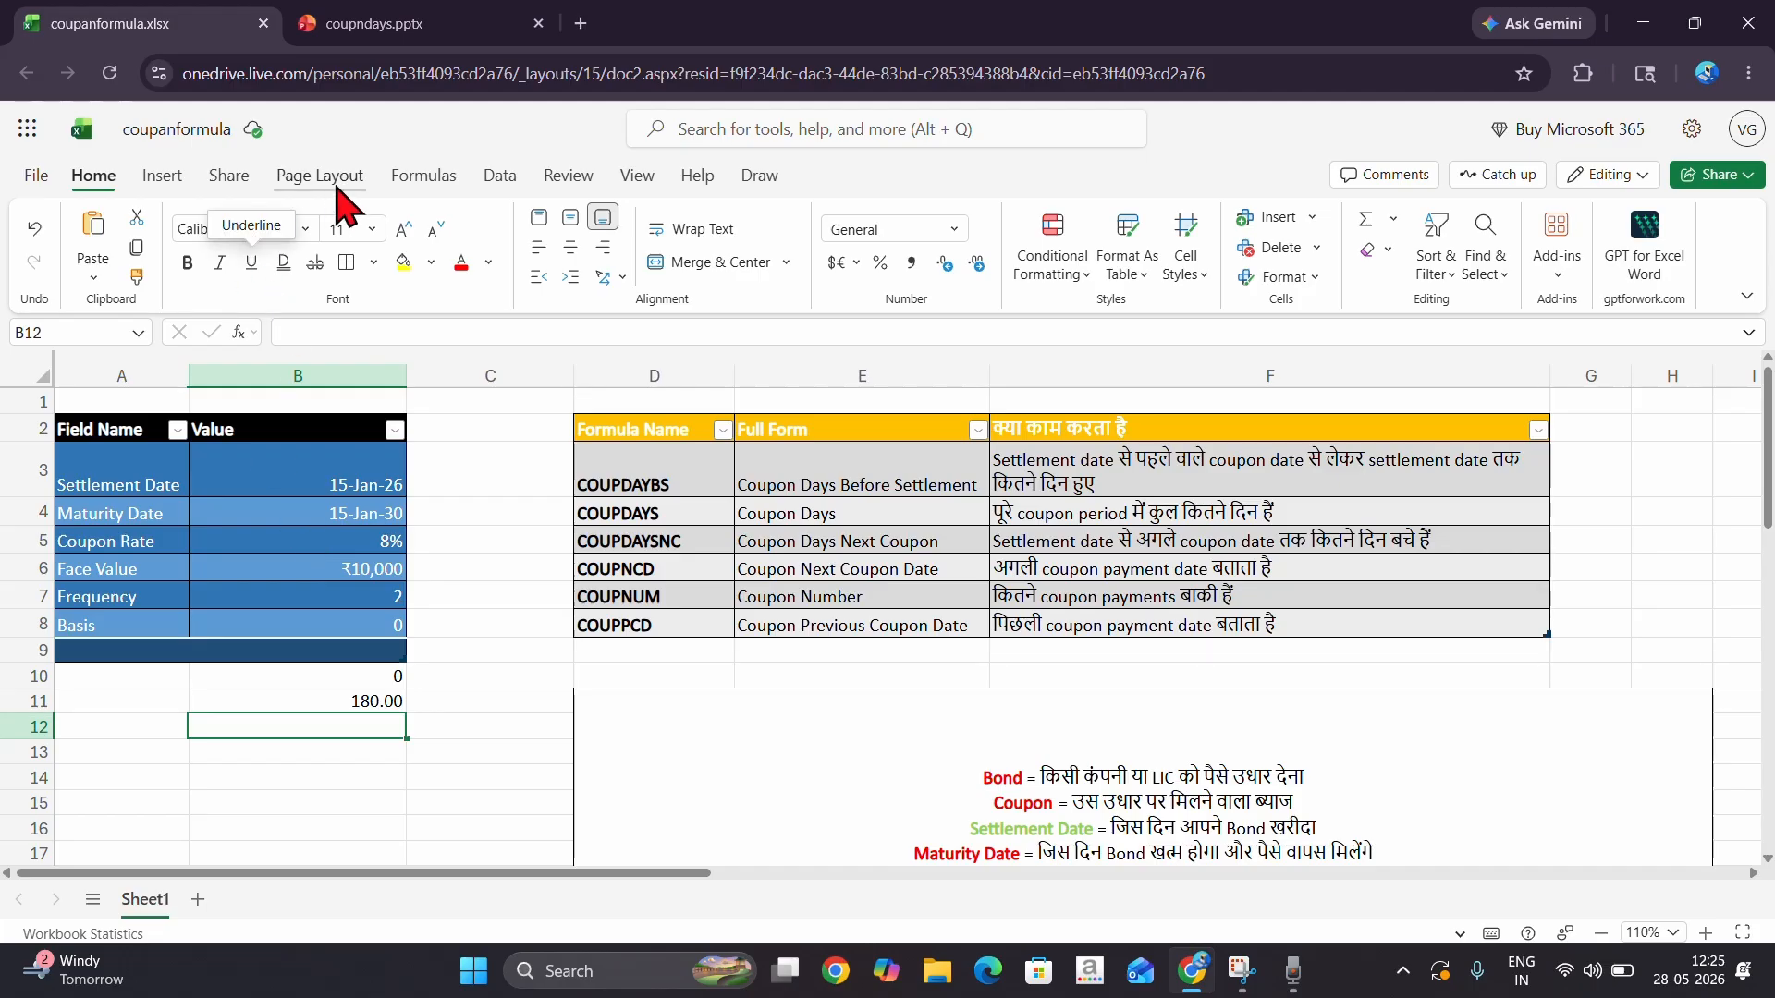
click(427, 178)
click(175, 248)
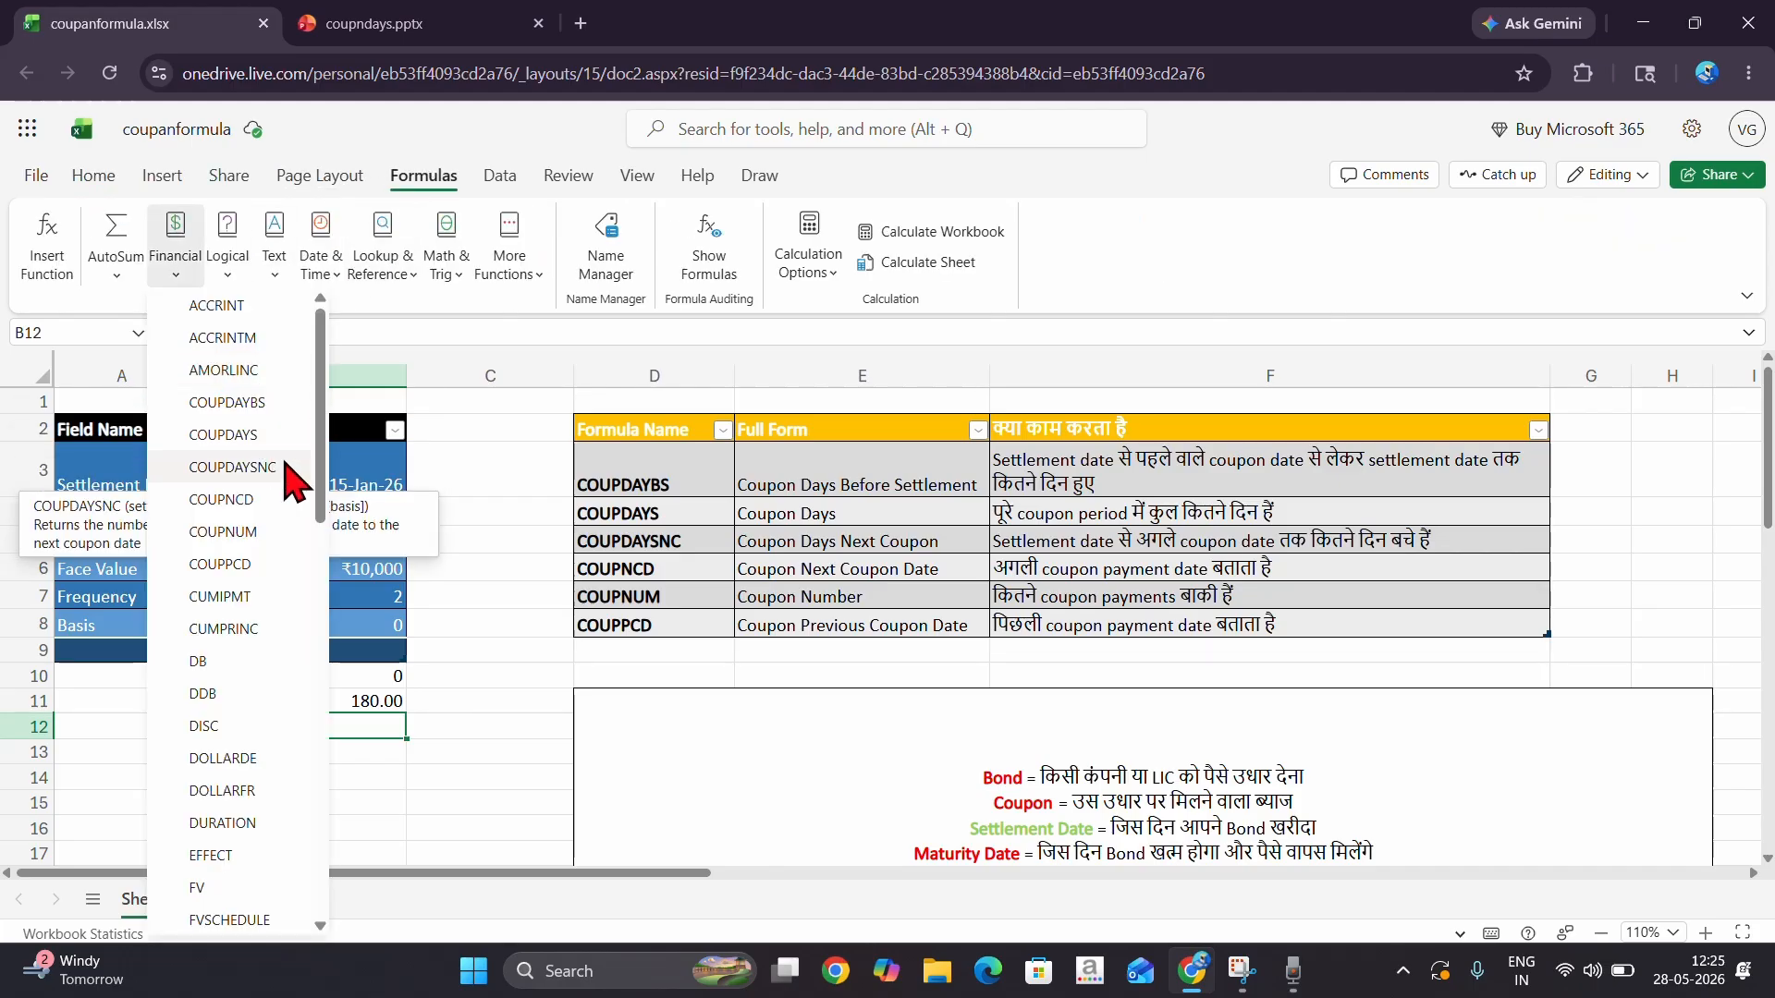
click(286, 473)
click(696, 474)
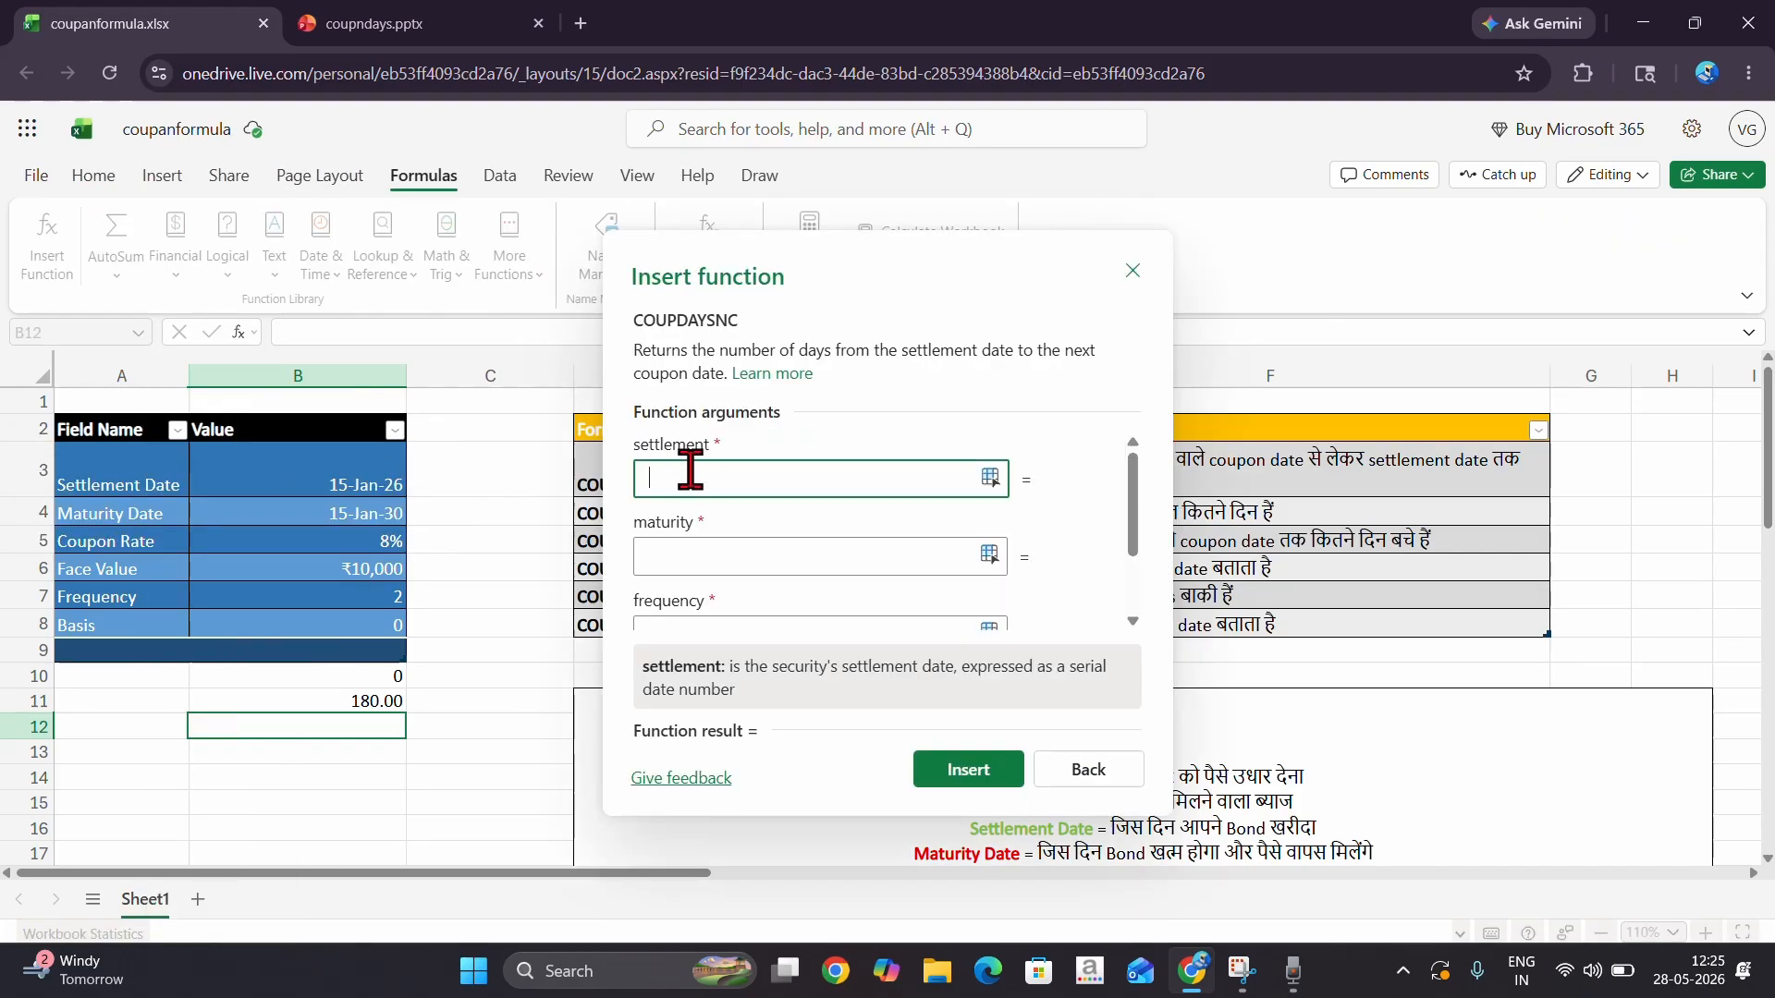
click(222, 483)
click(689, 555)
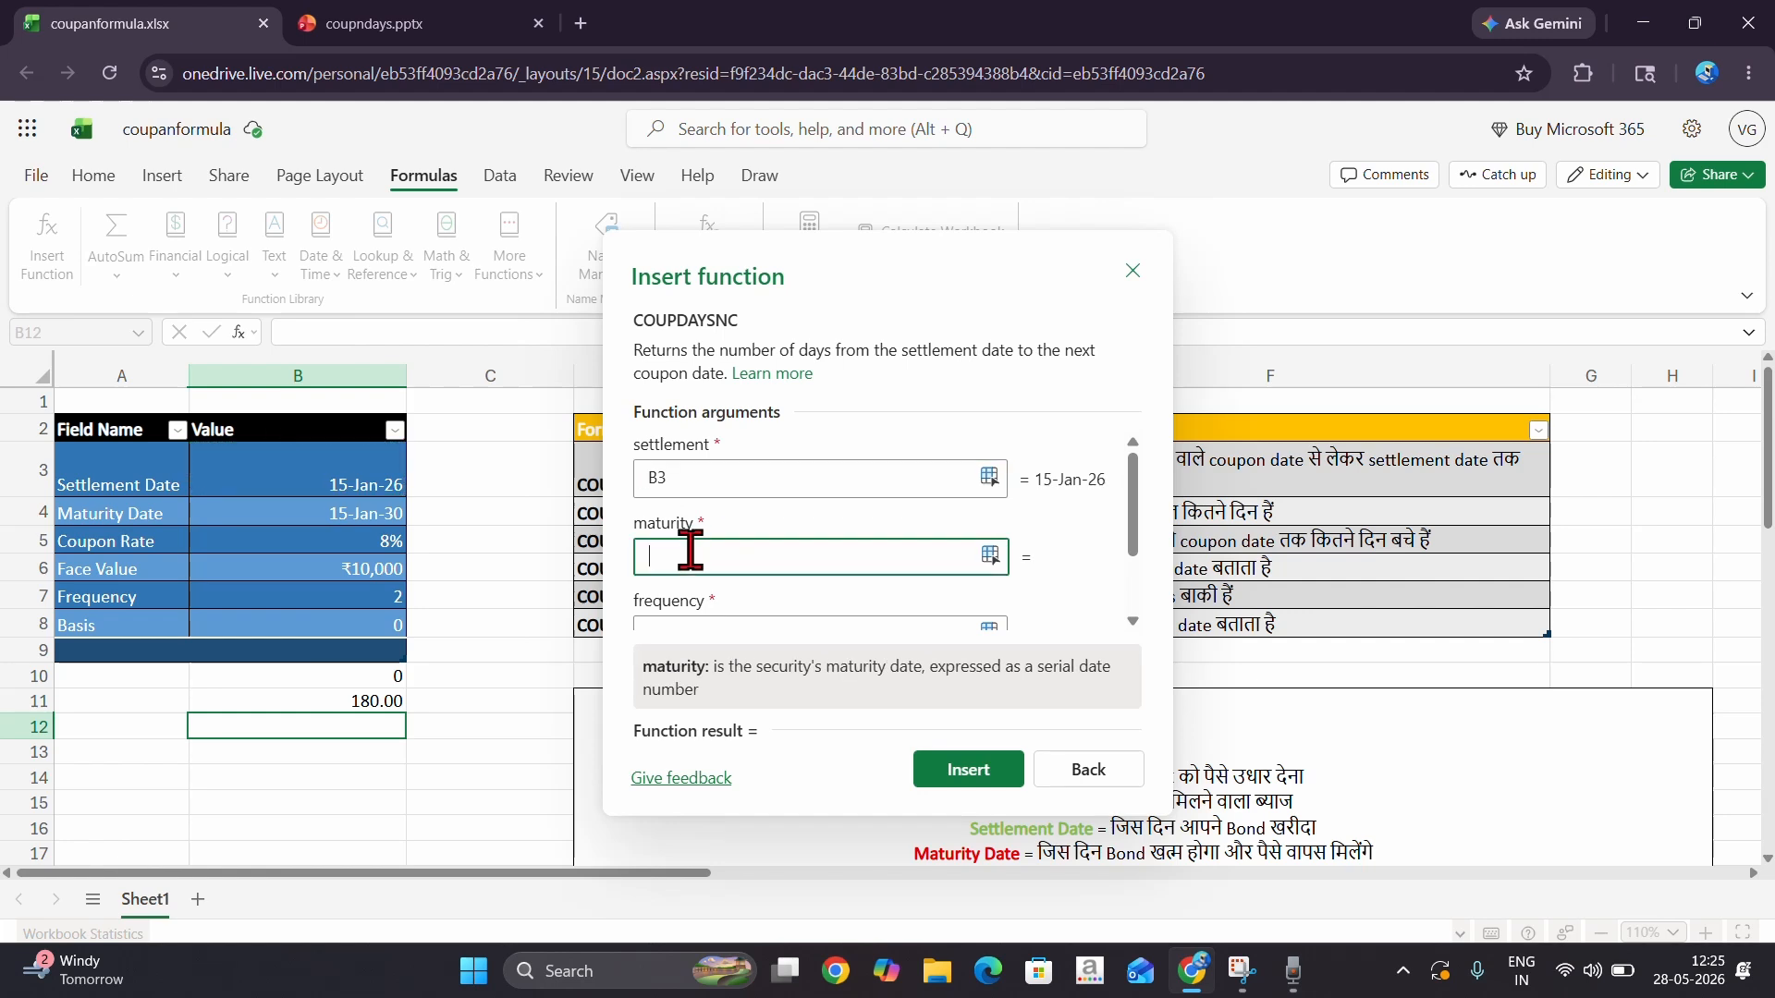
click(305, 515)
- Set the COUPDAYSNC frequency argument to B7 and basis to B8, and insert the function
scroll(726, 536, down, 1)
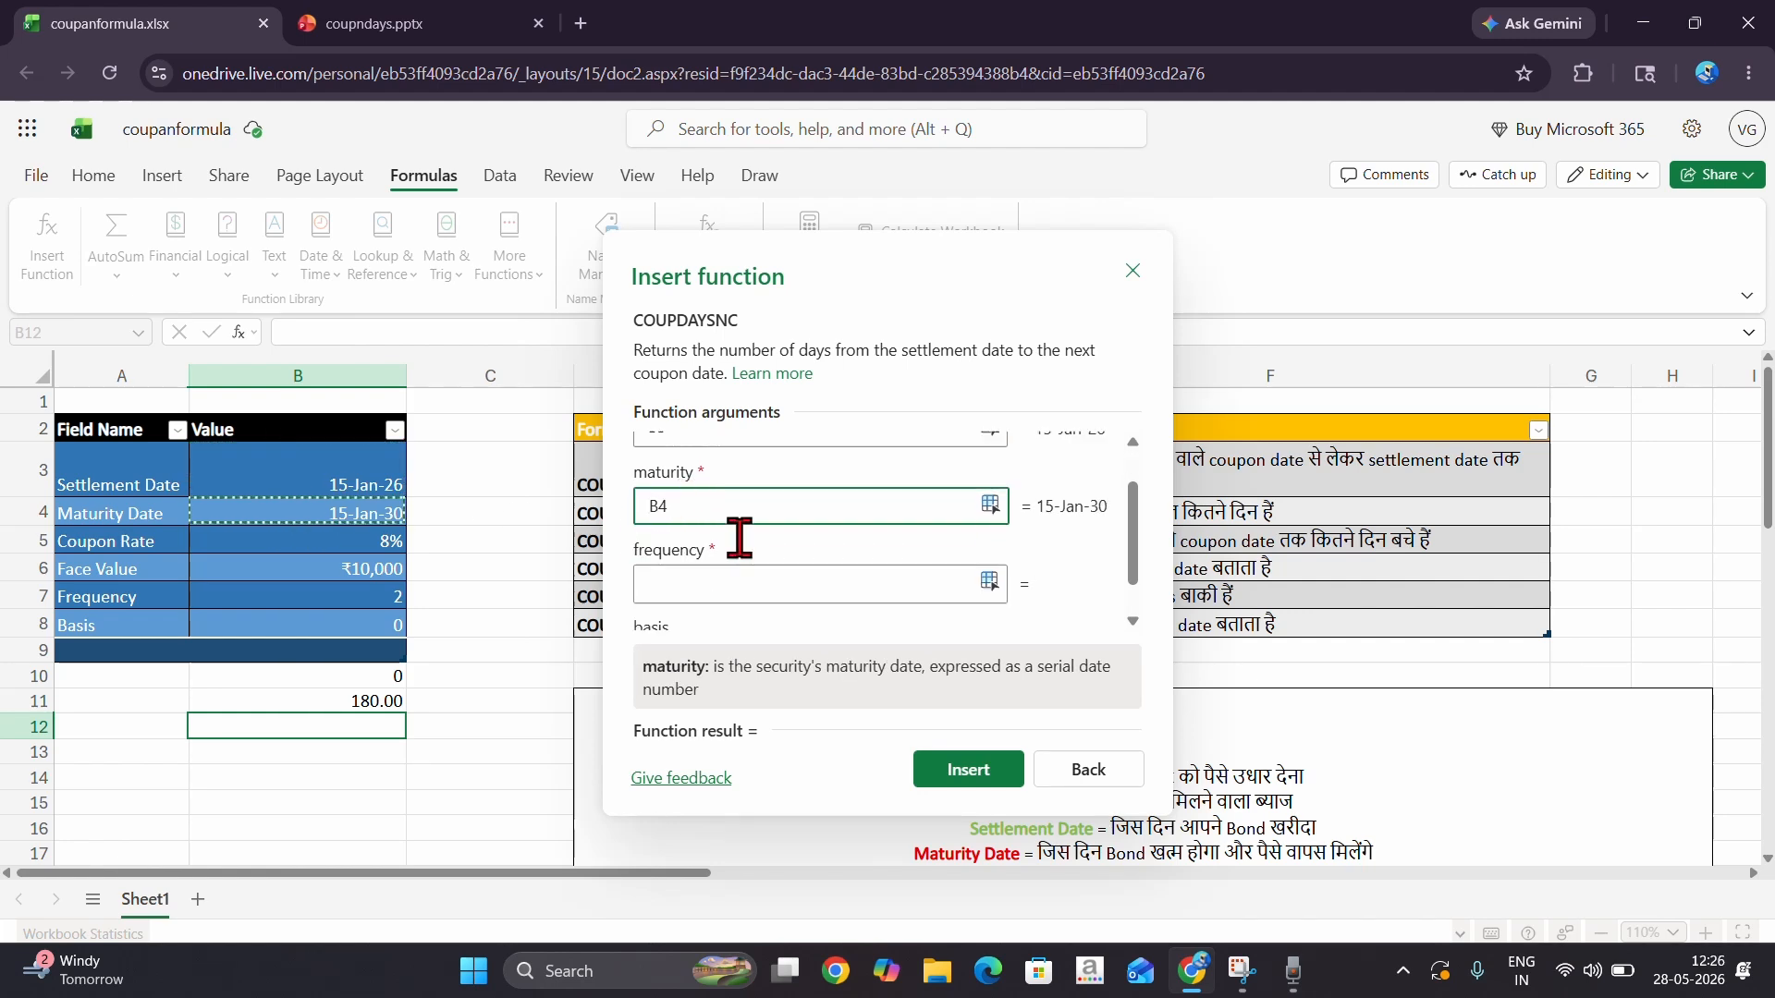
click(734, 533)
click(279, 592)
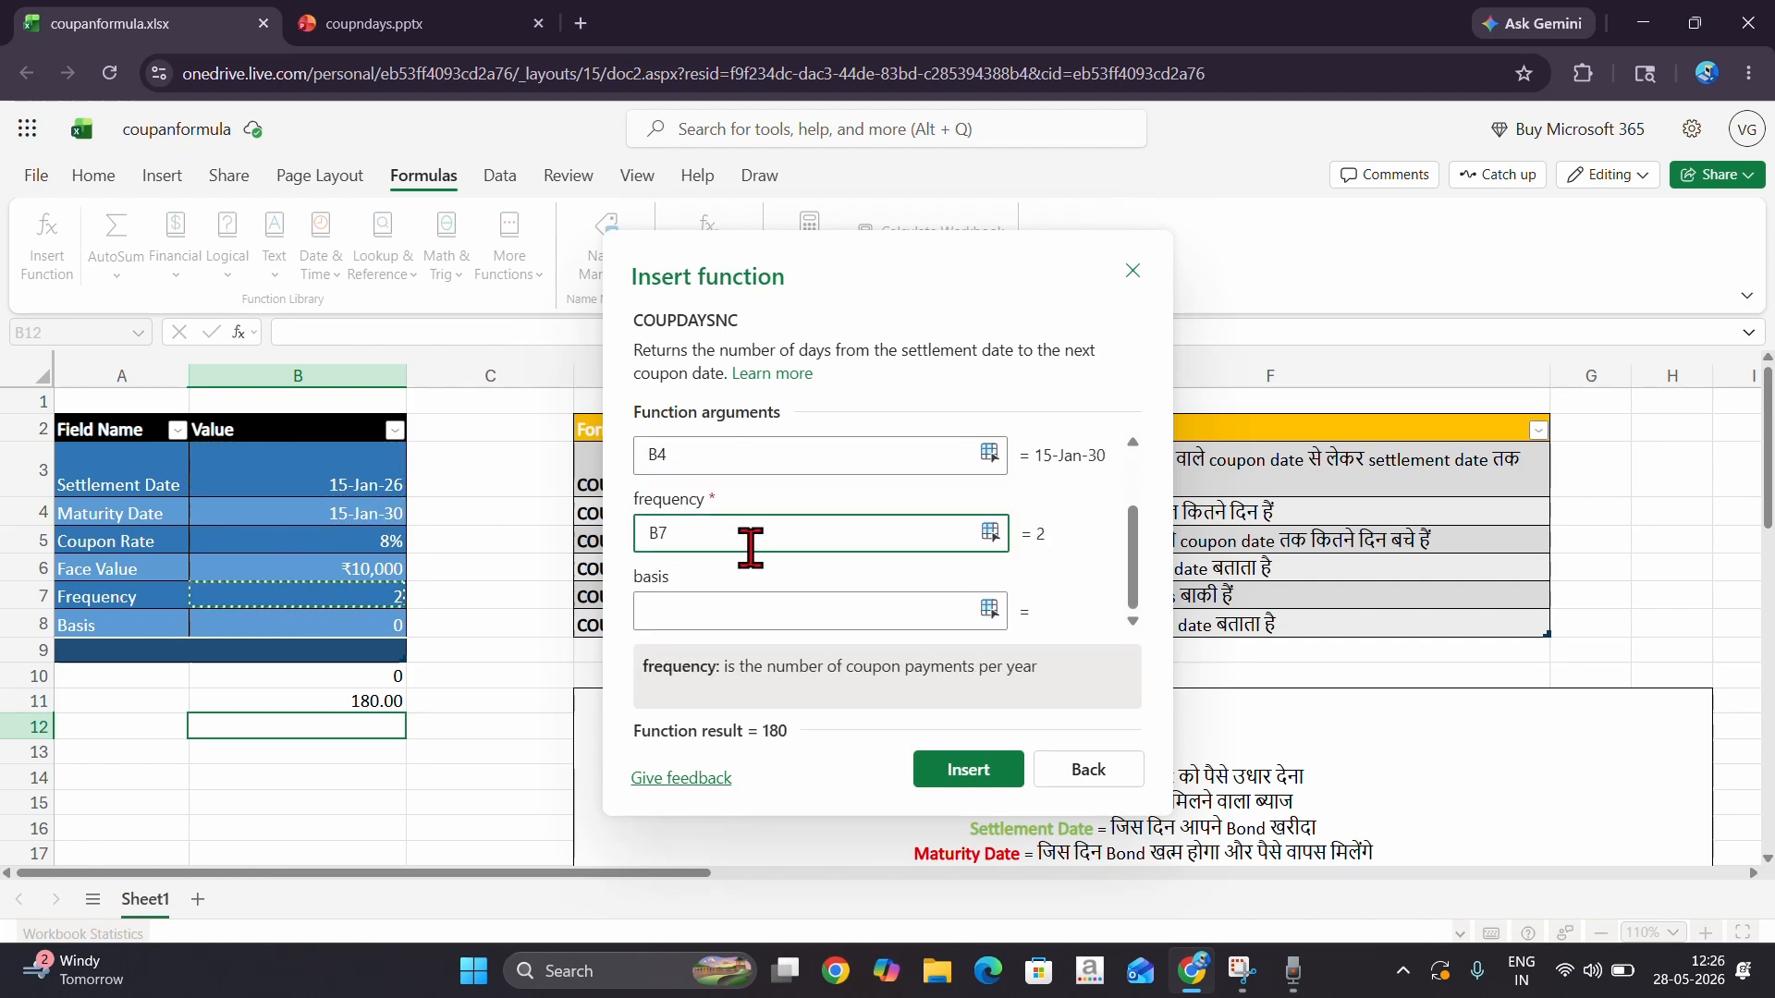
click(744, 611)
click(343, 634)
click(957, 777)
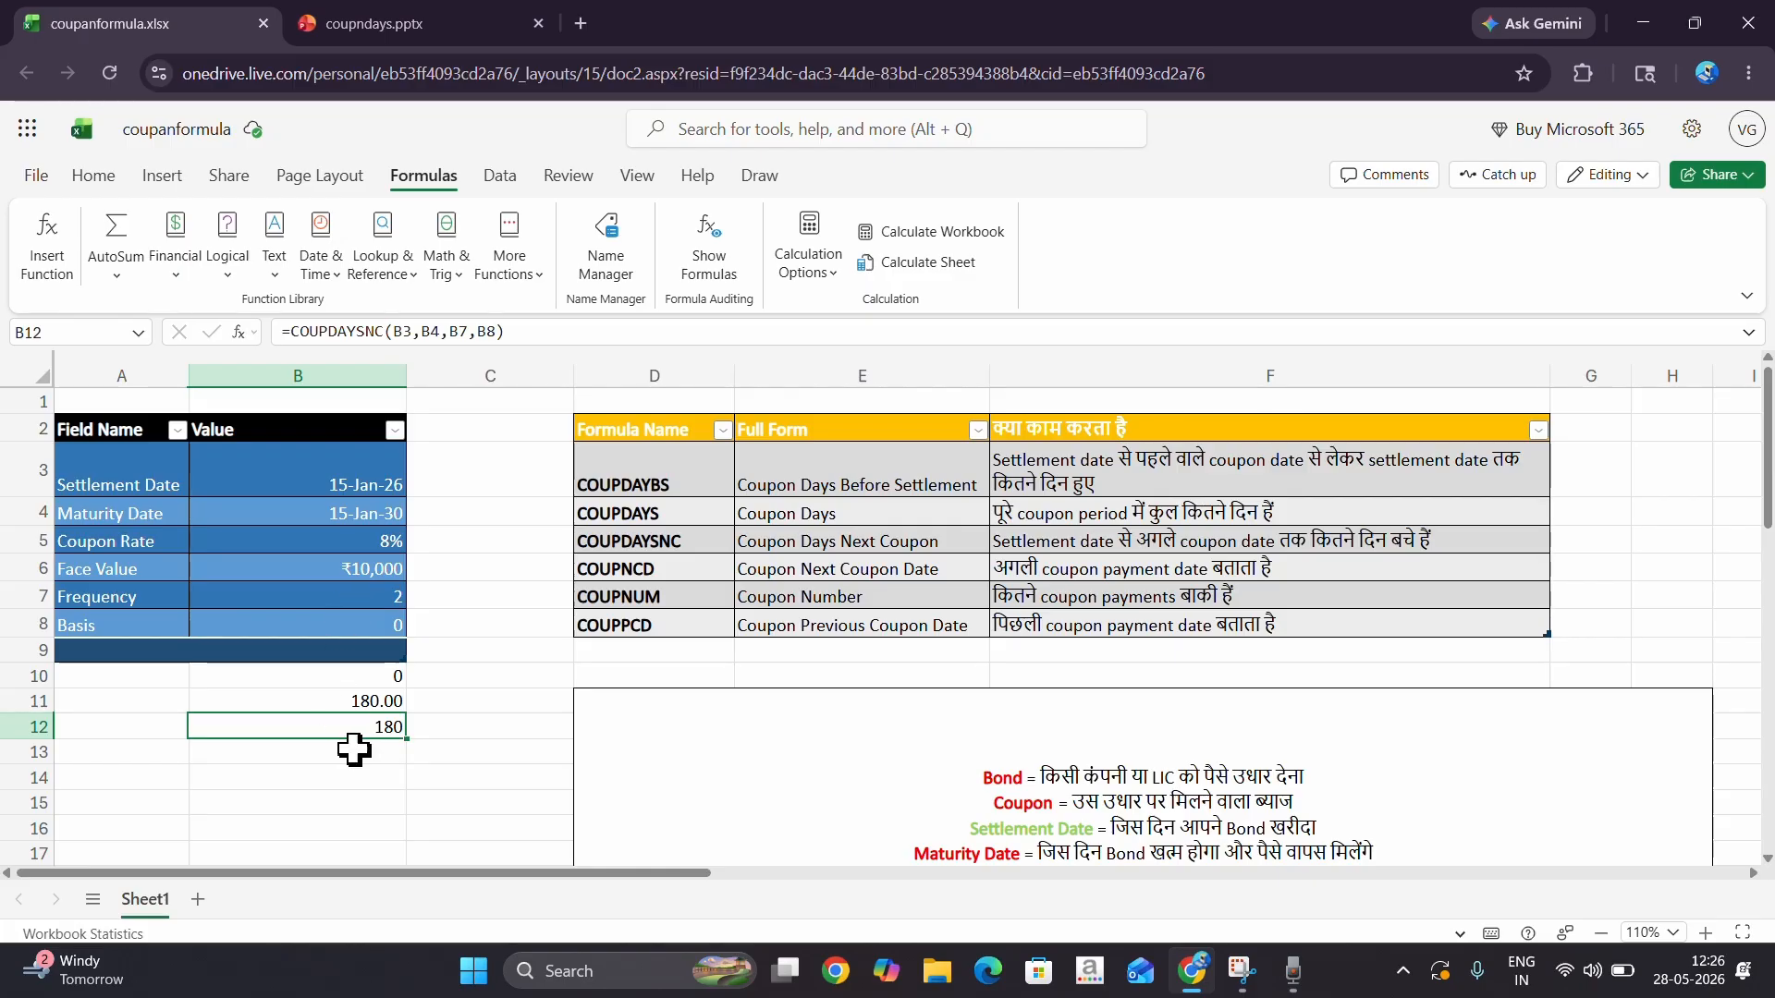
- Compare the COUPDAYSNC description in row 5 with the settlement date and the formula in B12
drag(691, 543, 1016, 533)
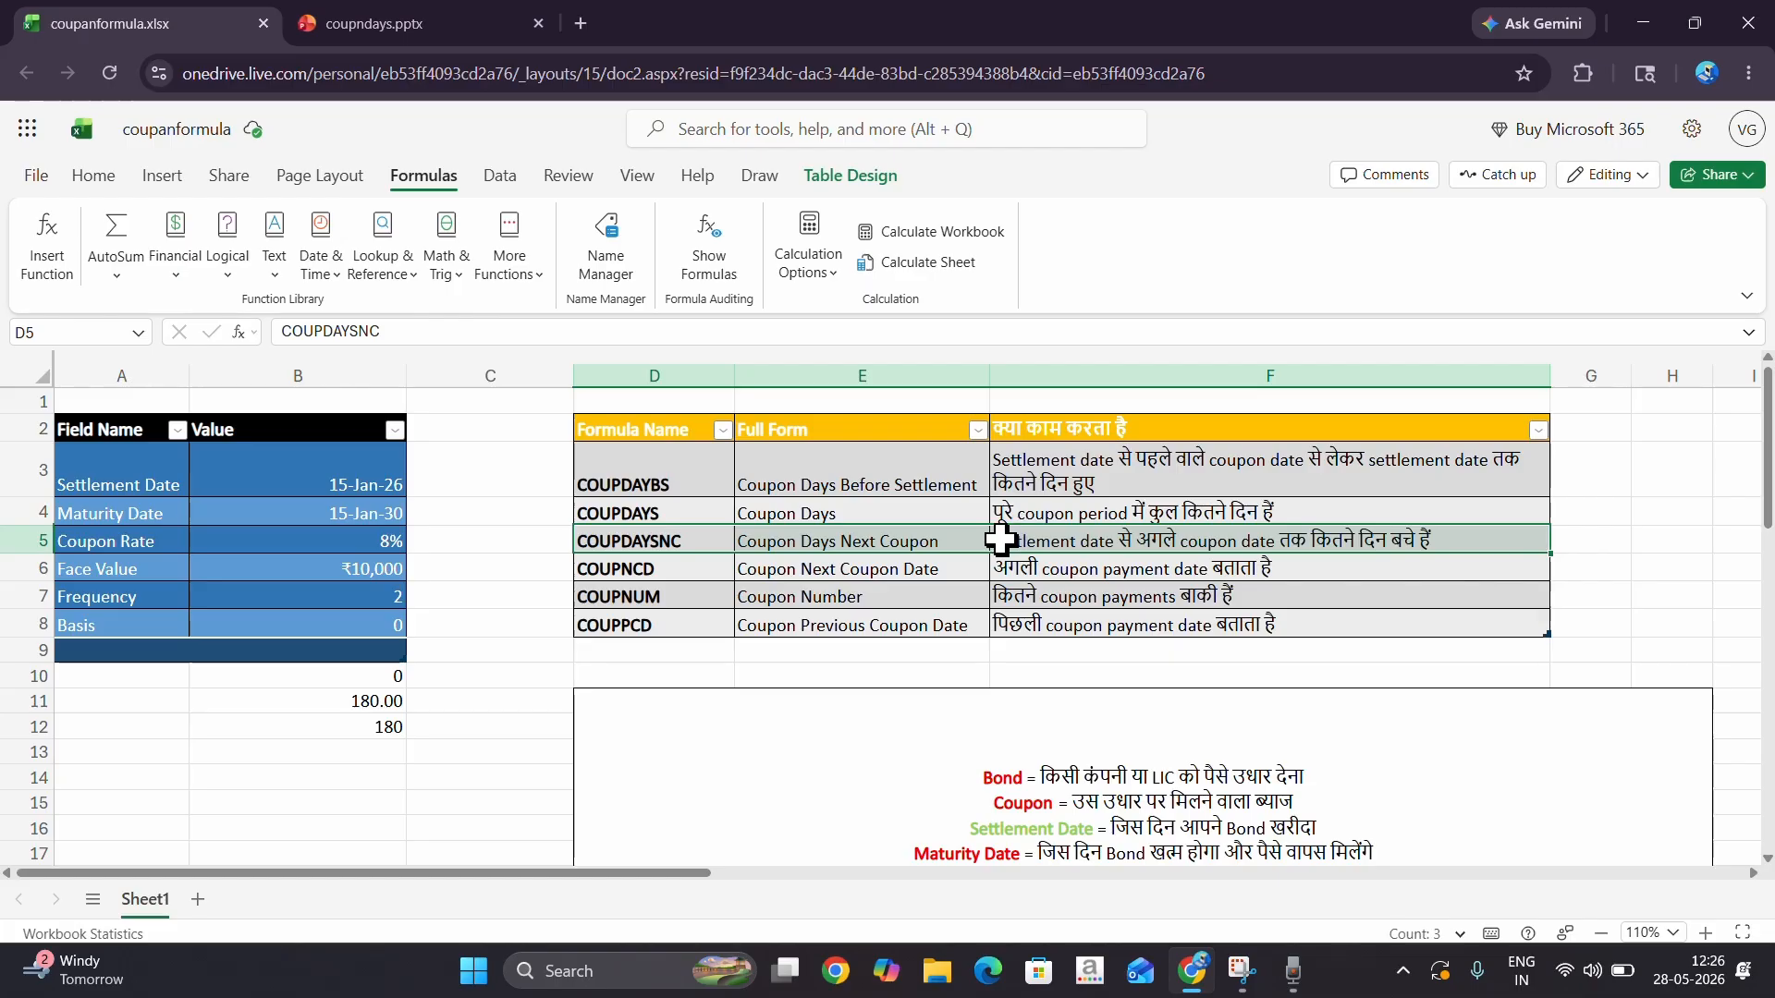
click(345, 725)
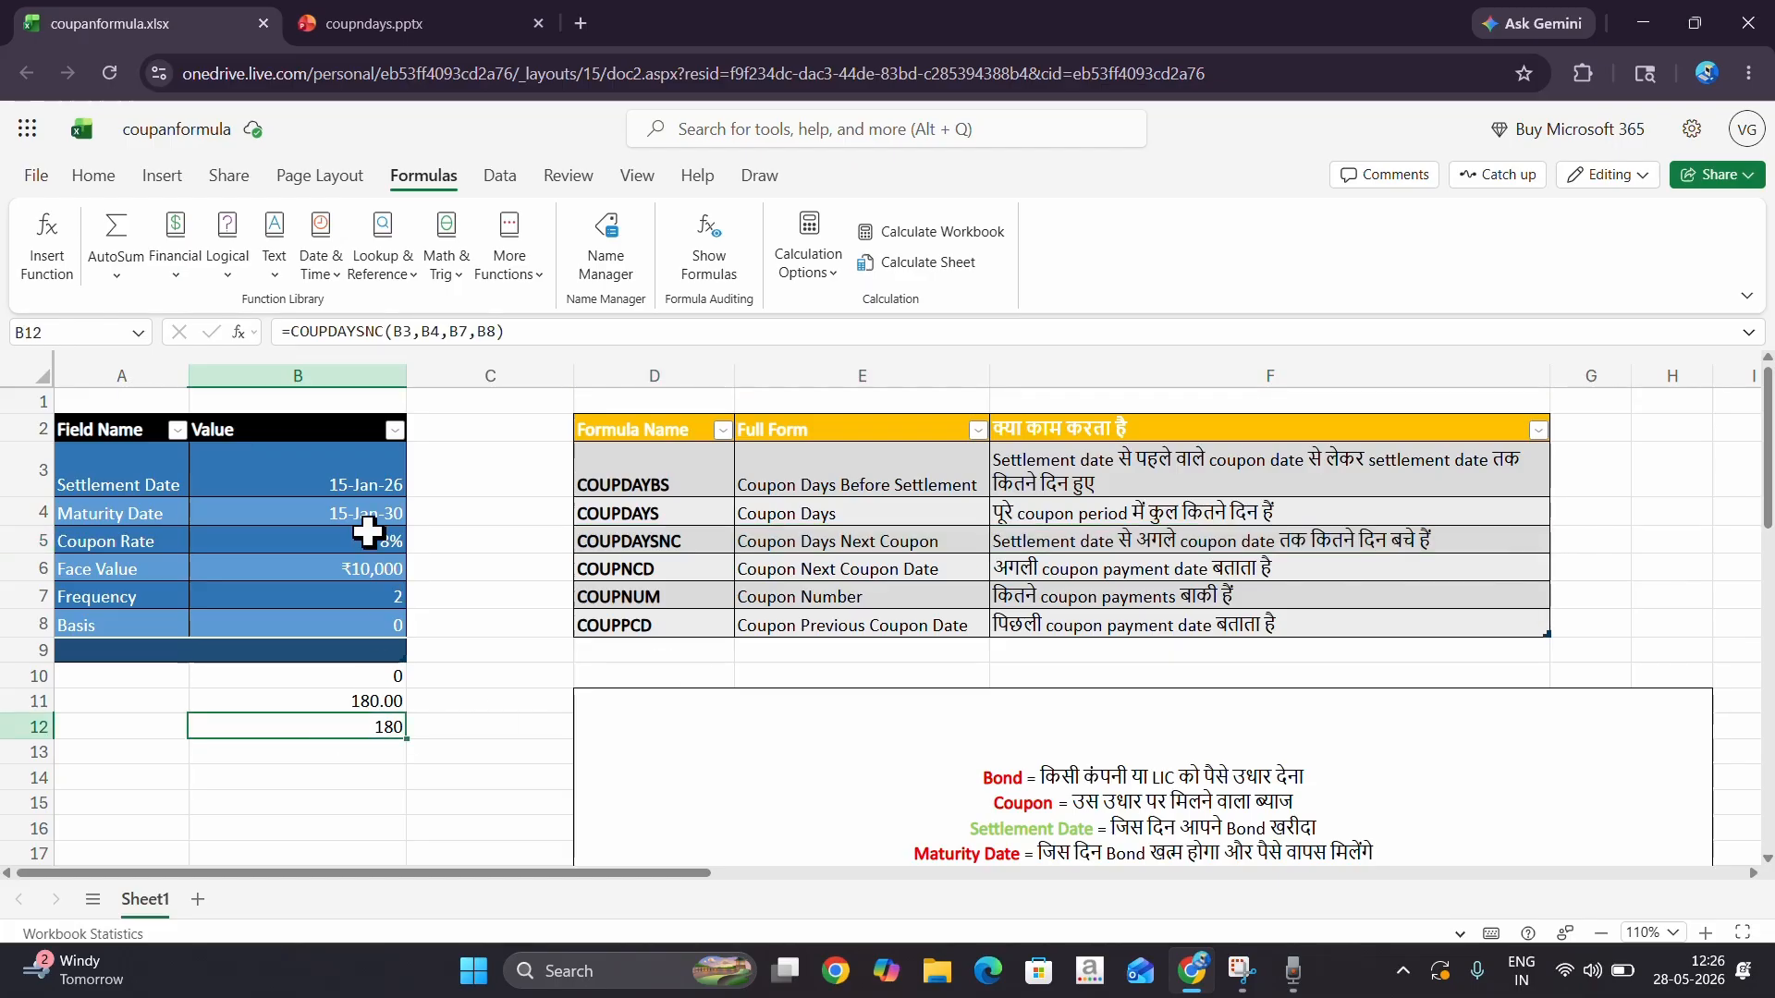
click(360, 482)
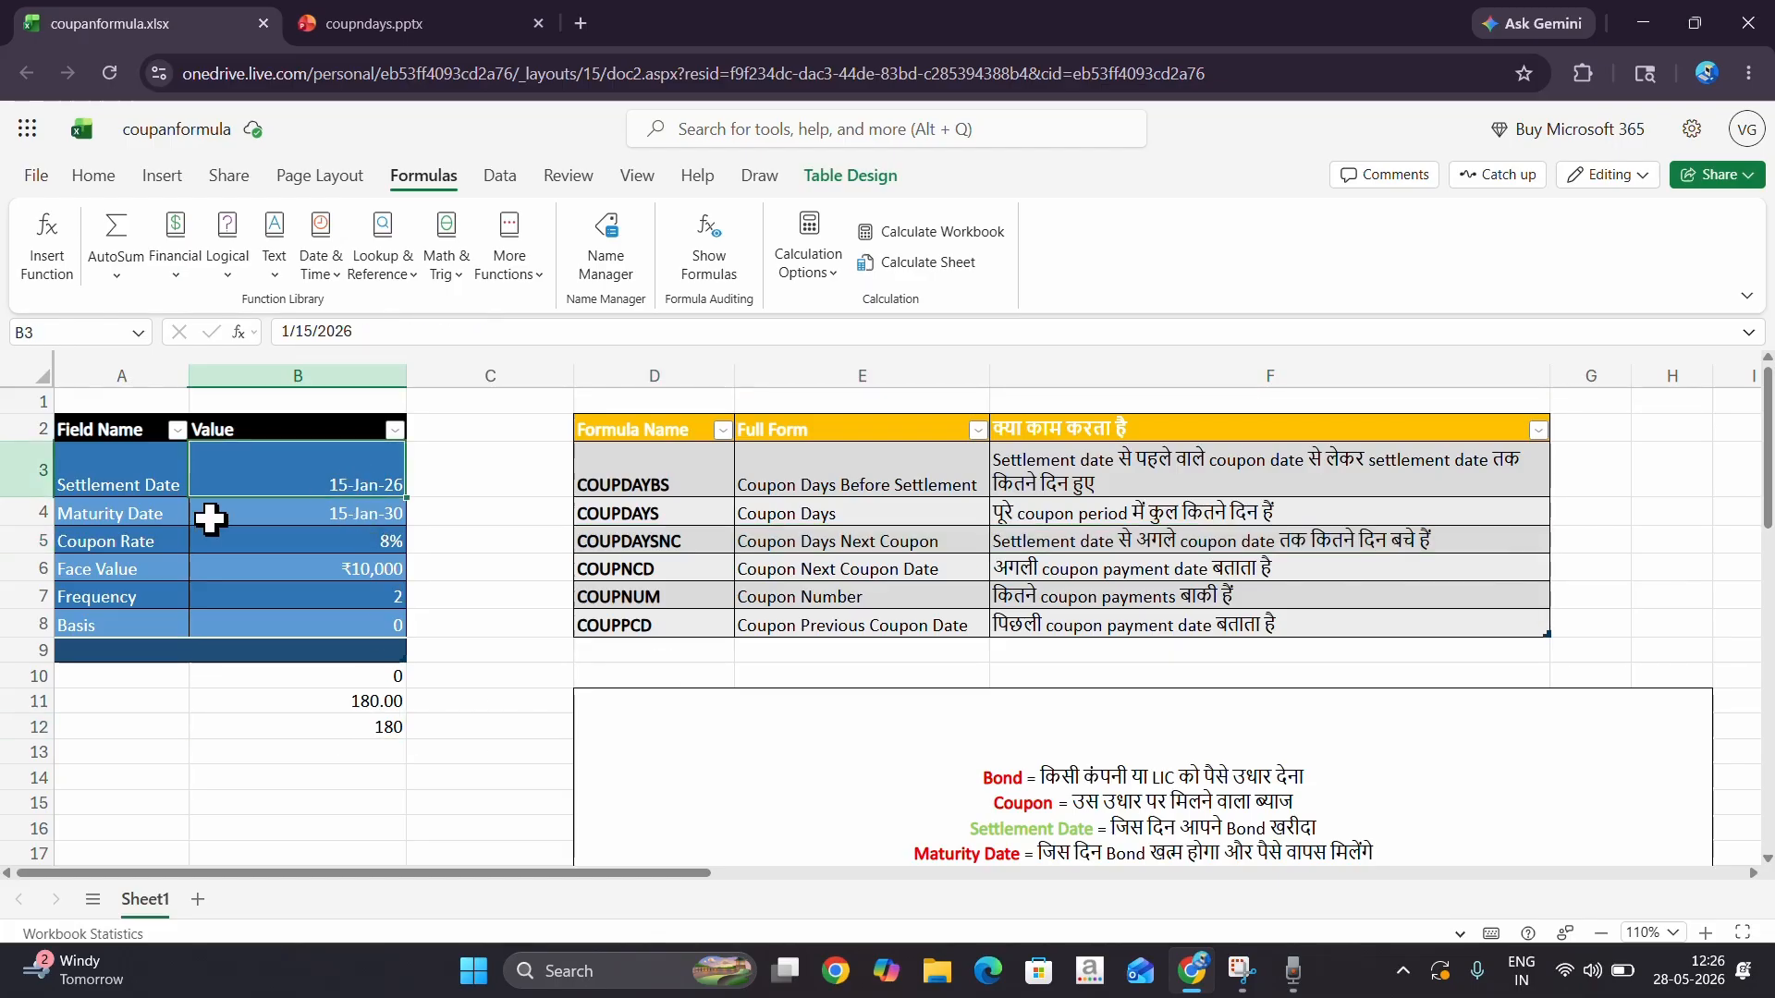
drag(166, 468, 279, 489)
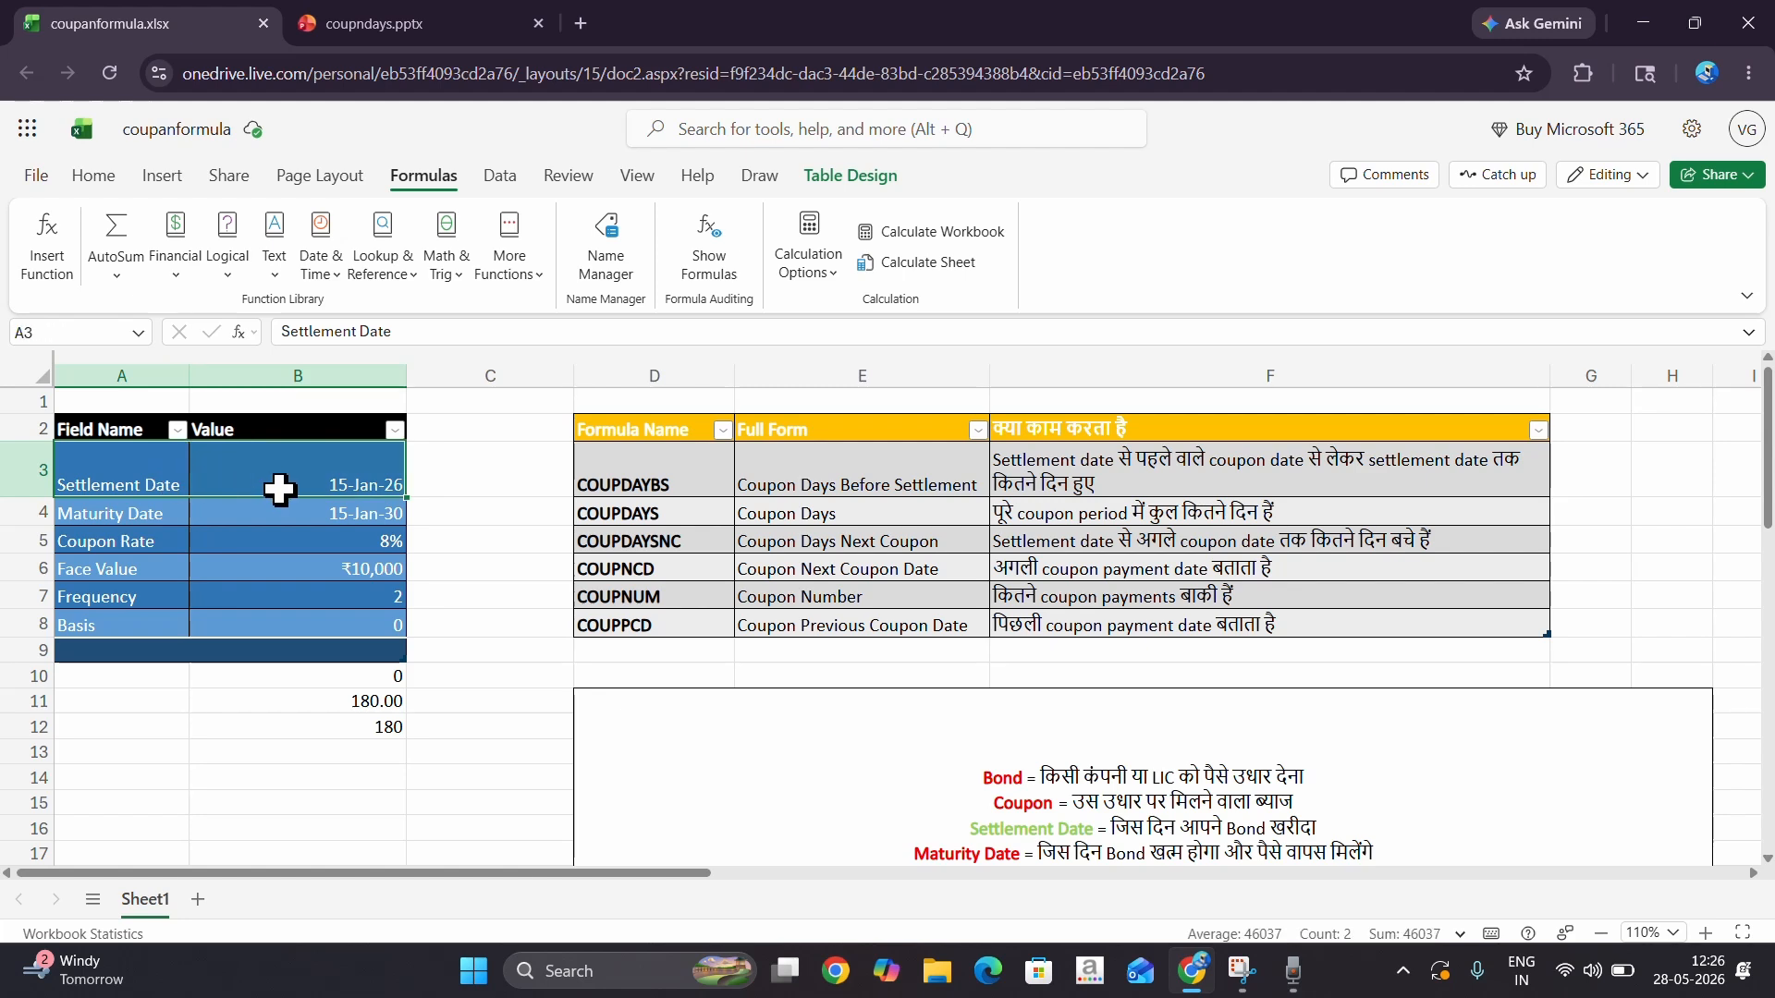
click(313, 733)
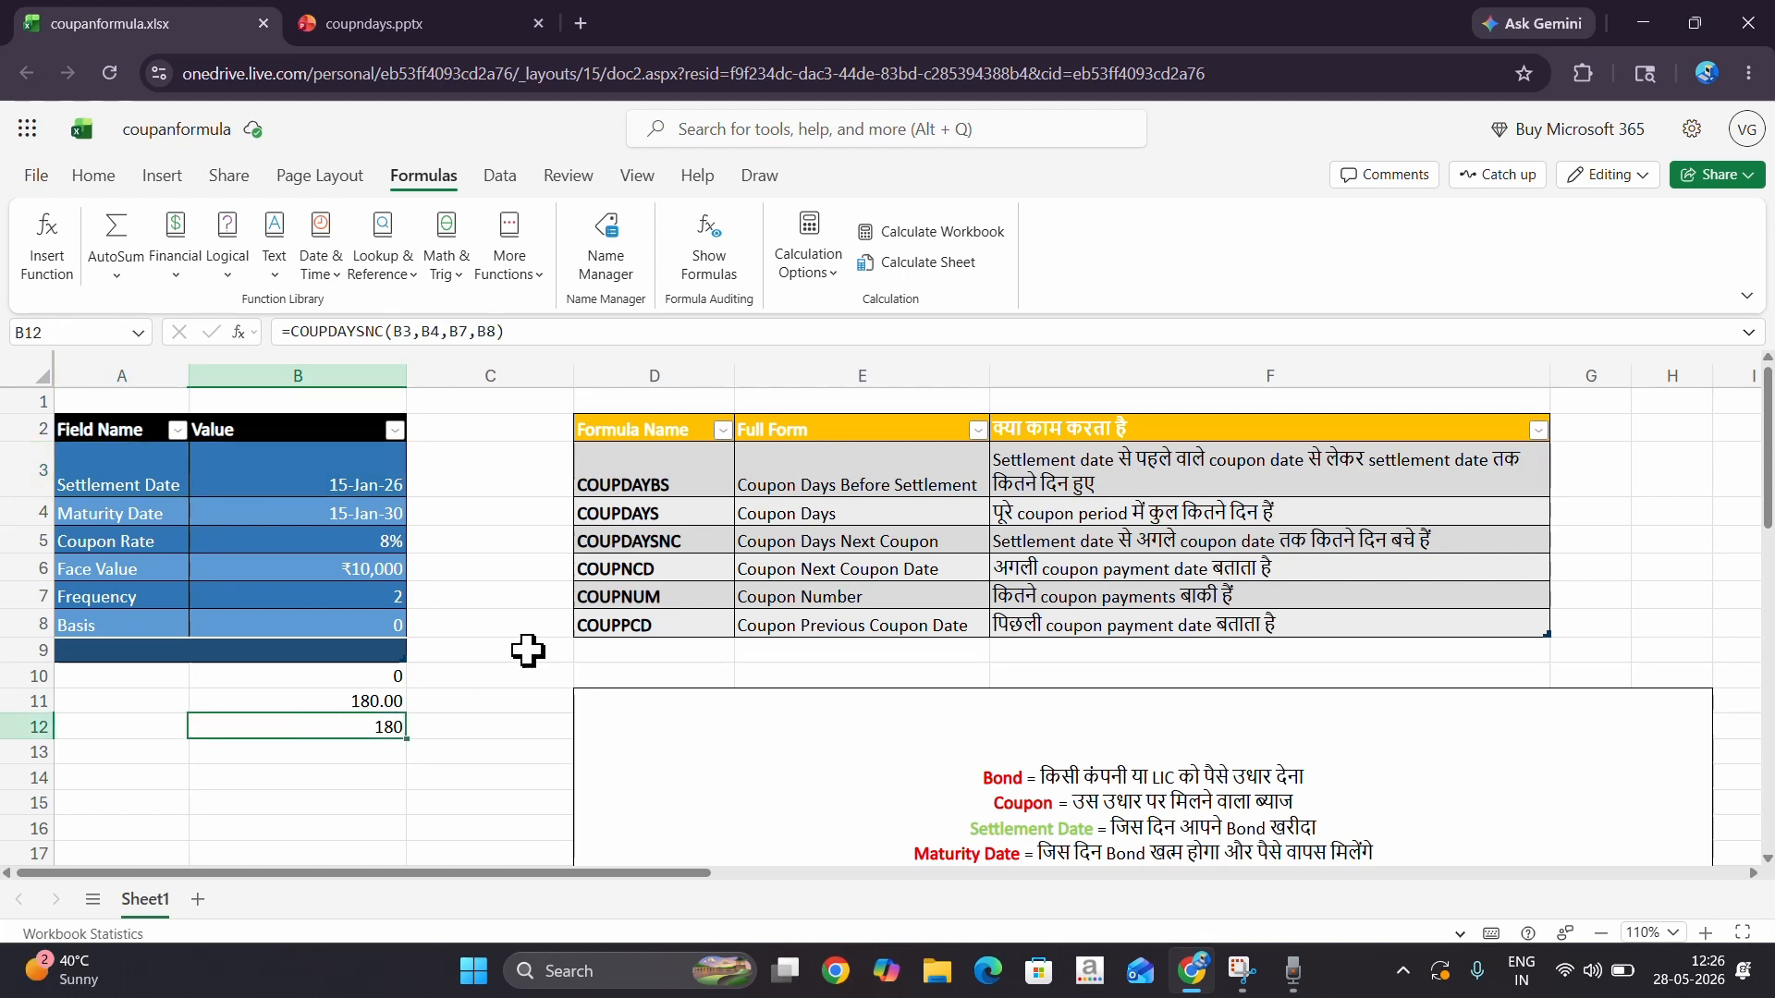
- Begin inserting the financial function COUPNCD in cell B13, with B3 as settlement and B4 as maturity
click(693, 568)
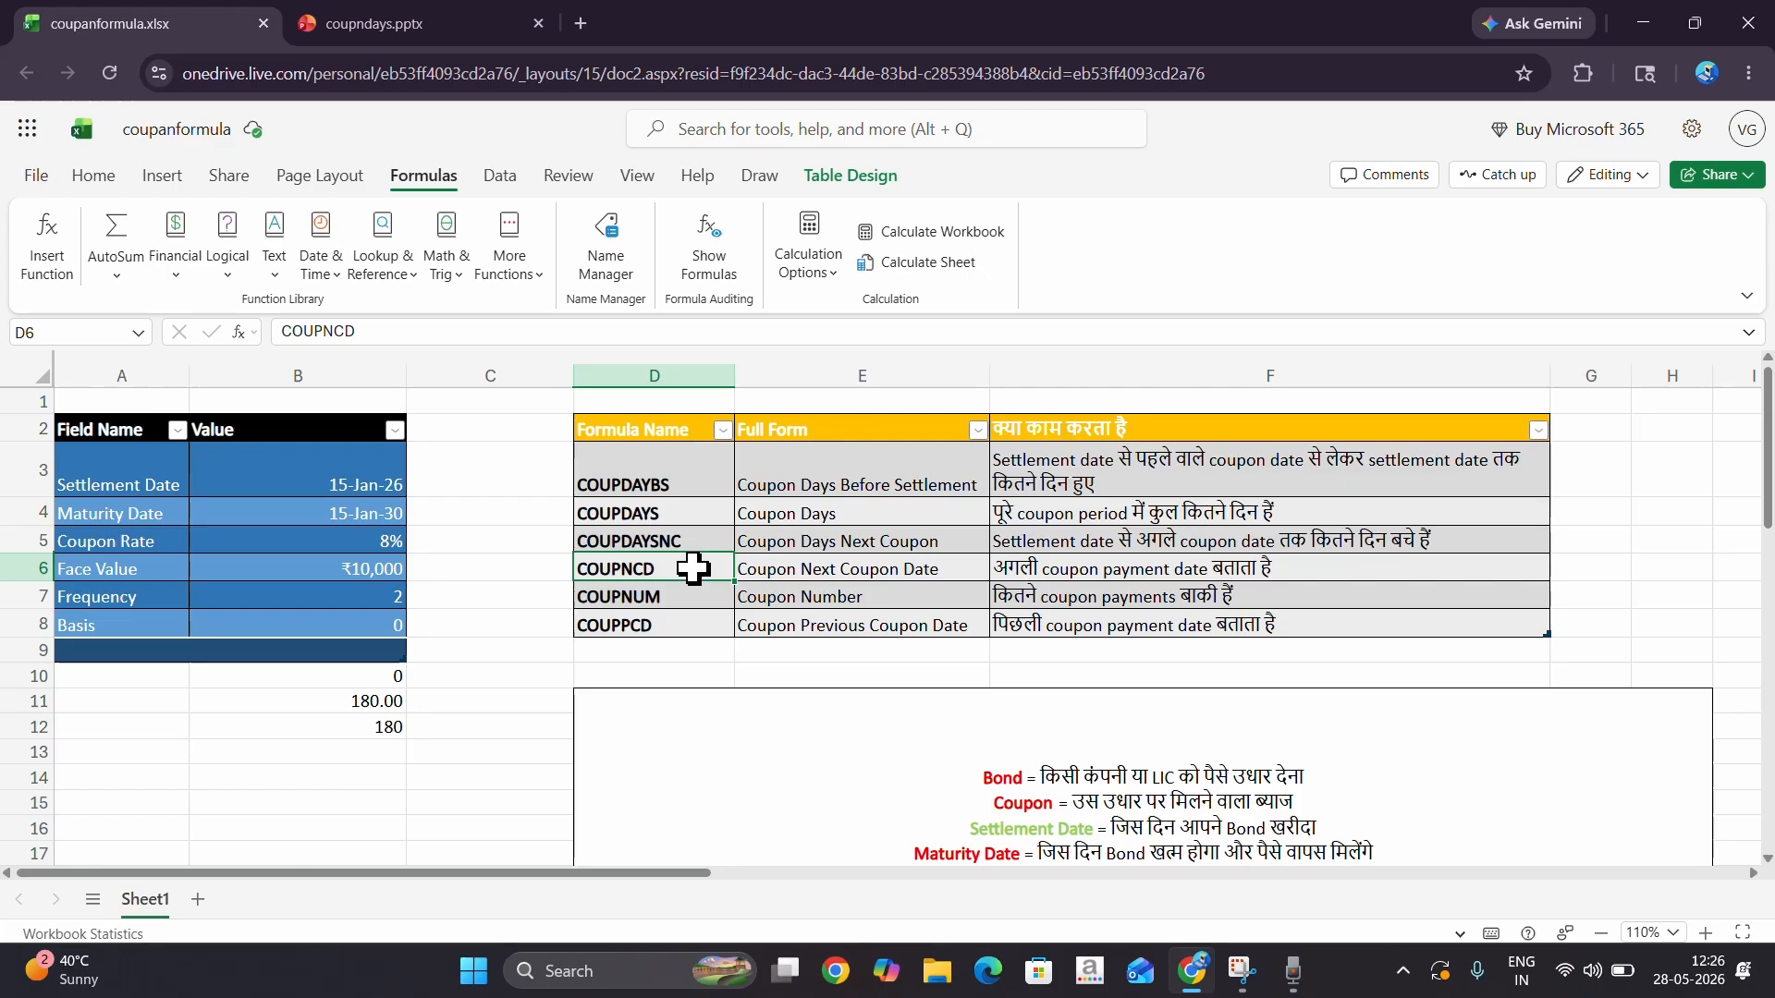
click(382, 749)
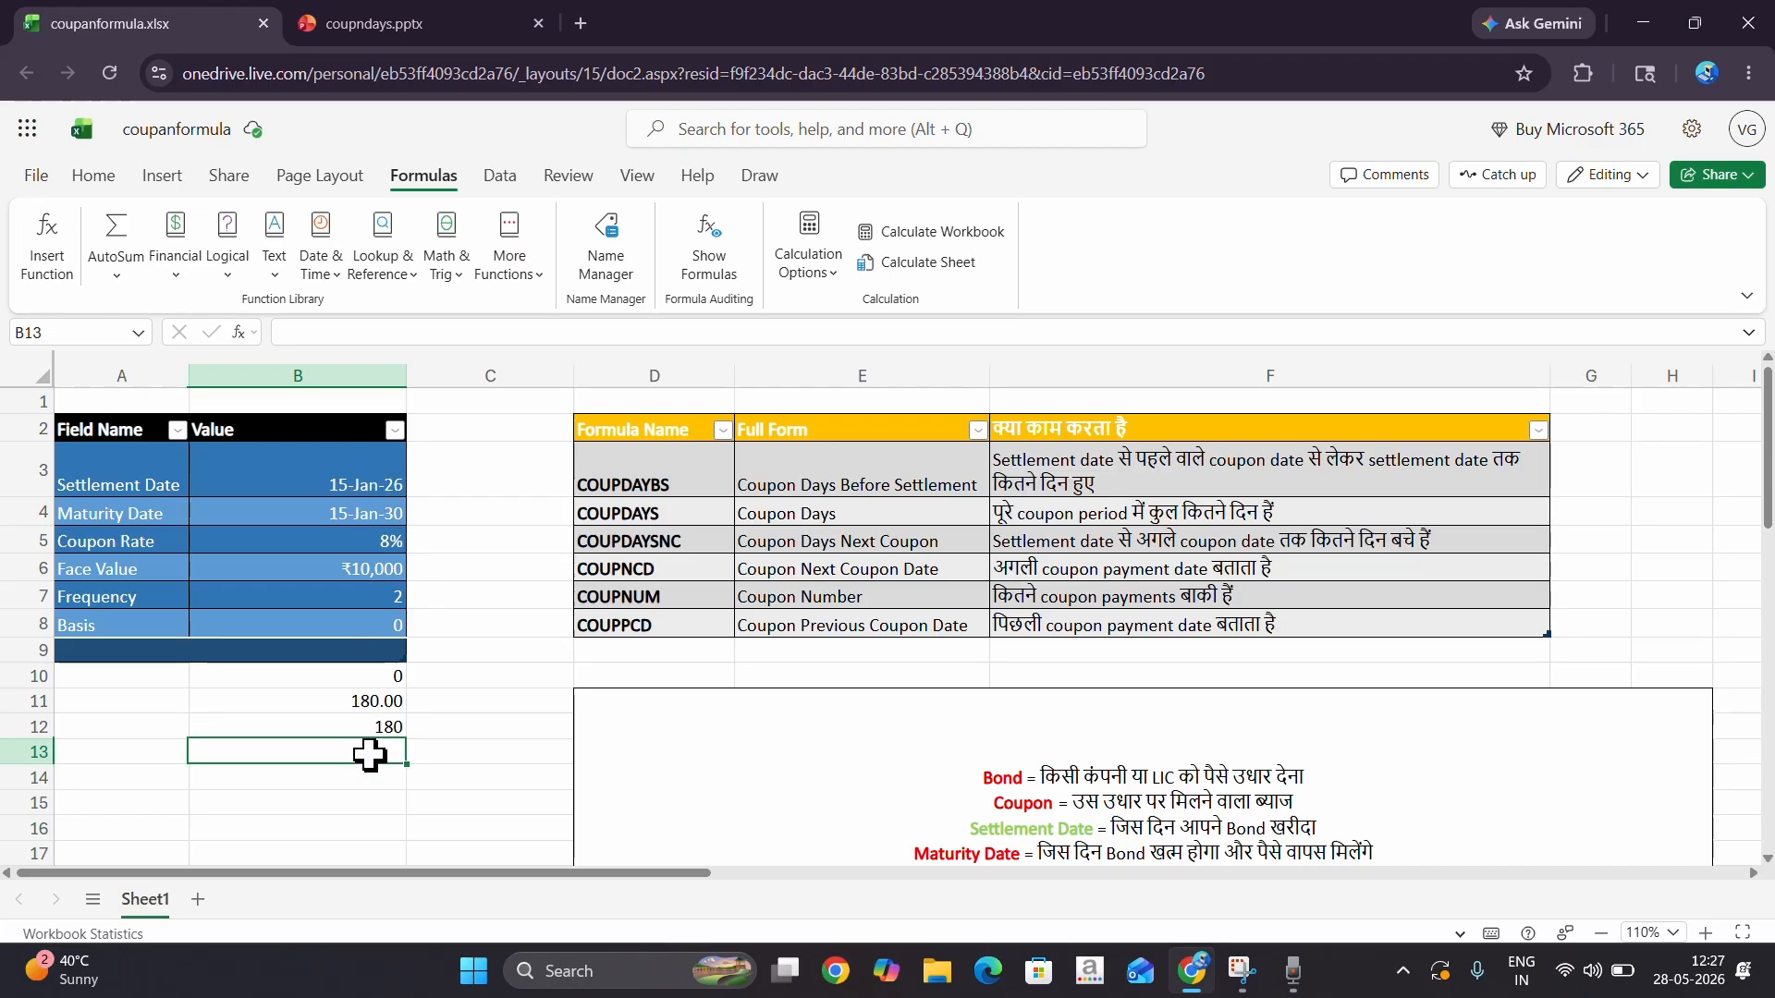
click(175, 231)
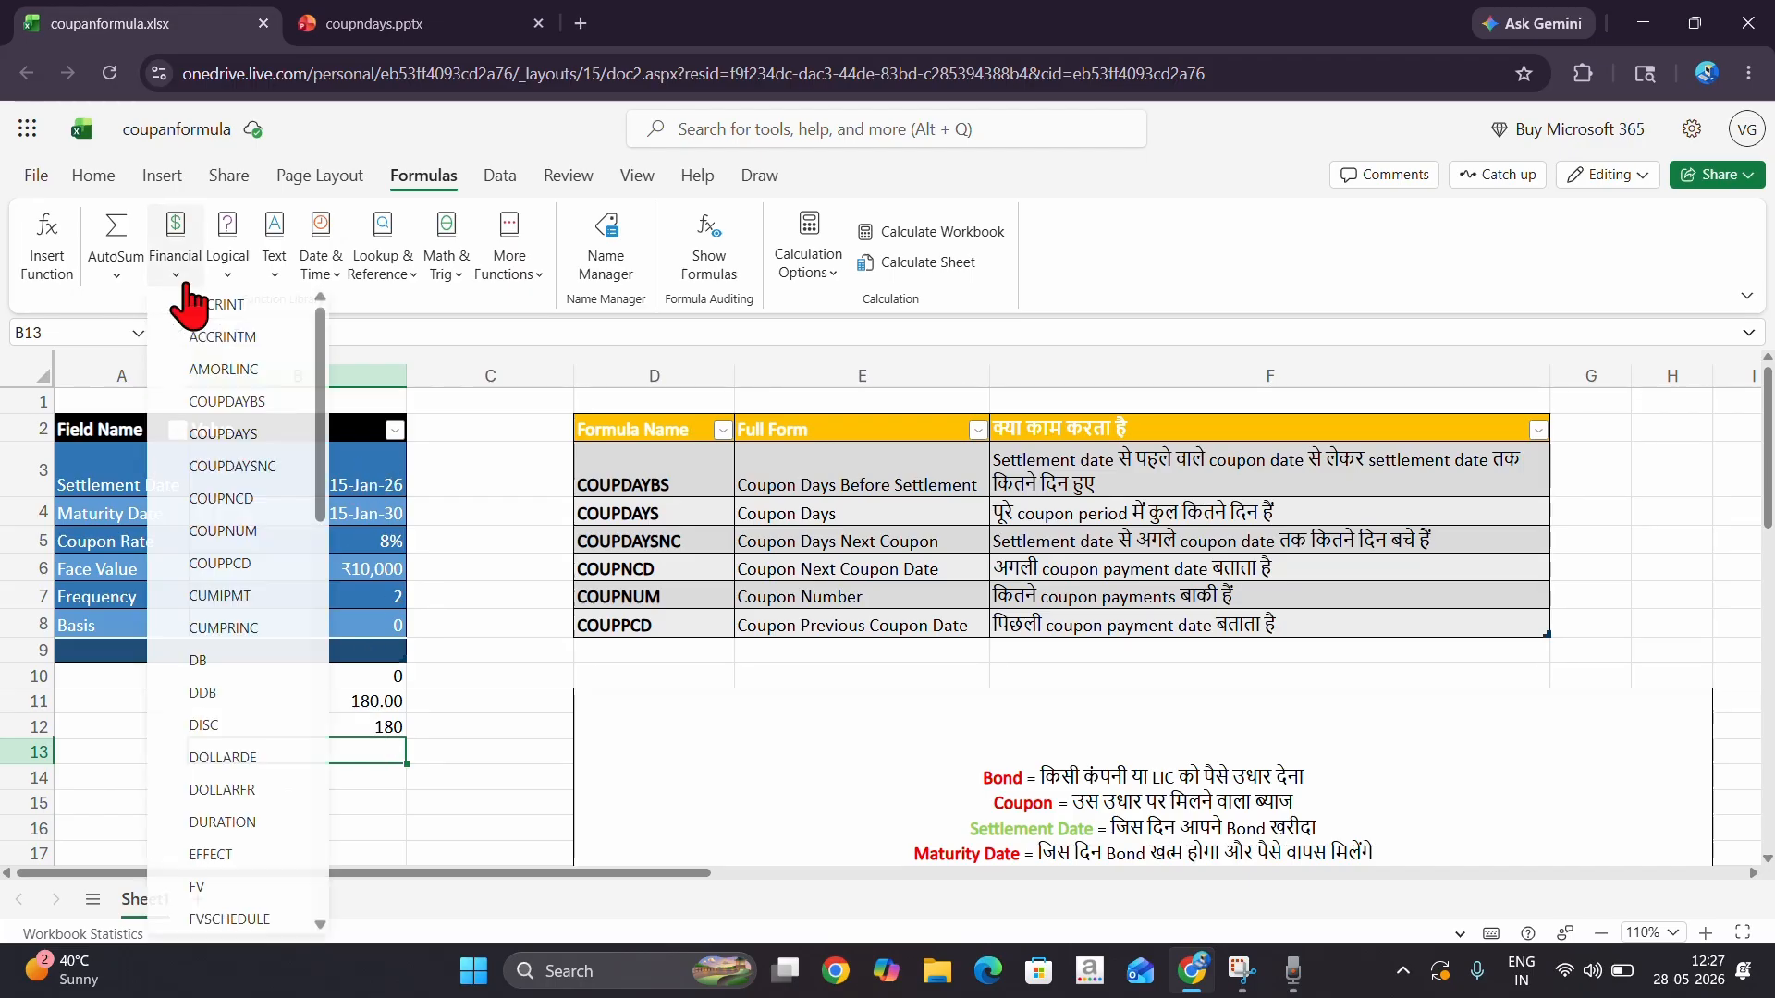
click(260, 499)
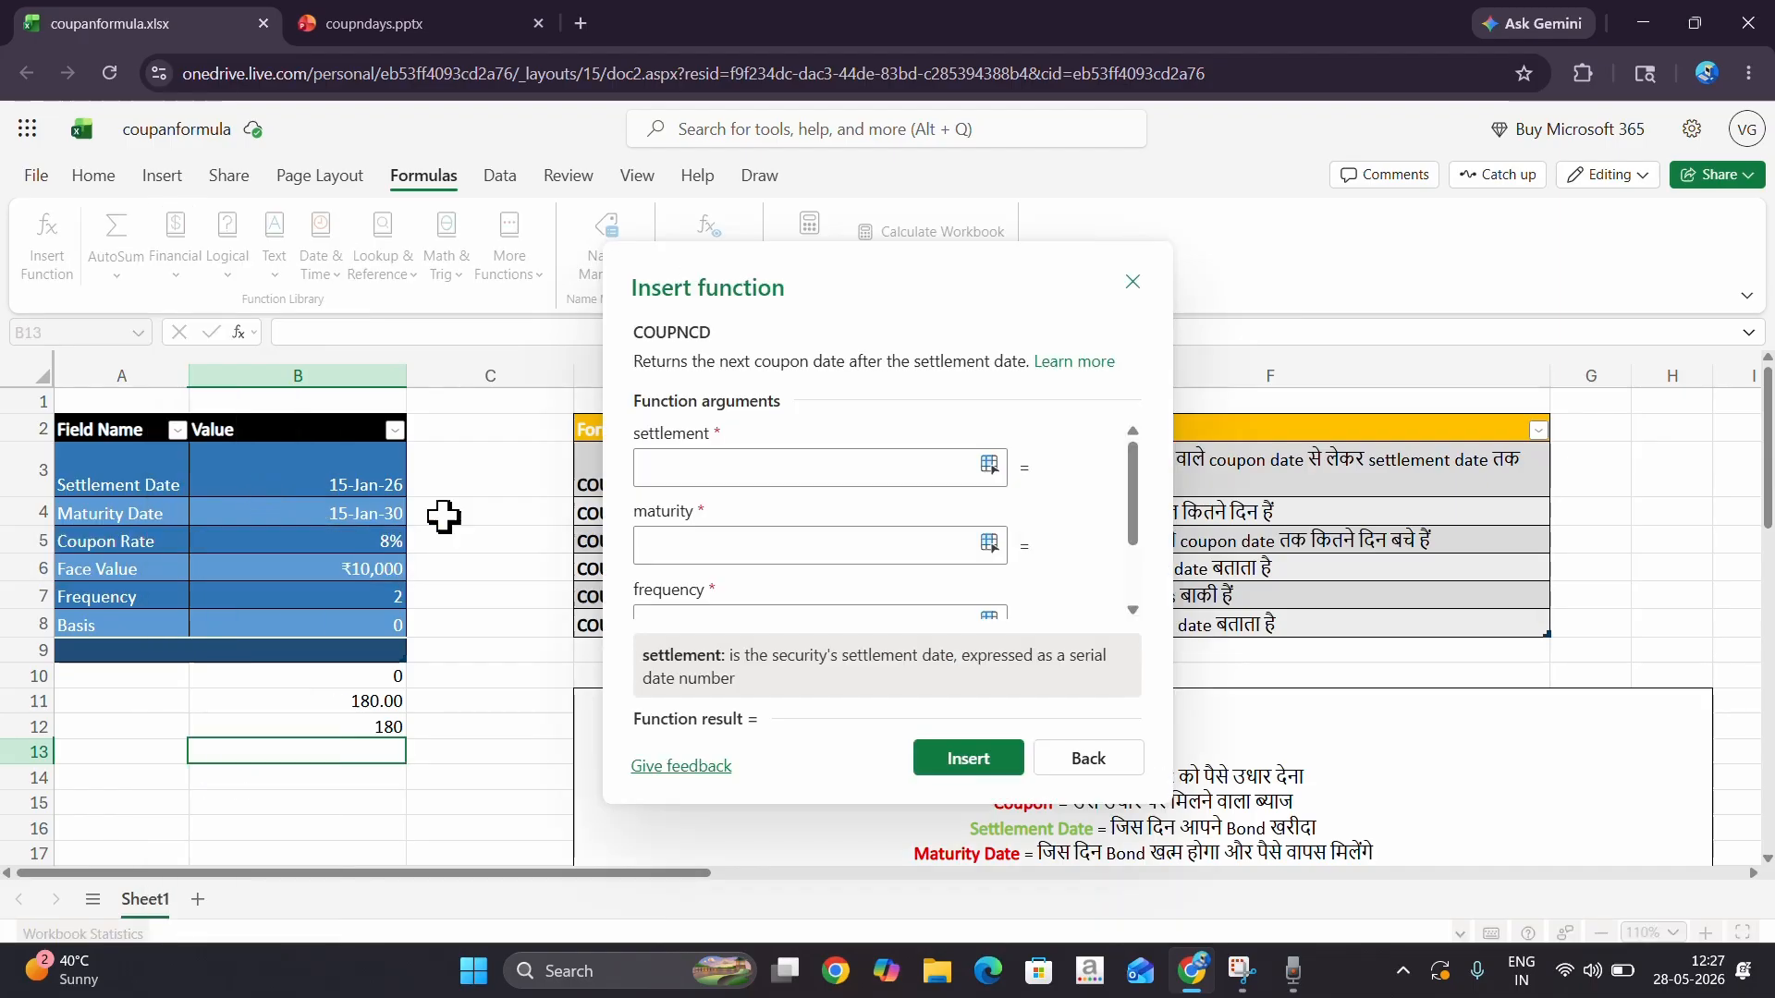
click(754, 467)
click(364, 474)
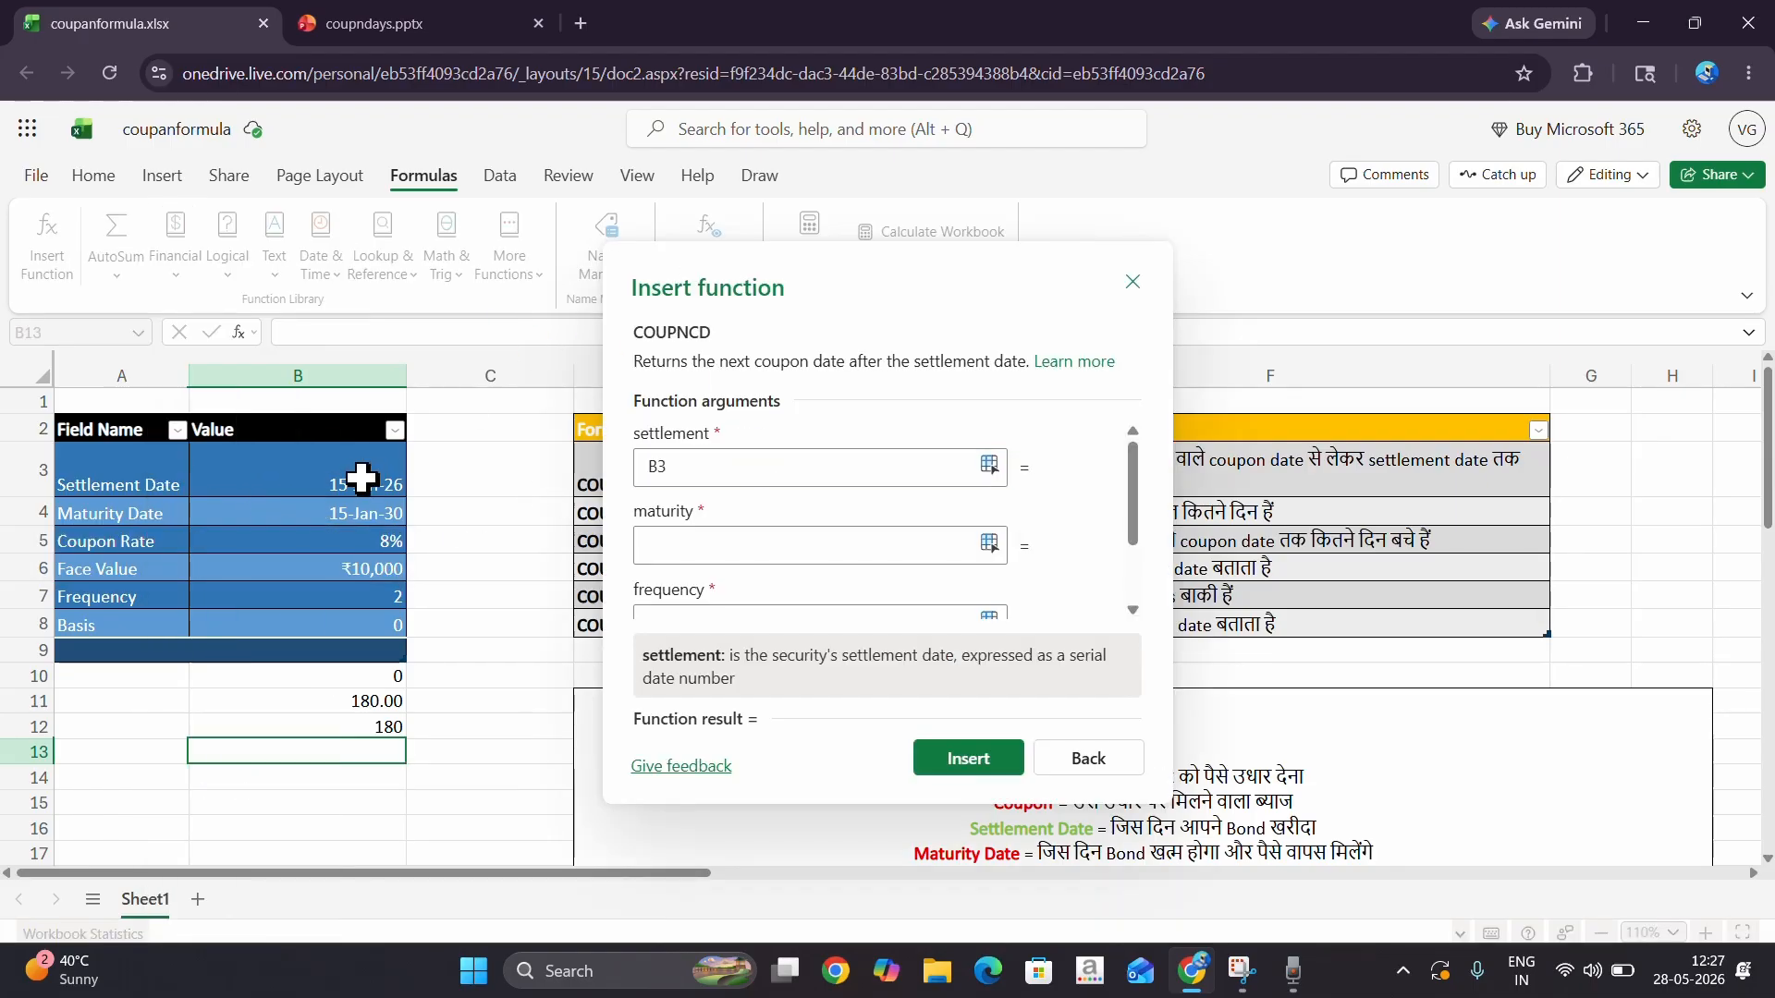
click(700, 538)
click(325, 514)
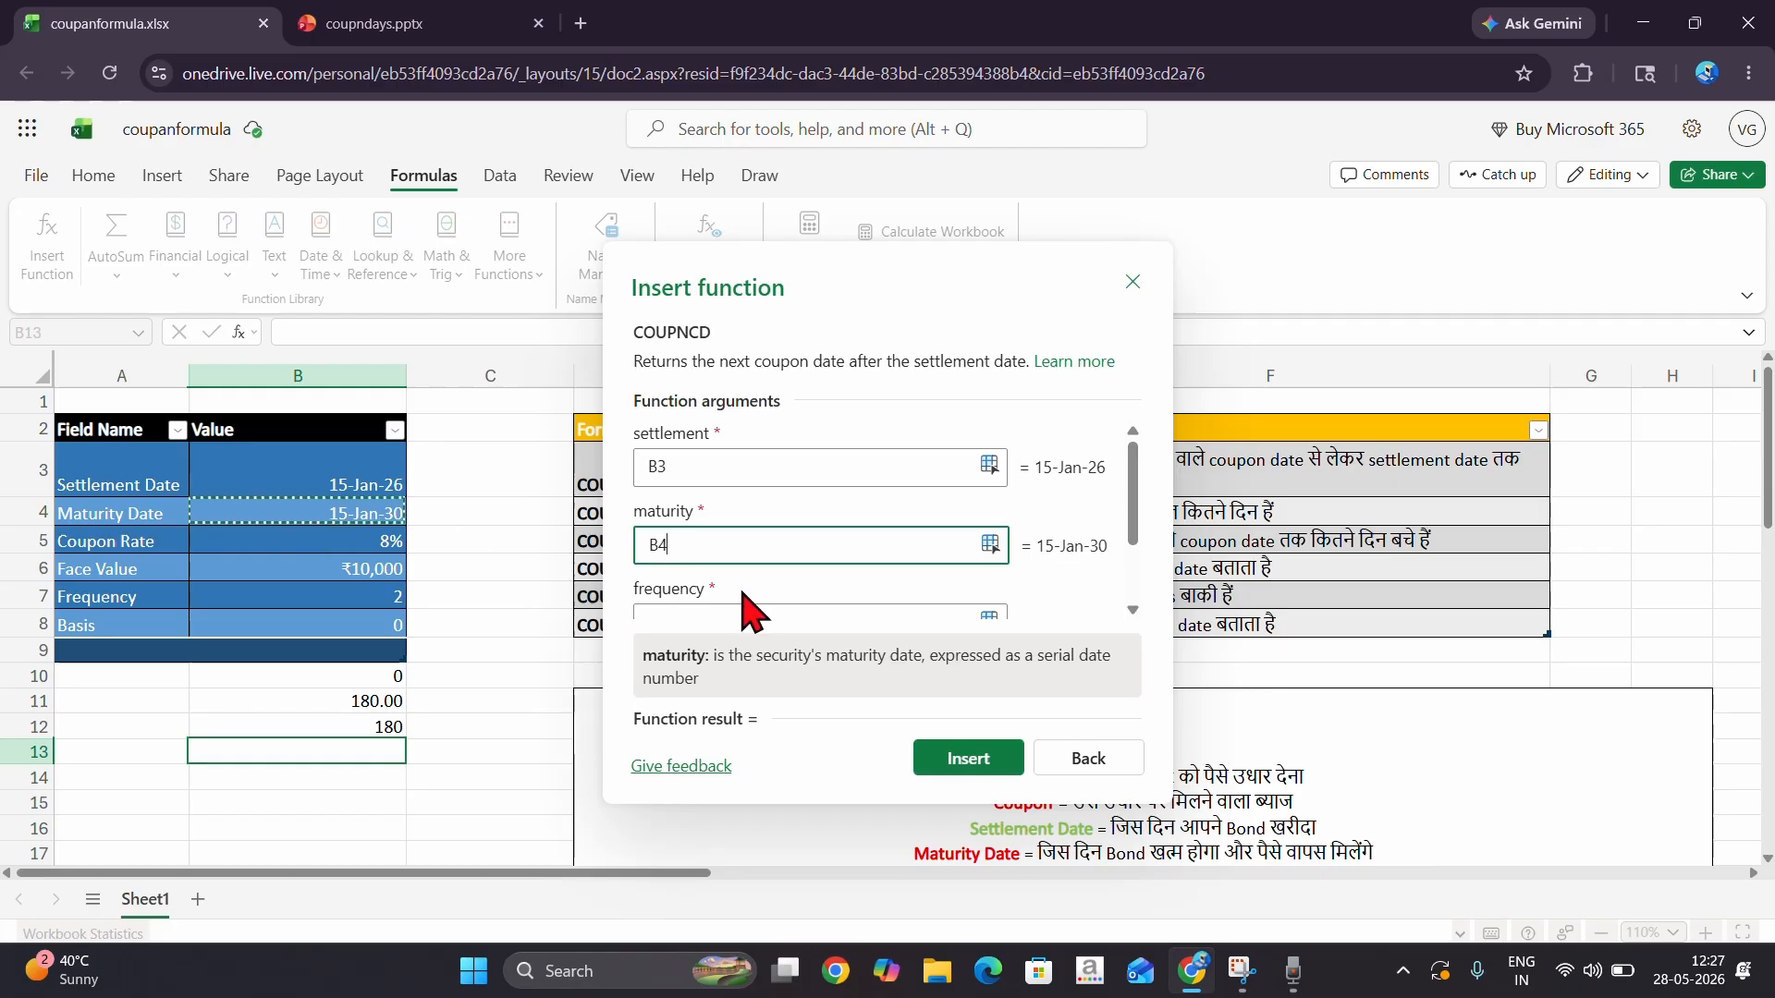
- Set the COUPNCD frequency argument to B7 and basis to B8, and insert the function
scroll(741, 606, down, 1)
click(658, 523)
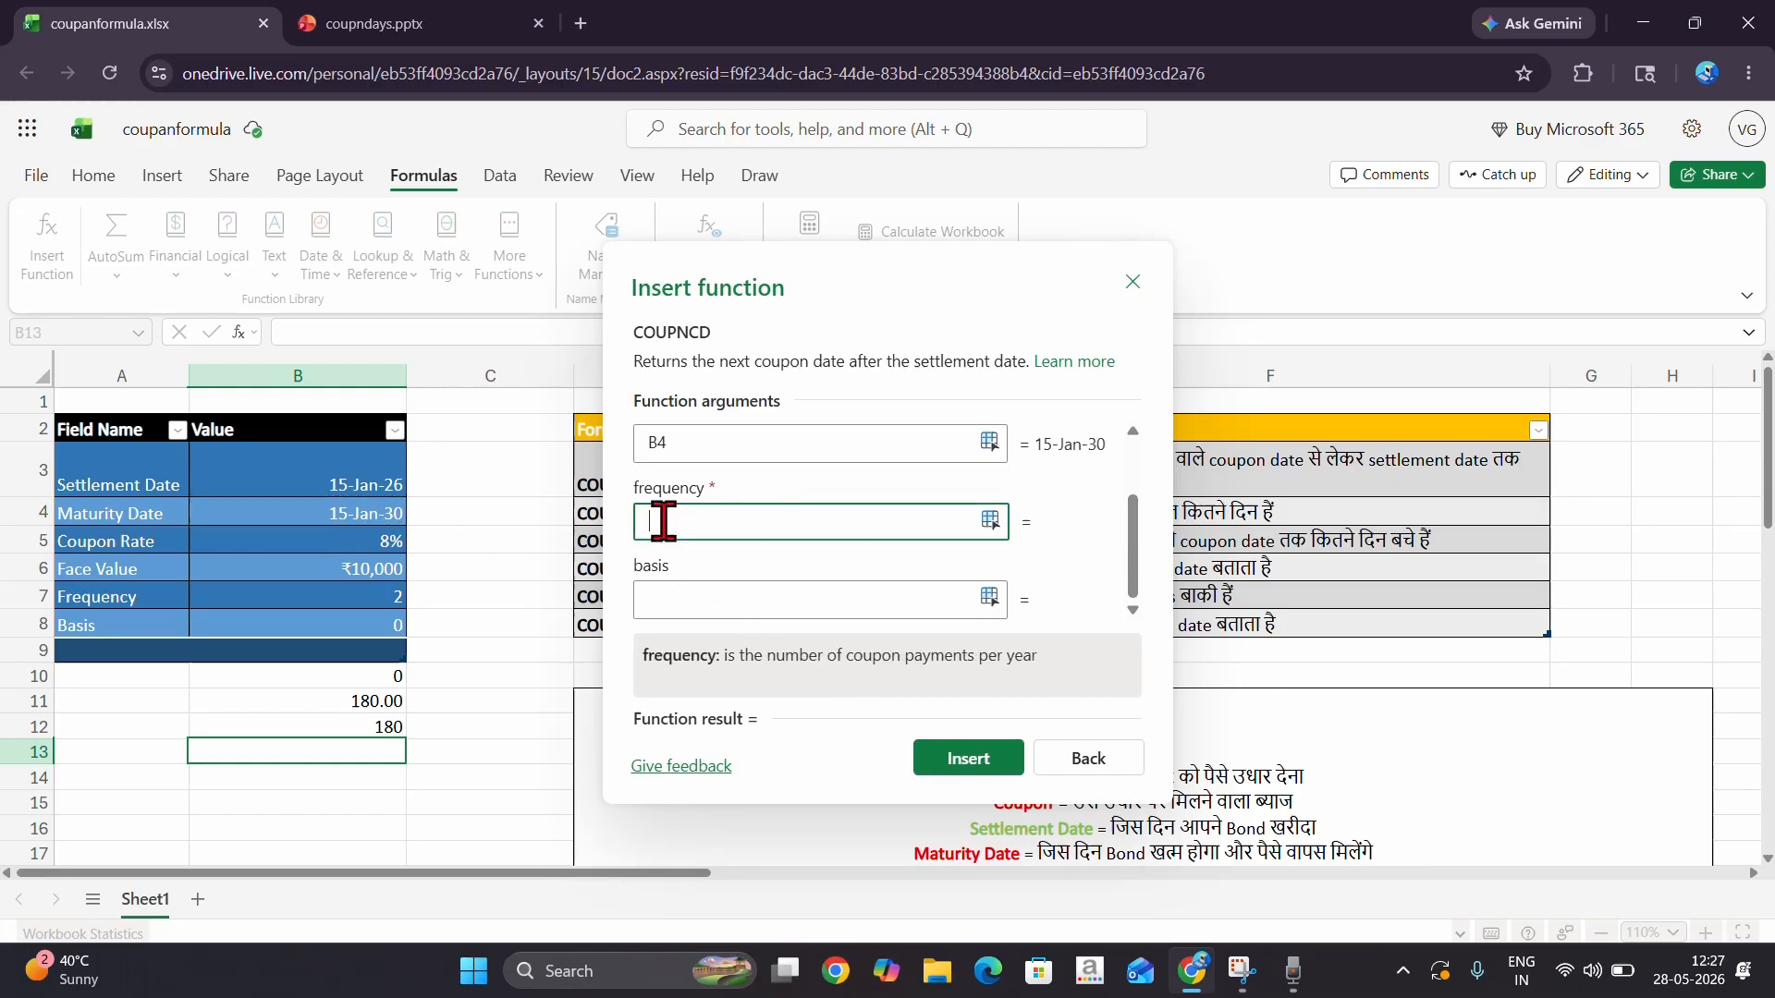
click(297, 598)
click(685, 597)
click(331, 630)
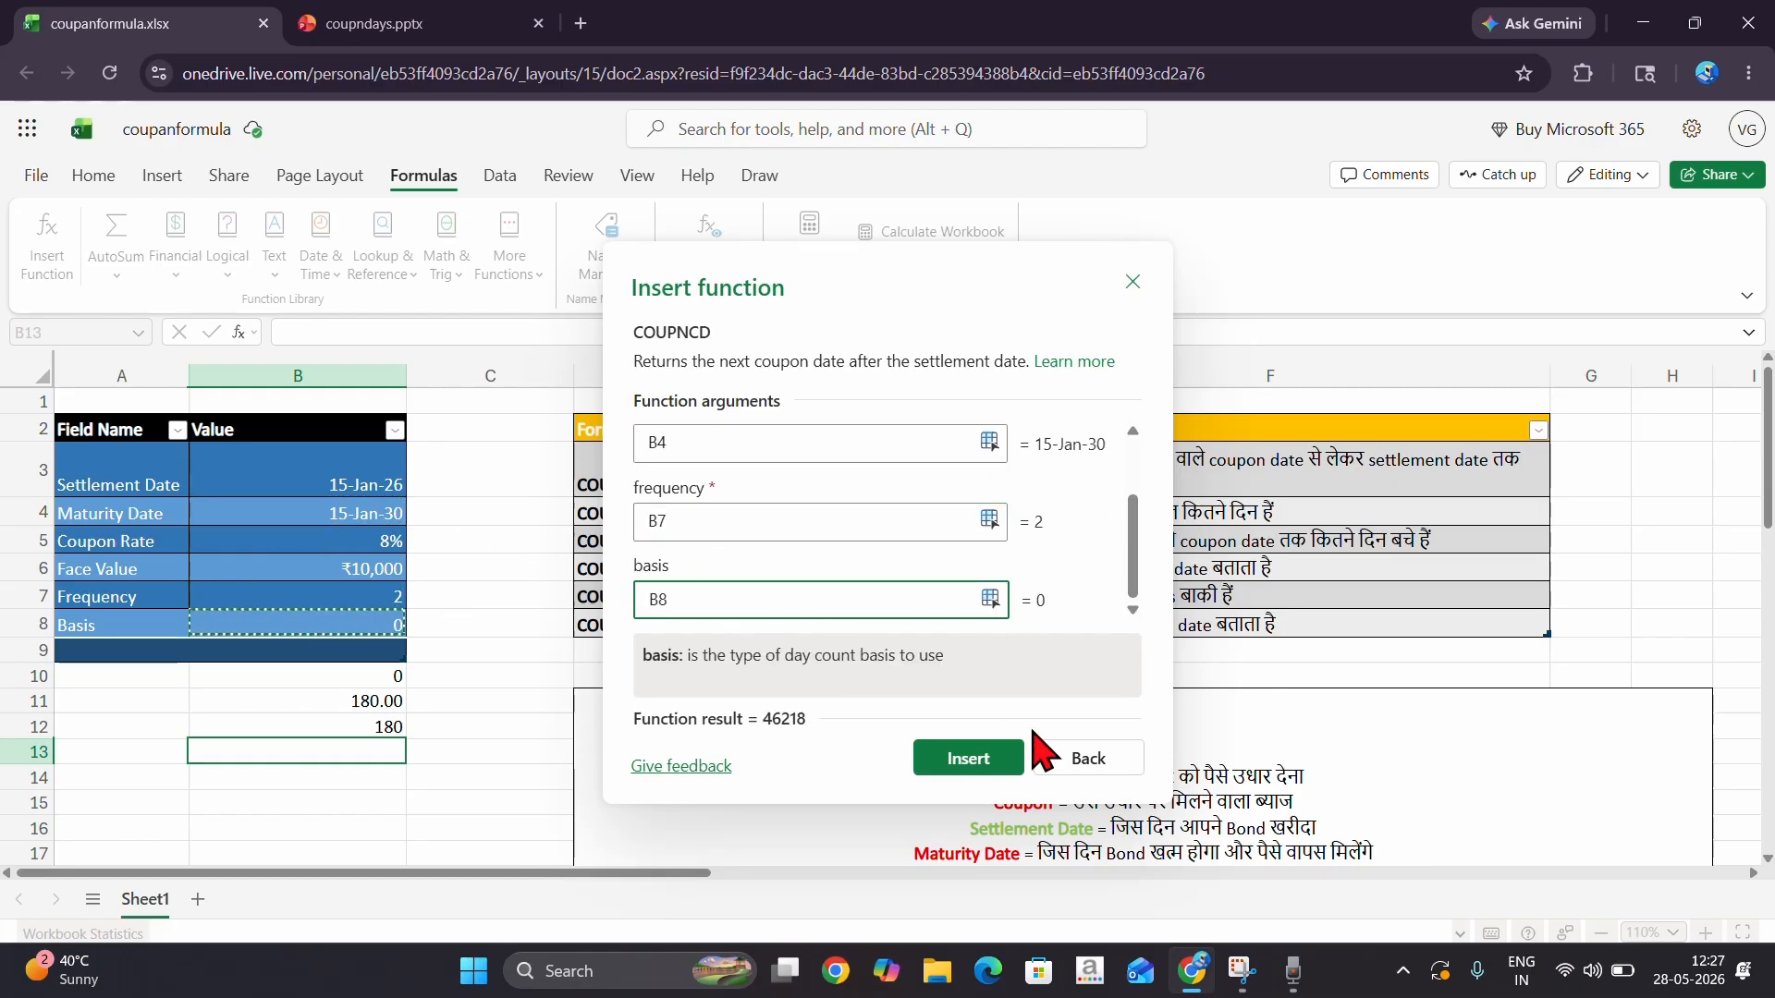
click(978, 756)
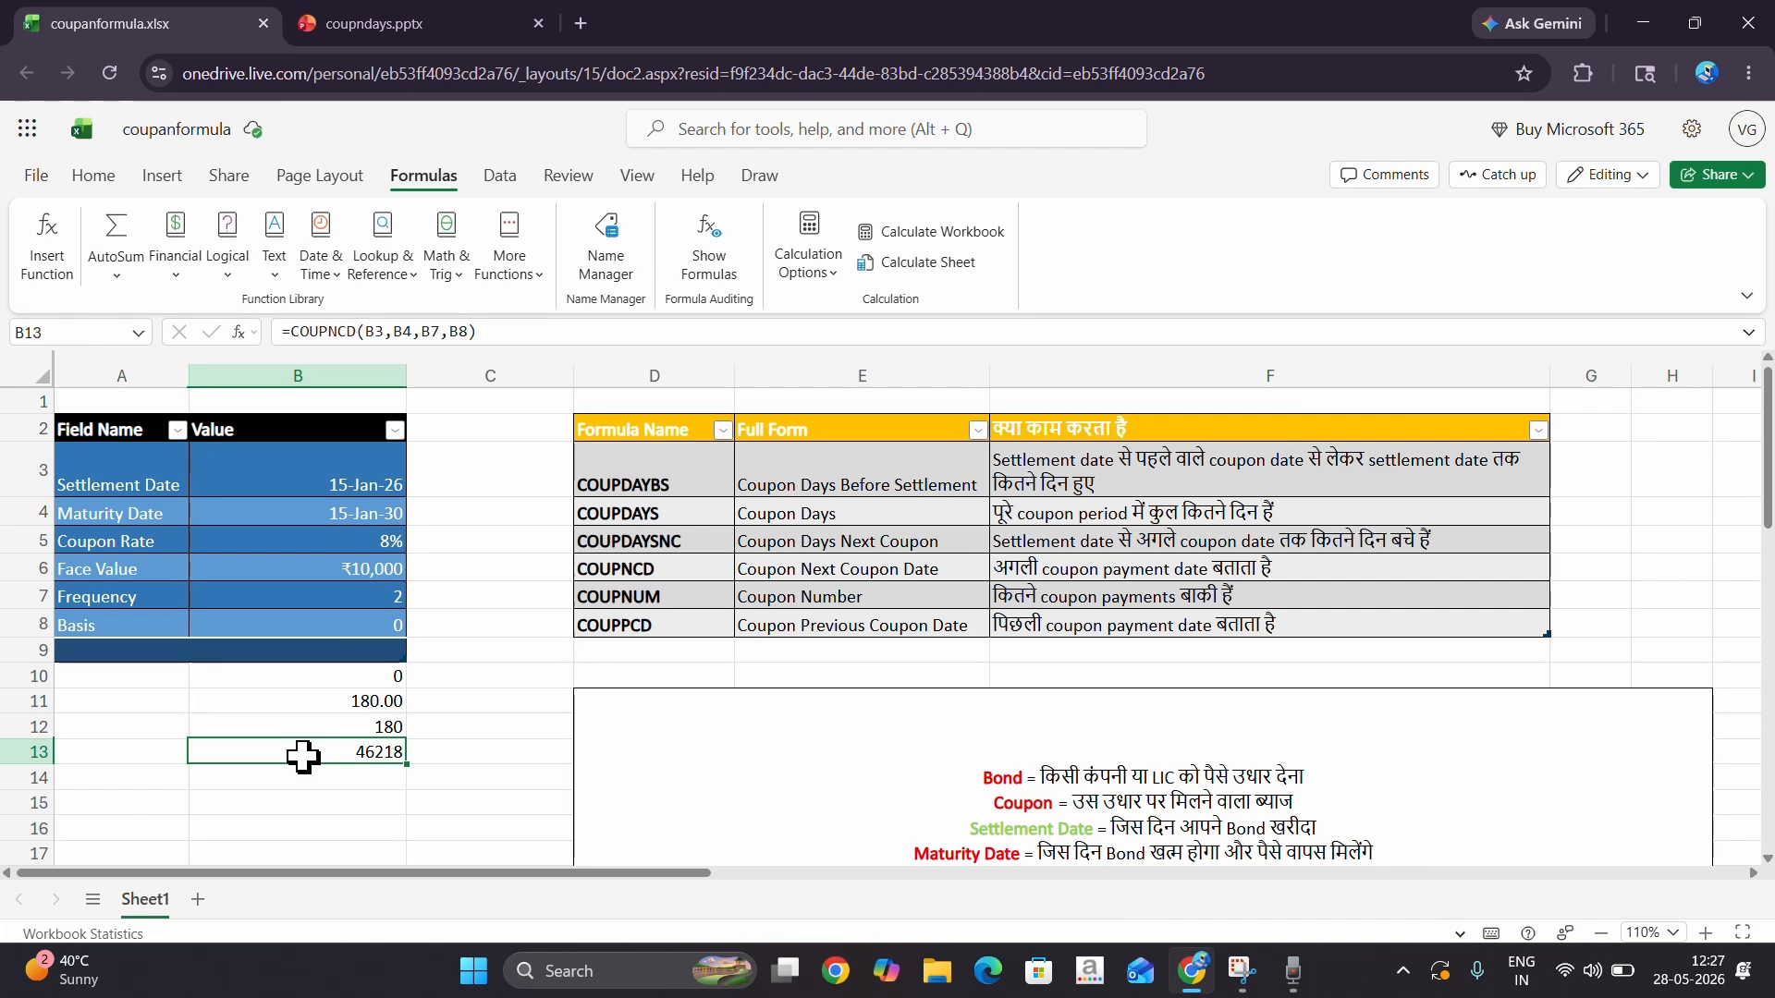
- Change the number format of the COUPNCD result in B13 to Short Date
click(93, 176)
click(952, 229)
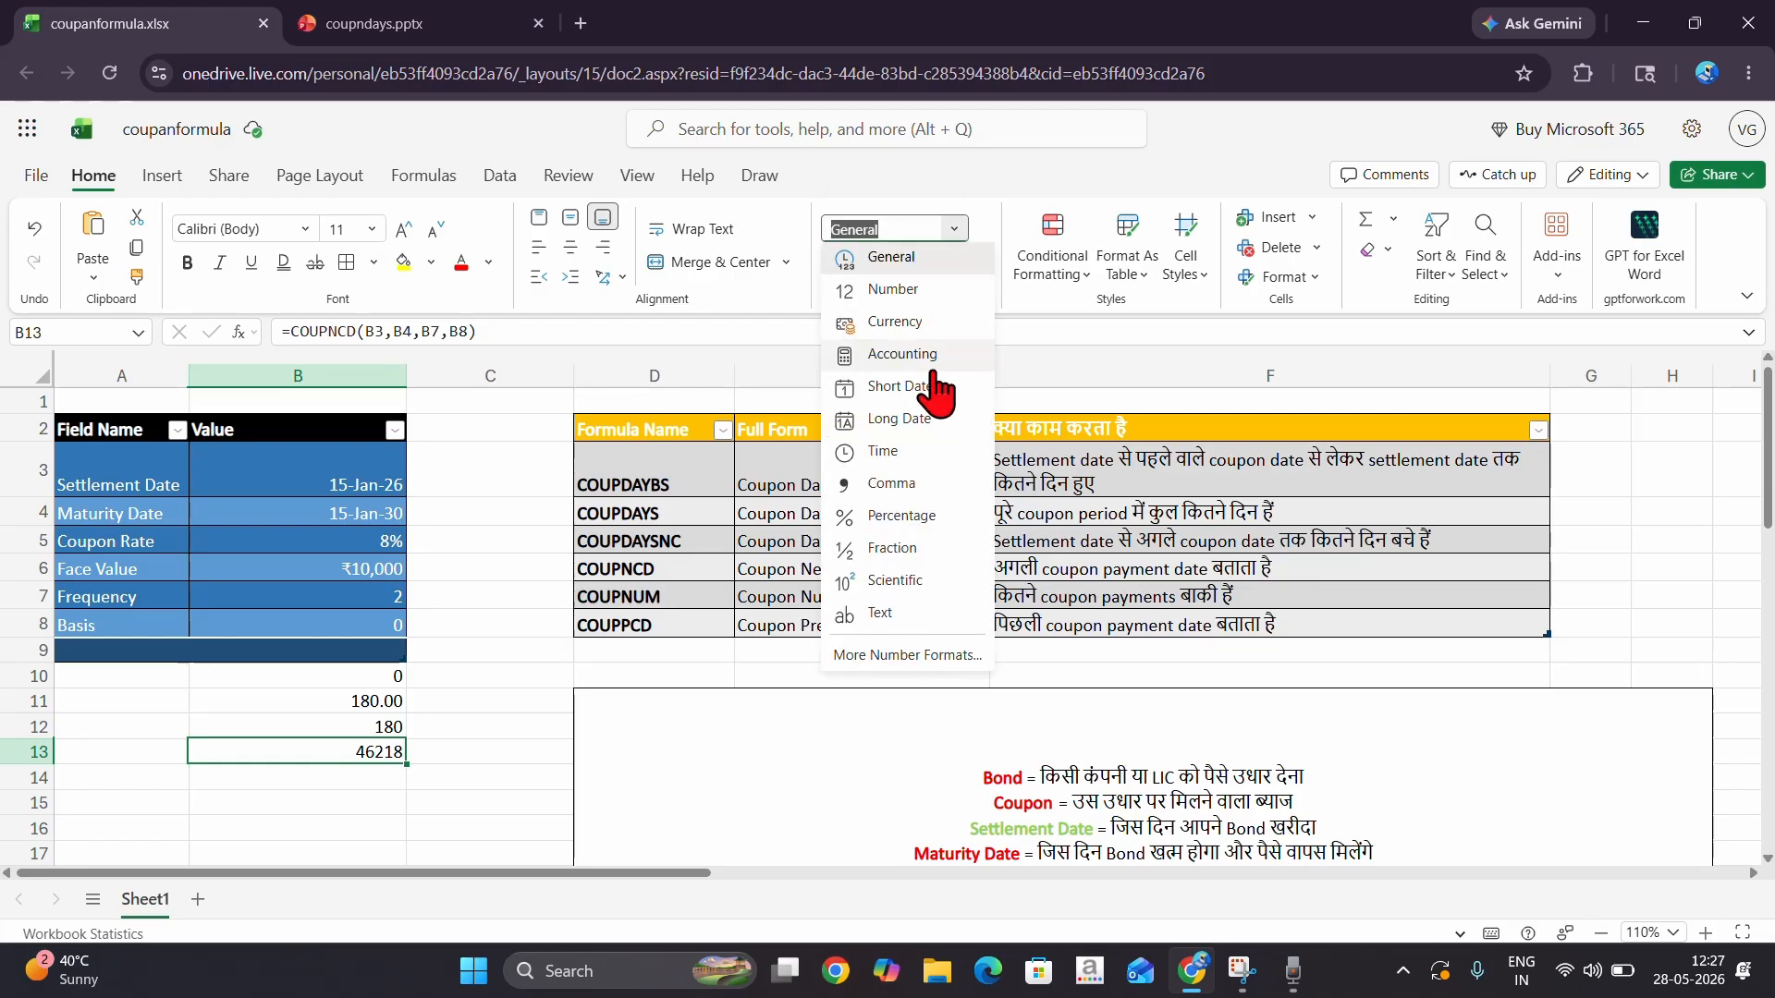
click(935, 388)
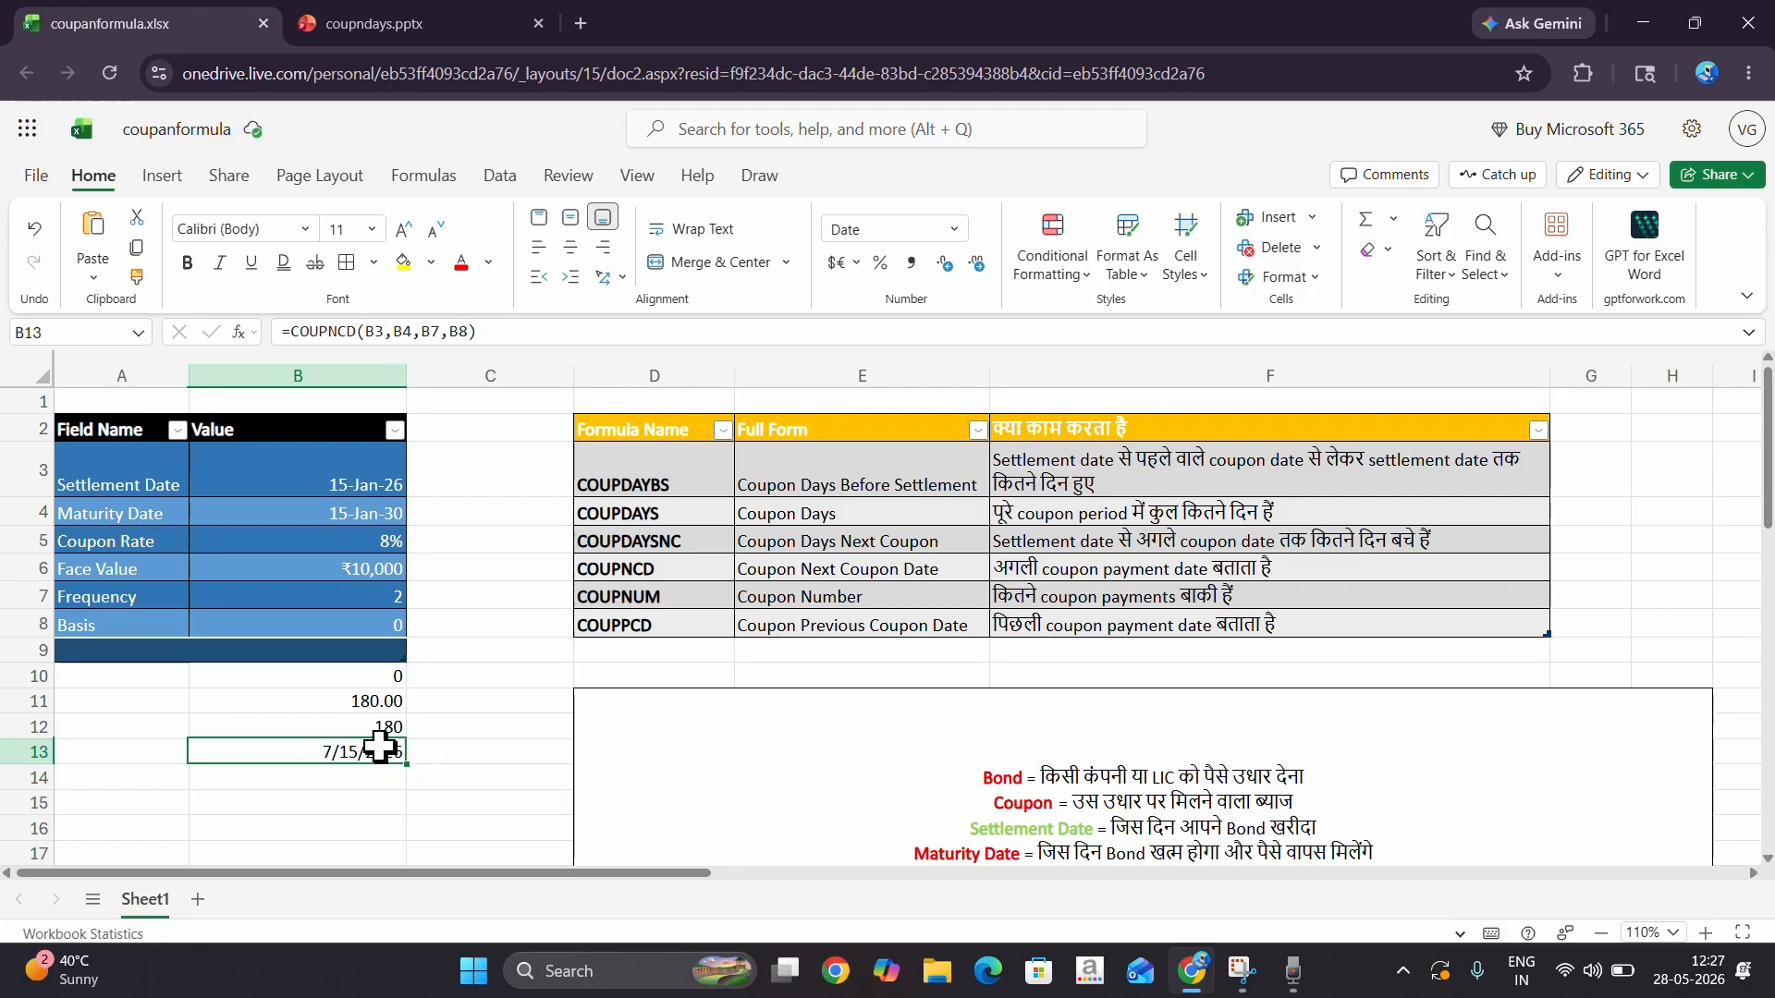
- Begin inserting the financial function COUPNUM in cell B14, with B3 as settlement and B4 as maturity
click(679, 603)
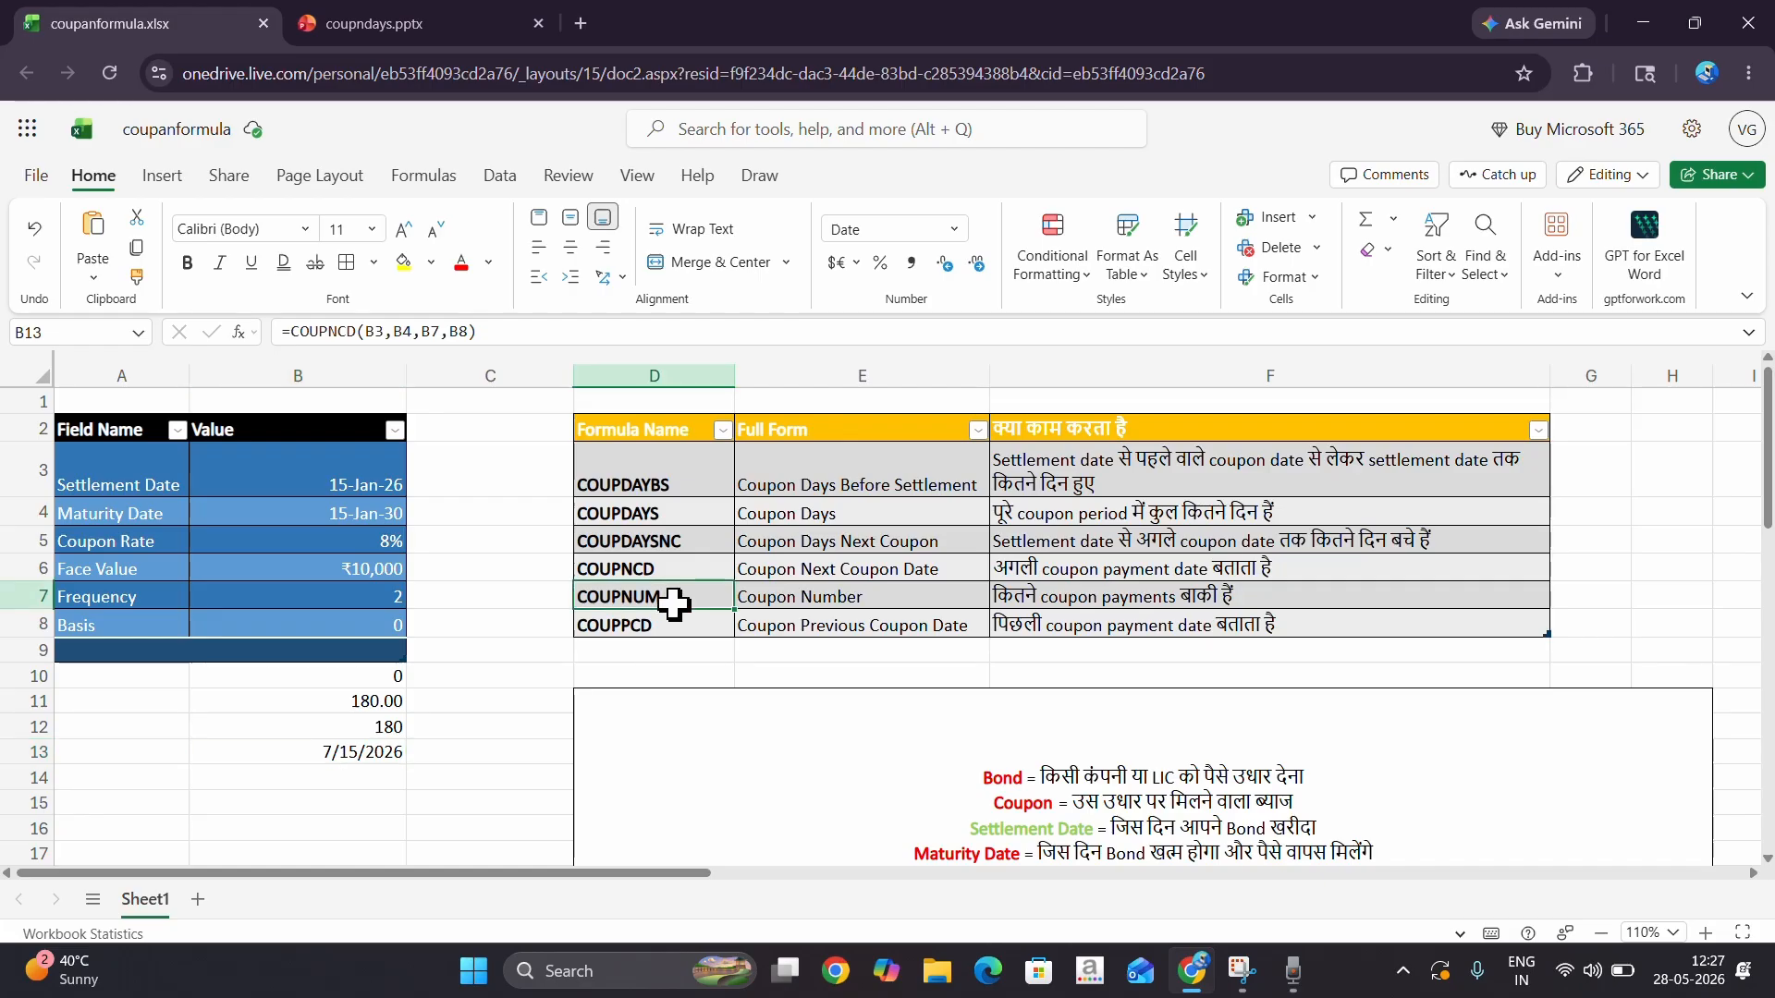
drag(1284, 598, 614, 600)
click(361, 777)
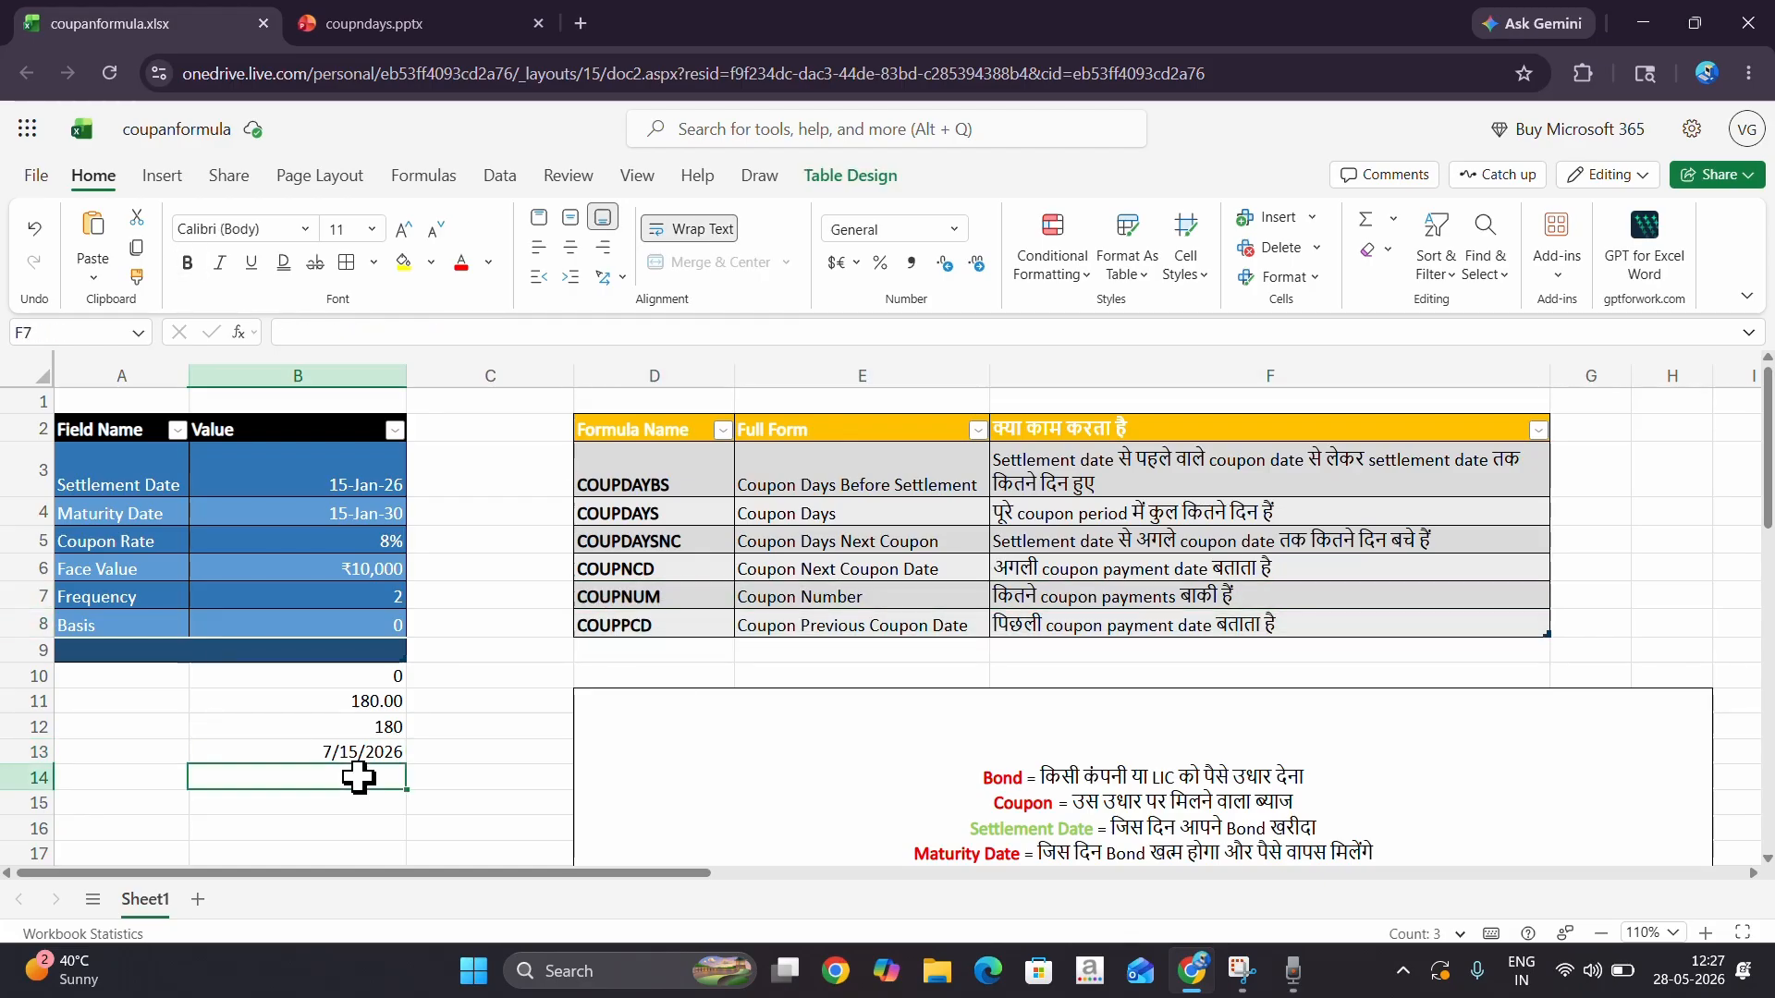
click(423, 176)
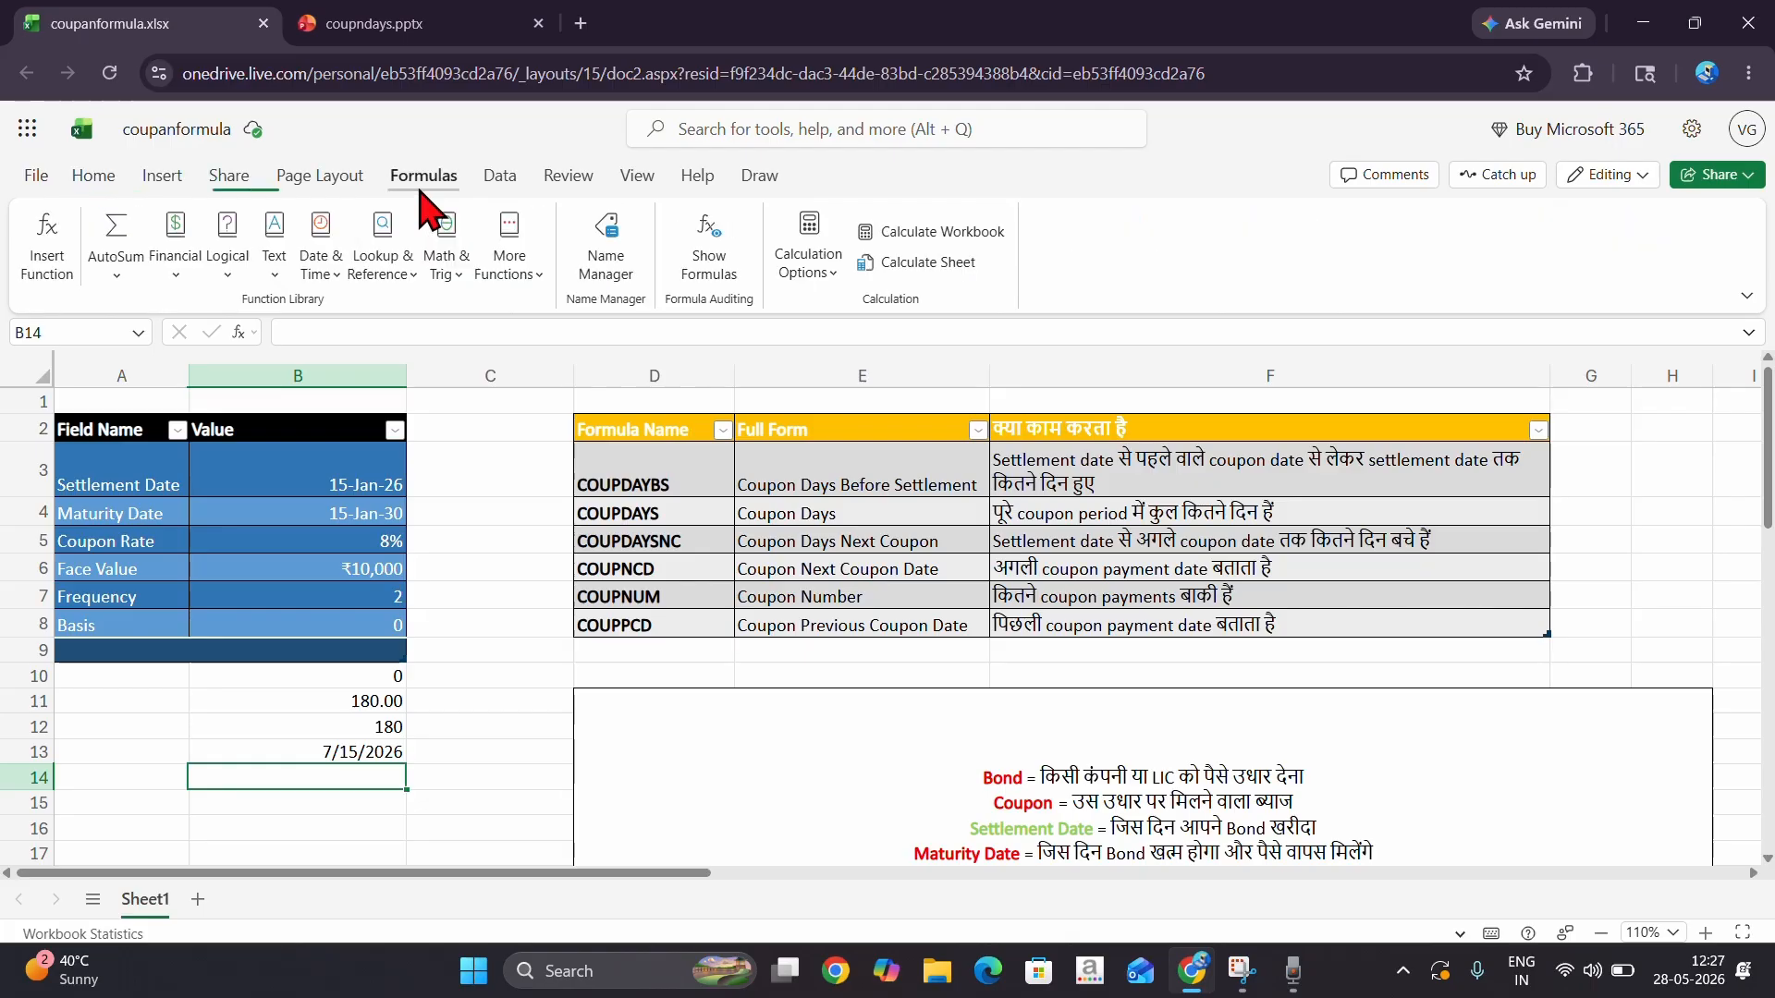
click(175, 258)
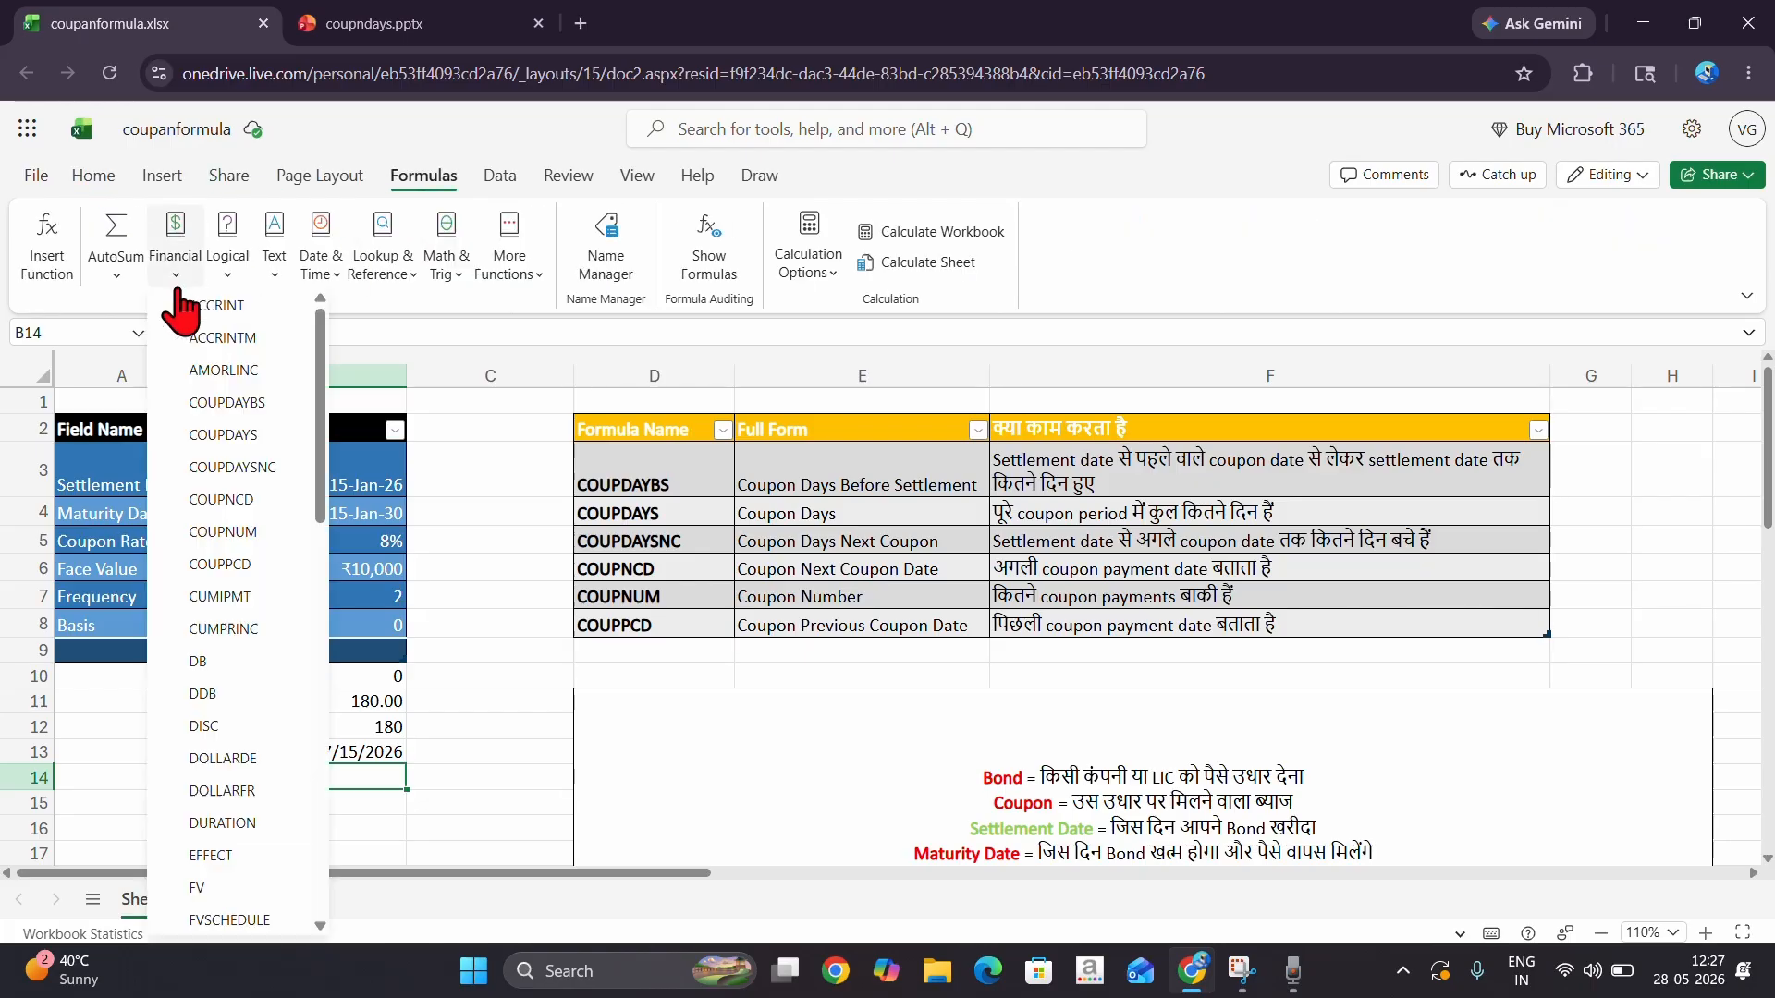
click(262, 534)
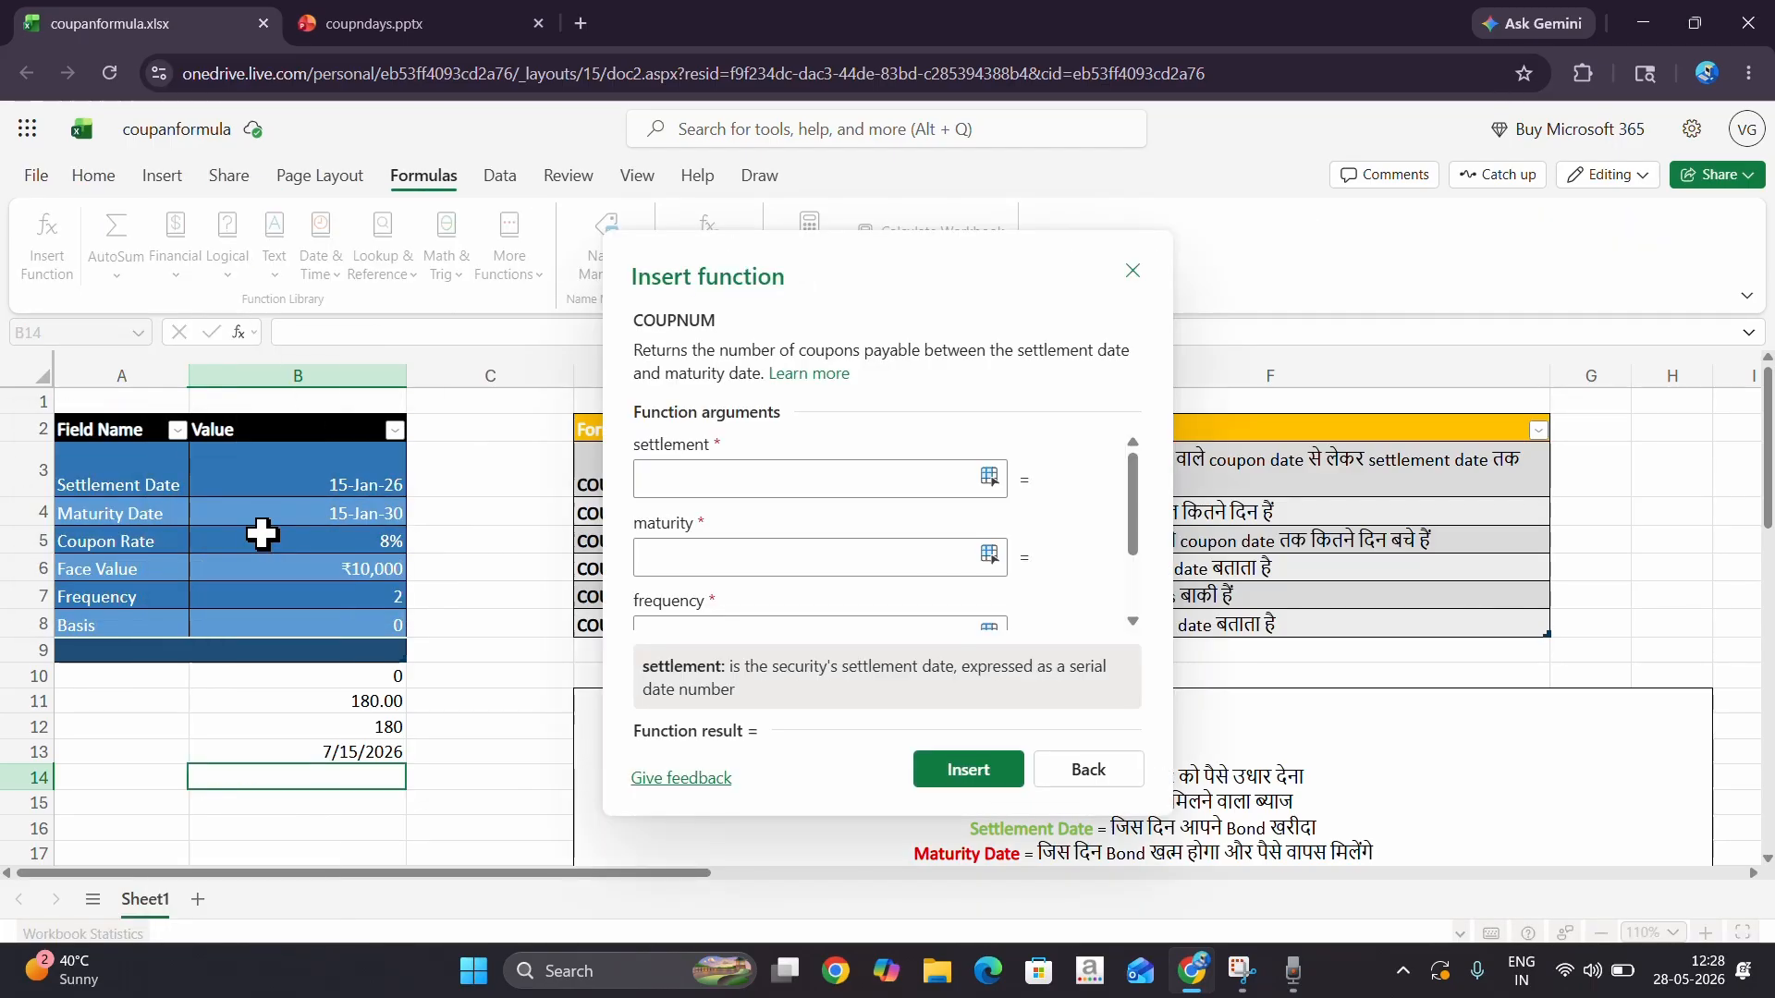
click(650, 482)
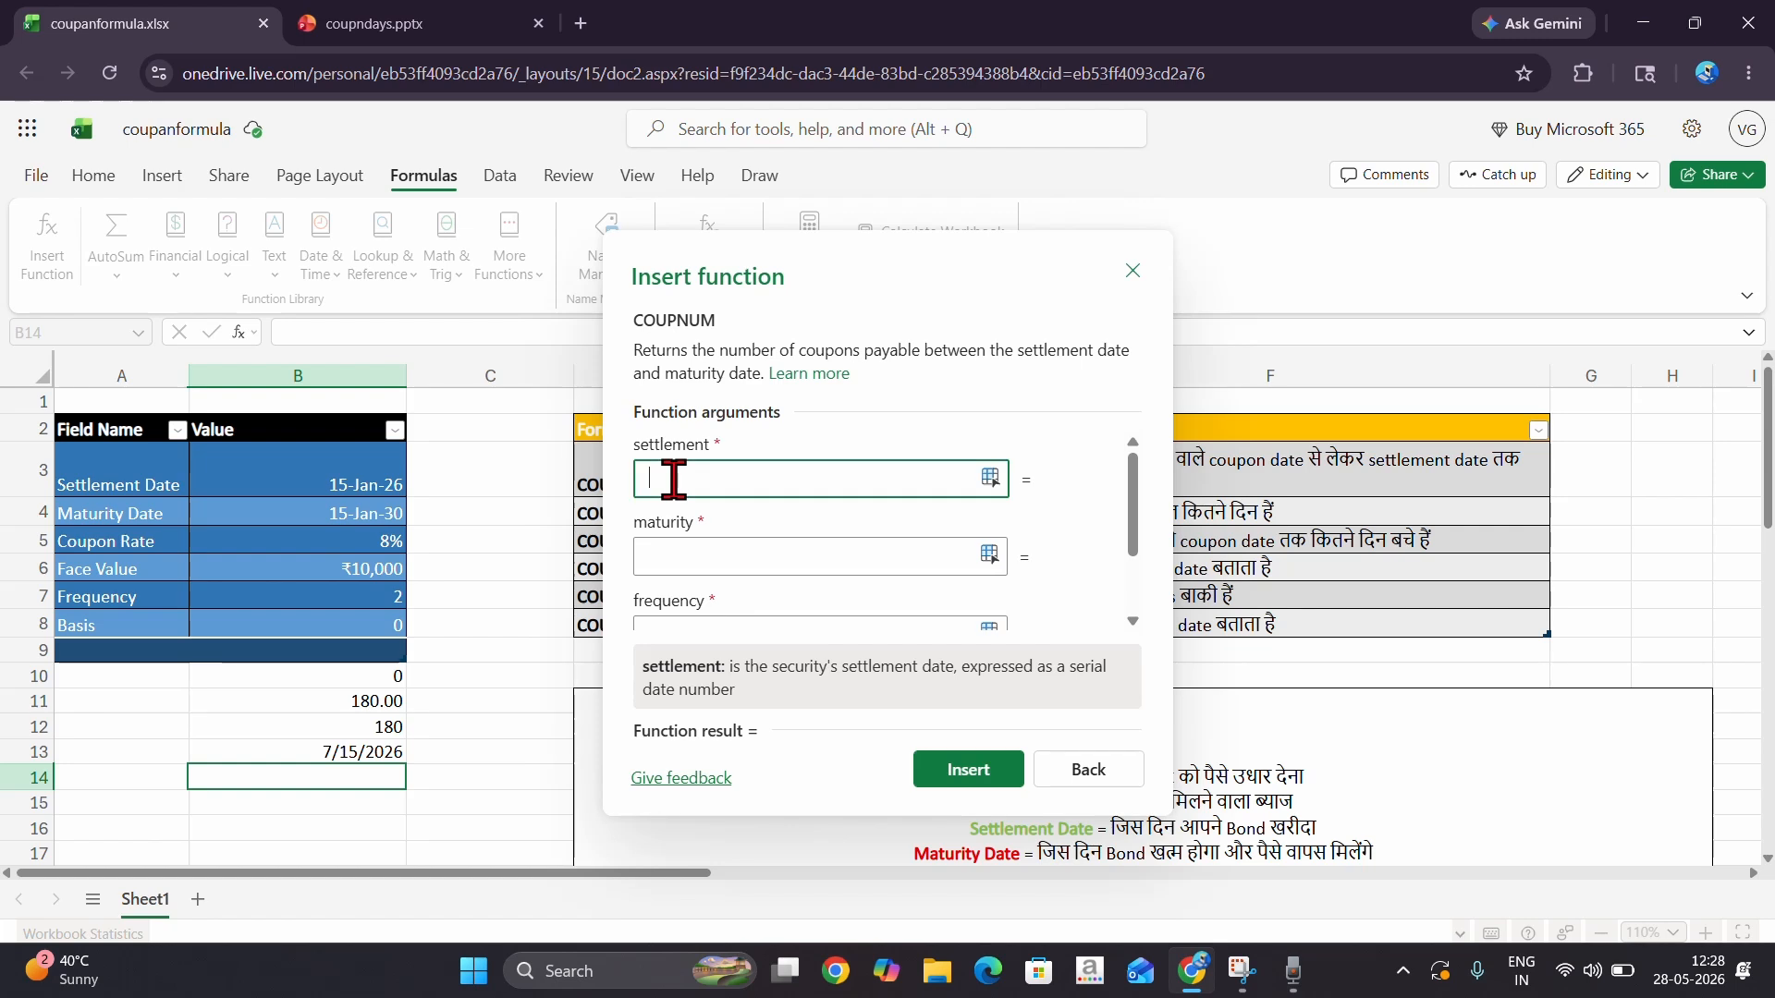
click(305, 476)
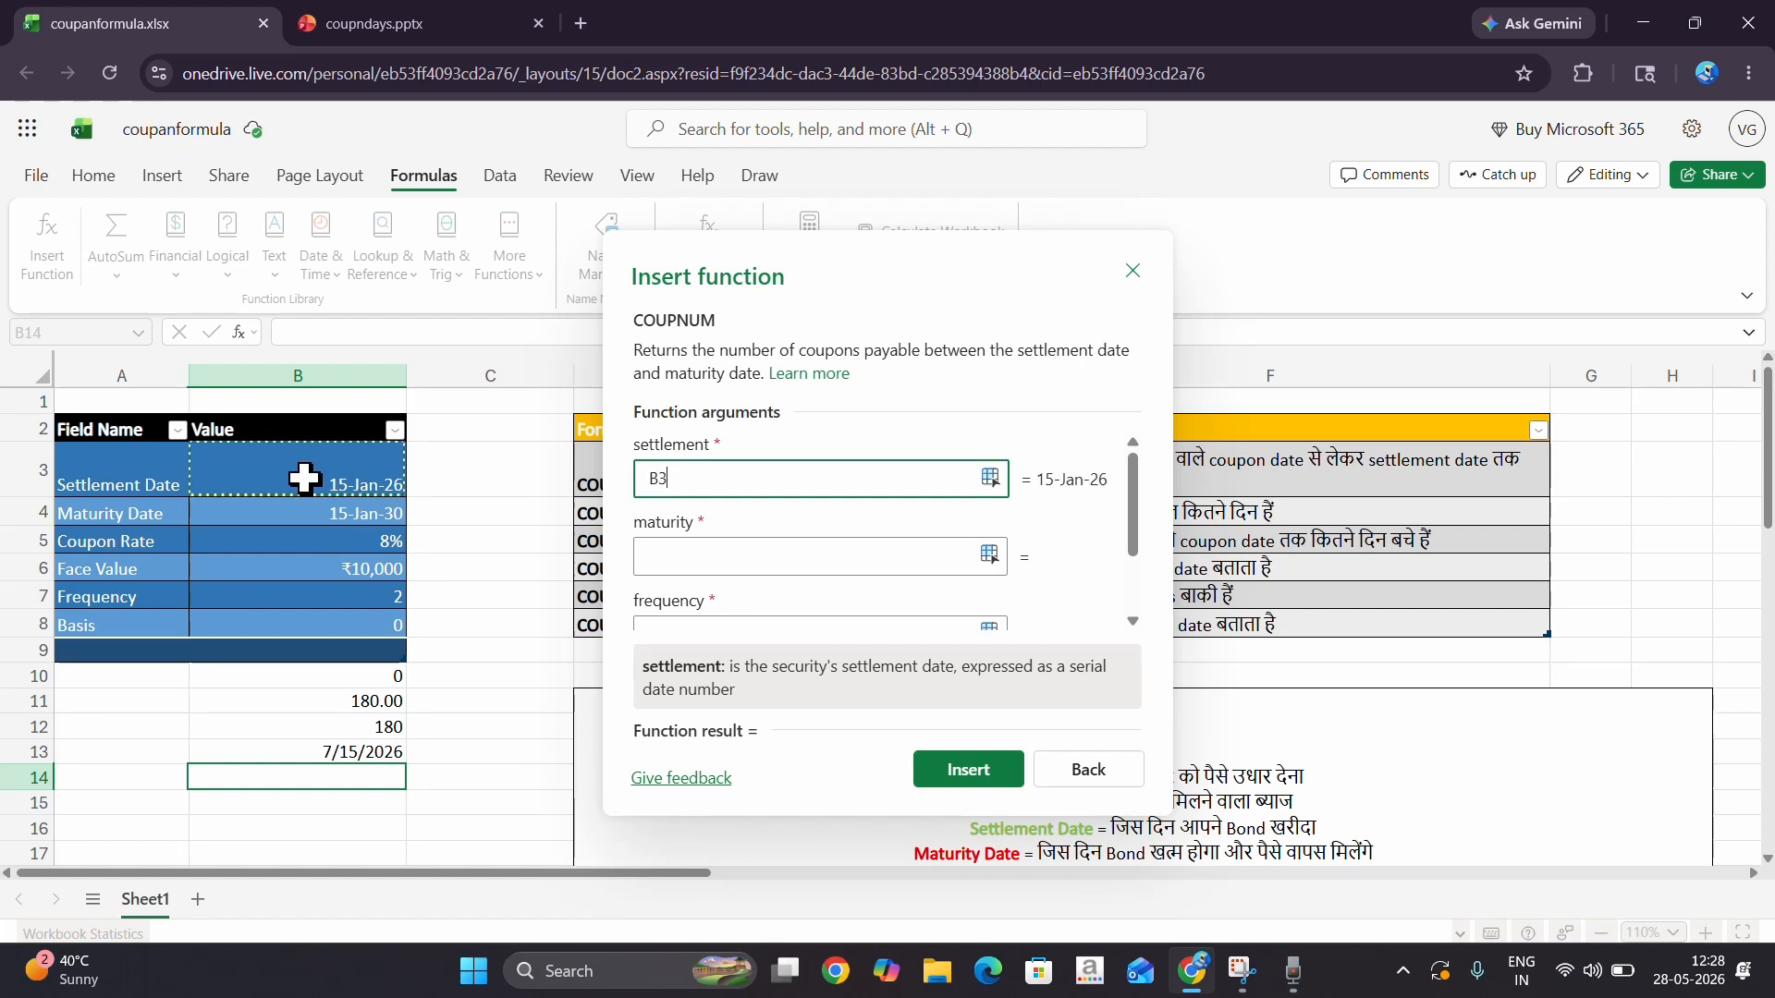
click(689, 554)
click(331, 513)
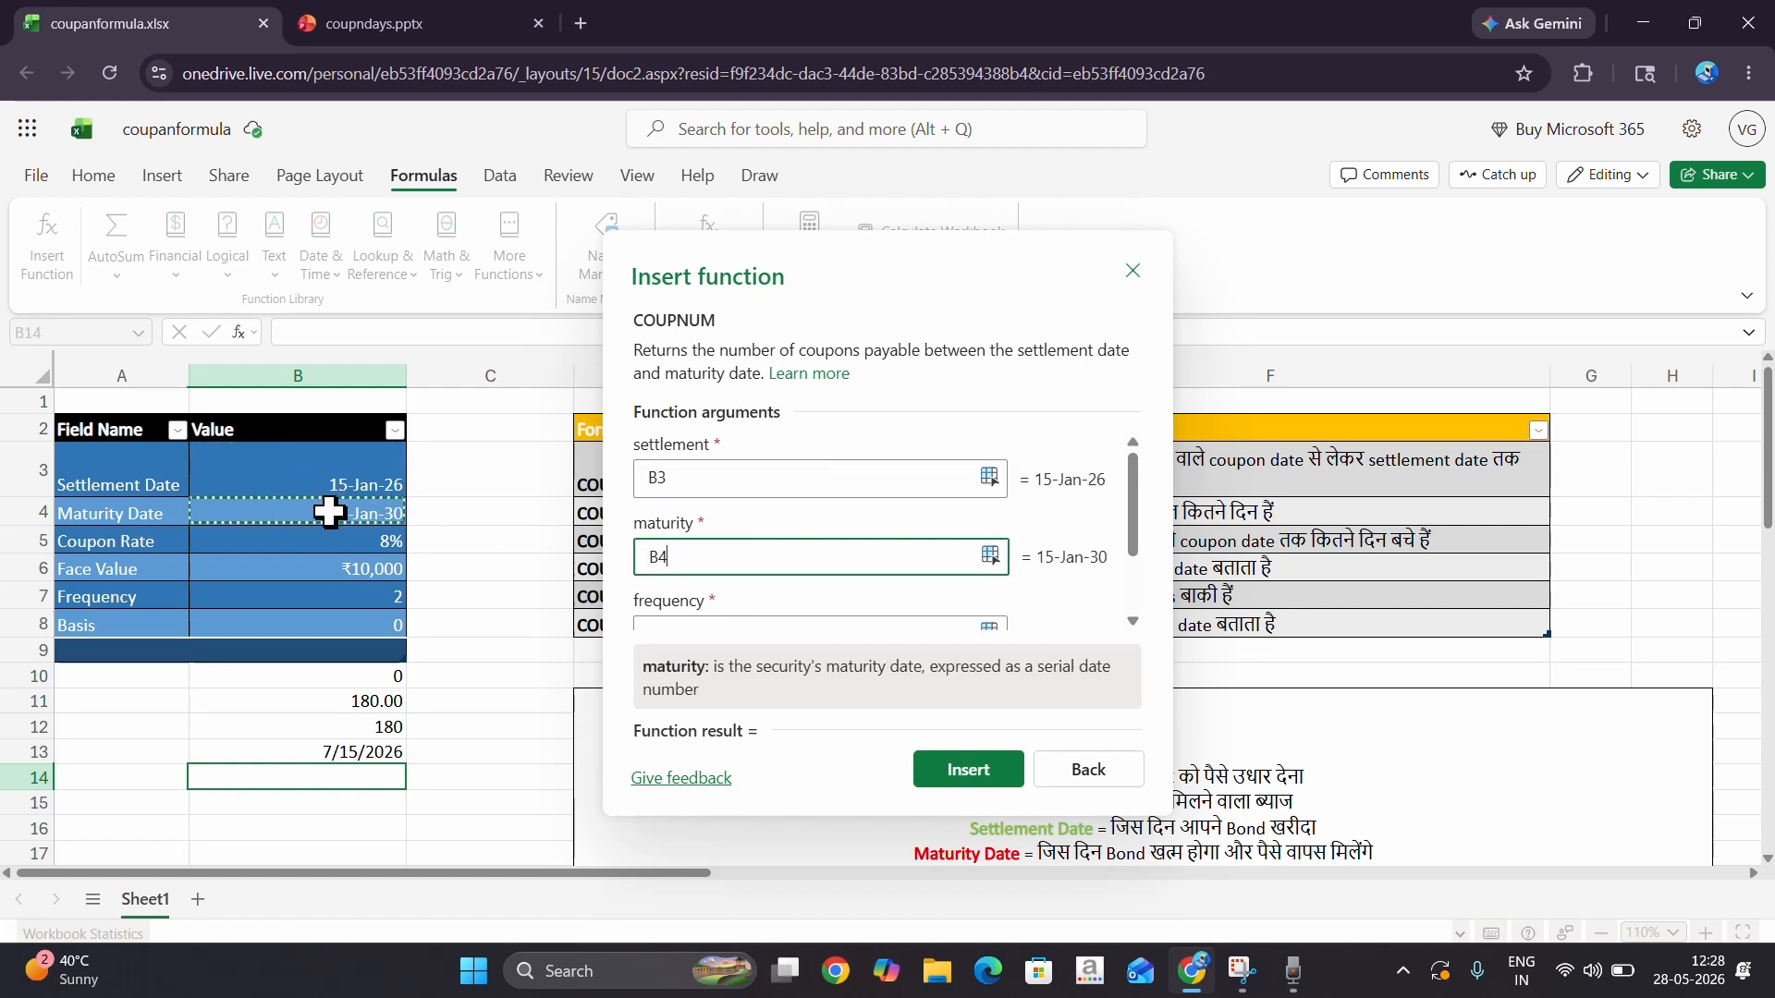
- Set the COUPNUM frequency argument to B7 and basis to B8, and insert the function
scroll(667, 541, down, 1)
click(667, 541)
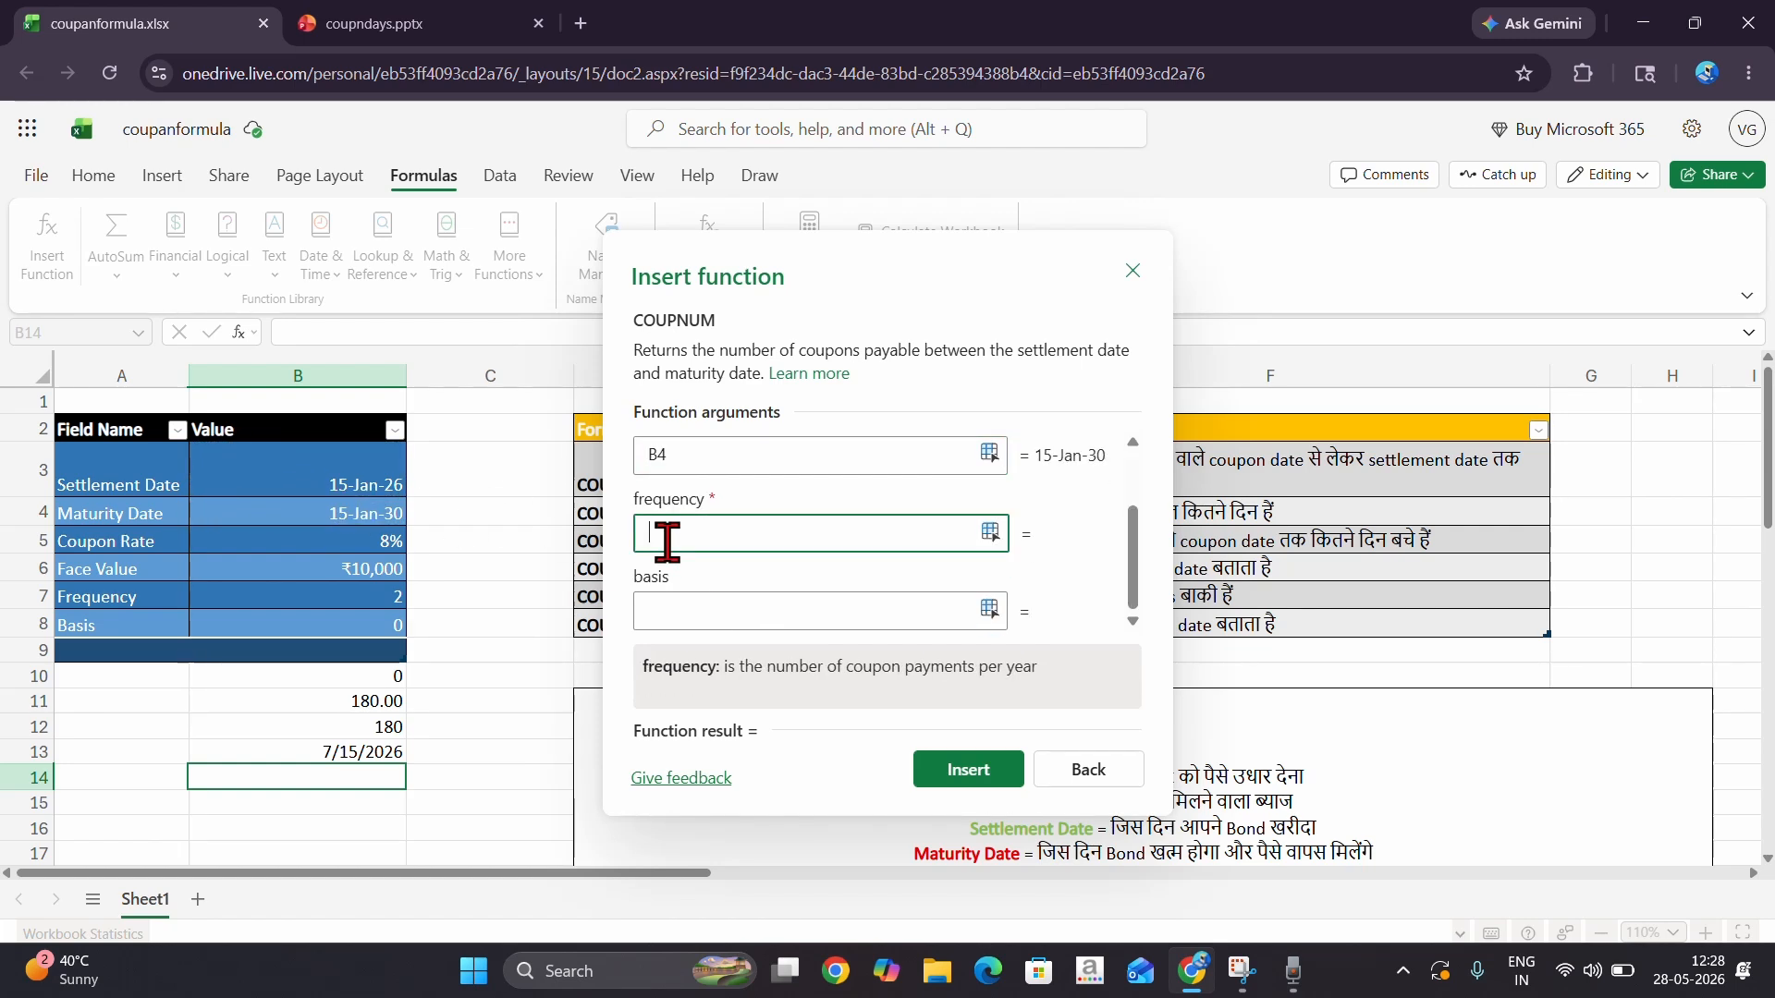
click(332, 597)
click(692, 606)
click(337, 625)
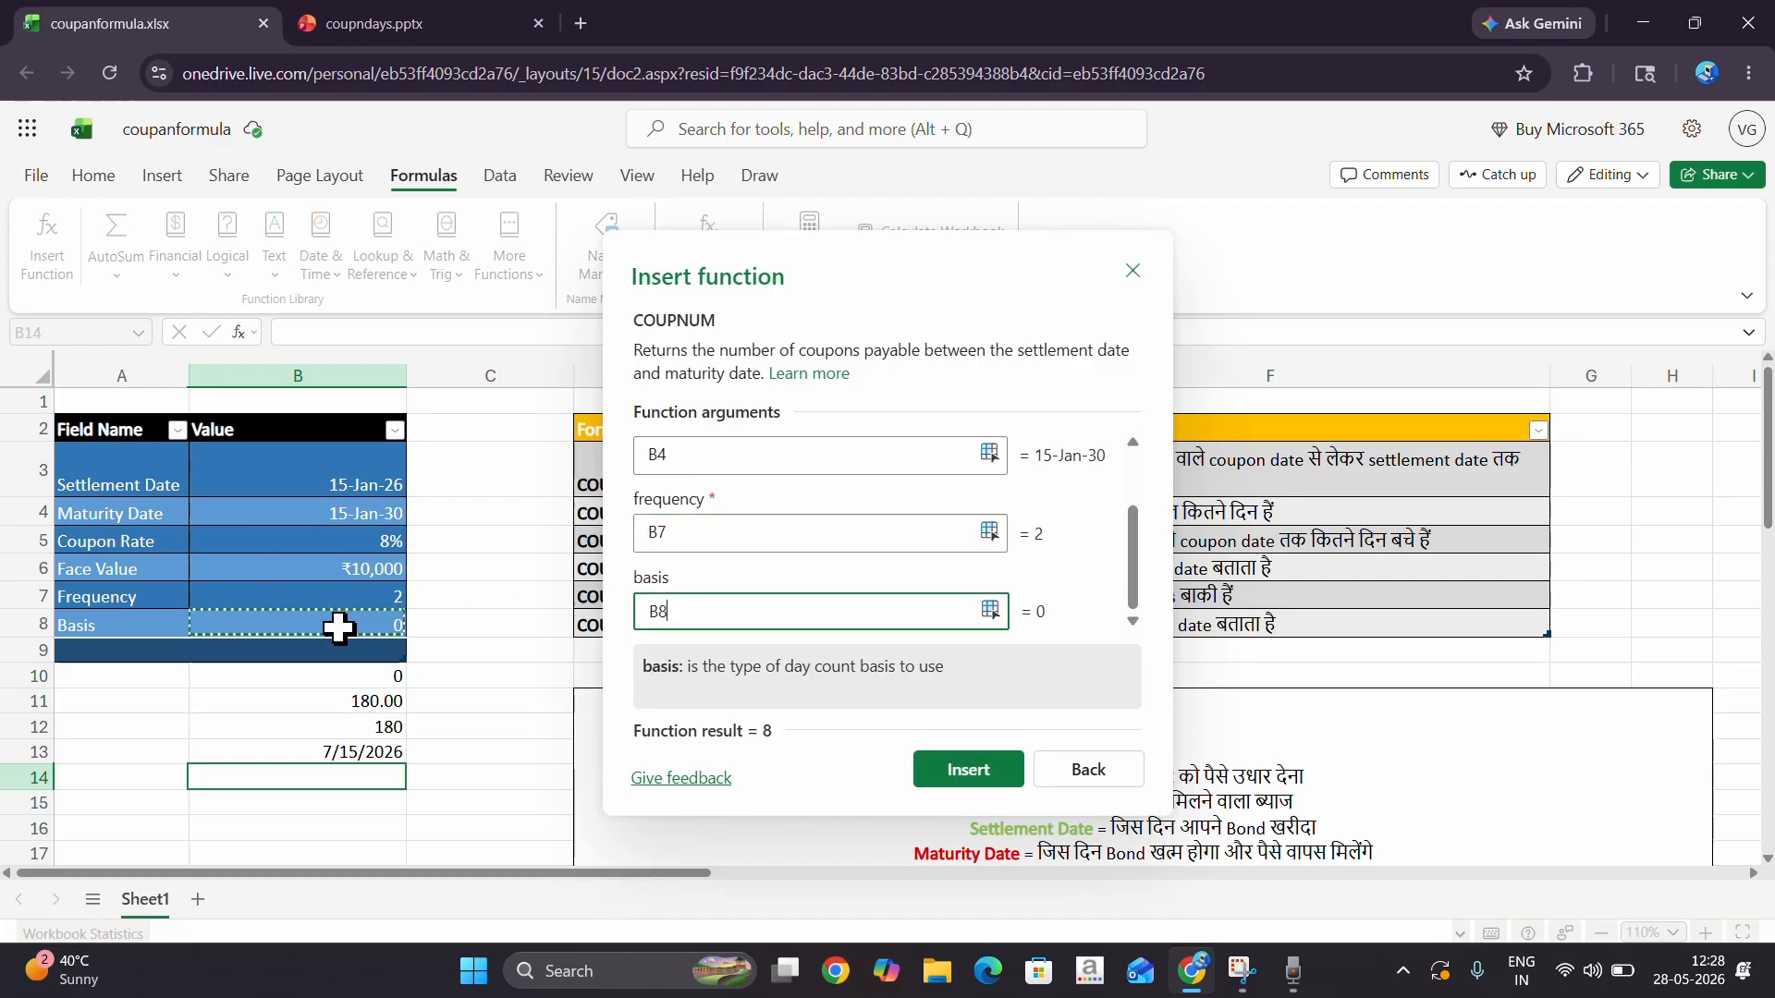
click(980, 772)
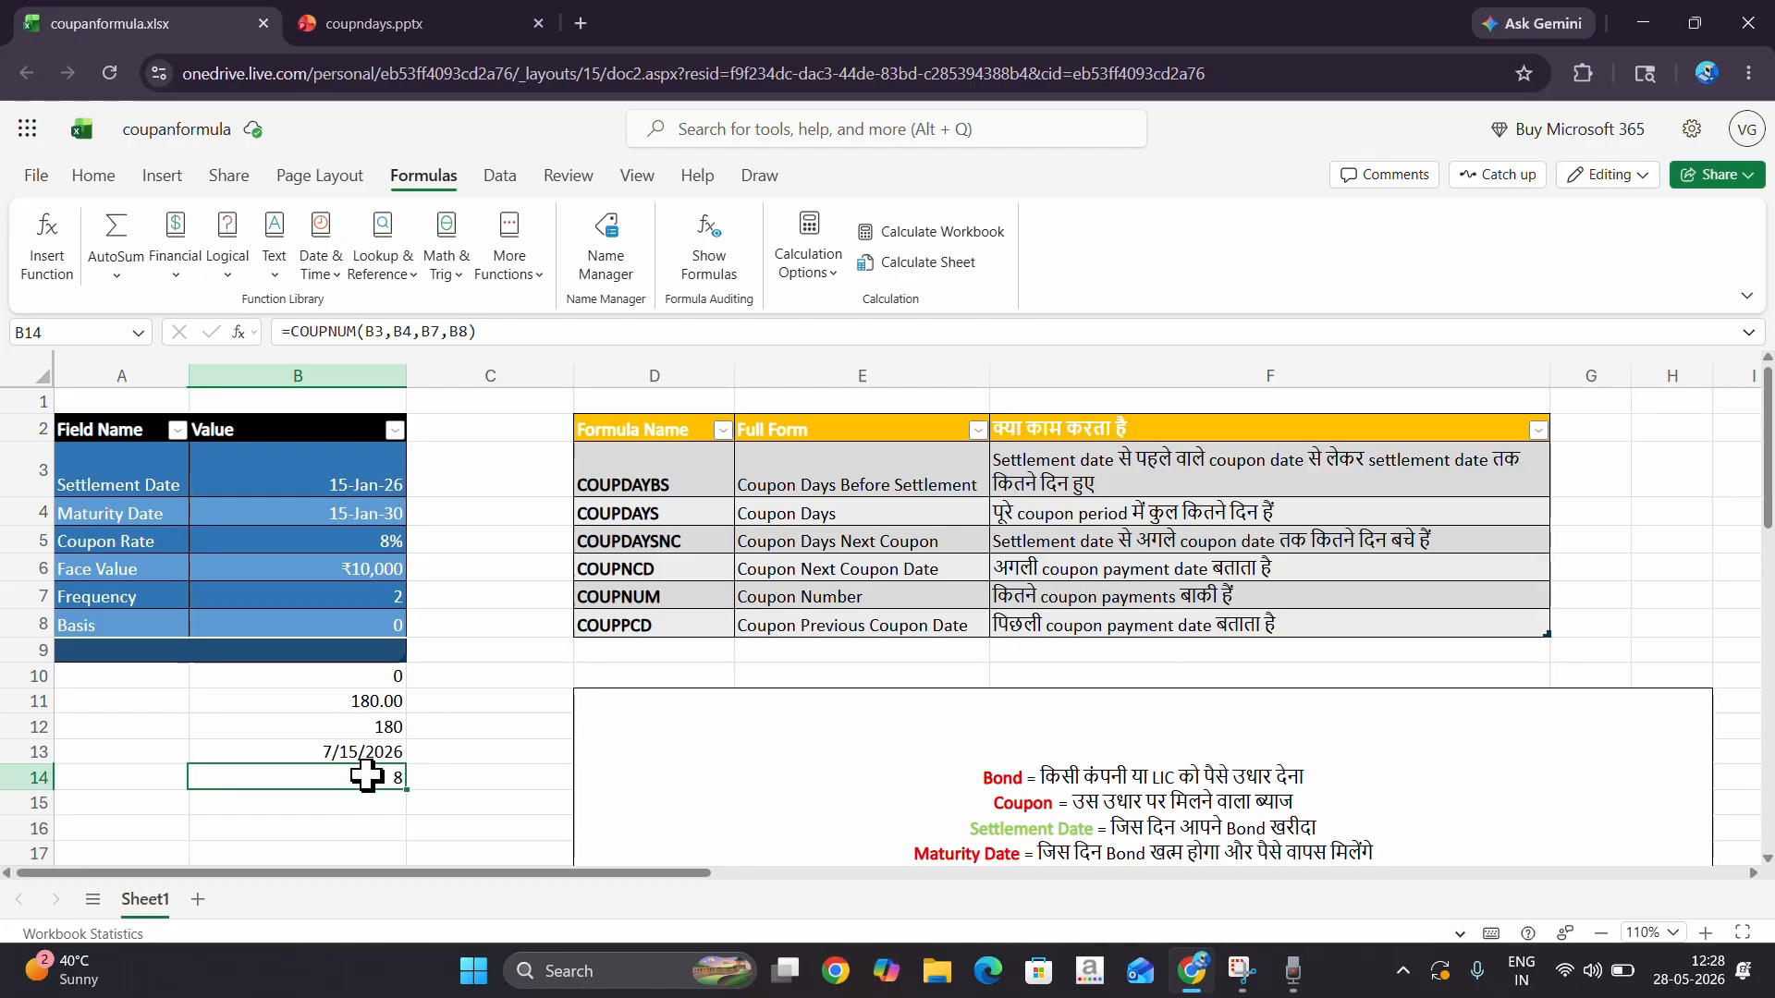
- Review the COUPPCD entry in row 8 and begin inserting that function in cell B15, with B3 as settlement and B4 as maturity
click(688, 624)
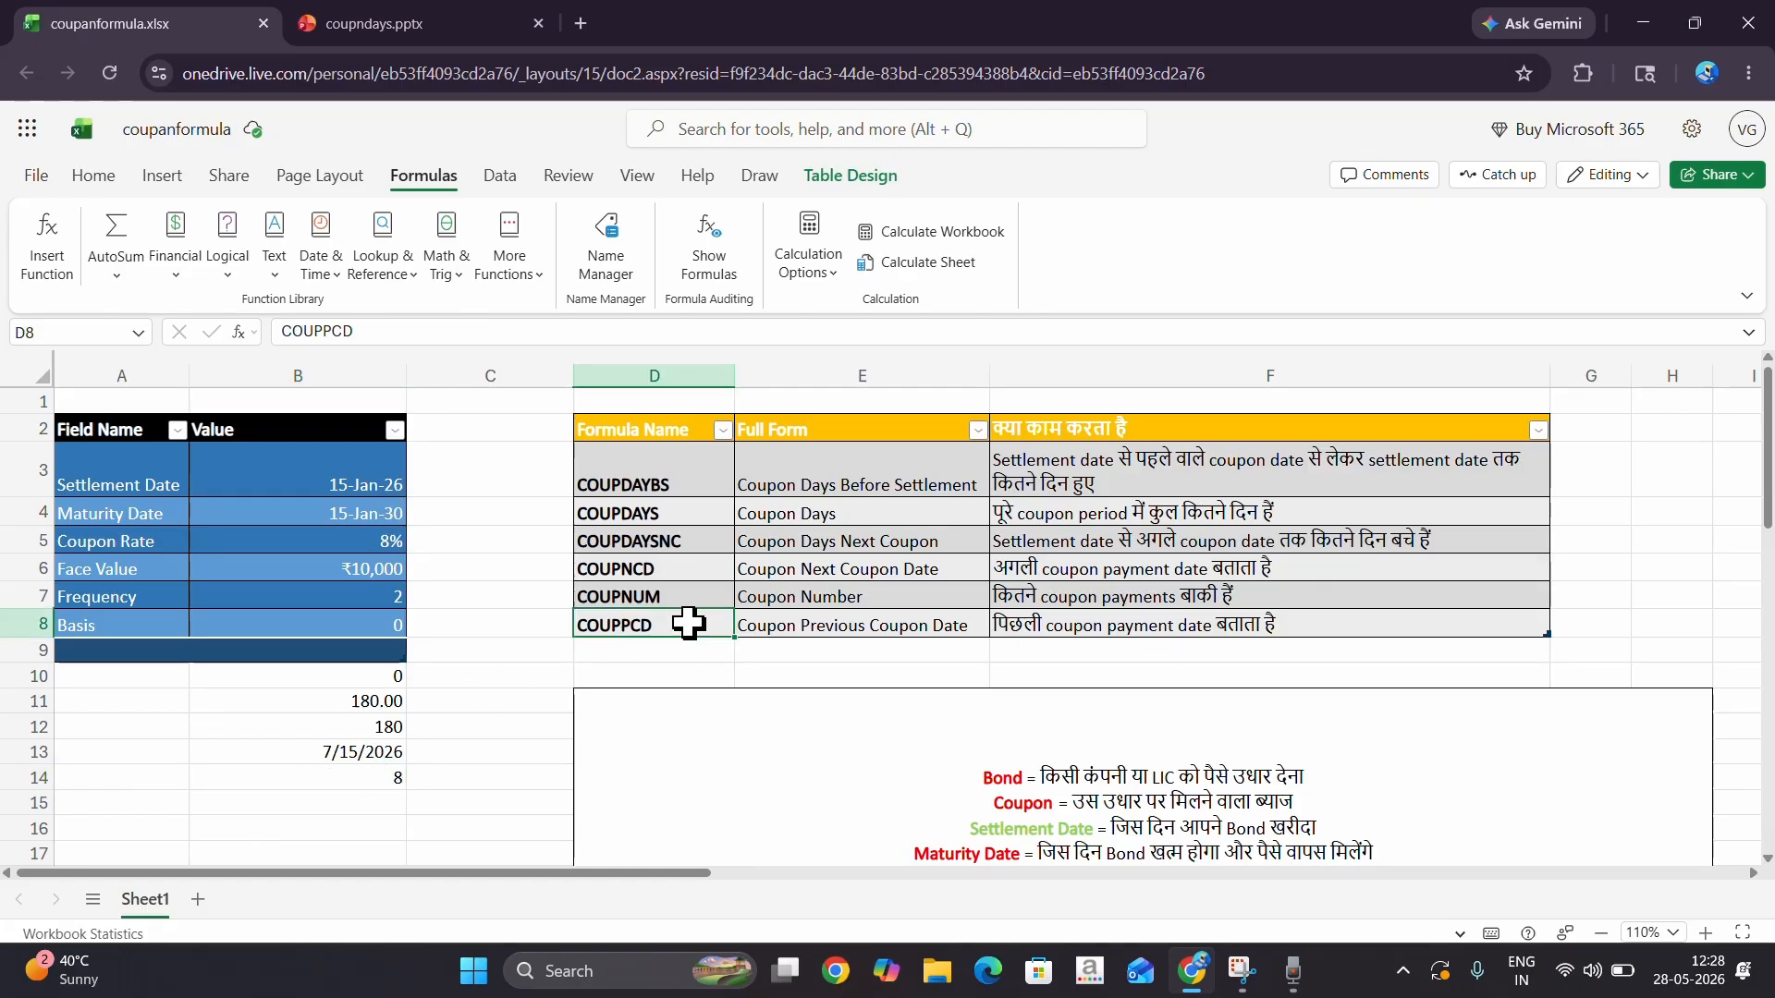
click(860, 626)
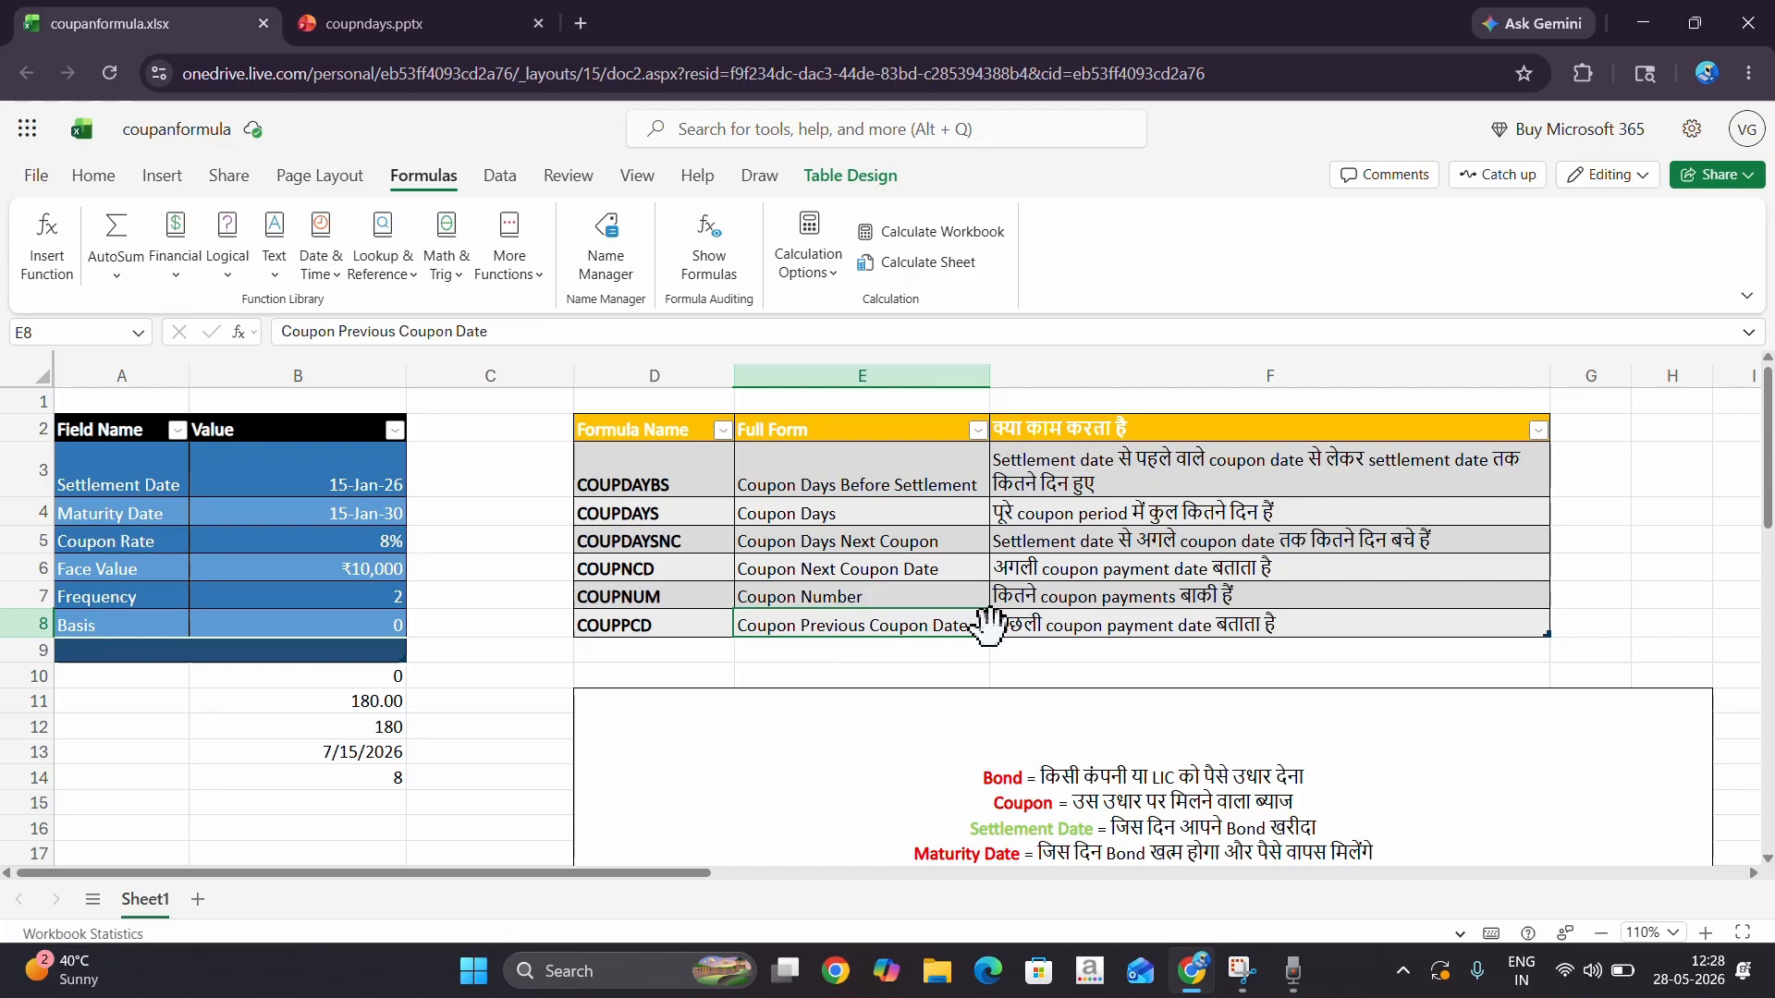
click(1031, 624)
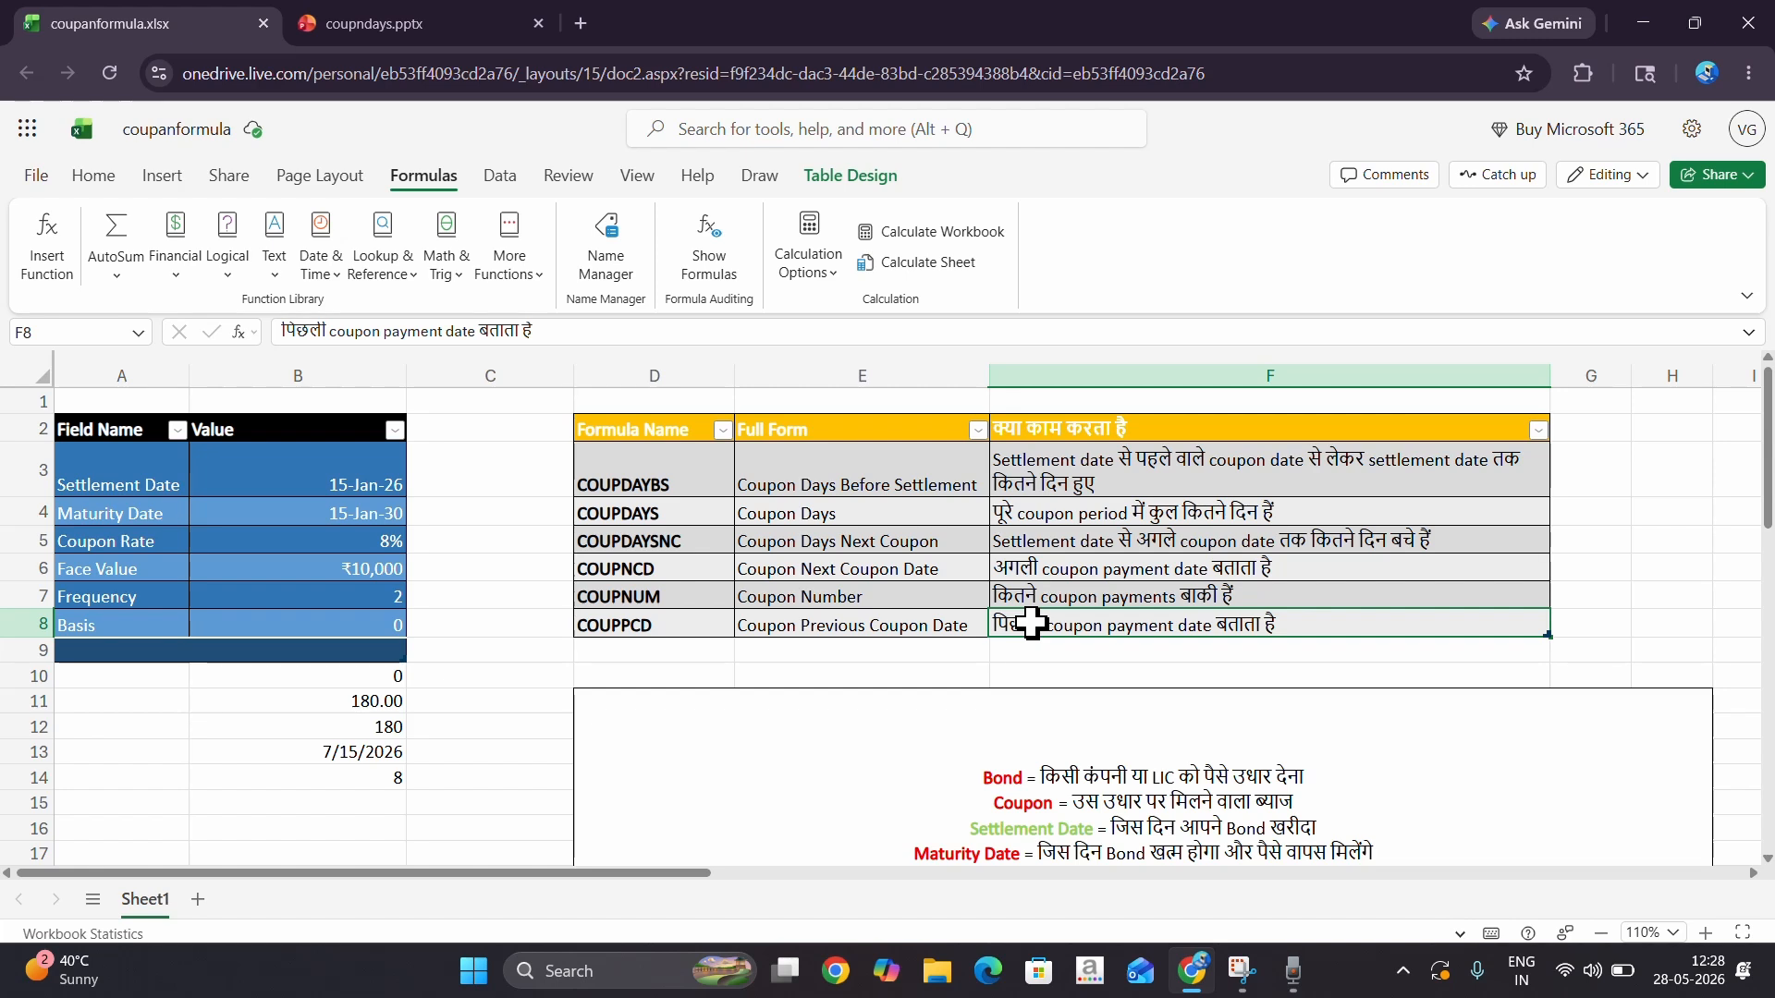
click(663, 631)
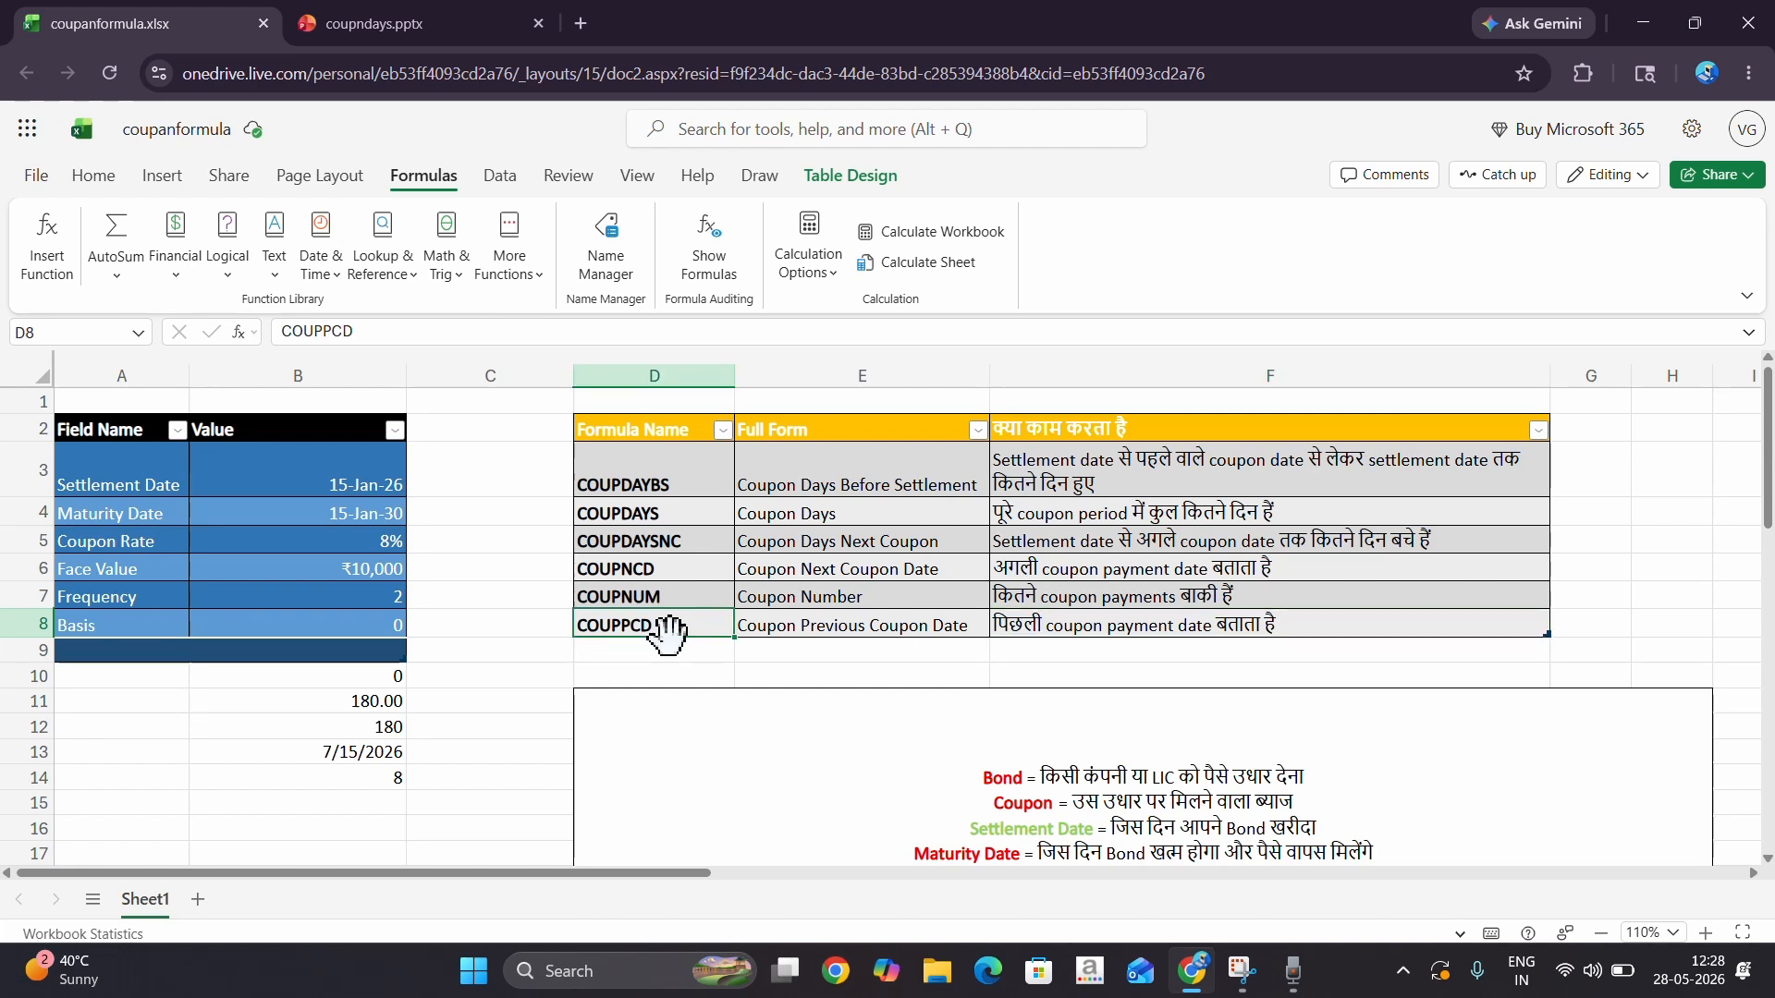
click(321, 795)
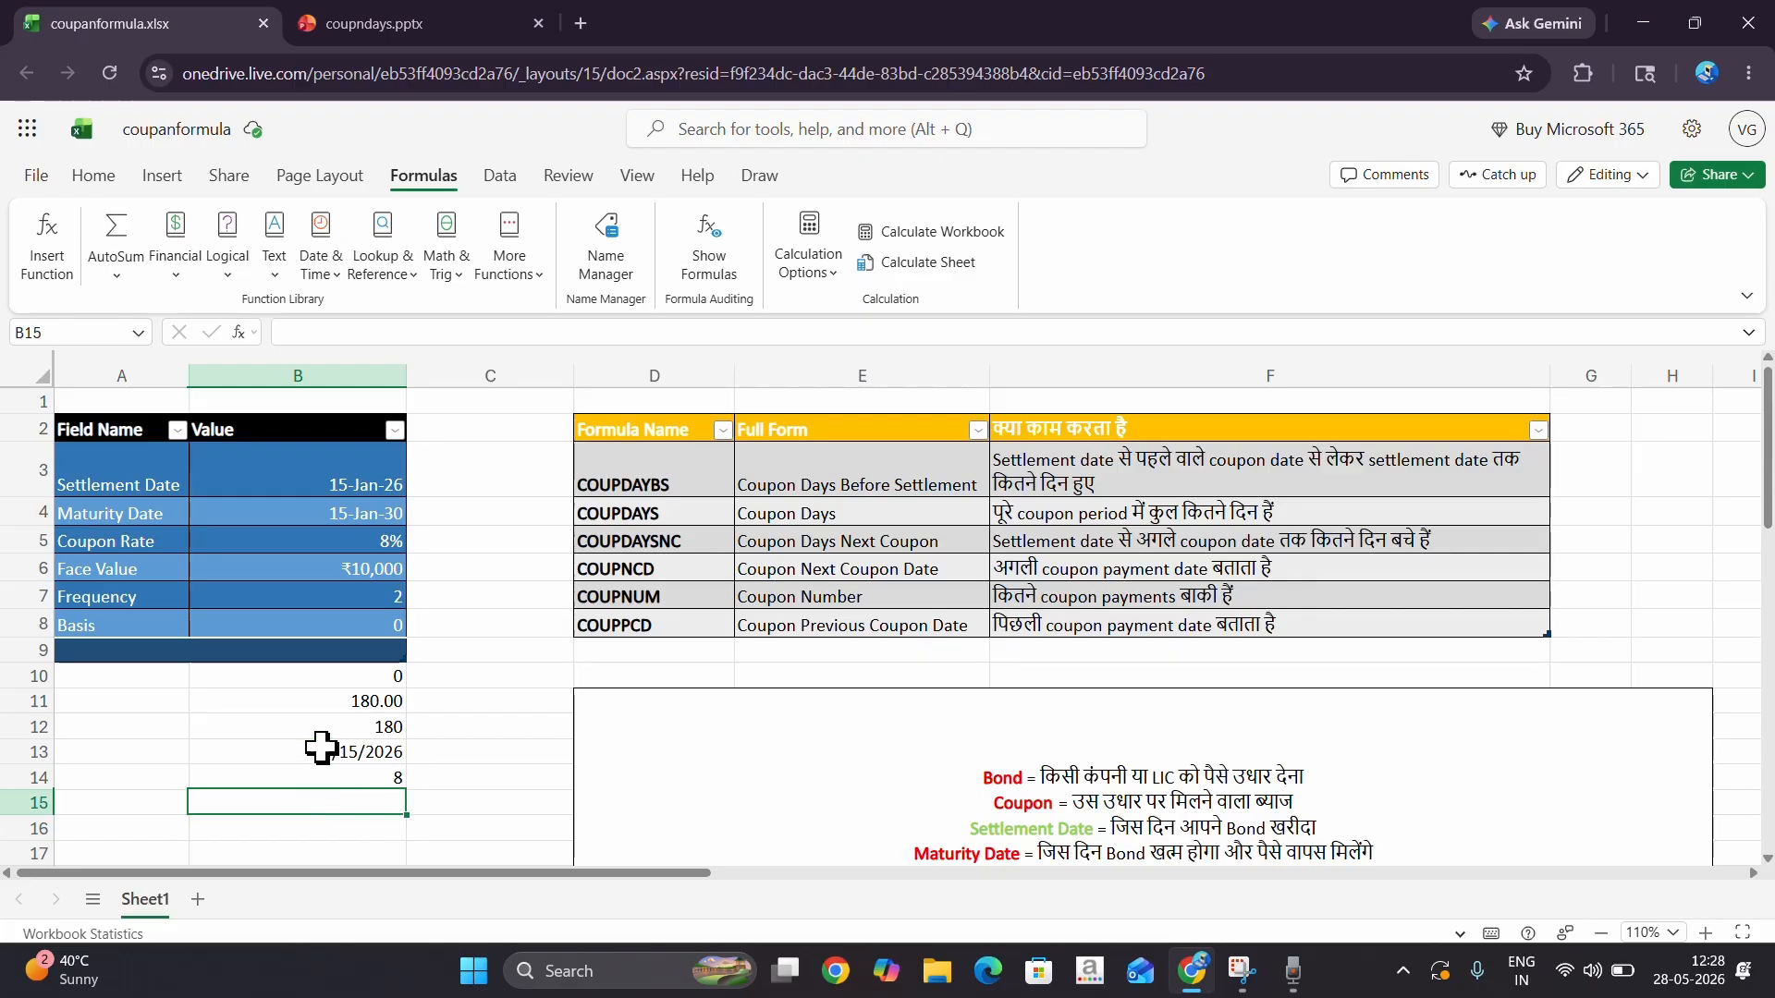
click(175, 266)
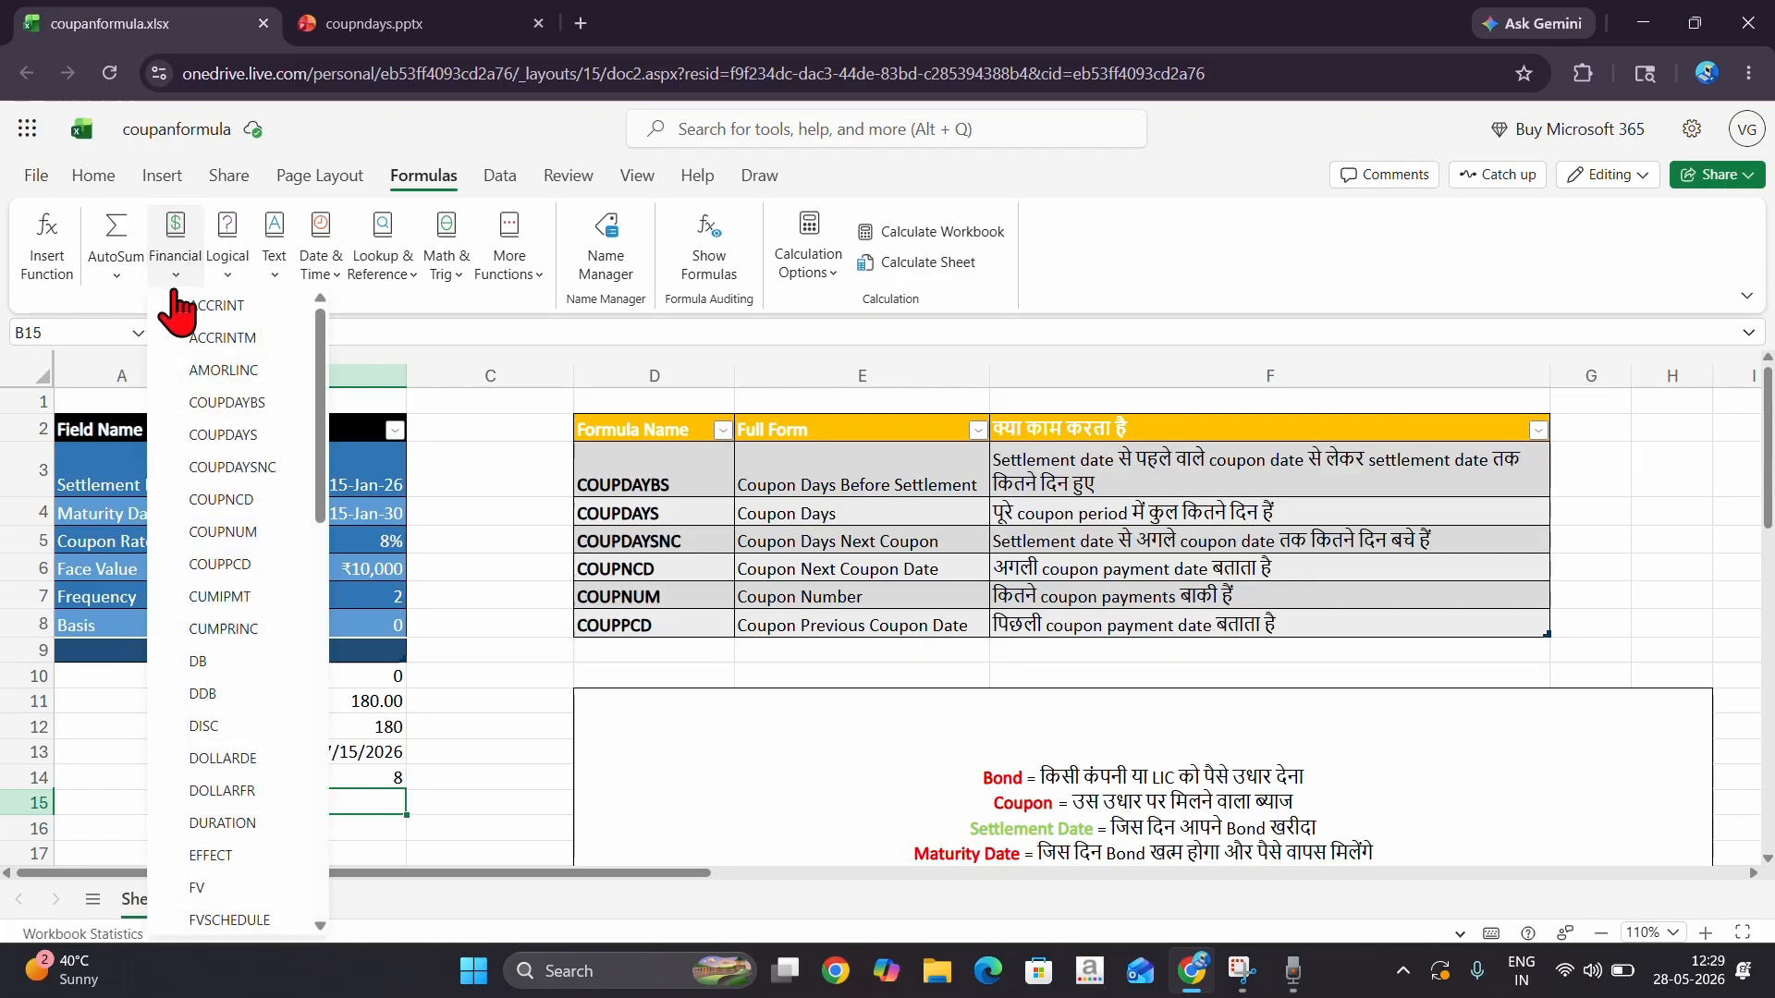
click(244, 563)
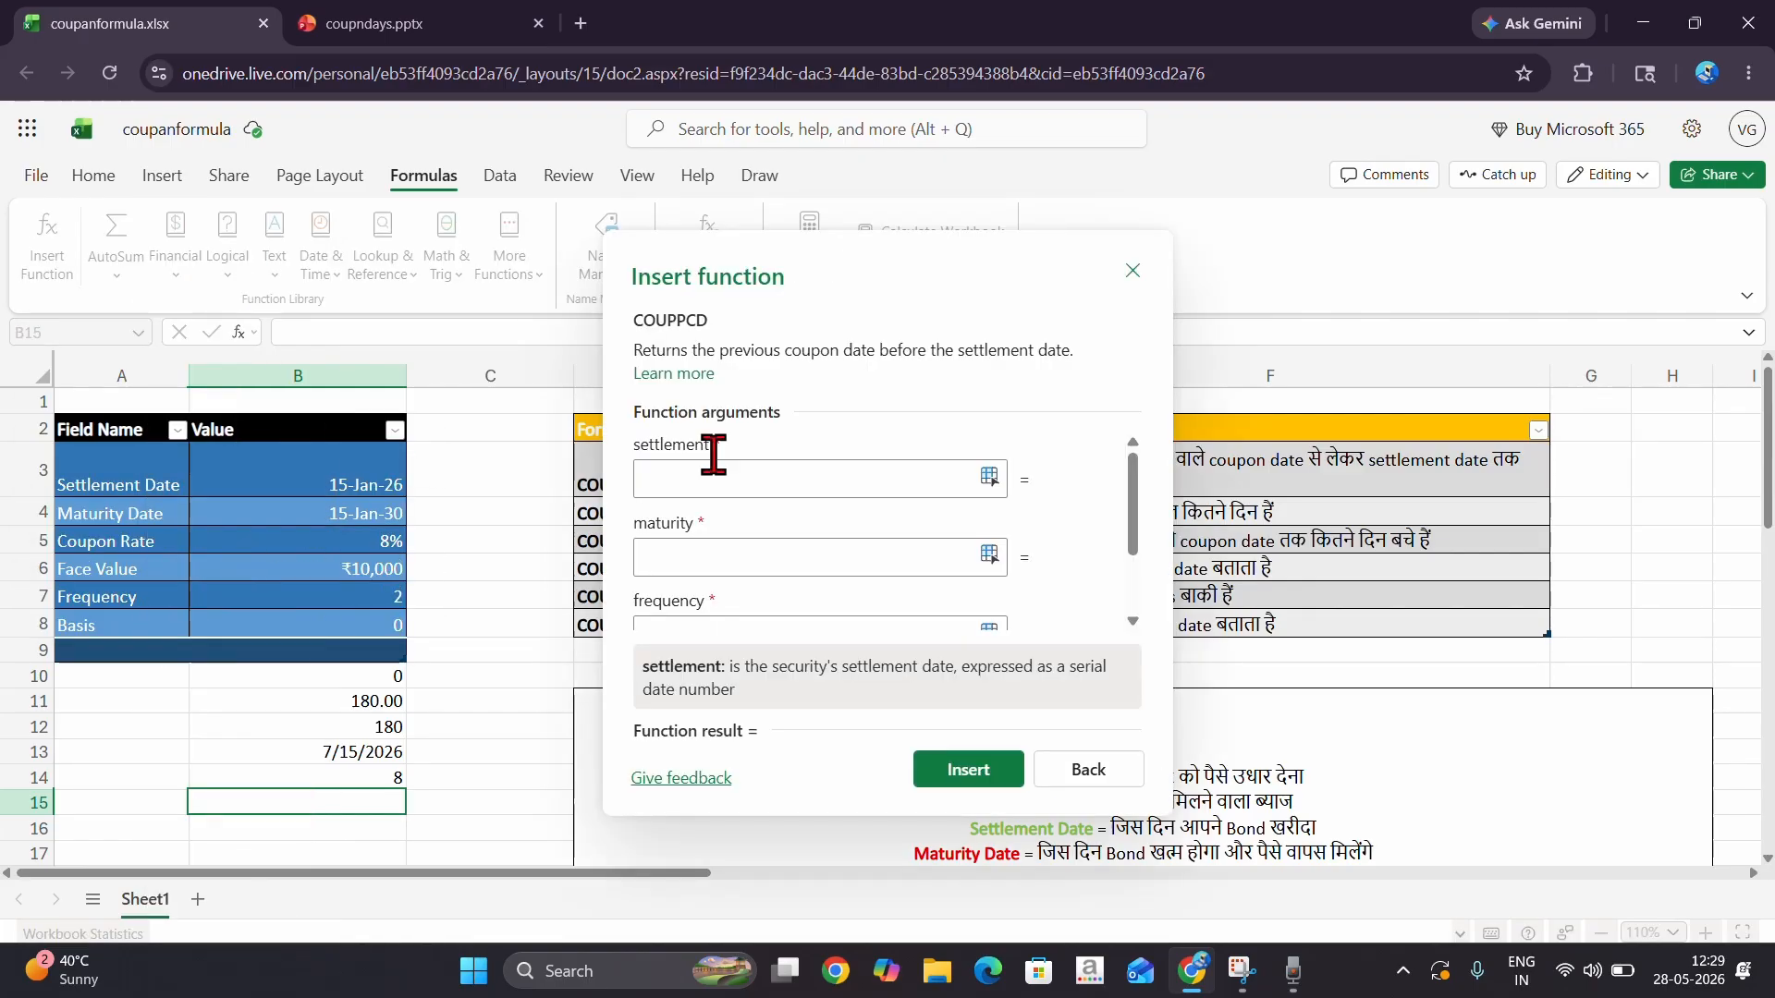
click(722, 472)
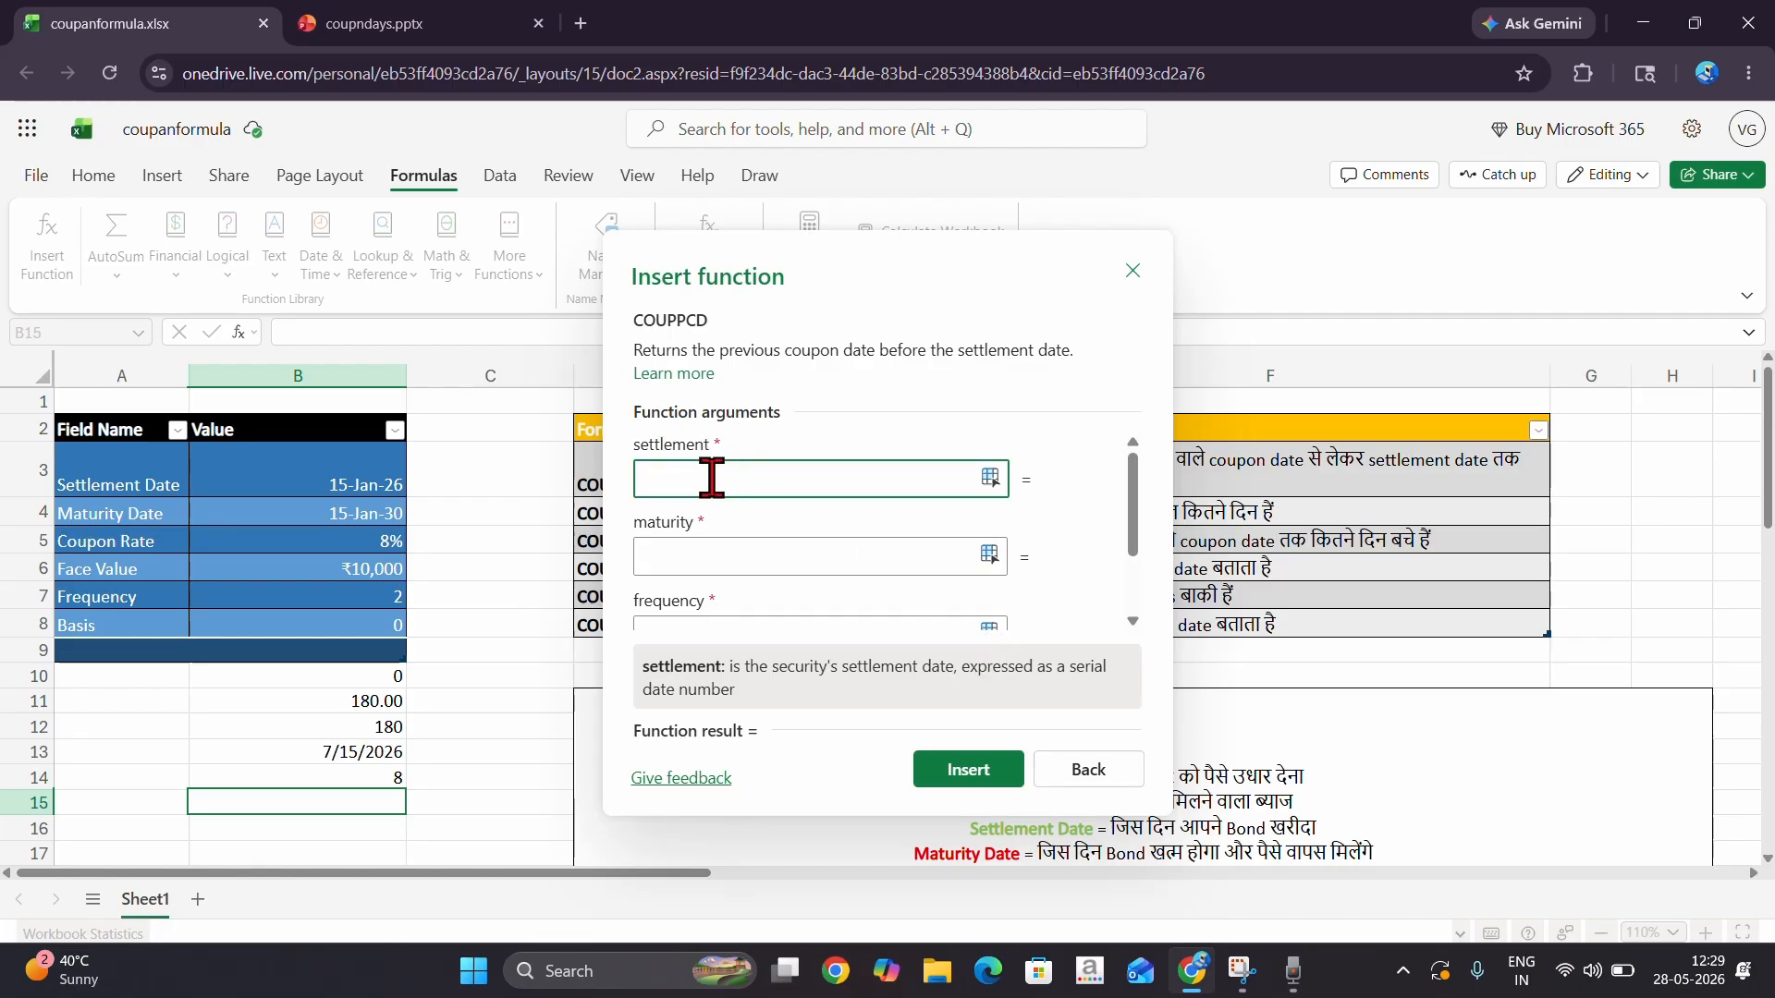
click(338, 482)
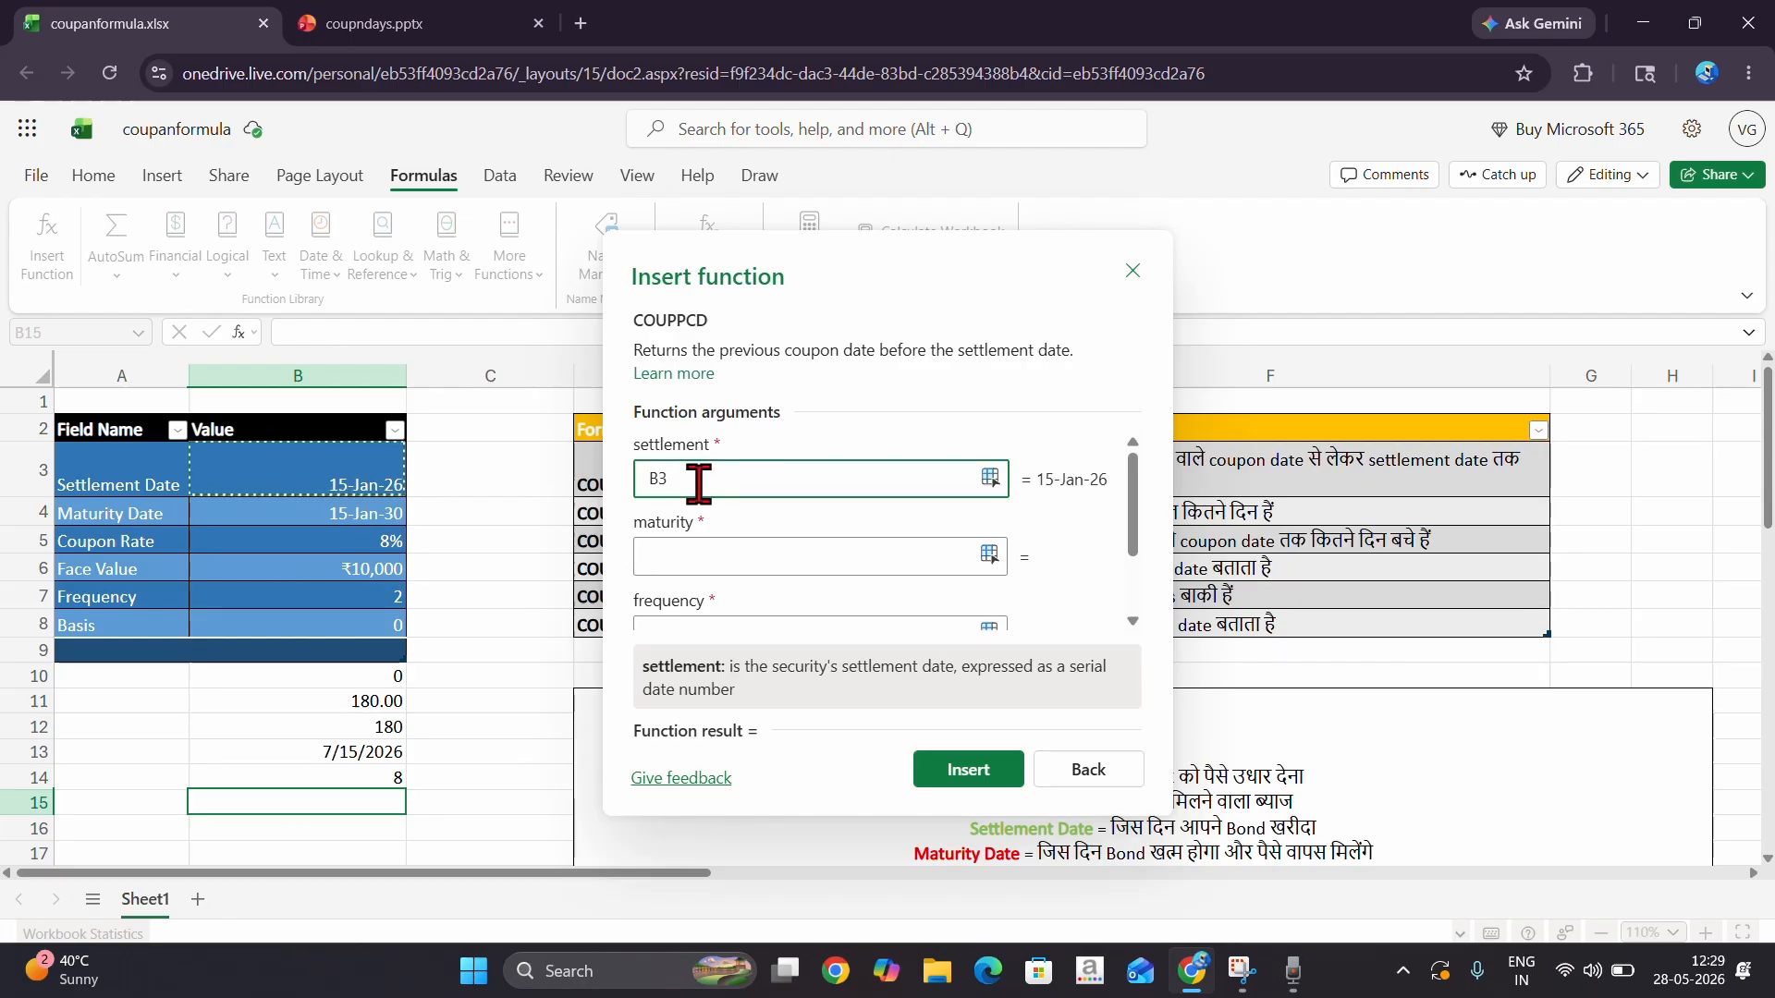
click(682, 554)
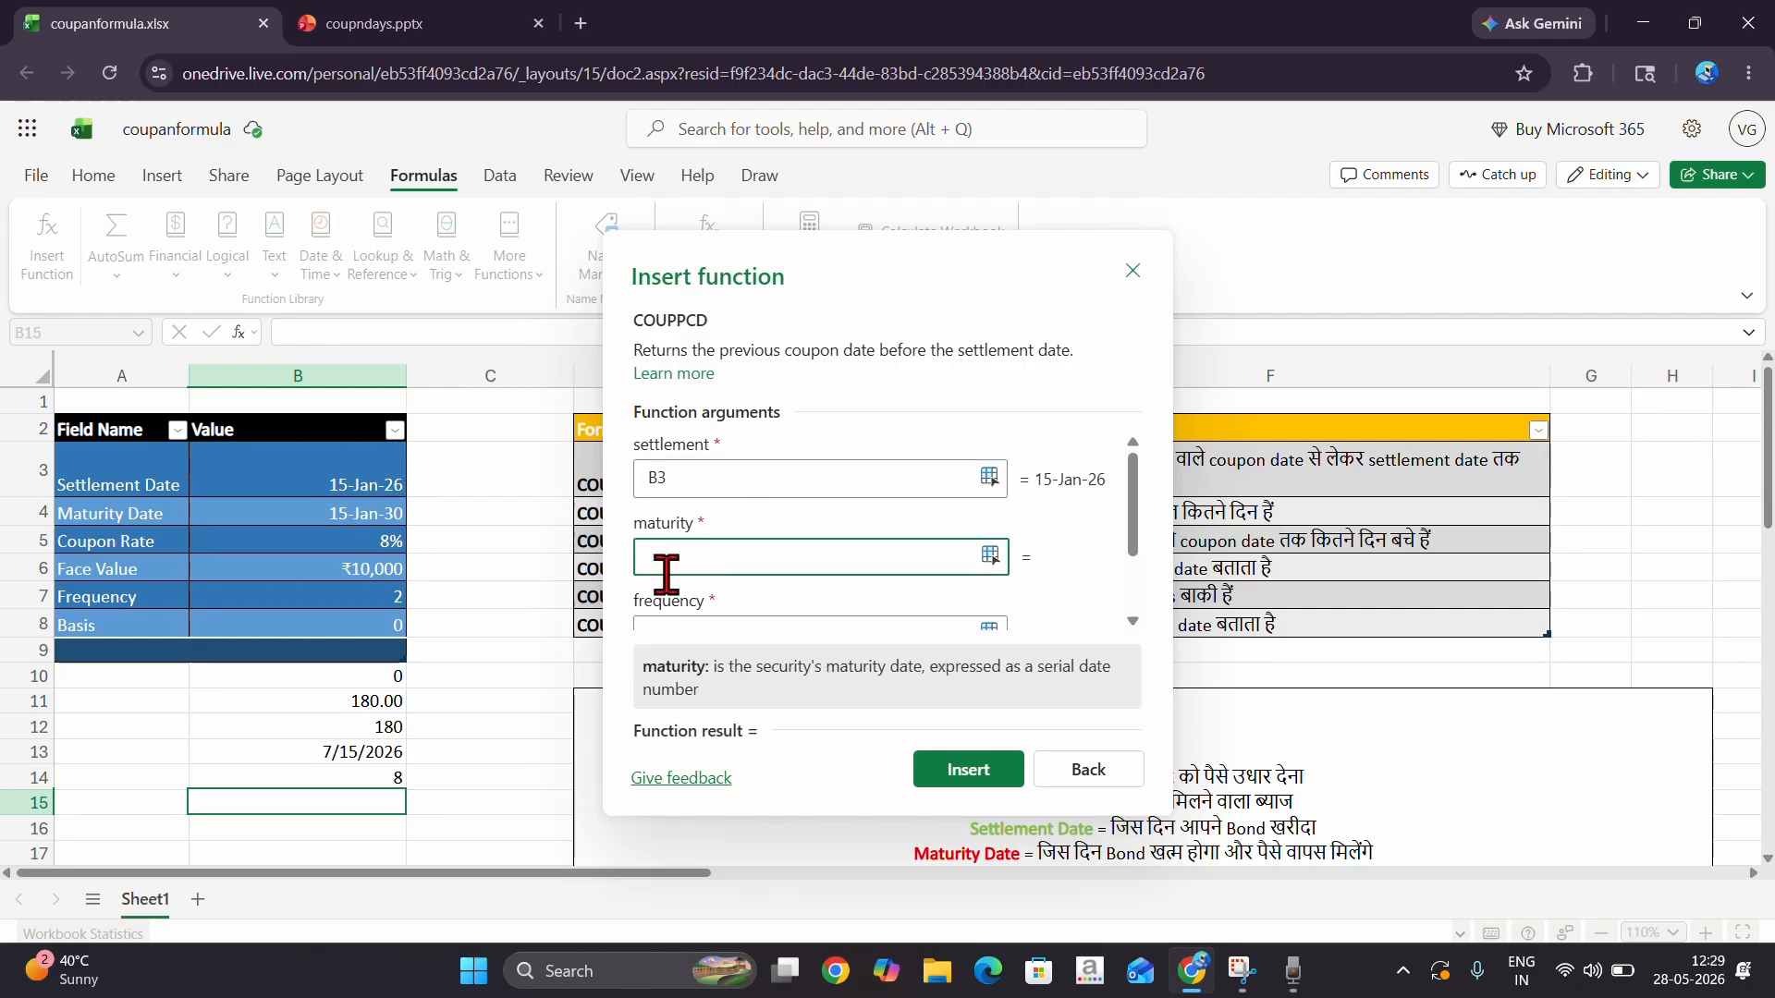
click(349, 511)
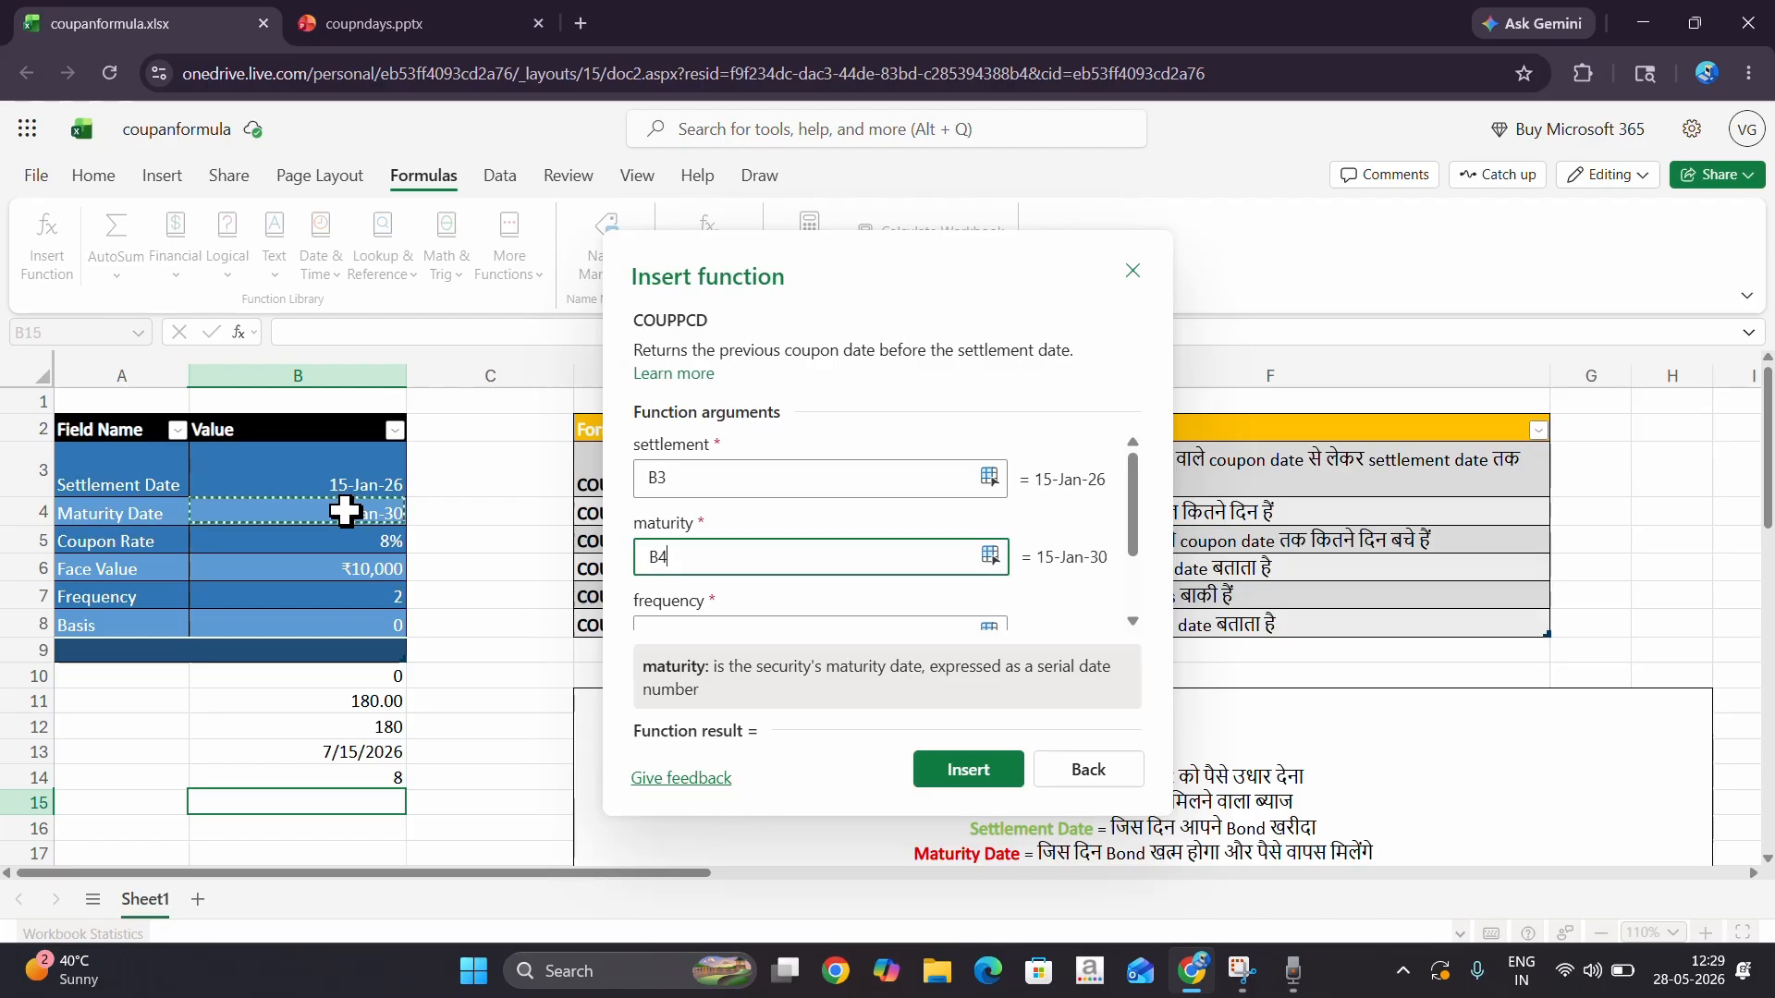
- Set the COUPPCD frequency argument to B7 and basis to B8, and insert the function in cell B15
key(Tab)
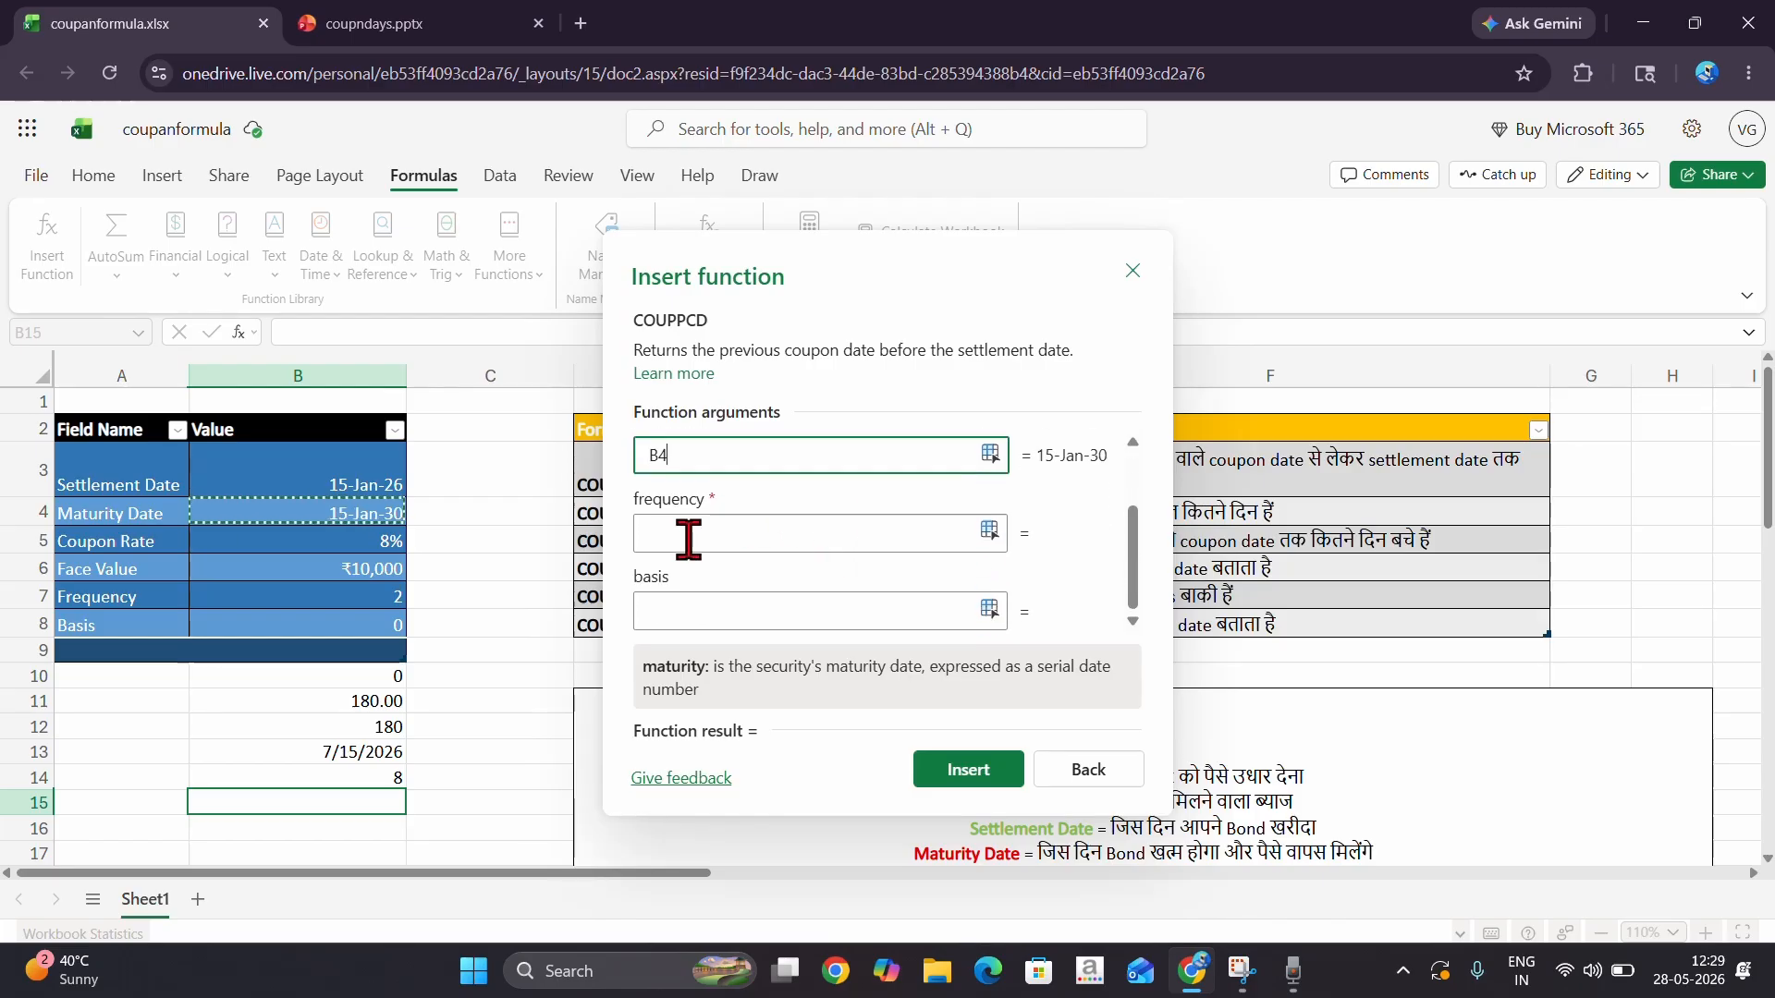
click(337, 597)
click(777, 599)
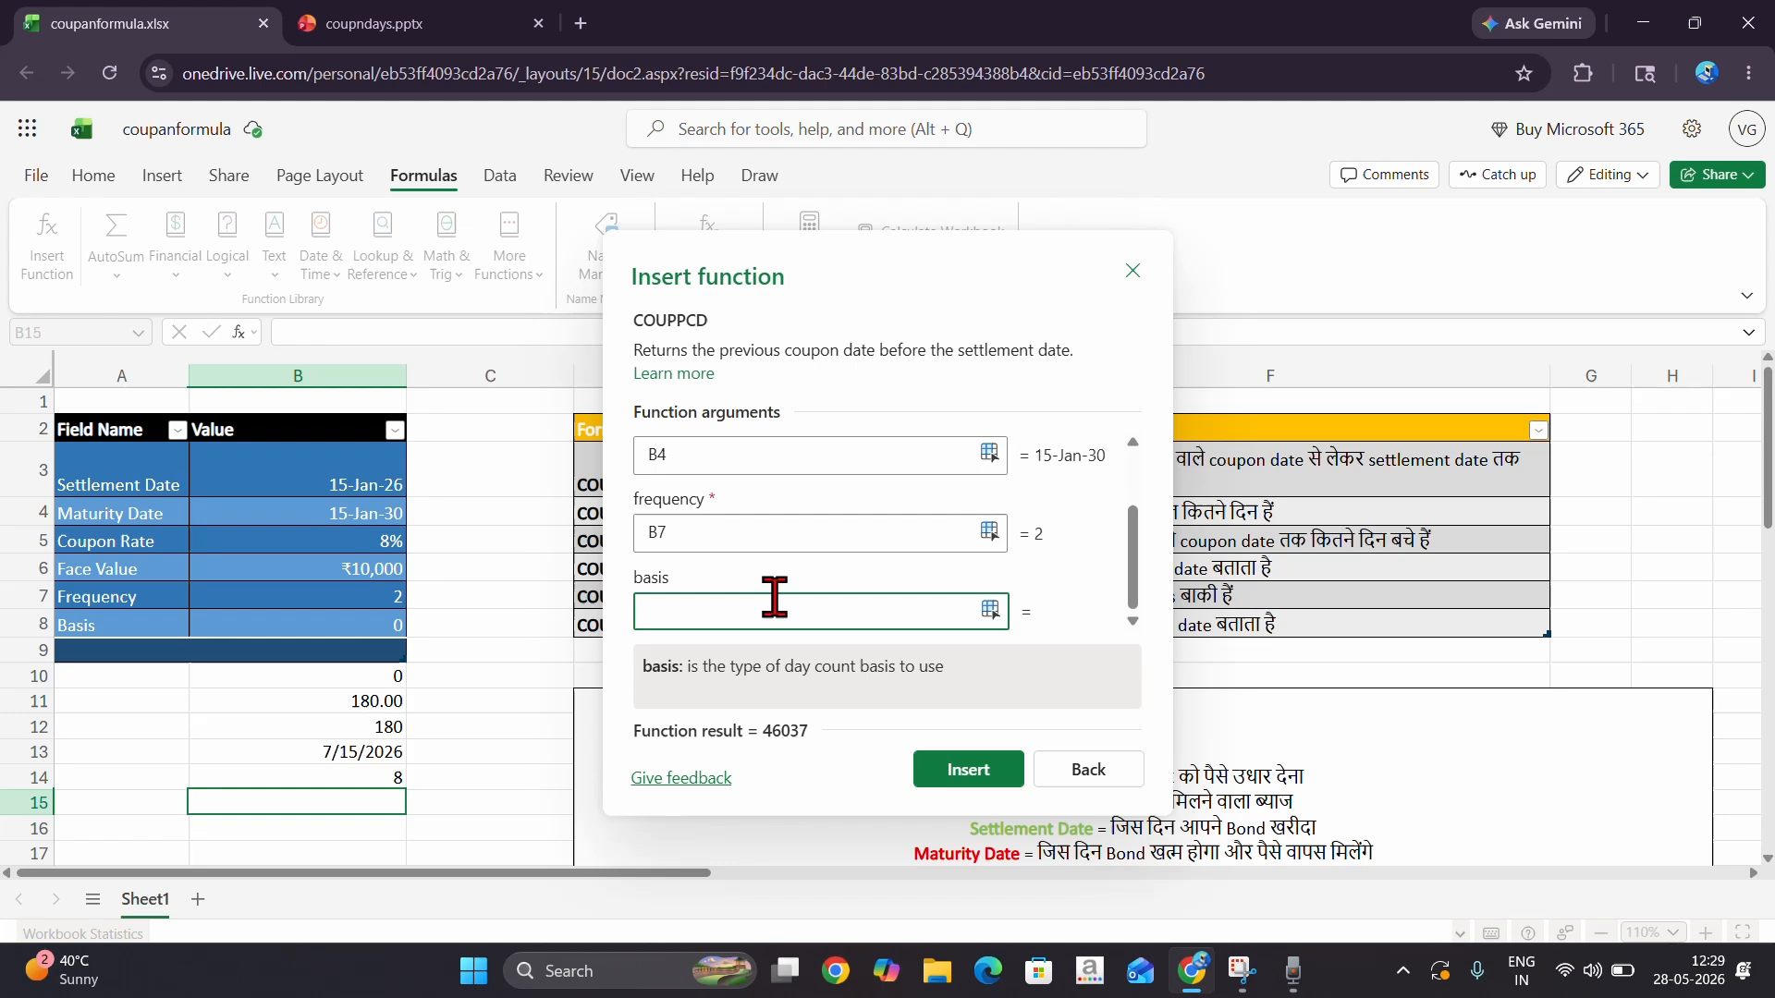
click(307, 630)
scroll(832, 592, up, 2)
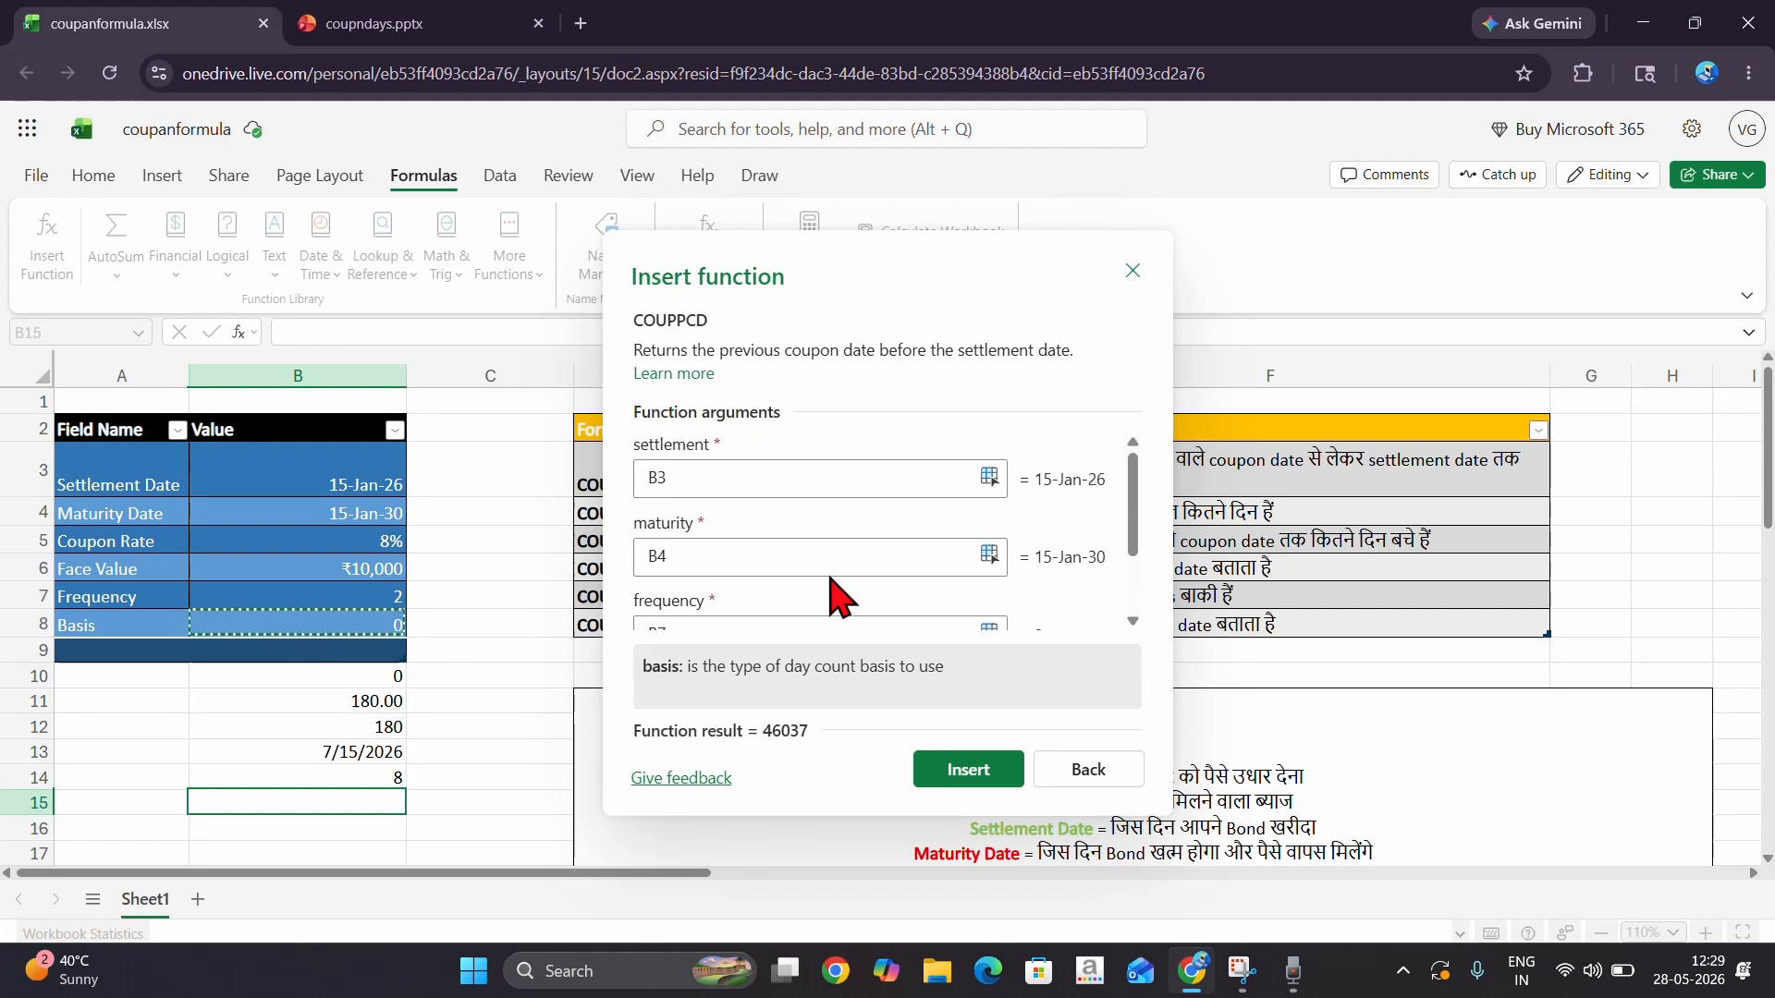
scroll(832, 591, down, 2)
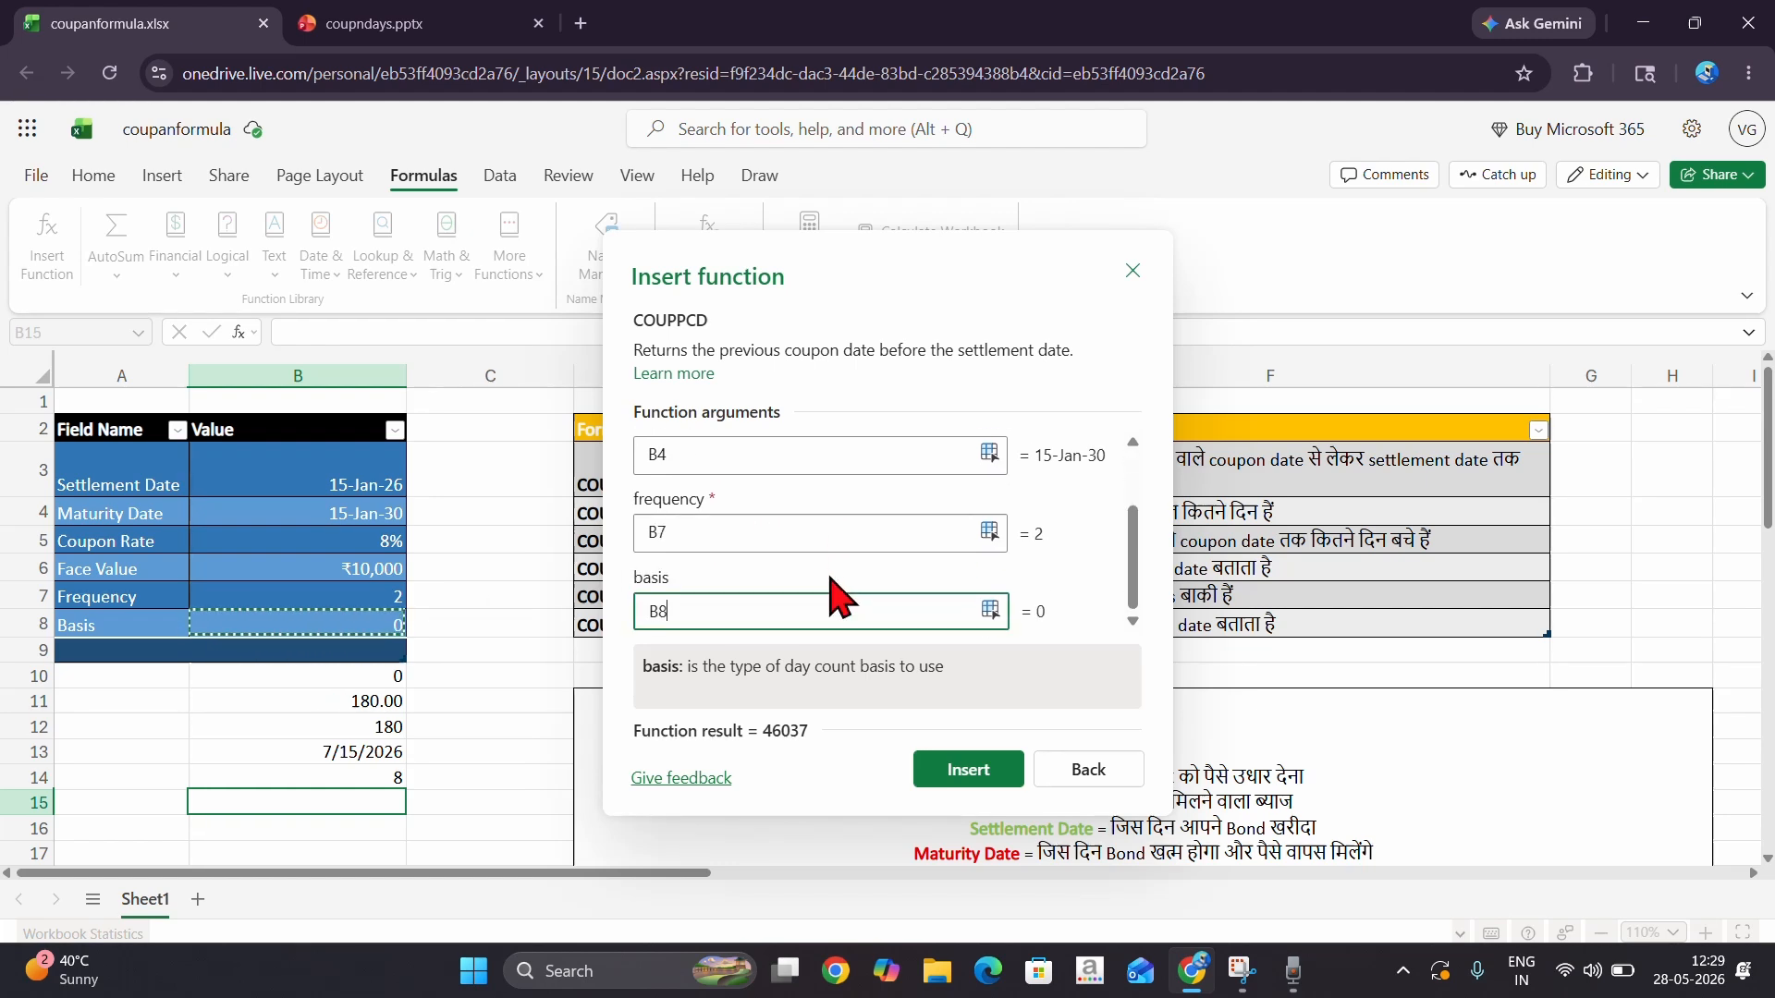
click(967, 769)
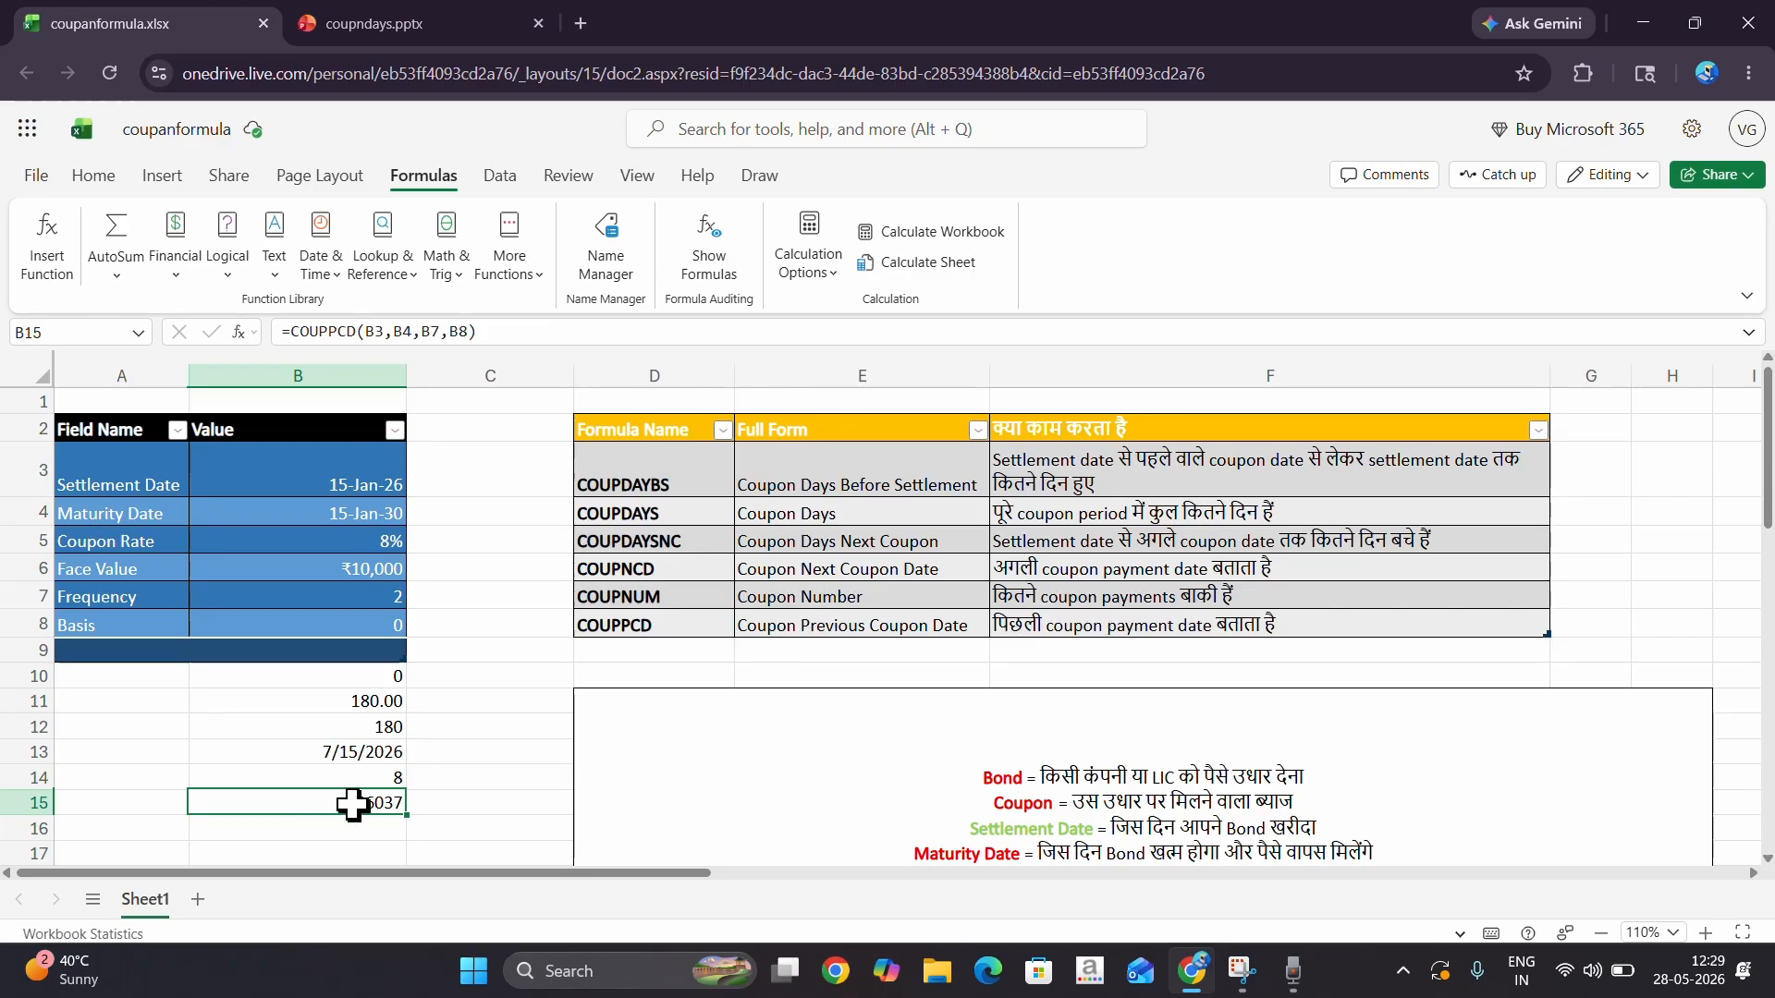
- Change the number format of the COUPPCD result in B15 to Short Date and compare it with the settlement date in B3
click(93, 176)
click(961, 231)
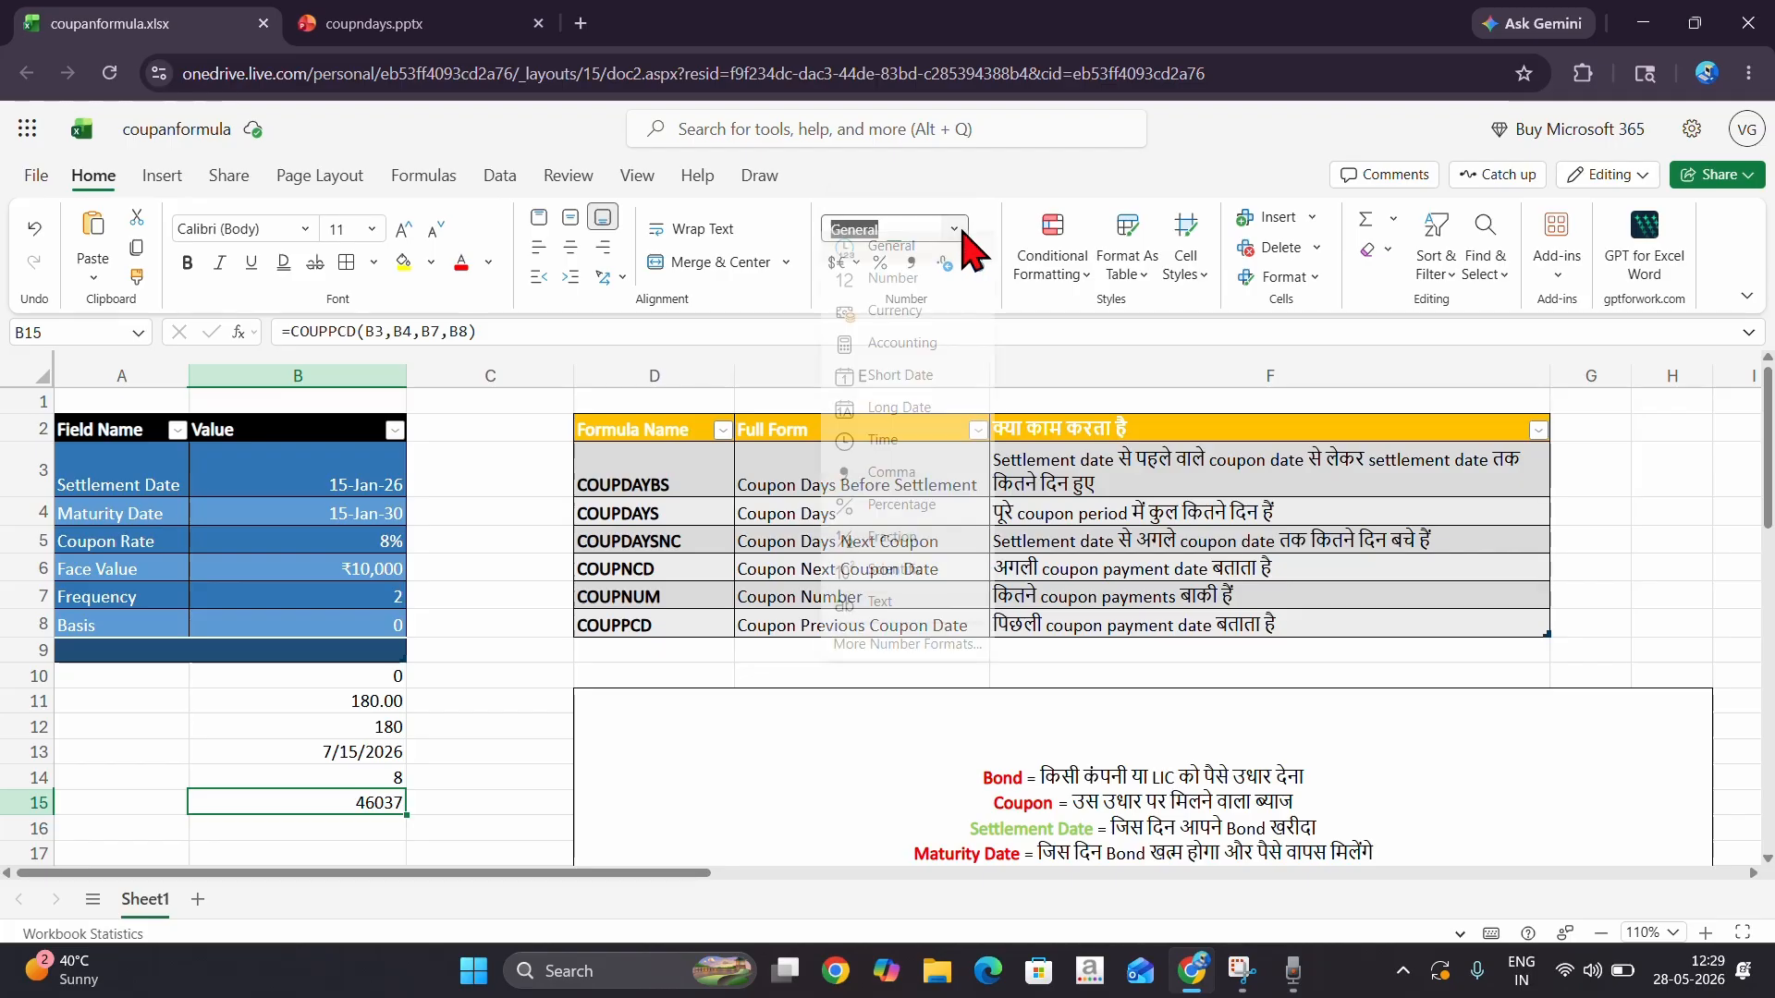
click(920, 379)
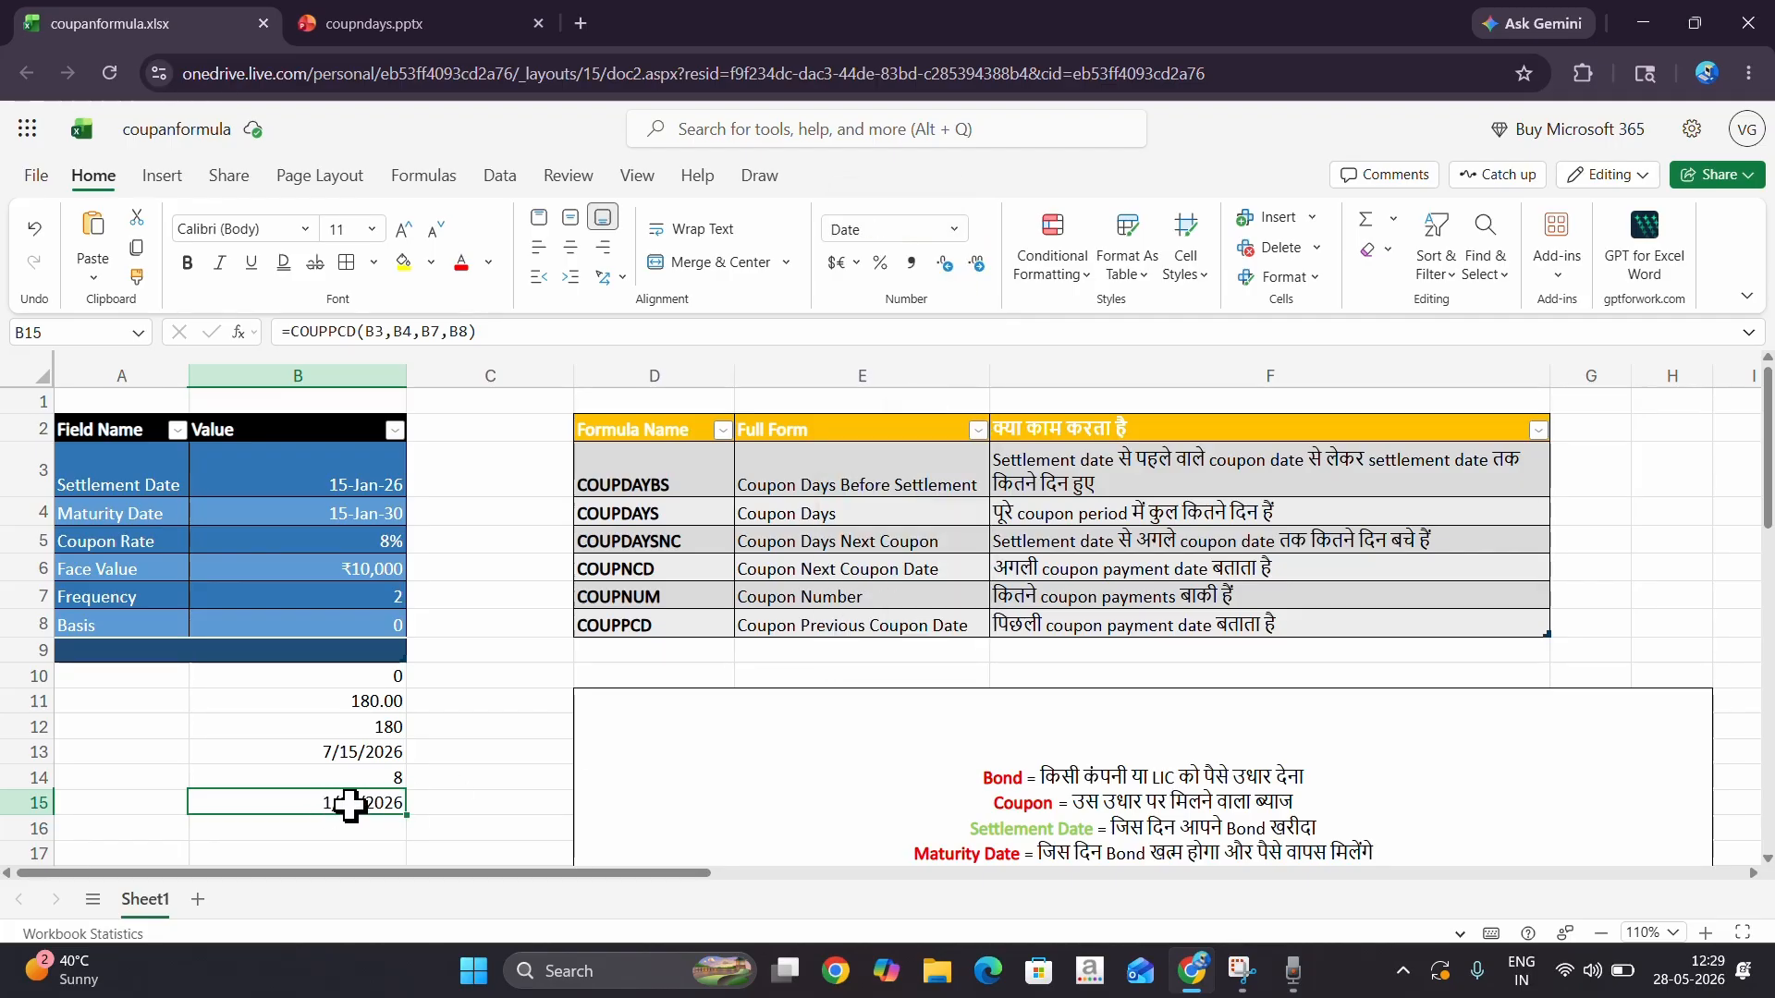
click(351, 480)
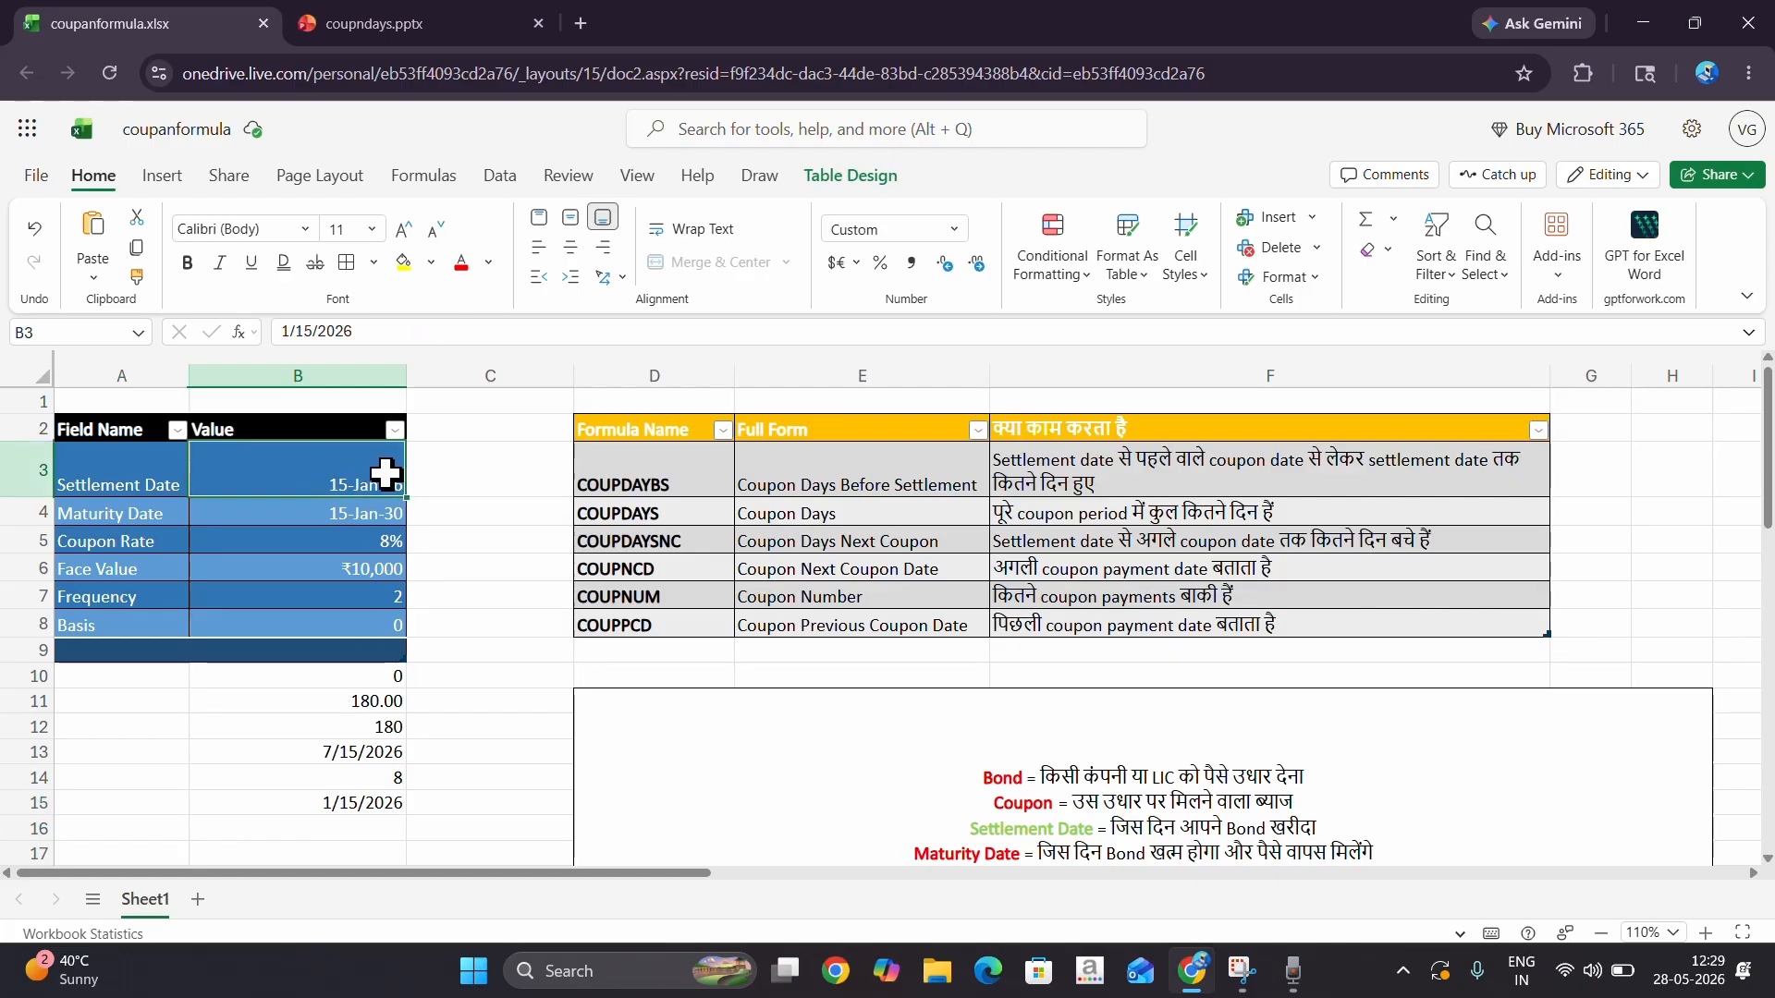
click(388, 805)
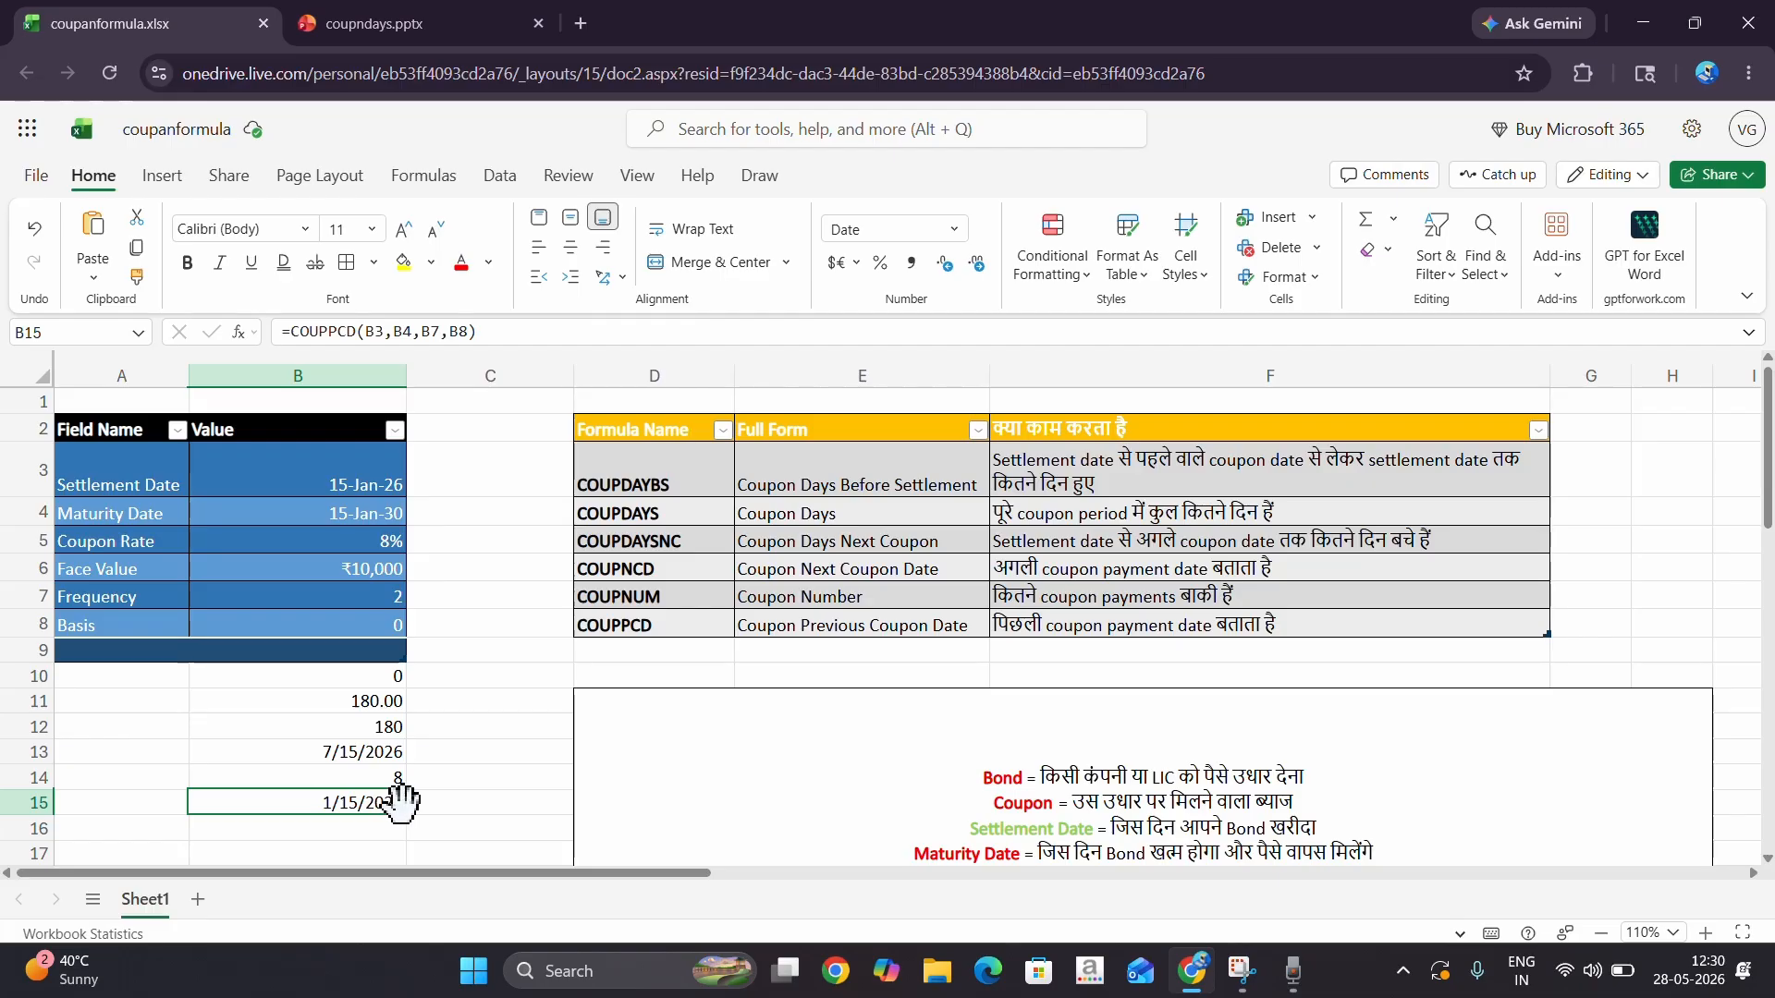